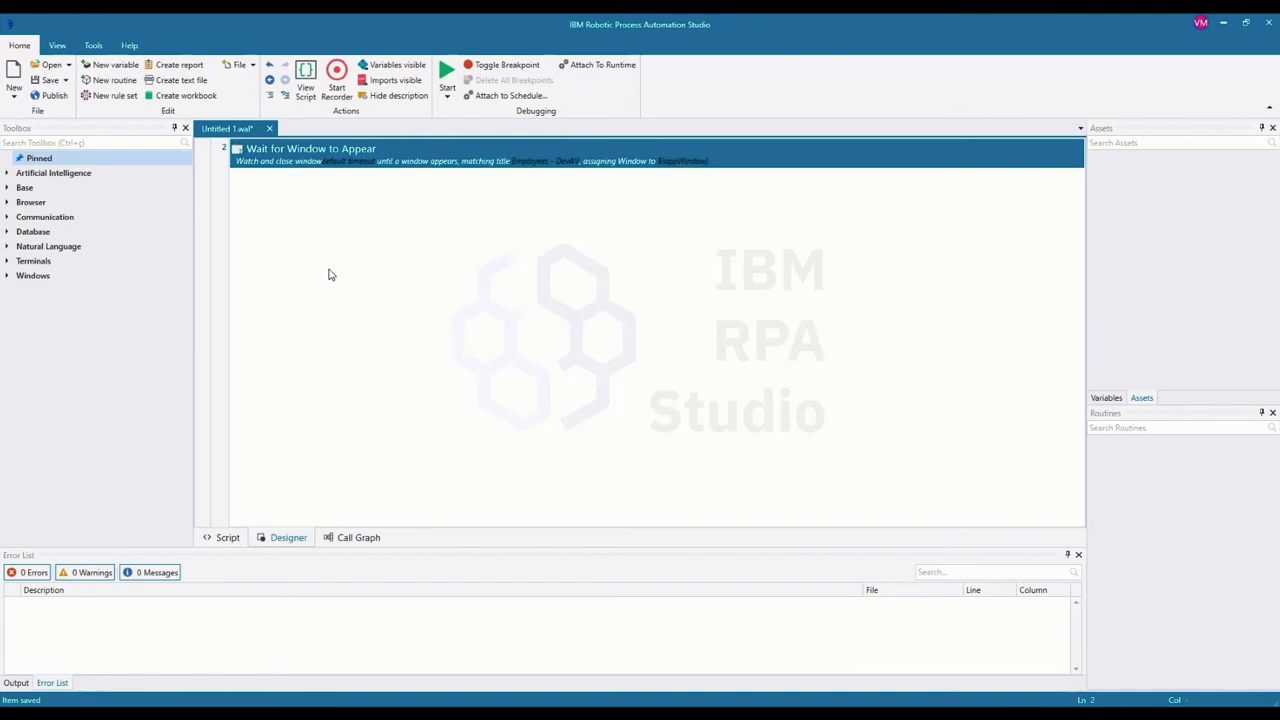
# Step: Record and save a Click on DevAV's New Employee control by id and name, then close the DevAV windows
pyautogui.click(335, 100)
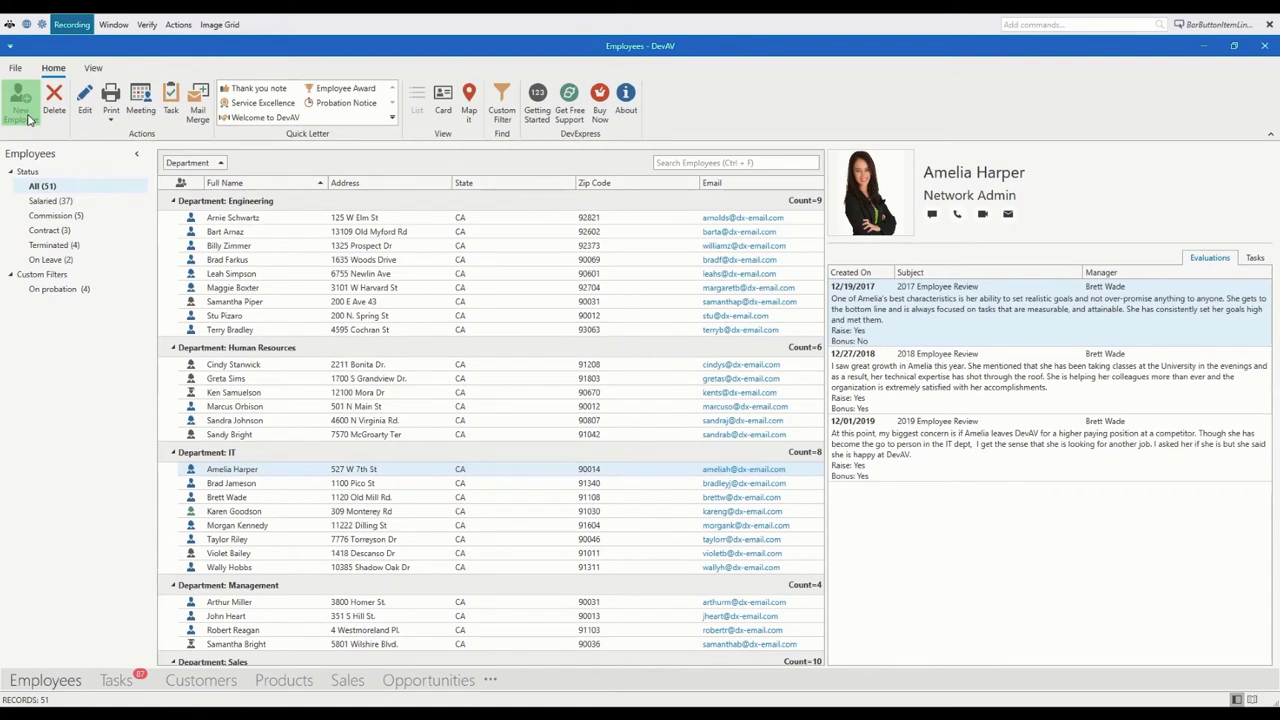
pyautogui.click(178, 25)
pyautogui.moveTo(167, 50)
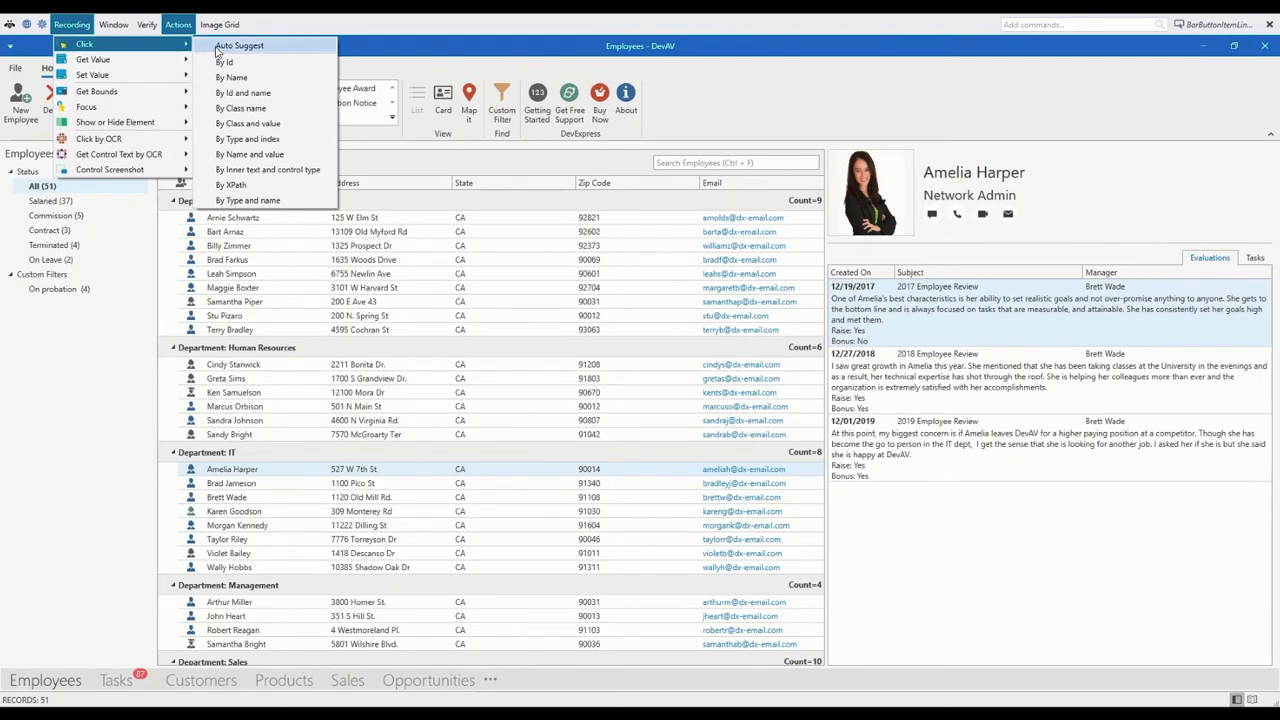
pyautogui.click(243, 92)
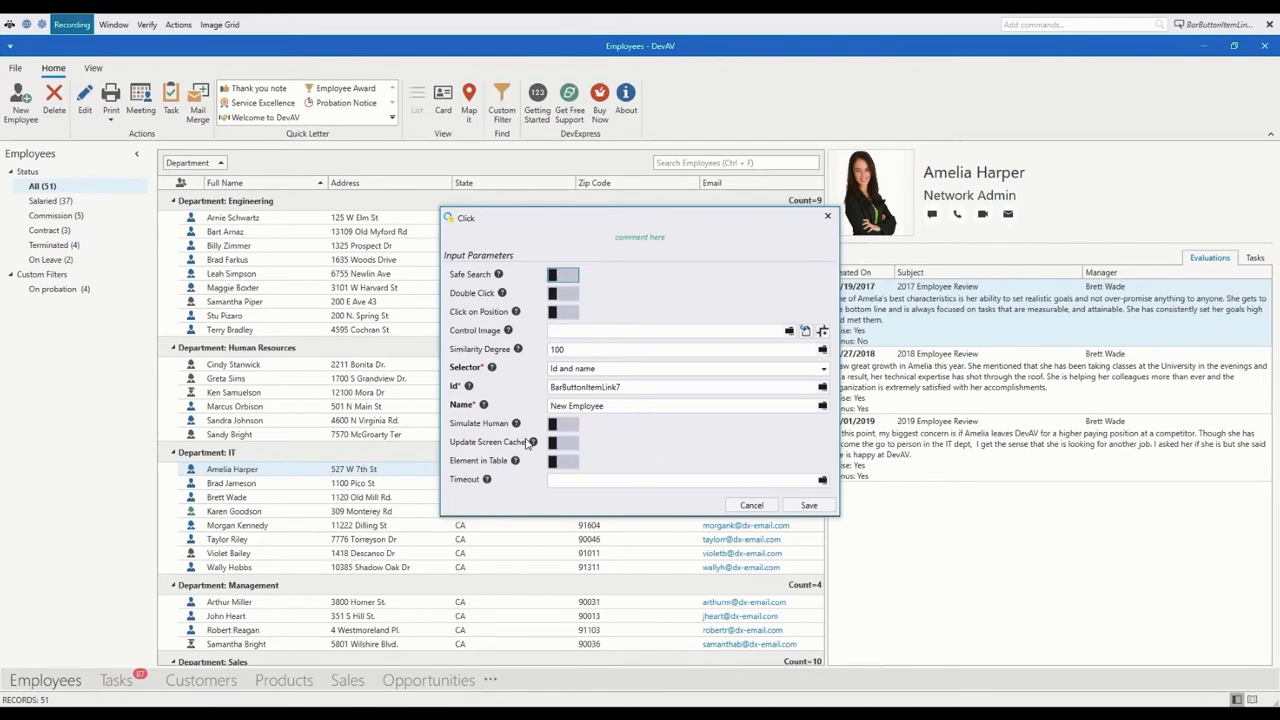
pyautogui.click(809, 505)
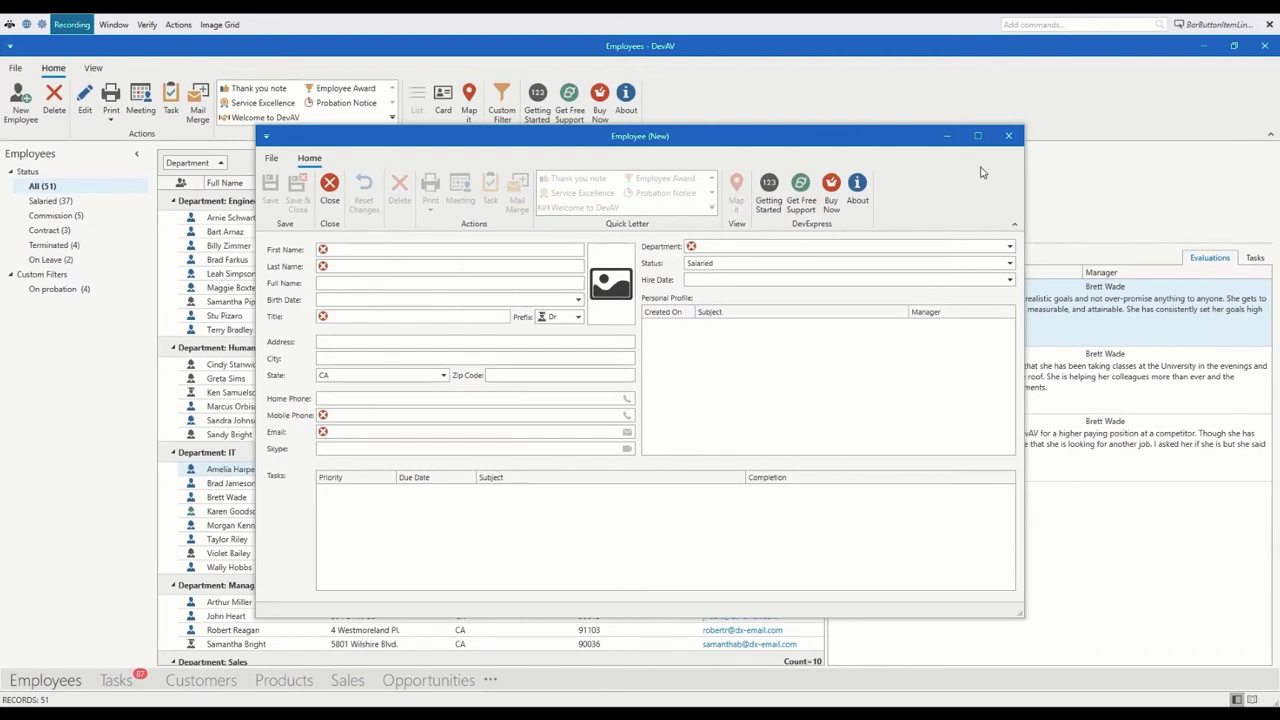
pyautogui.click(1008, 137)
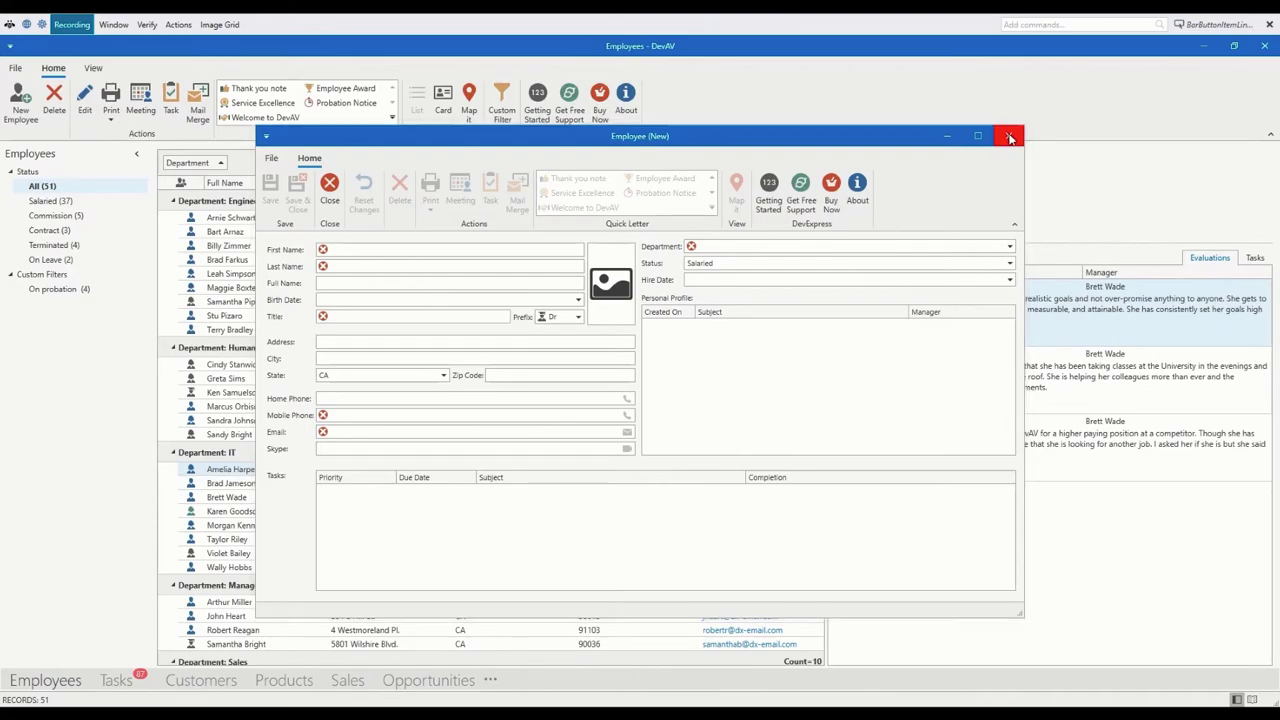
pyautogui.click(1264, 45)
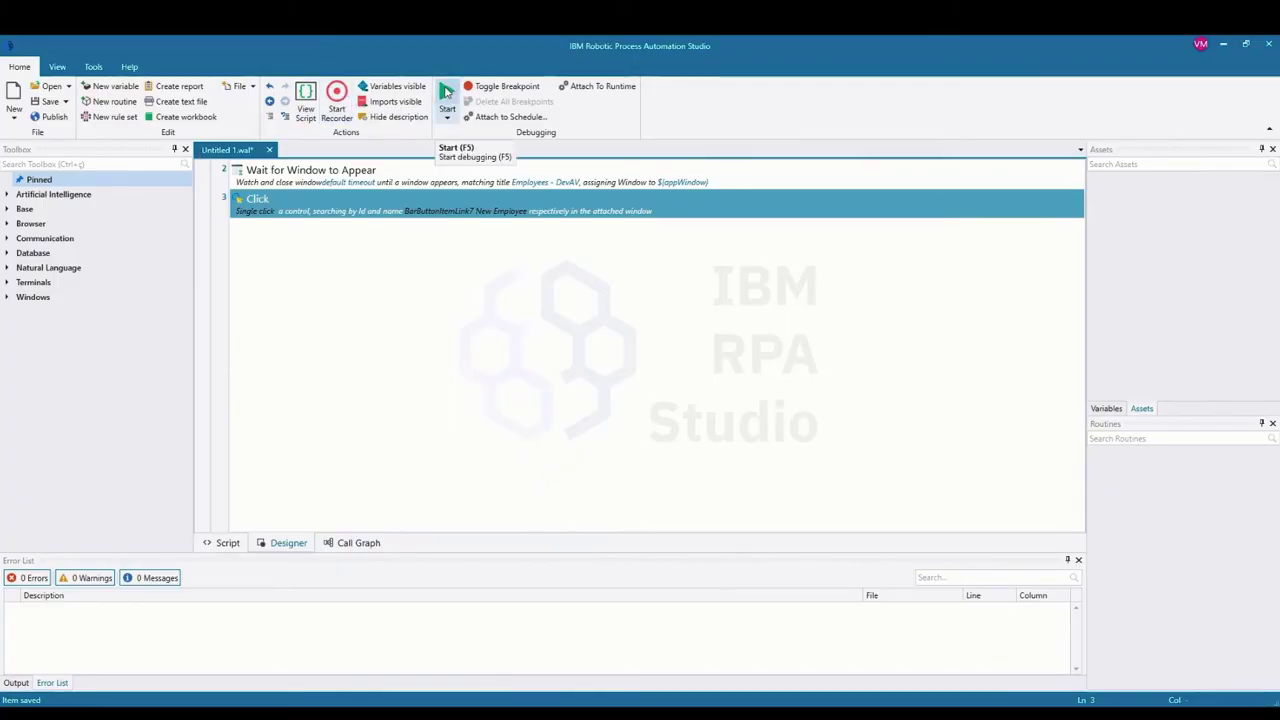
# Step: Run the bot, read the line 3 control-not-found error, dismiss it and stop debugging
pyautogui.click(446, 92)
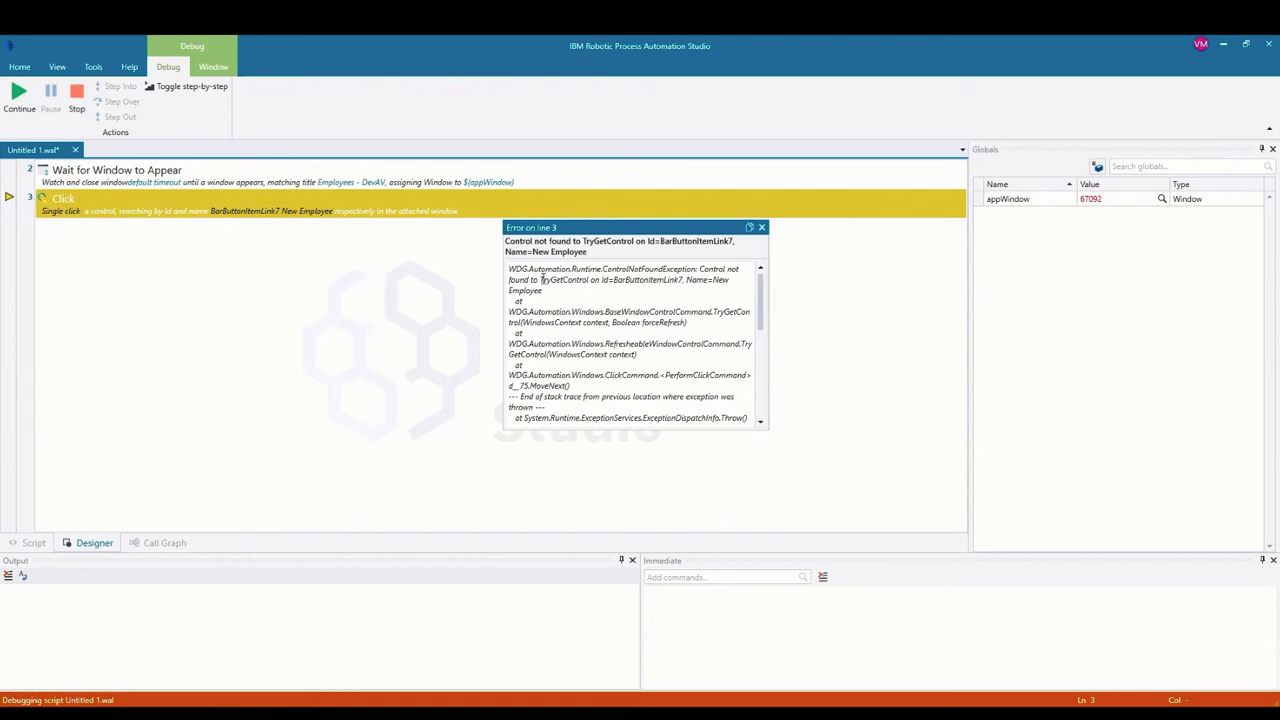
pyautogui.moveTo(601, 280); pyautogui.dragTo(684, 282)
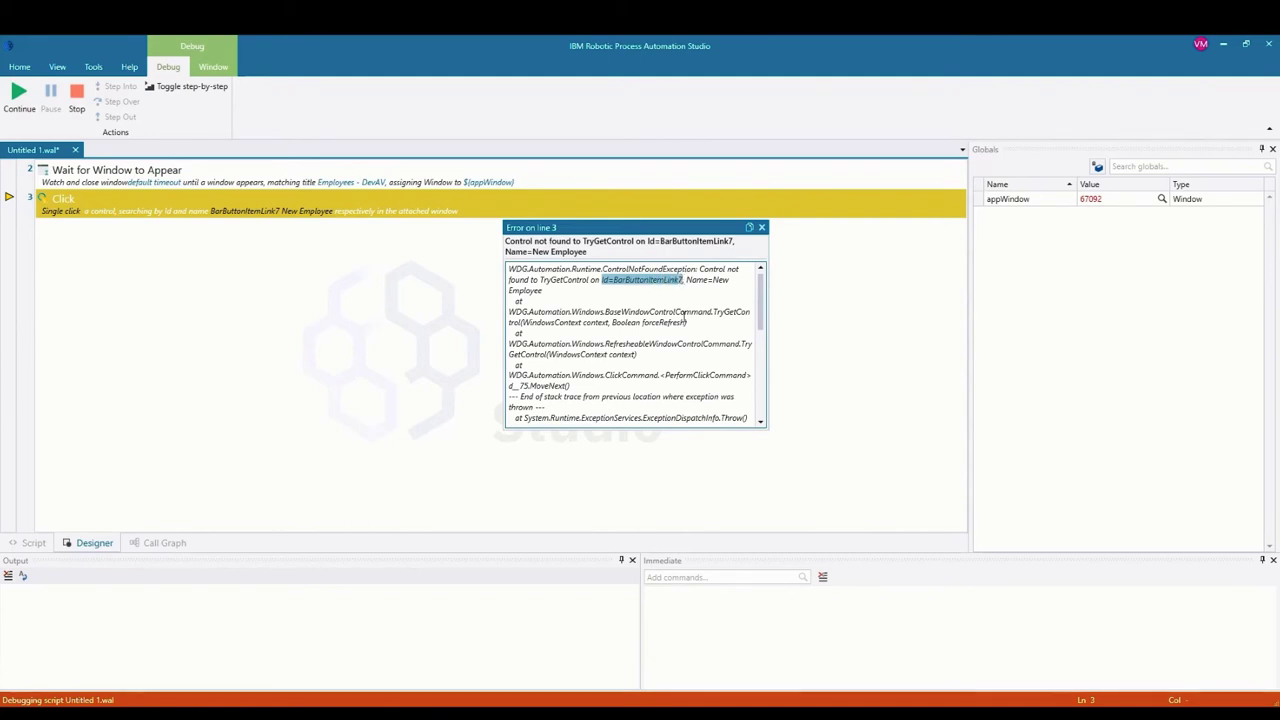
pyautogui.click(761, 229)
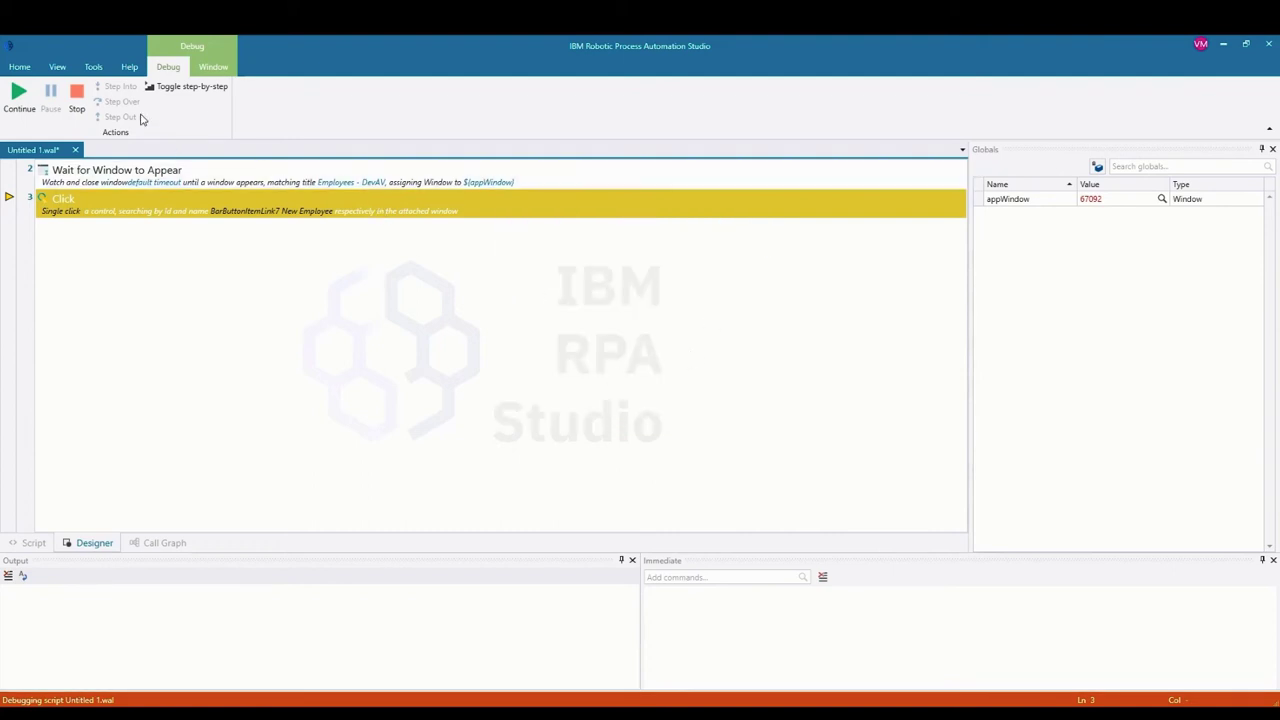
pyautogui.click(78, 92)
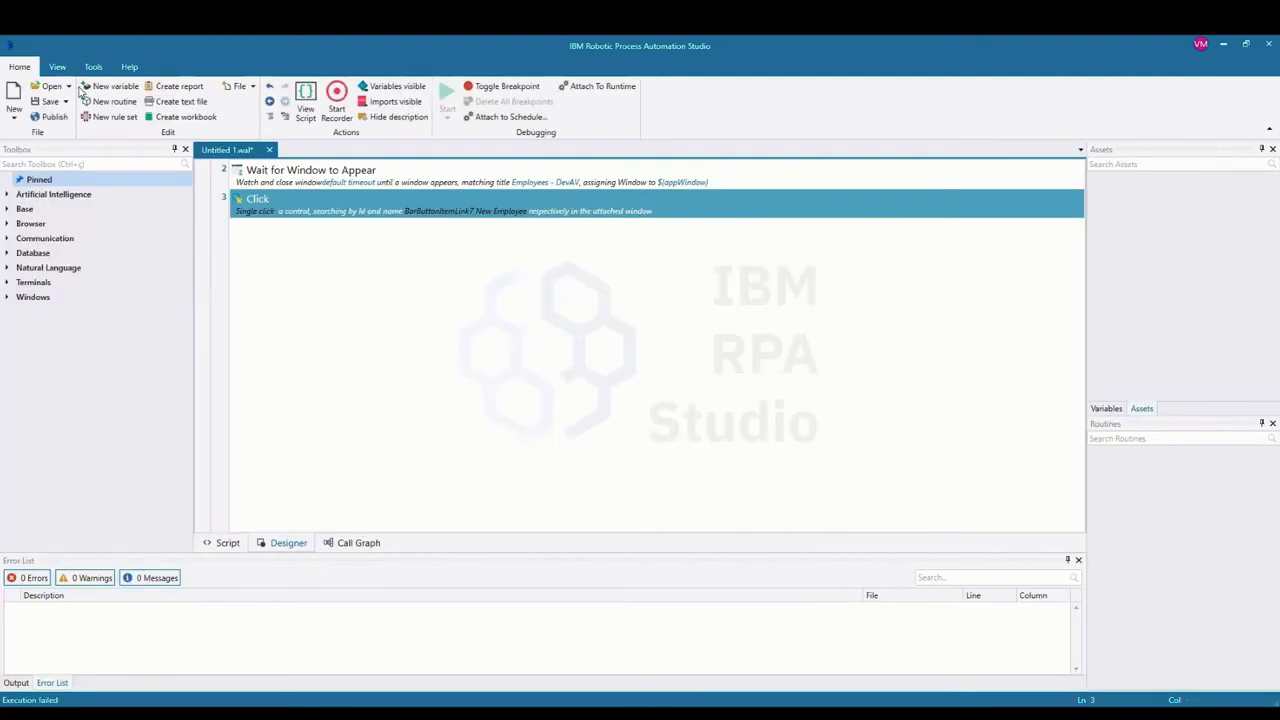
# Step: Bring the DevAV Employees window forward and restart the recorder
pyautogui.moveTo(481, 700)
pyautogui.click(496, 630)
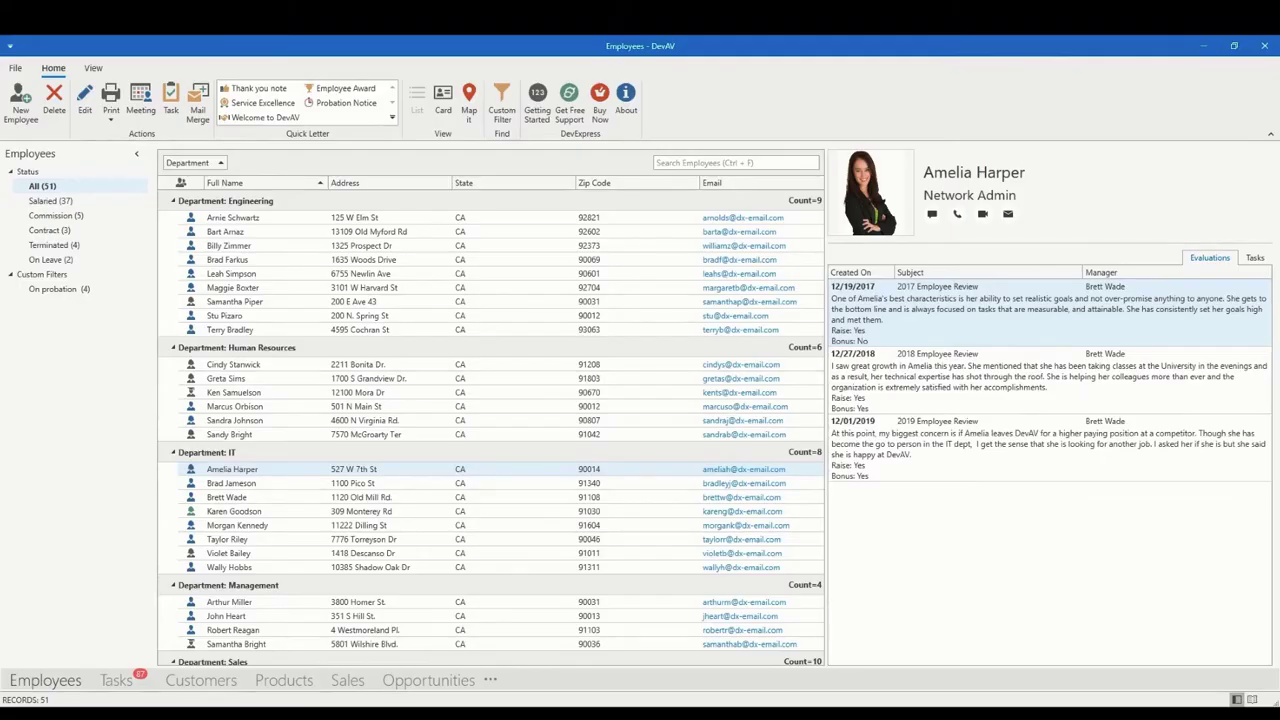
pyautogui.click(15, 104)
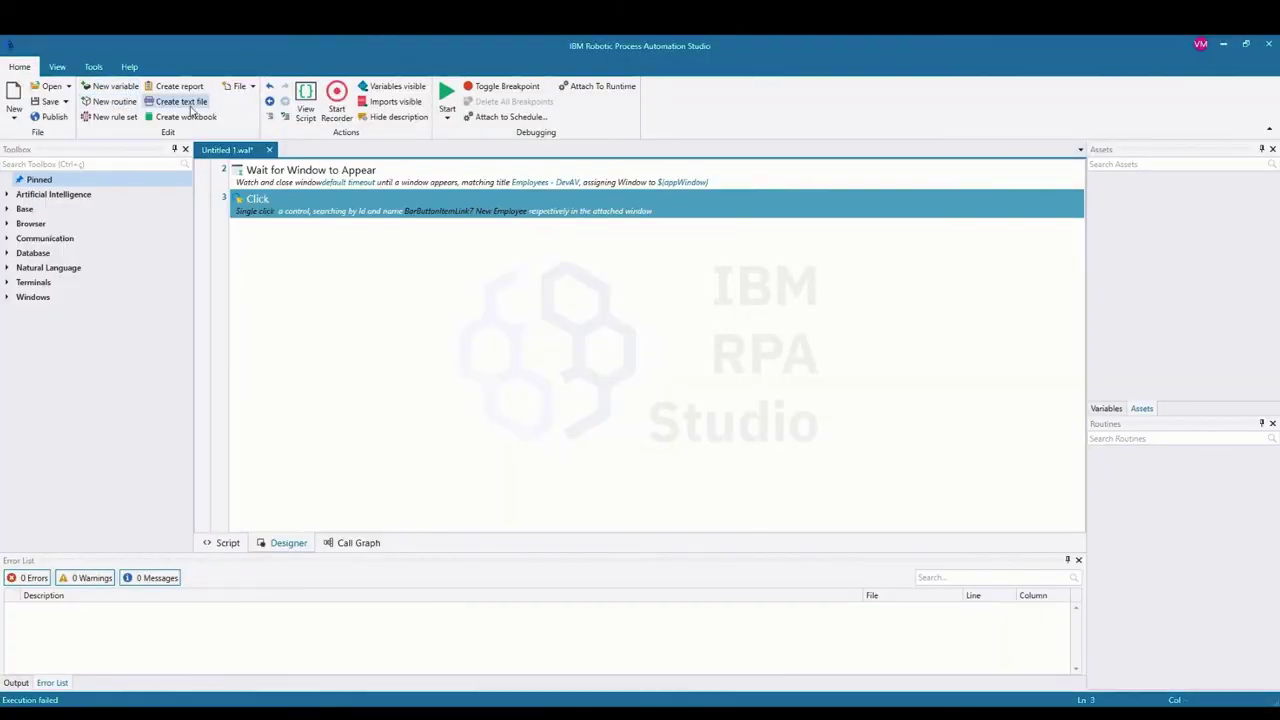
pyautogui.click(337, 97)
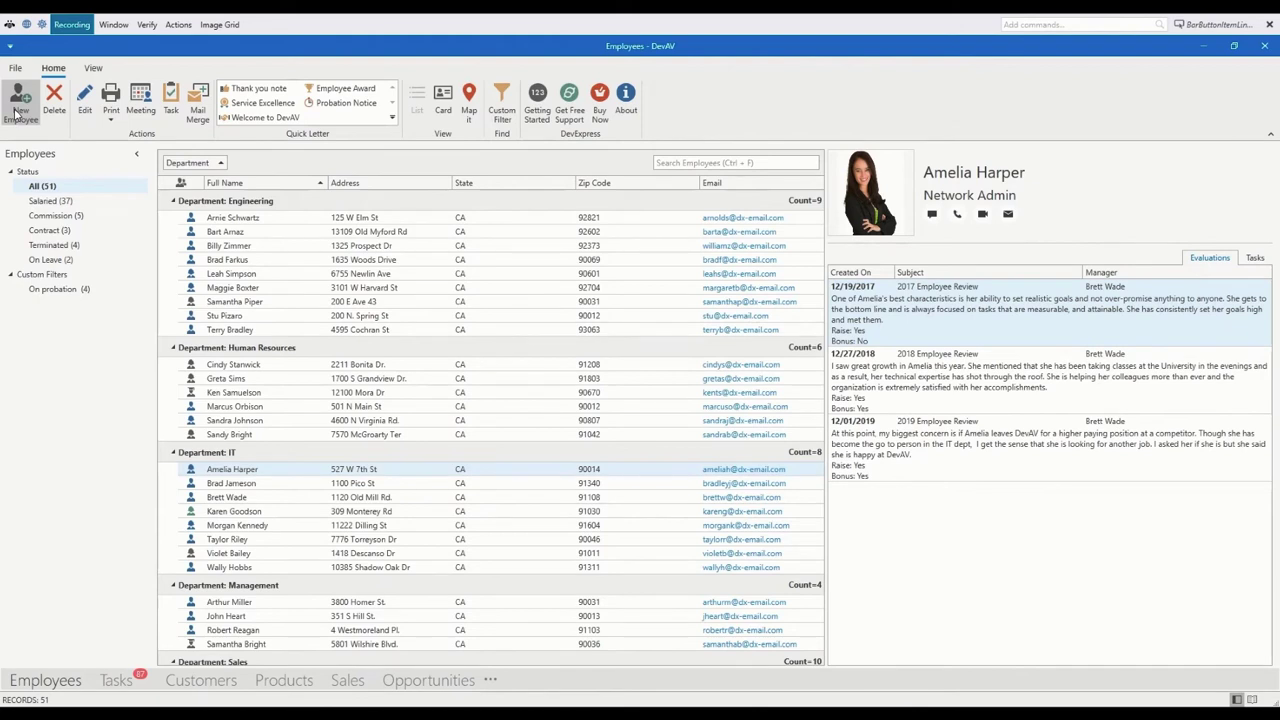
# Step: Record and save a Click on New Employee found by XPath, then close the new employee form
pyautogui.click(15, 115)
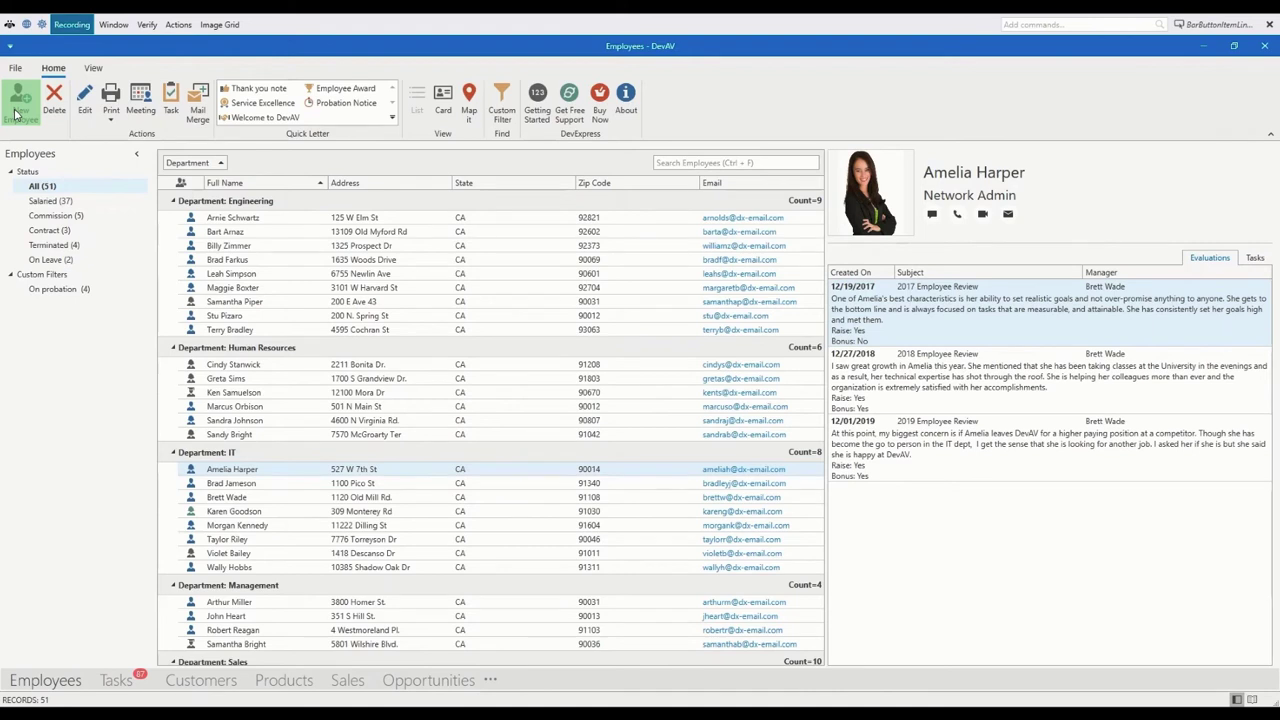
pyautogui.click(174, 26)
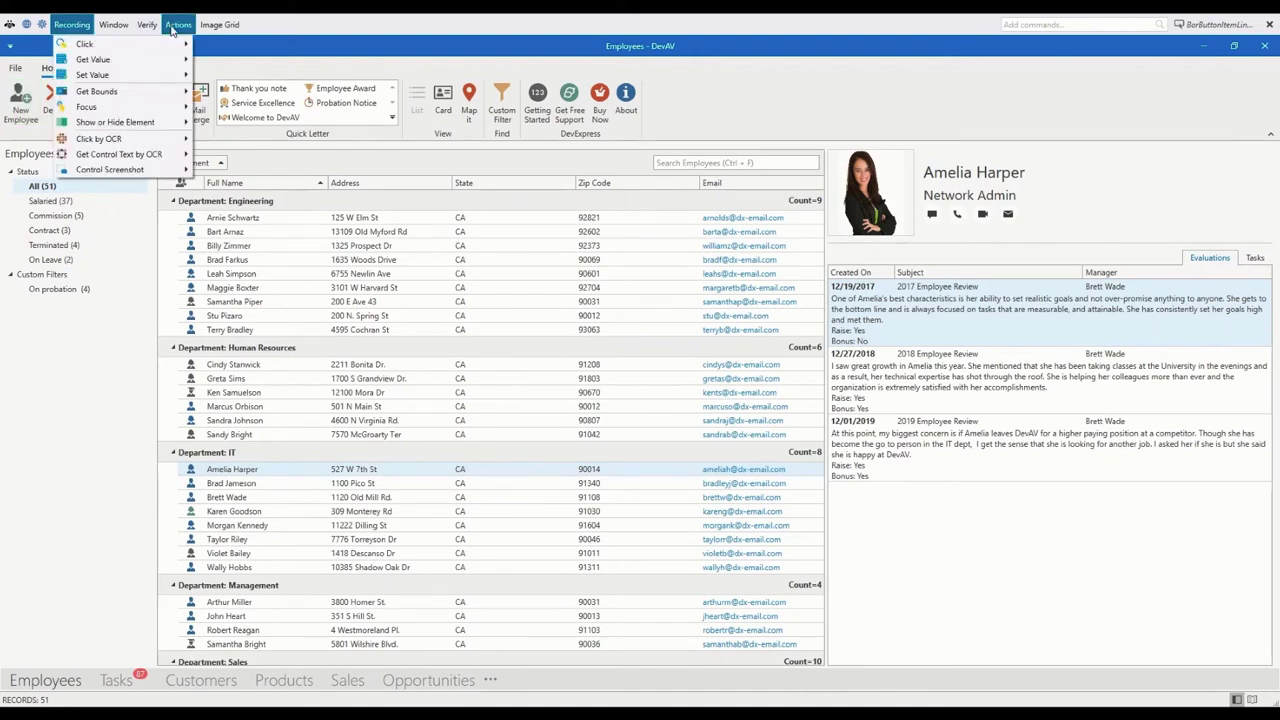
pyautogui.moveTo(128, 46)
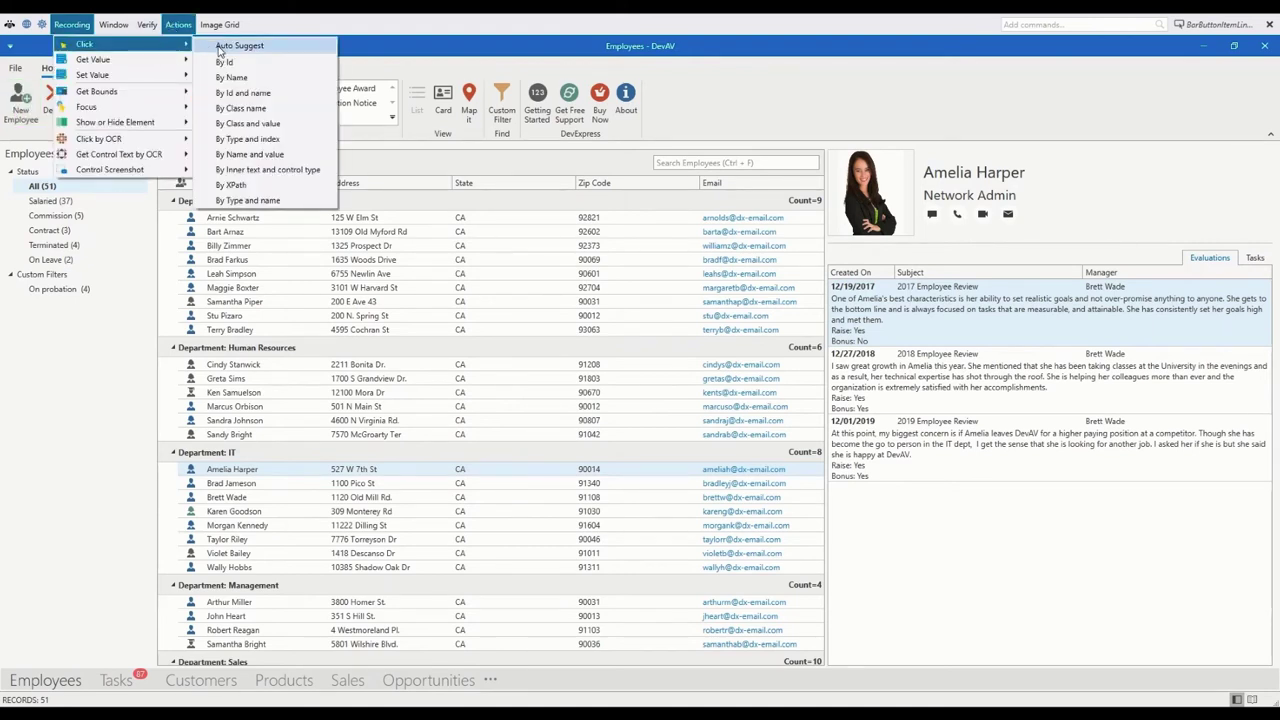
pyautogui.click(233, 187)
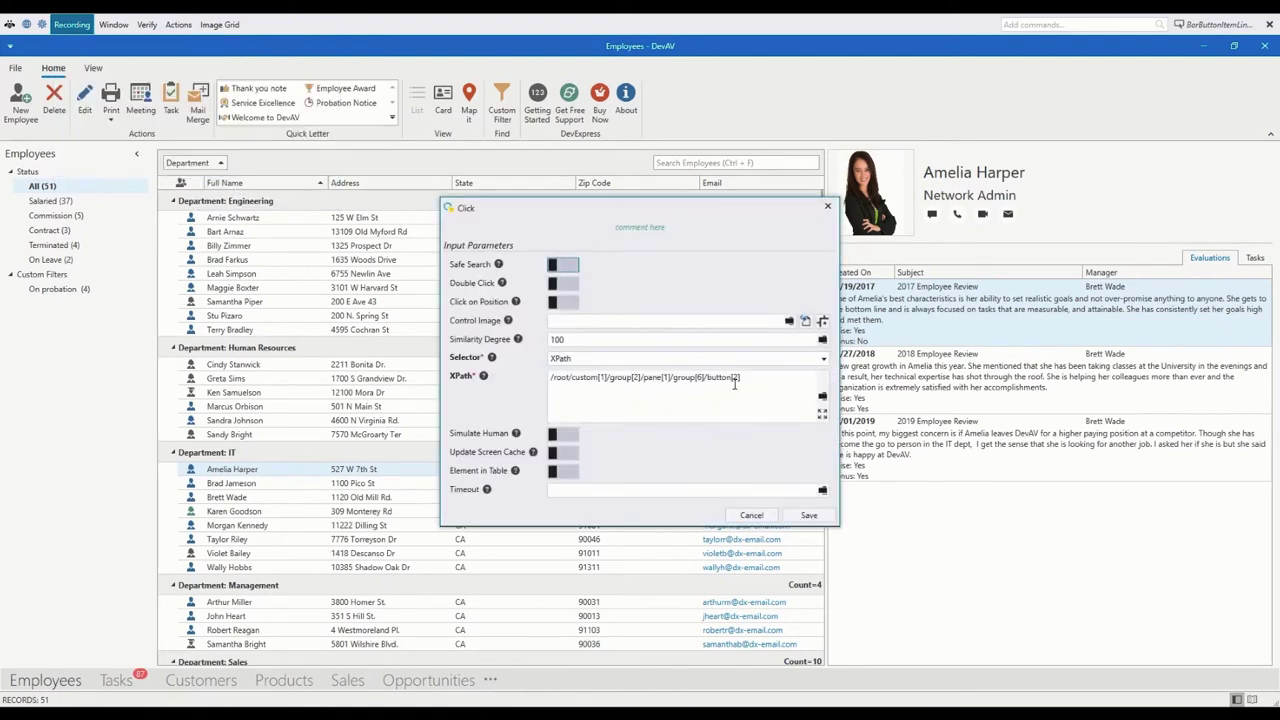
pyautogui.click(807, 516)
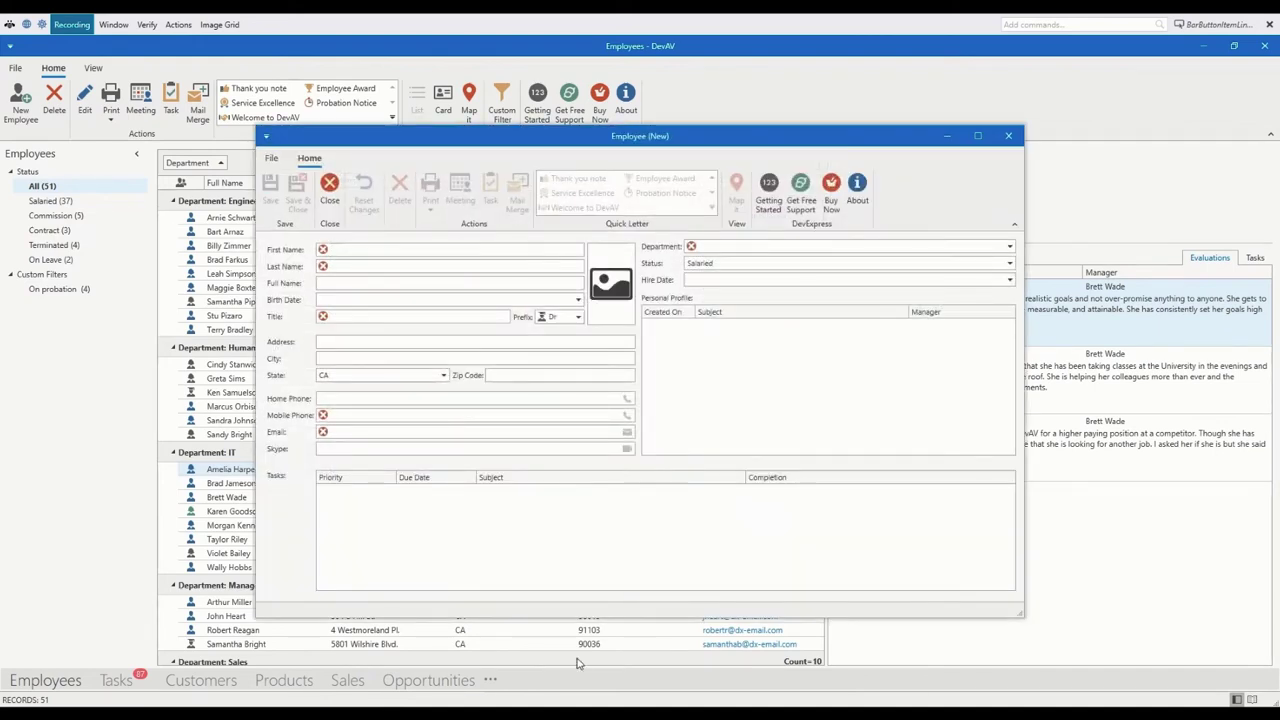
pyautogui.click(1008, 135)
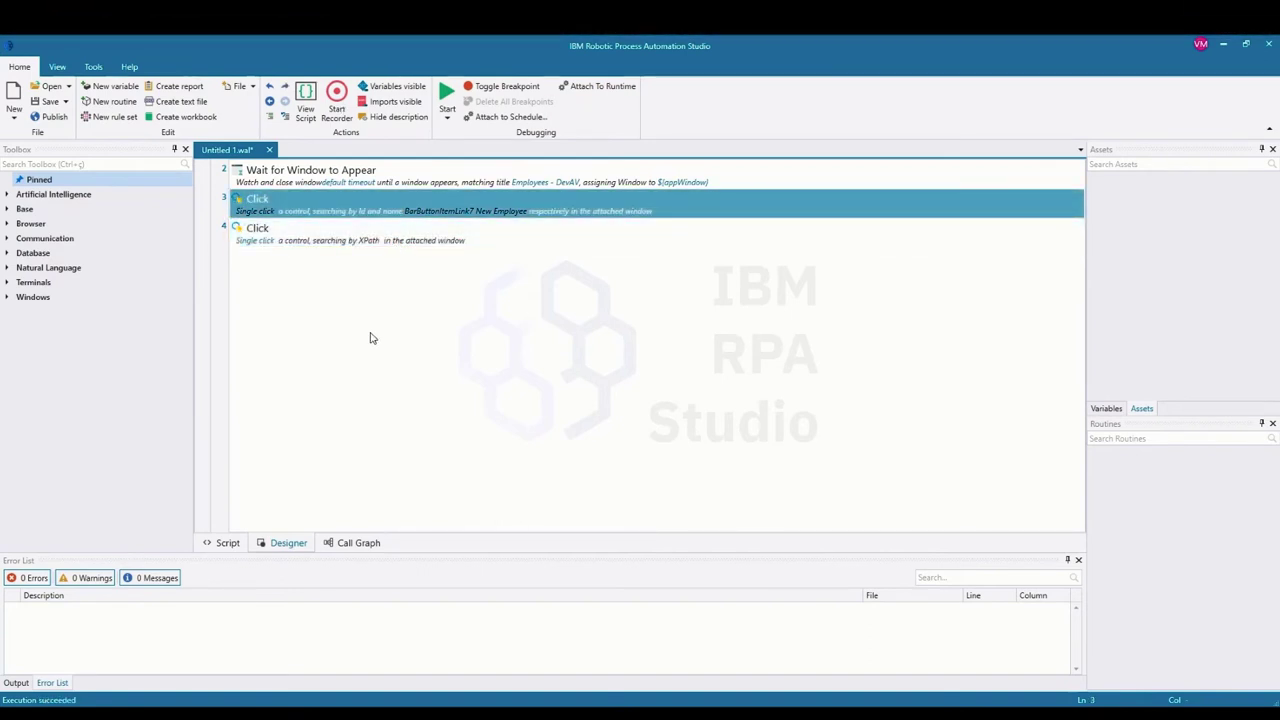
# Step: Show step 3 as script text, run the bot, close the Employee (New) form and restart recording
pyautogui.doubleClick(367, 205)
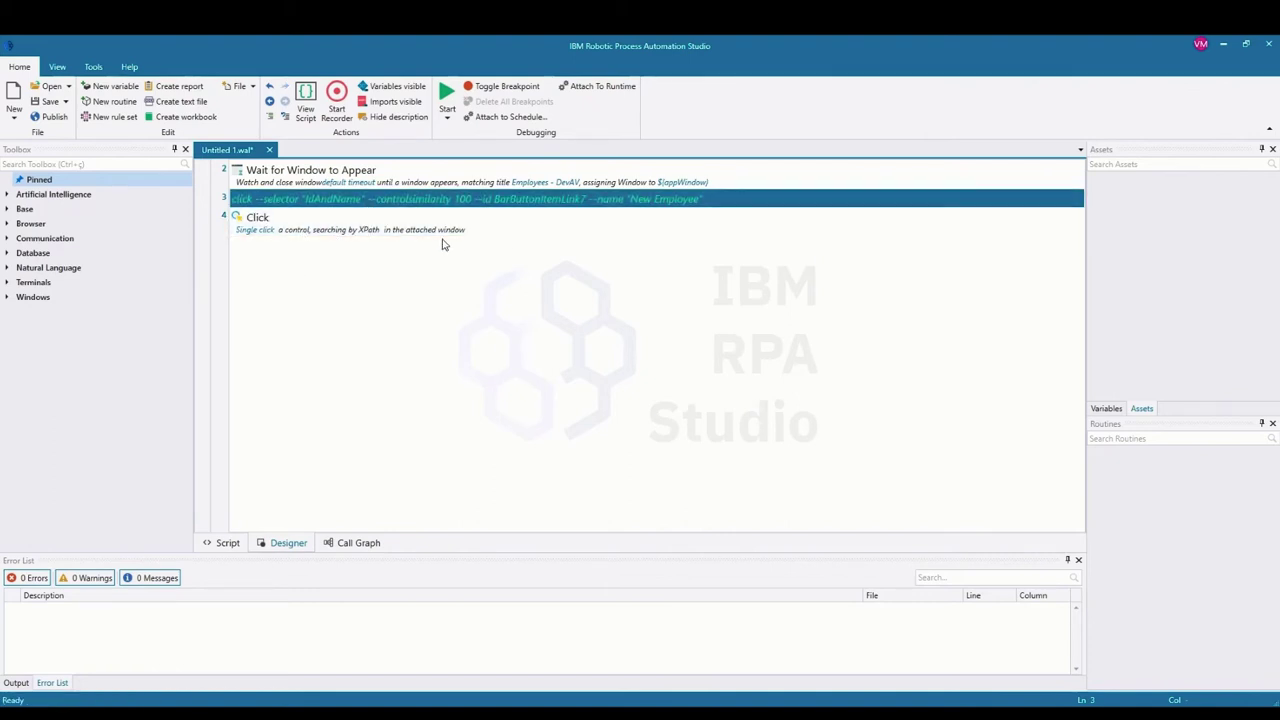
pyautogui.click(446, 95)
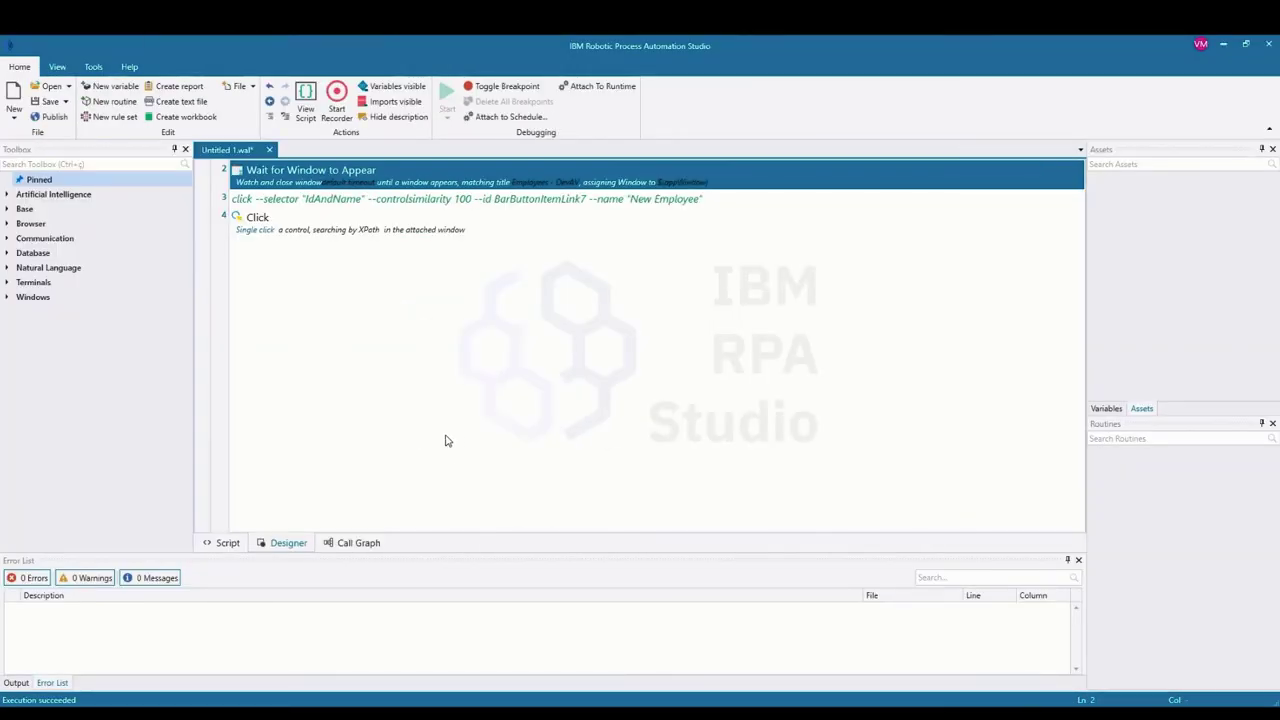
pyautogui.moveTo(434, 623)
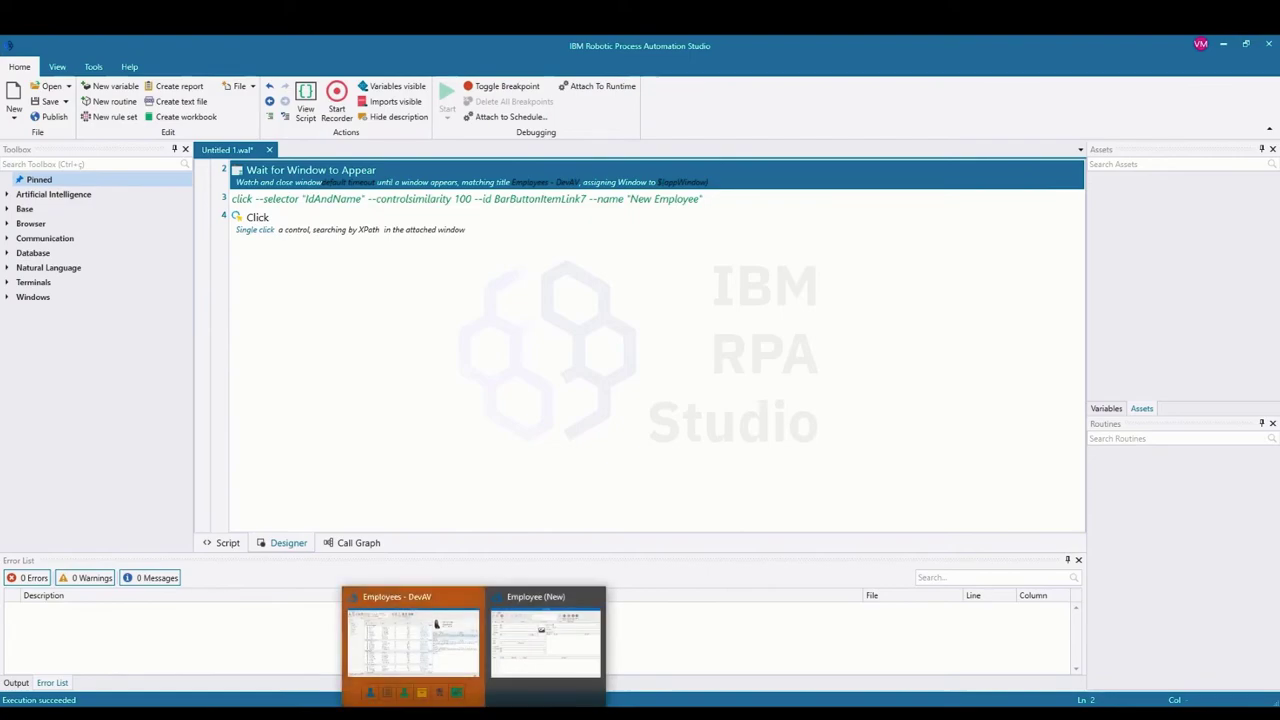
pyautogui.click(449, 654)
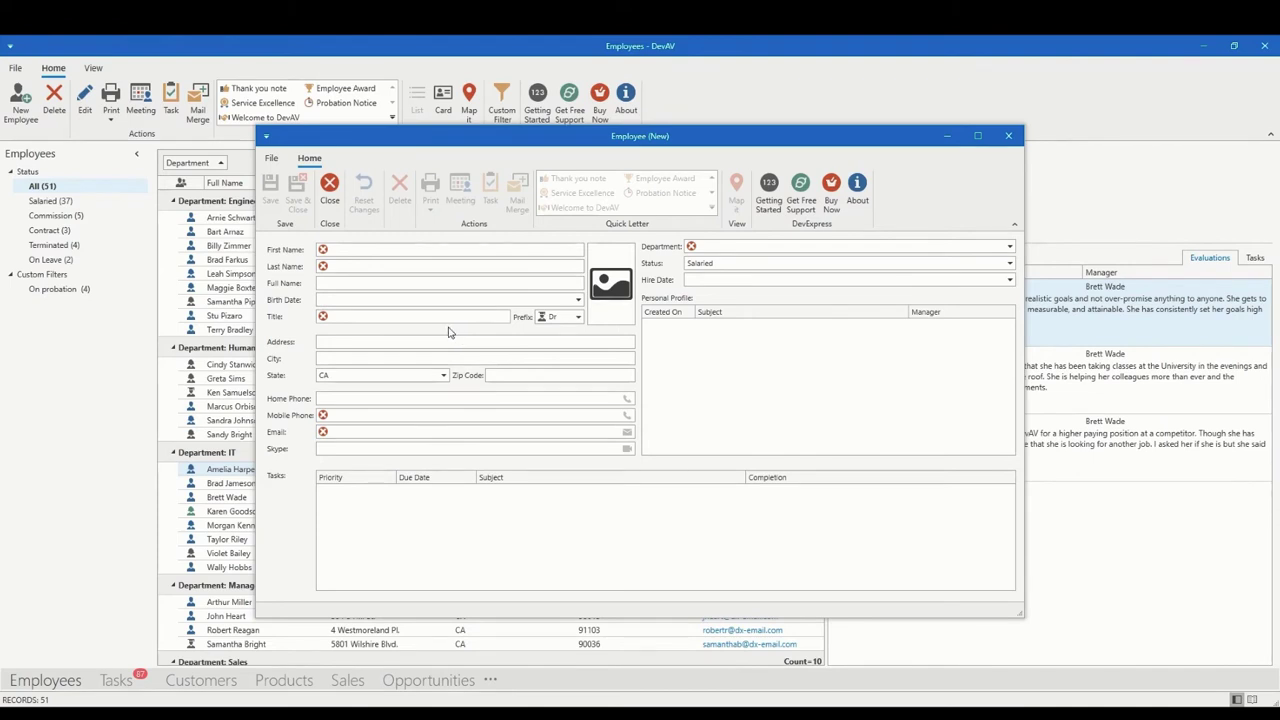
pyautogui.click(1009, 137)
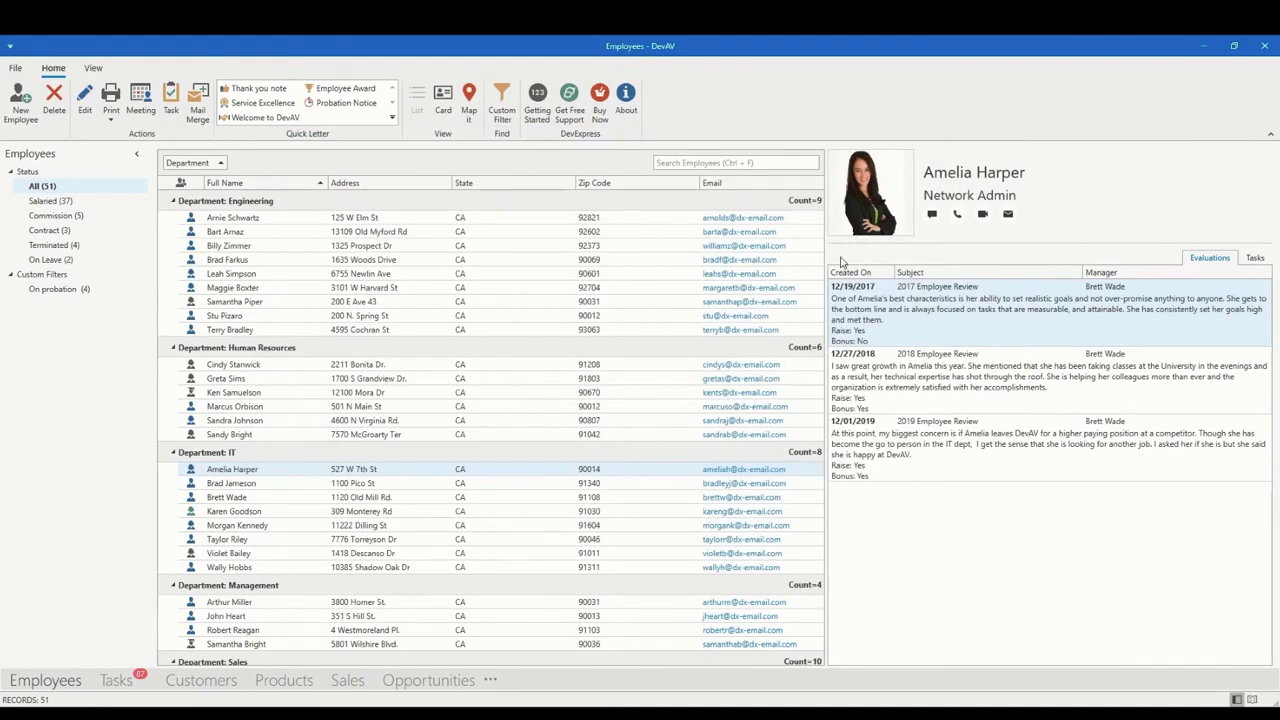
pyautogui.click(606, 650)
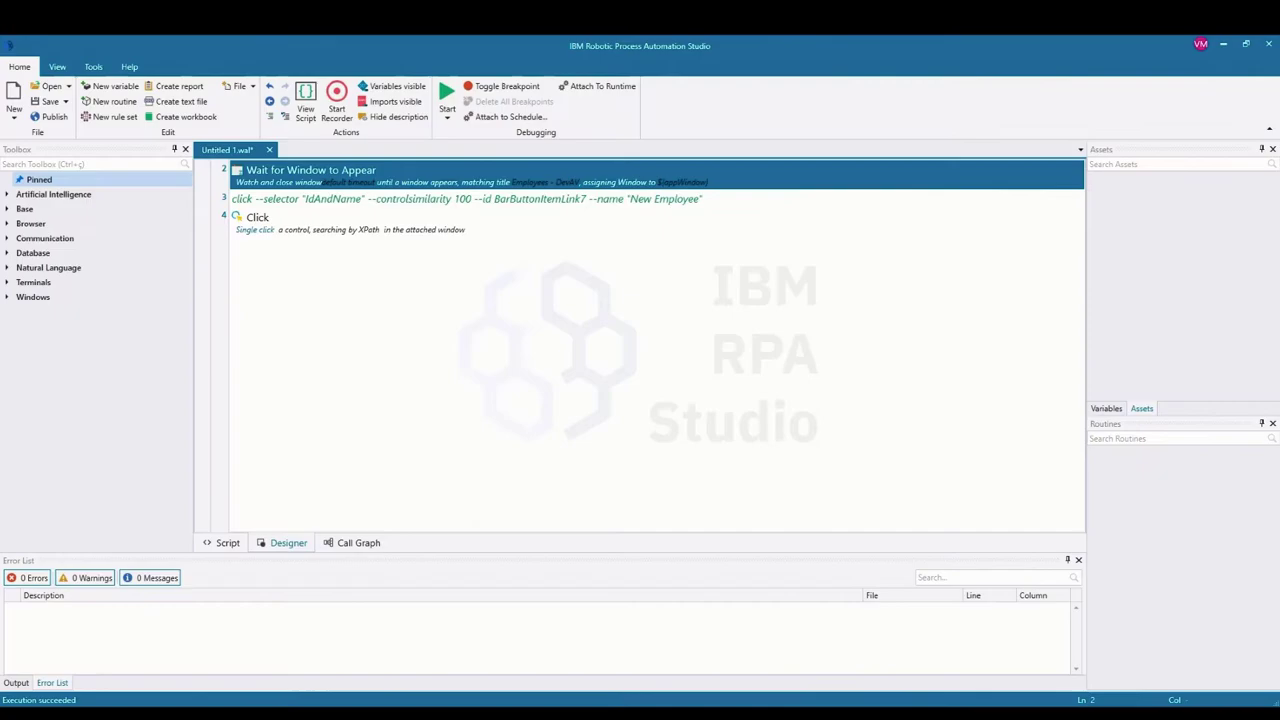
pyautogui.click(337, 97)
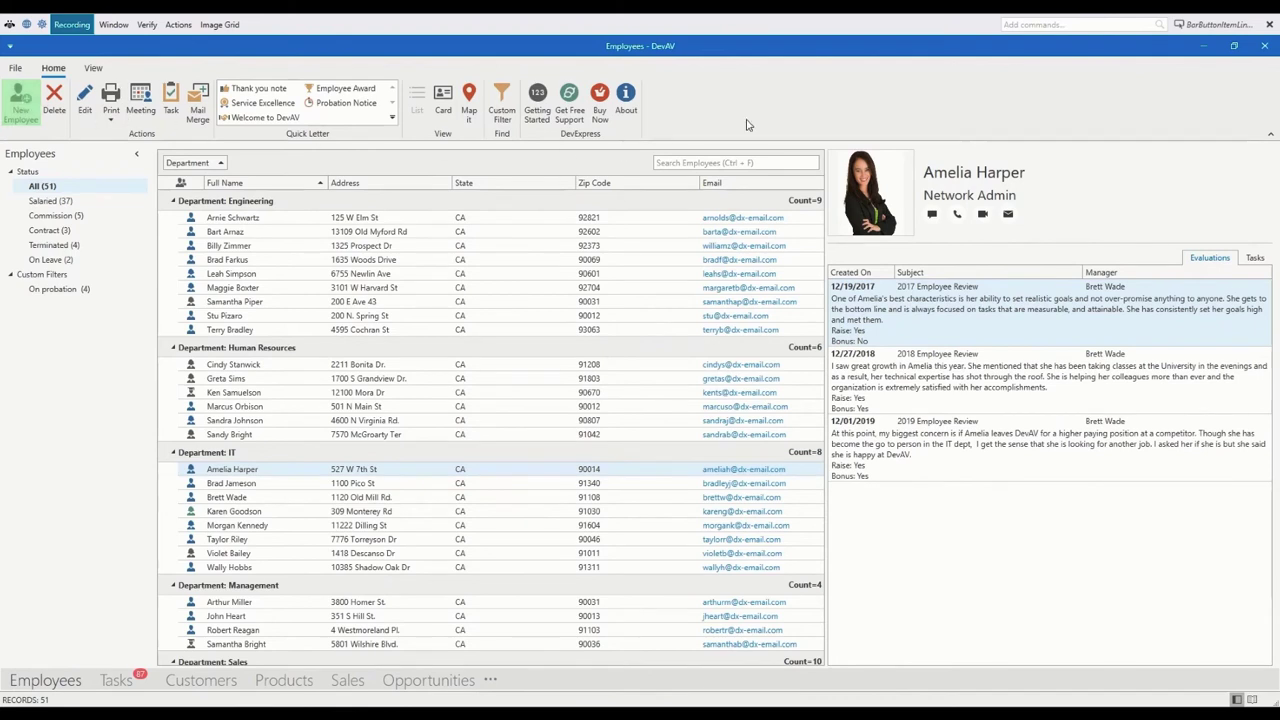
# Step: Inspect the New Employee button's element tree, showing id BarButtonItemLink2 and its XPath
pyautogui.click(1199, 24)
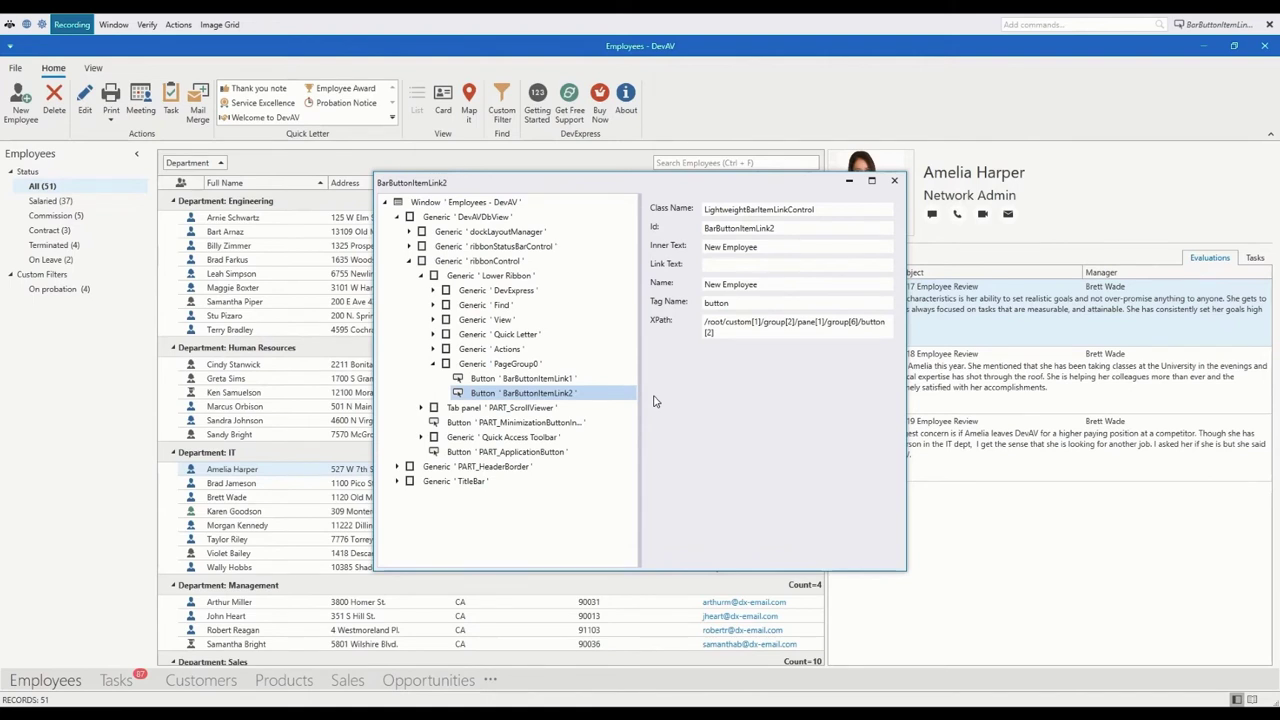
pyautogui.rightClick(529, 395)
pyautogui.click(481, 408)
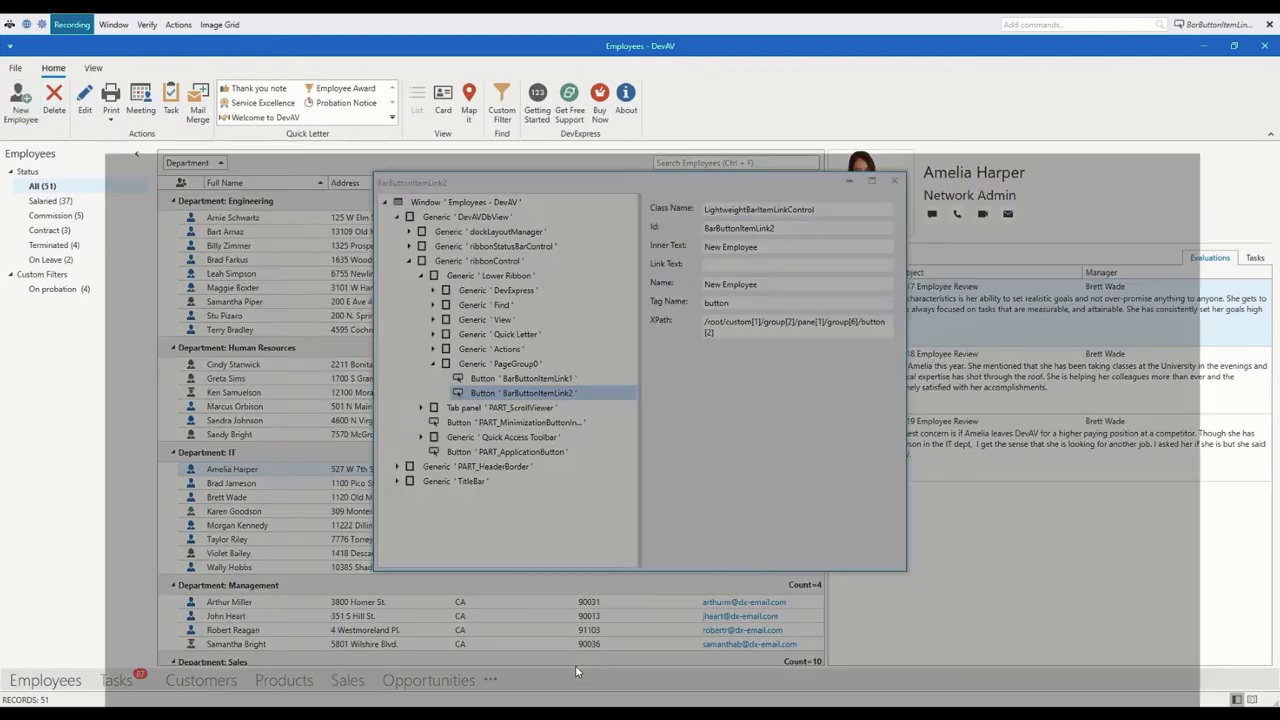
pyautogui.click(608, 686)
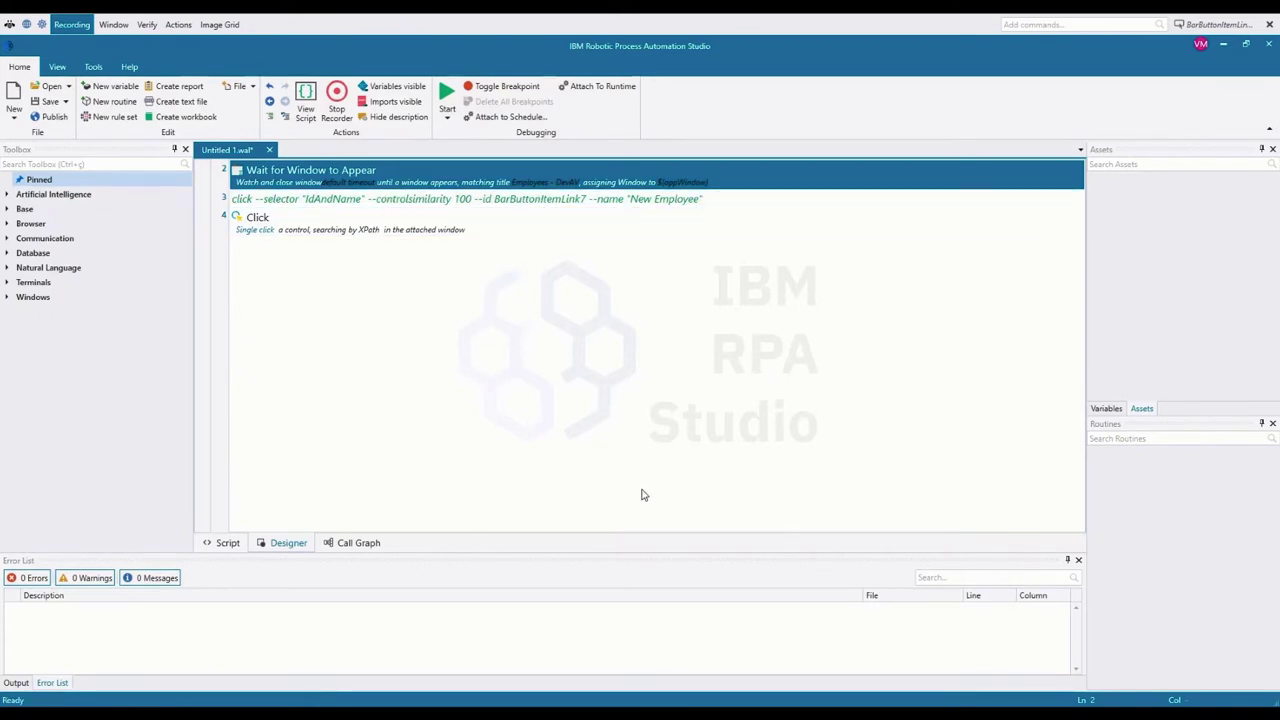
pyautogui.moveTo(607, 705)
pyautogui.click(676, 665)
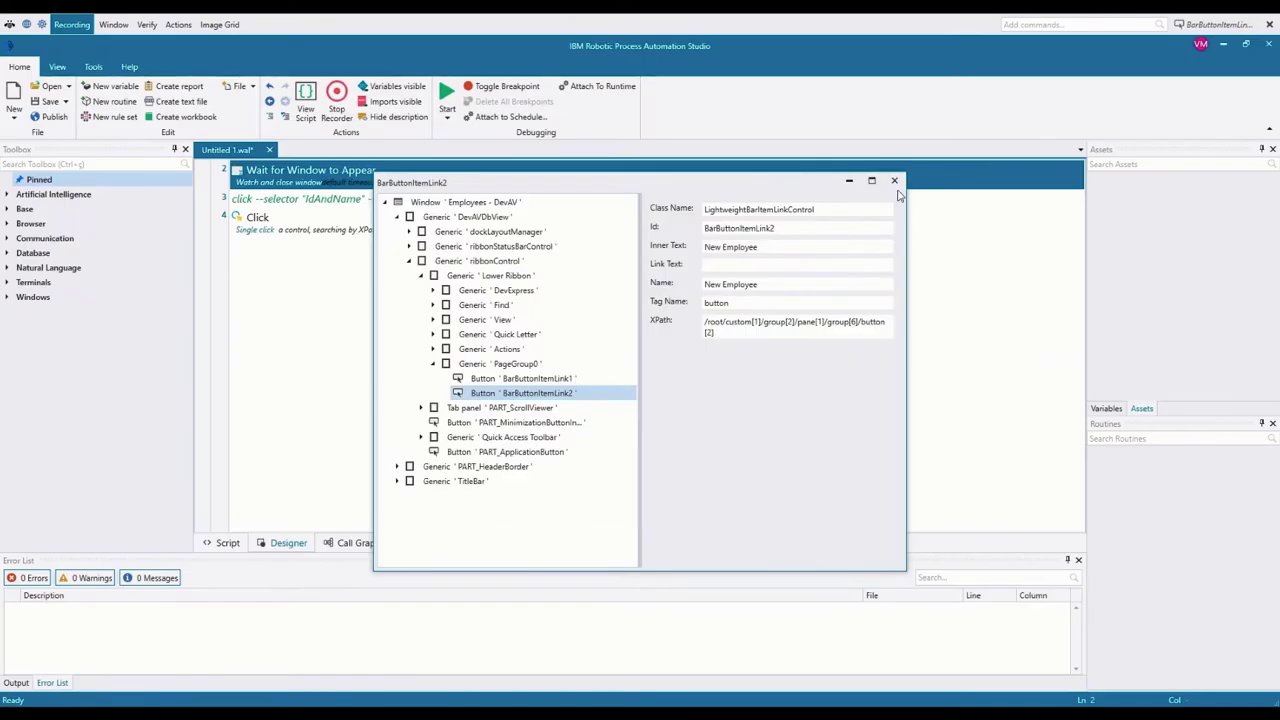
# Step: Check line 3's Click parameters (Id BarButtonItemLink7, name New Employee) and close them unchanged
pyautogui.click(895, 181)
pyautogui.click(450, 198)
pyautogui.hotkey('ctrl', 'k')
pyautogui.hotkey('ctrl', 'u')
pyautogui.doubleClick(450, 199)
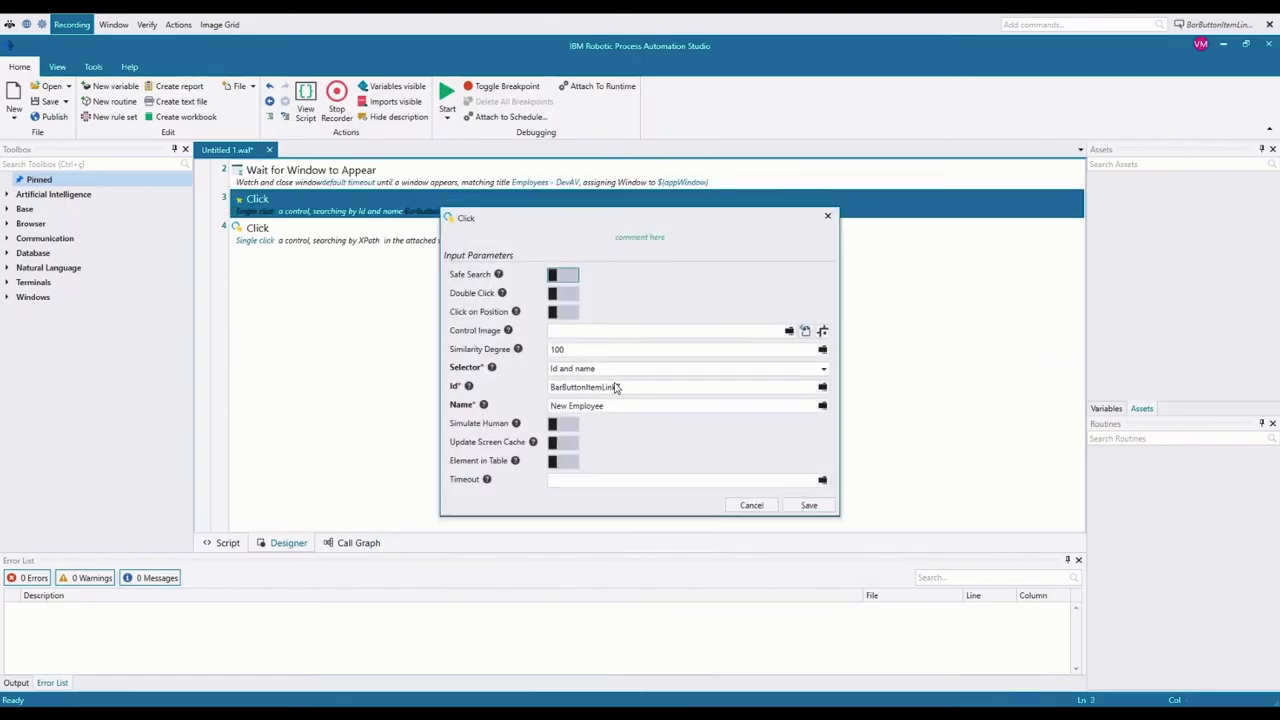
pyautogui.moveTo(620, 388); pyautogui.dragTo(551, 388)
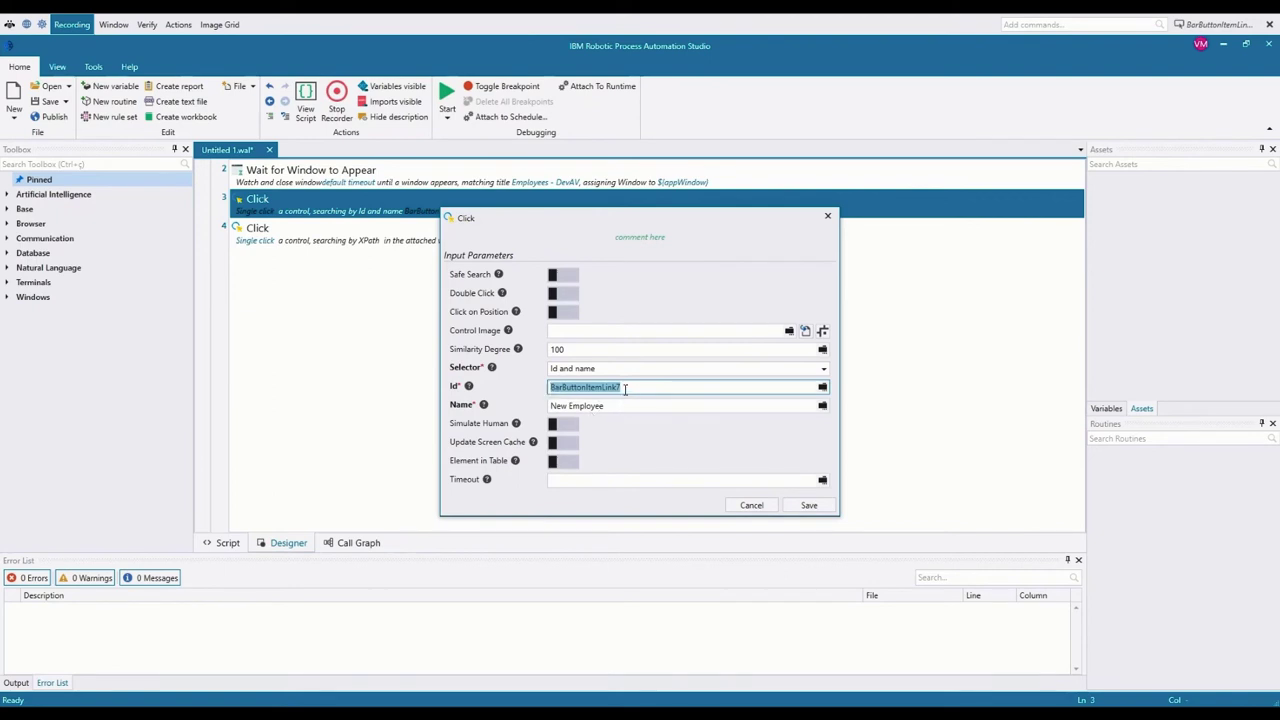
pyautogui.click(625, 389)
pyautogui.click(827, 216)
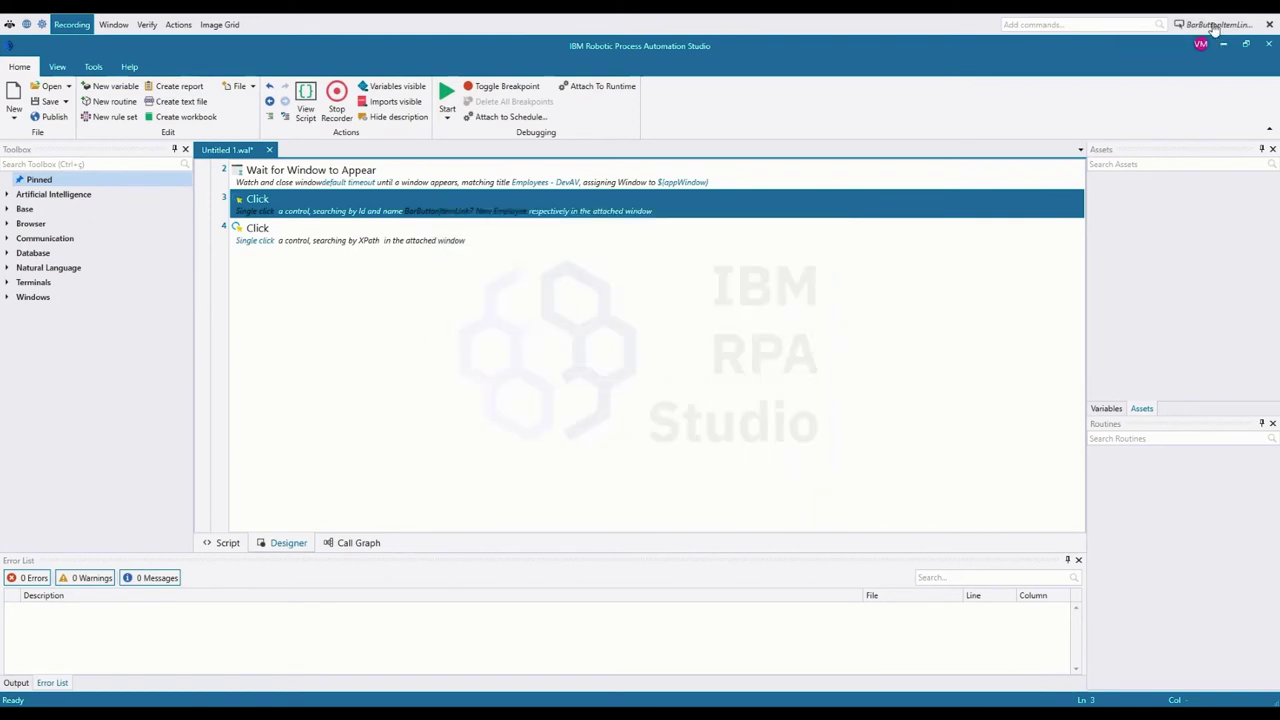
pyautogui.click(1216, 27)
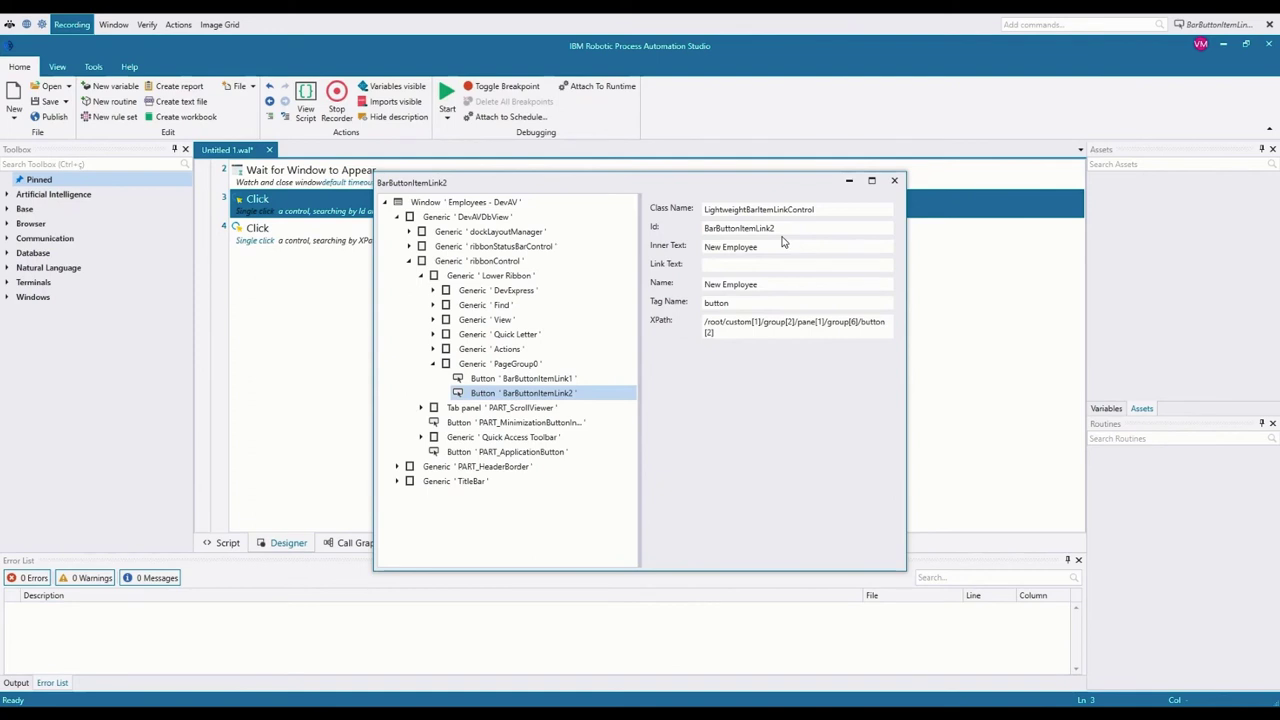
pyautogui.click(894, 181)
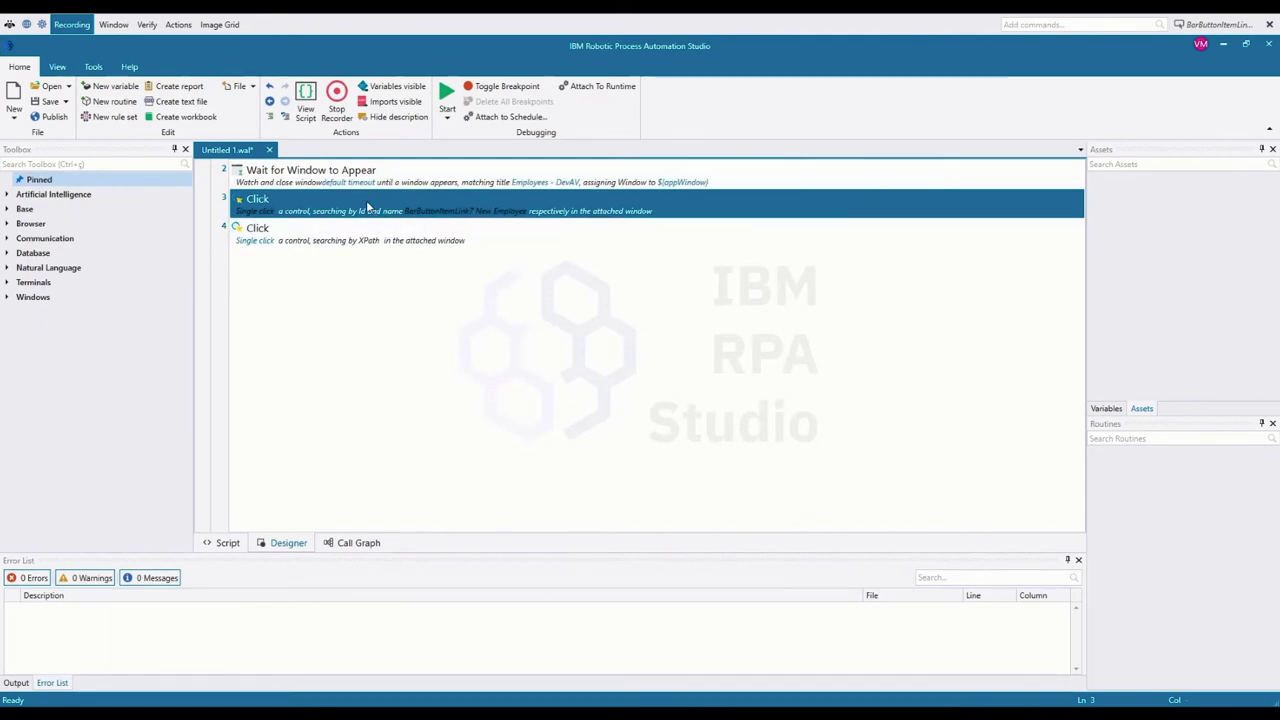
# Step: Delete the id-and-name click on line 3 and return to the DevAV Employees window
pyautogui.press('Delete')
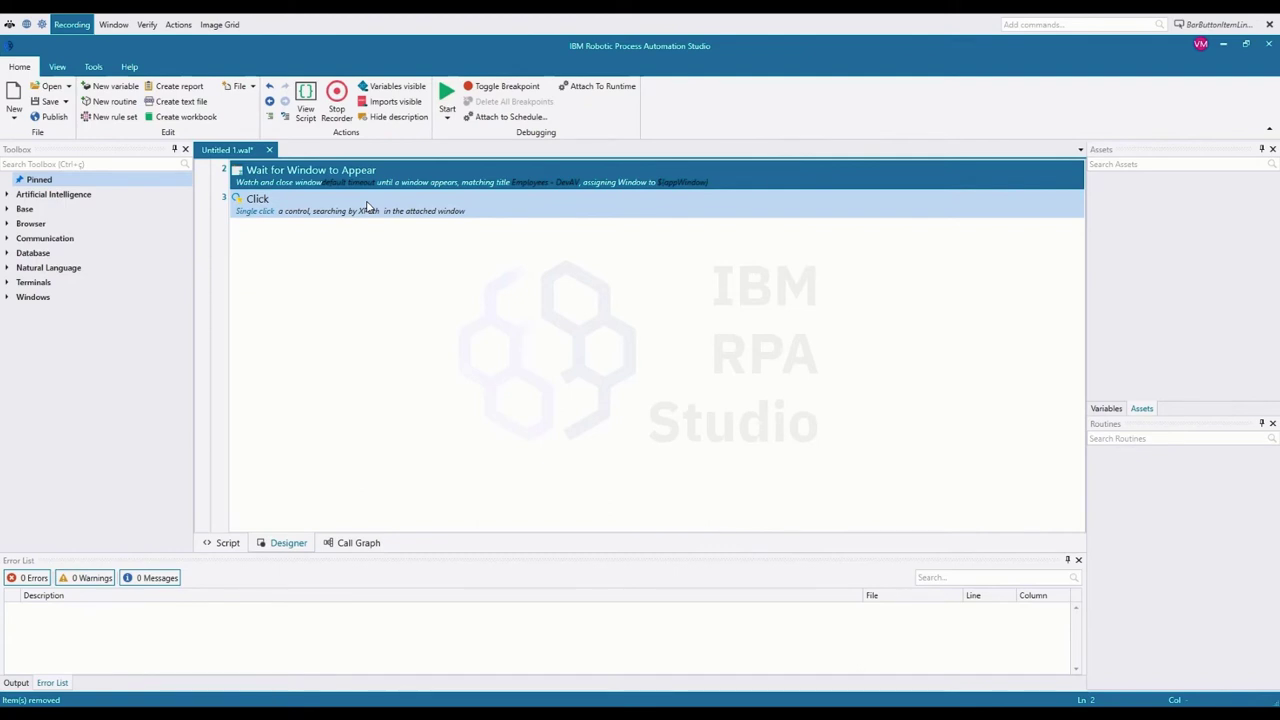
pyautogui.moveTo(481, 693)
pyautogui.click(497, 624)
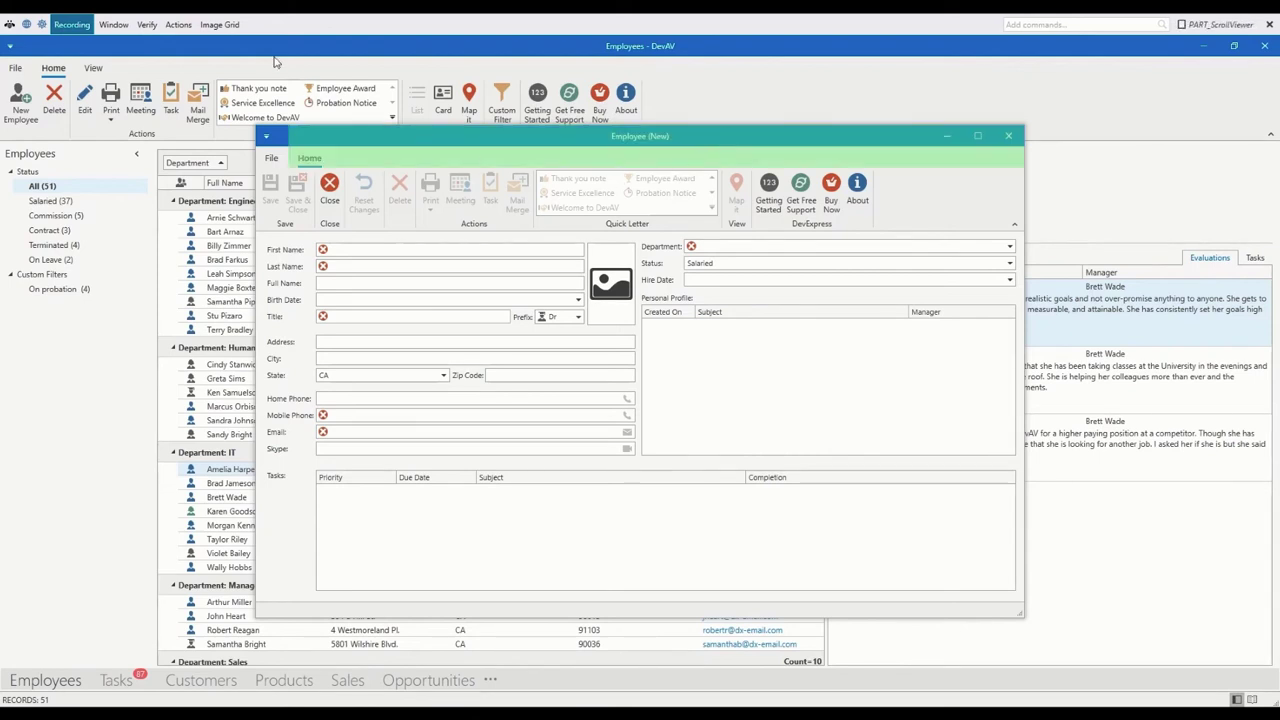
# Step: Record a Wait for Window to Appear step on Employee (New), storing it in employeeWindow
pyautogui.click(108, 25)
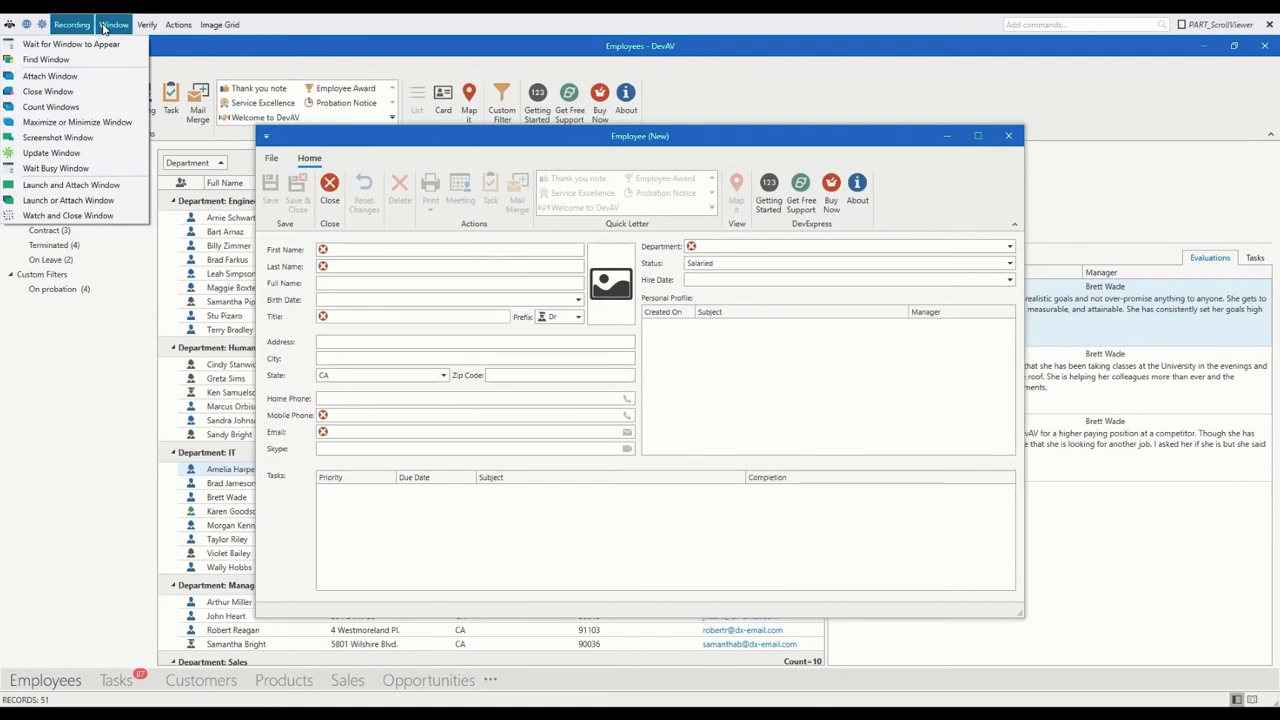
pyautogui.click(105, 46)
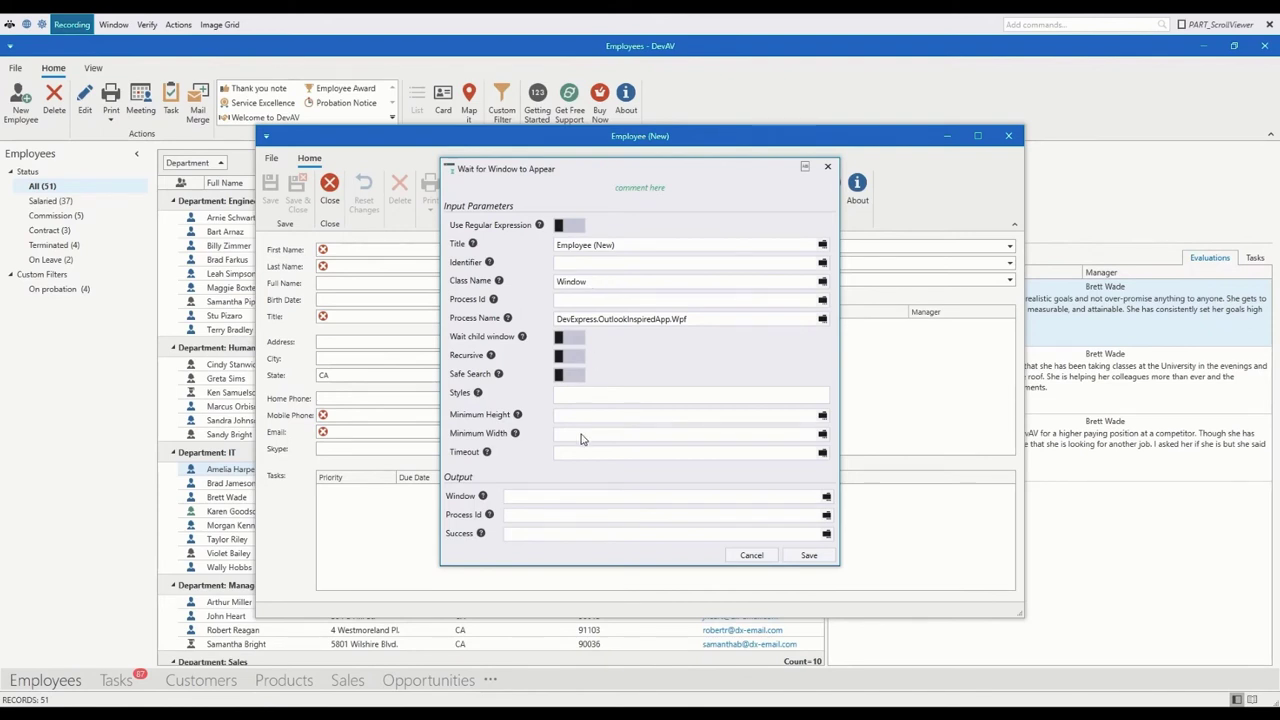
pyautogui.click(576, 497)
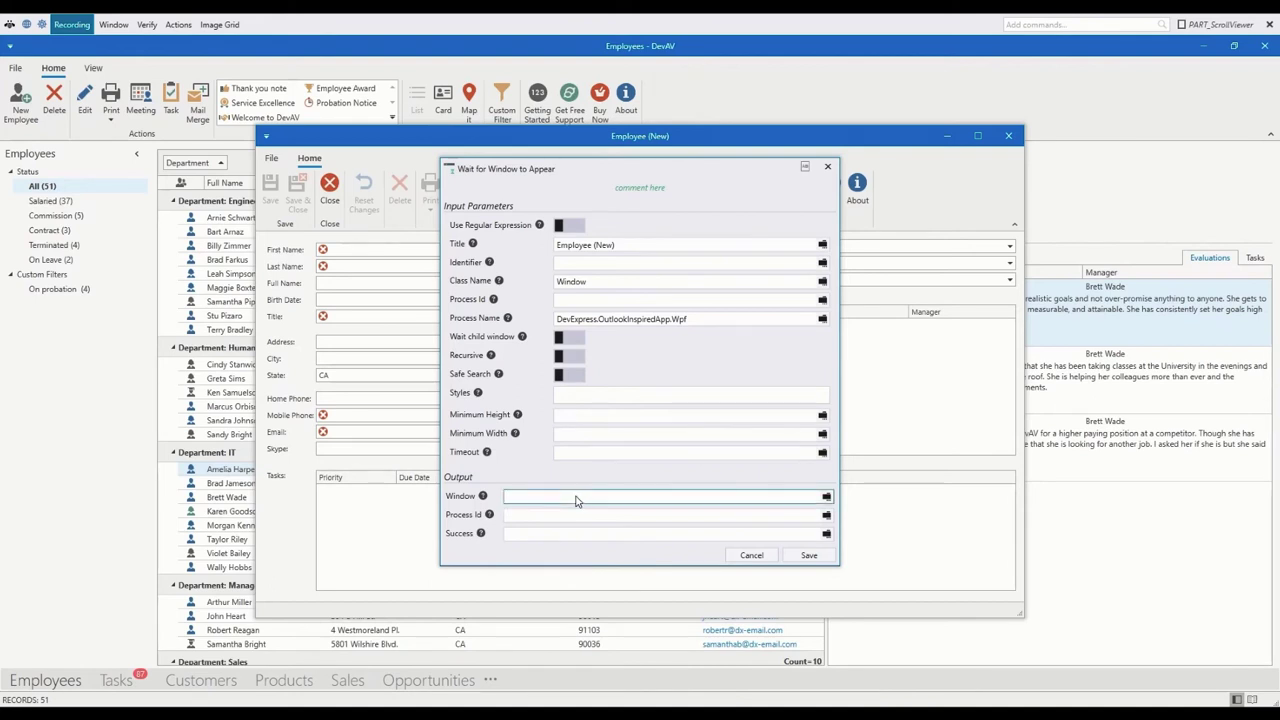
pyautogui.write('emply')
pyautogui.press('BackSpace')
pyautogui.write('oyeeWindow')
pyautogui.press('Return')
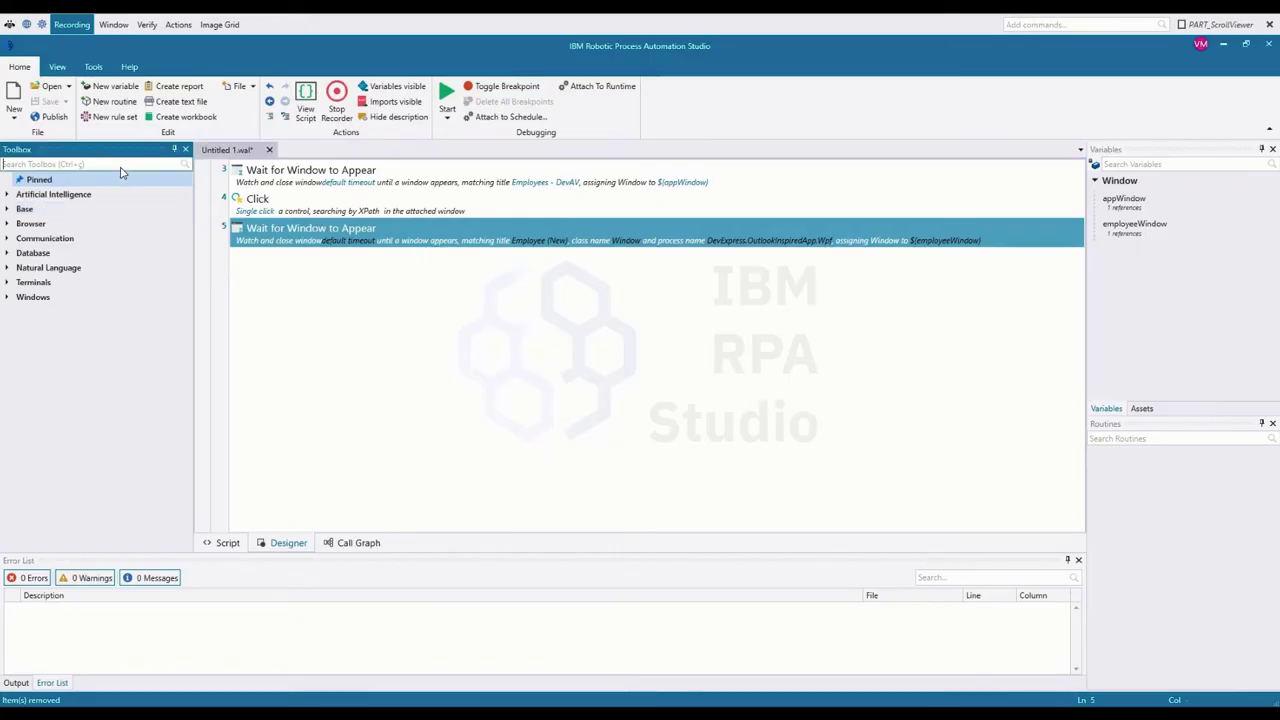
# Step: Search the toolbox for 'attach', start an Attach Window step and browse its window variables
pyautogui.hotkey('ctrl', 'e')
pyautogui.write('attach')
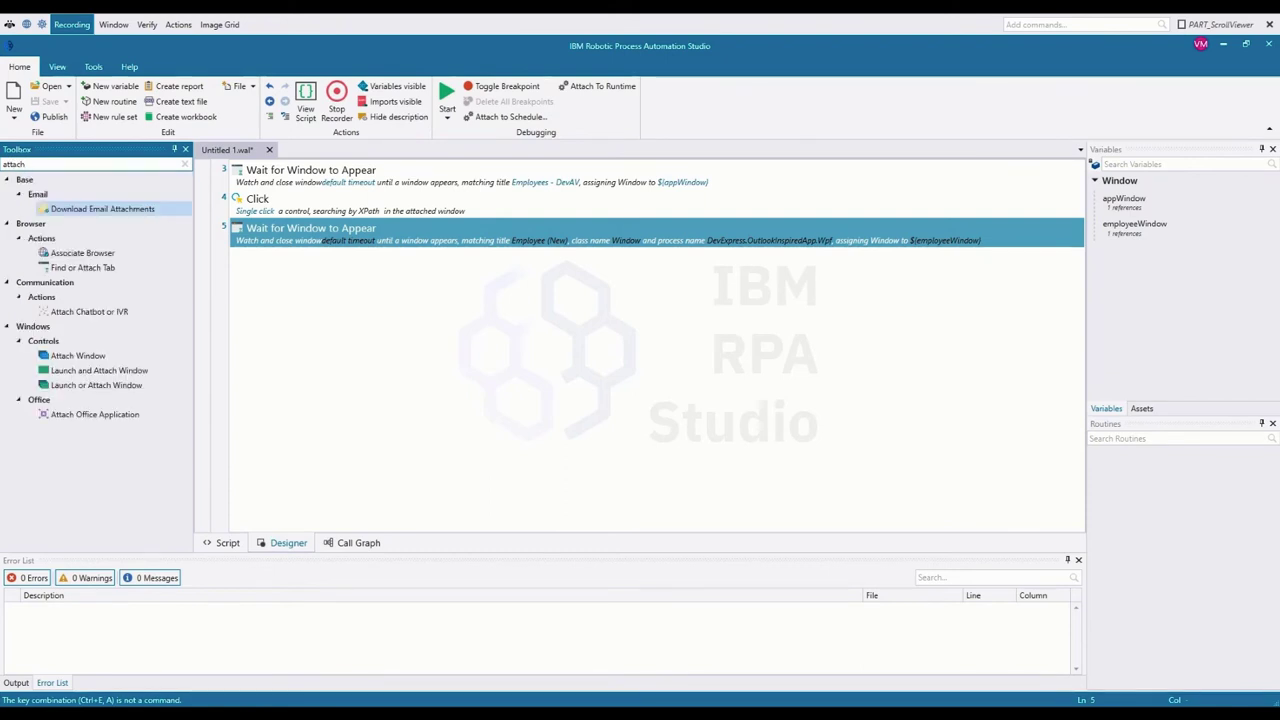
pyautogui.doubleClick(100, 356)
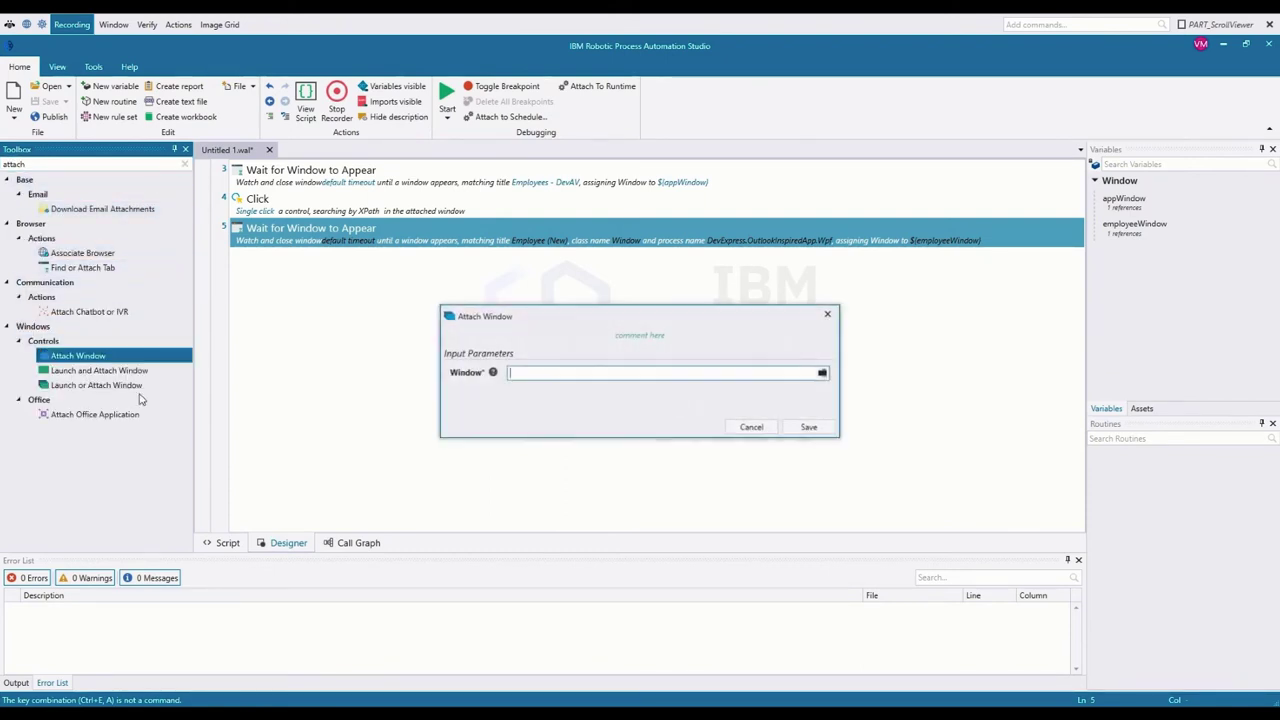
pyautogui.click(822, 373)
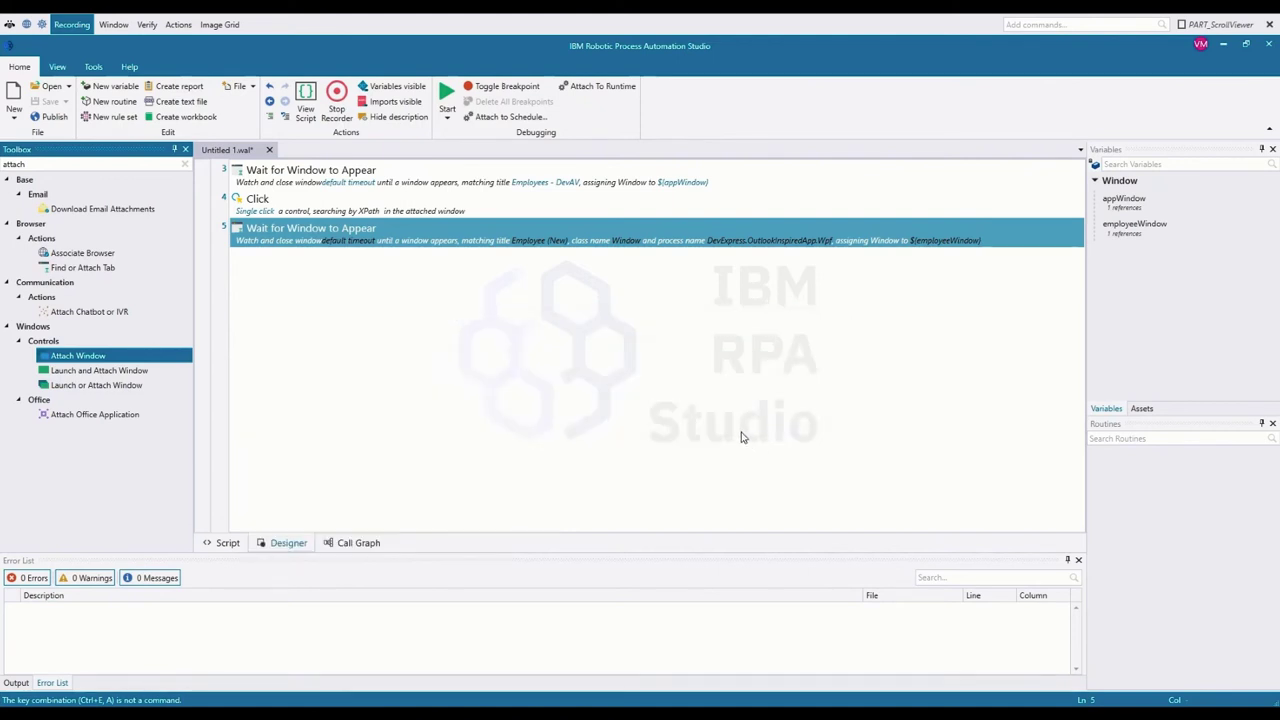
# Step: Bring DevAV's Employee (New) form to the front and target its First Name field
pyautogui.moveTo(500, 714)
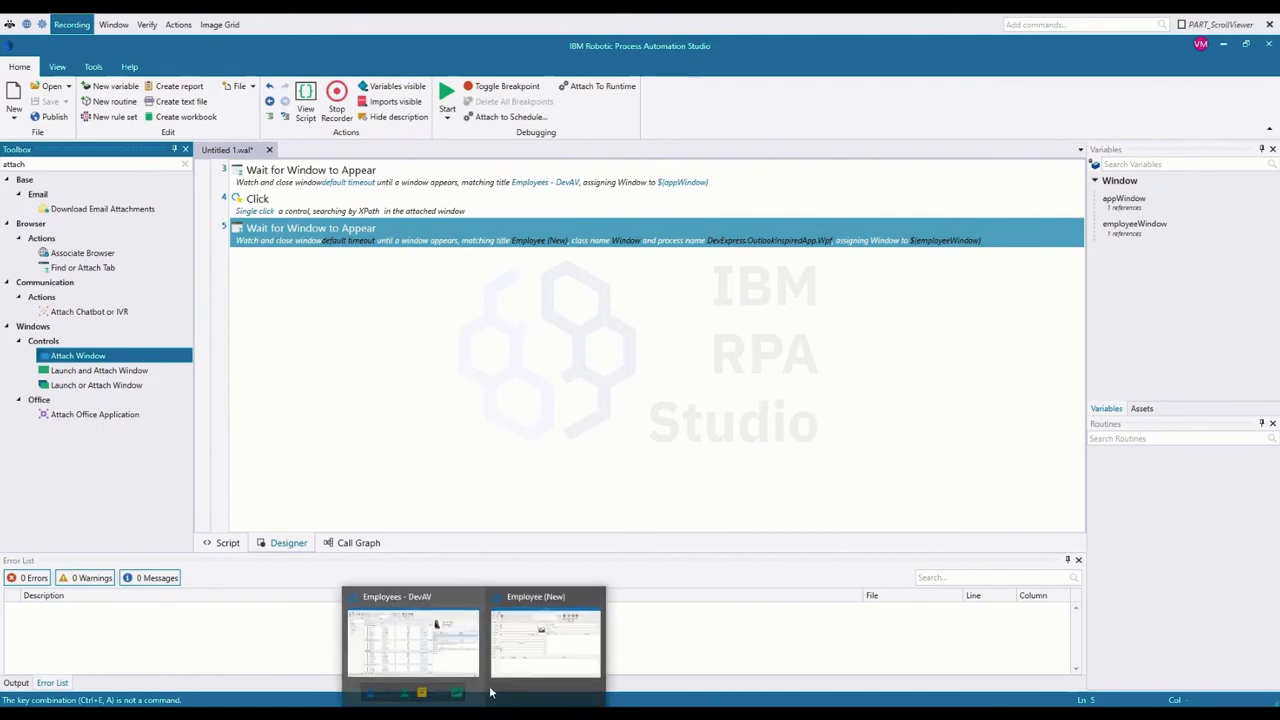
pyautogui.click(509, 664)
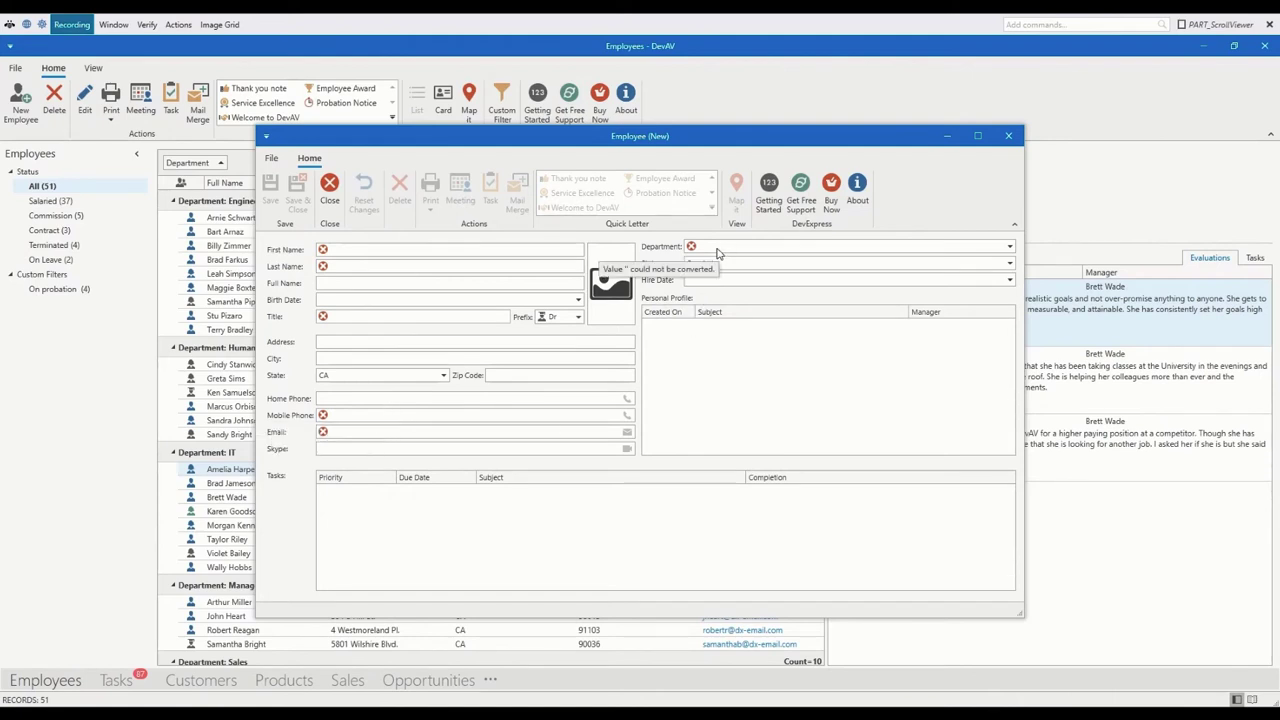
pyautogui.moveTo(610, 307)
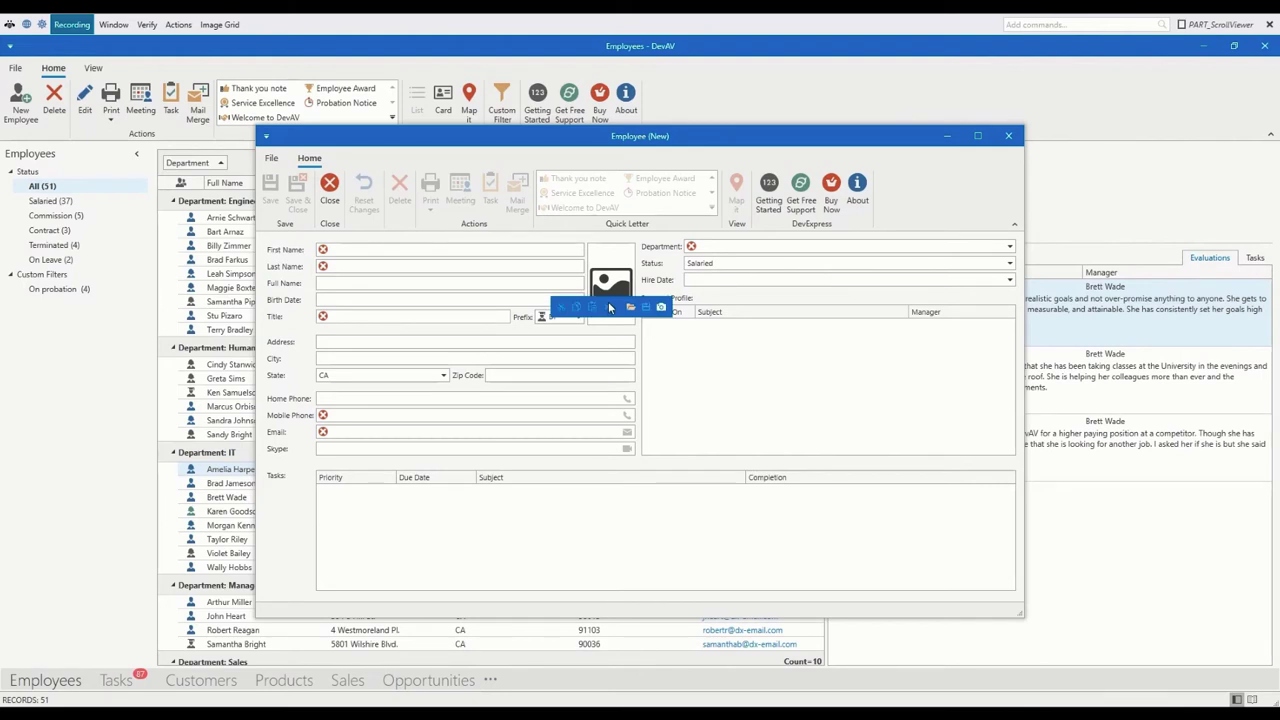
pyautogui.click(369, 250)
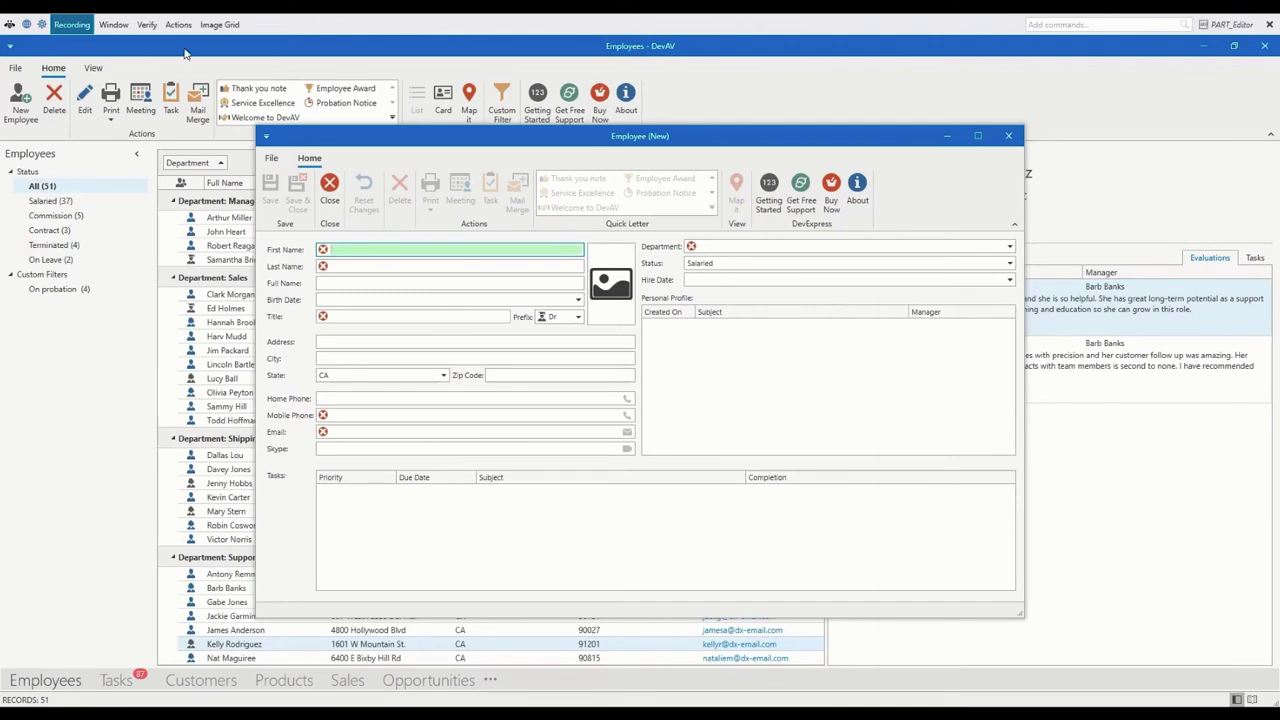
# Step: Record a By-XPath Set Value step filling First Name with the employee's first name, then close the form without saving
pyautogui.click(175, 28)
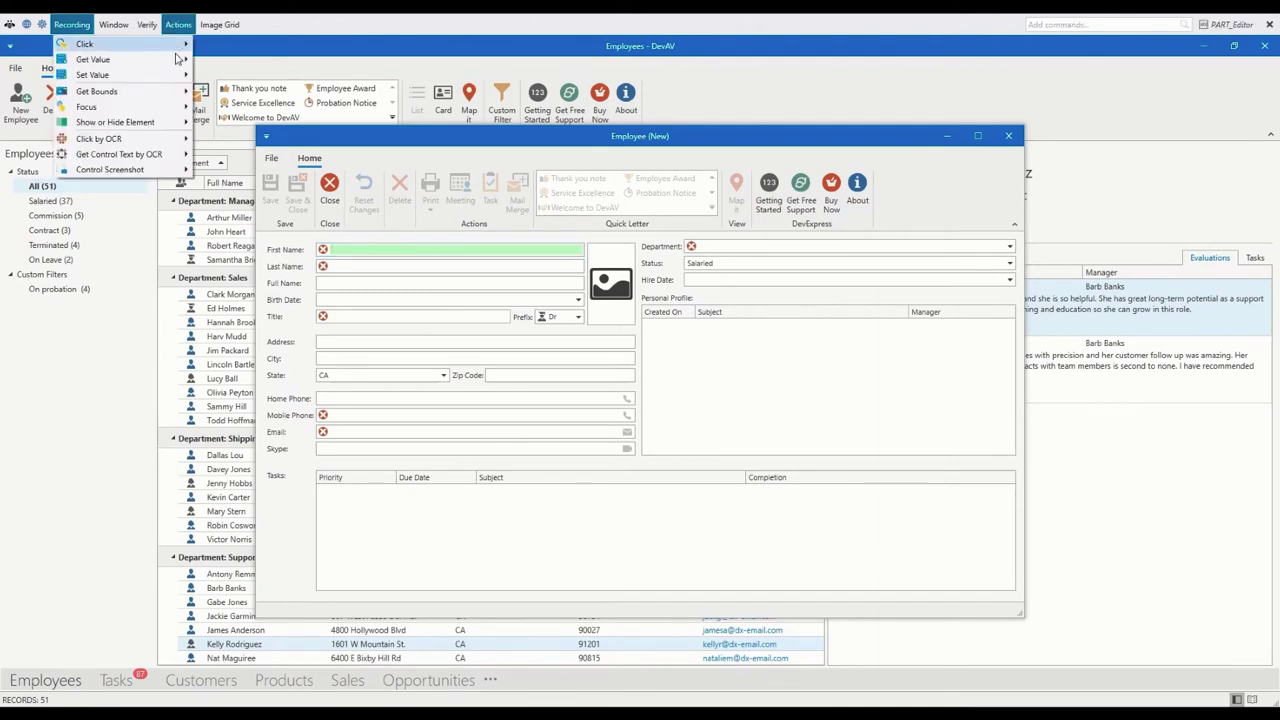
pyautogui.moveTo(160, 76)
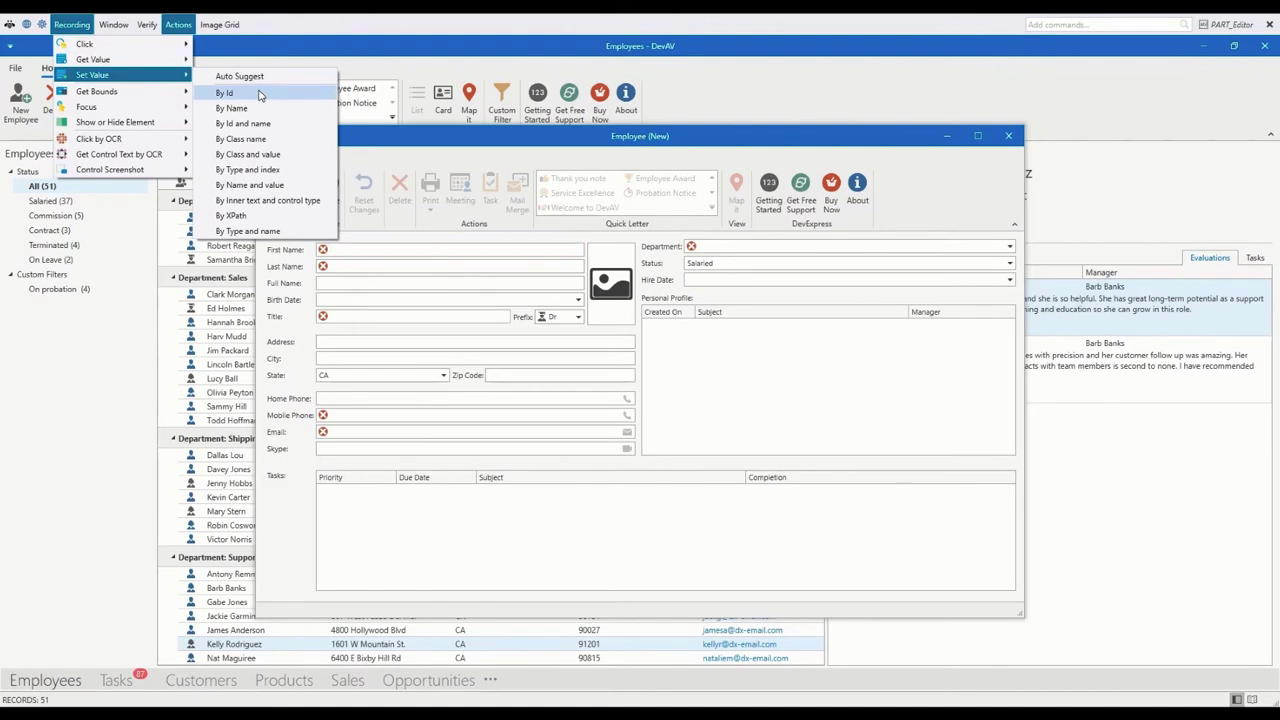
pyautogui.click(263, 217)
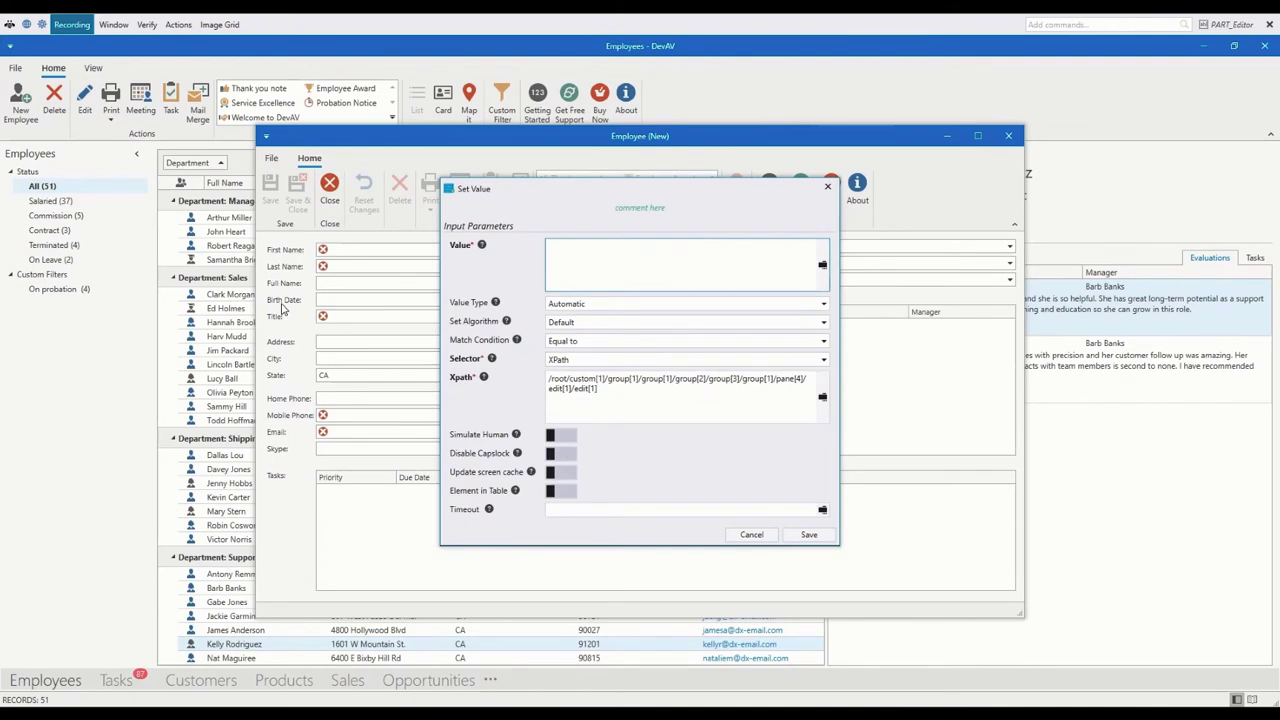
pyautogui.write('John')
pyautogui.click(808, 534)
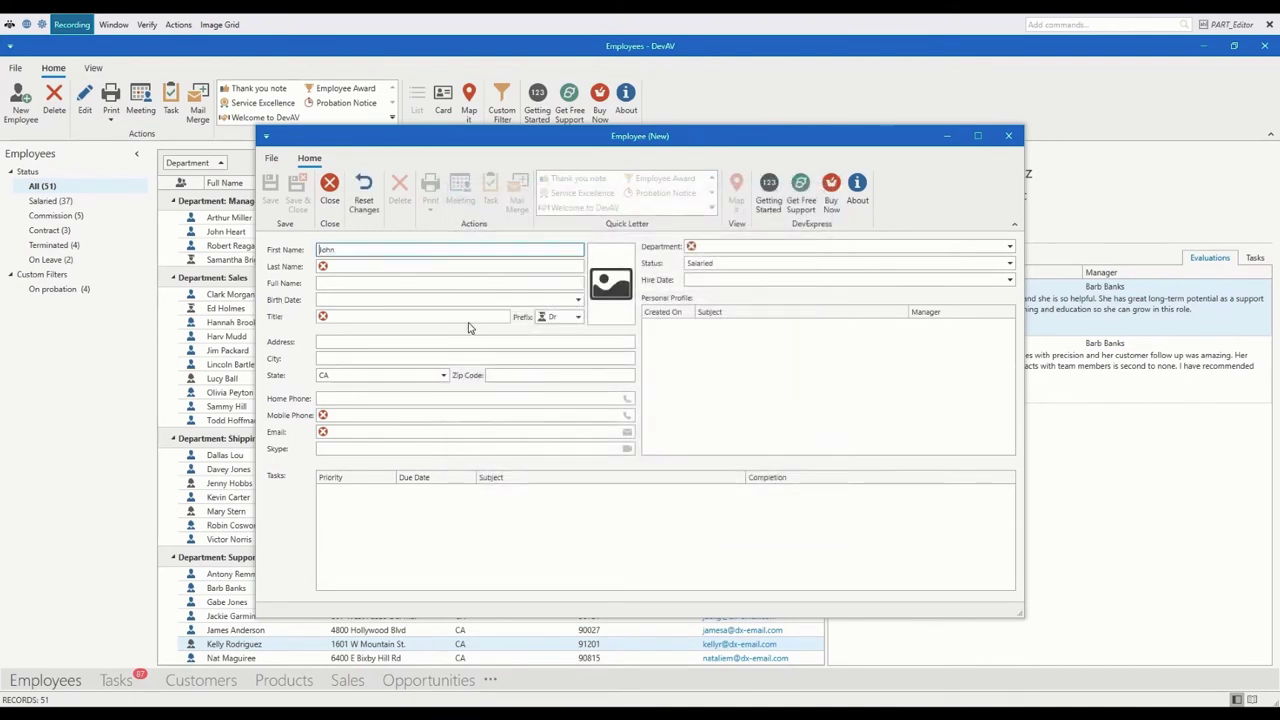
pyautogui.click(1006, 137)
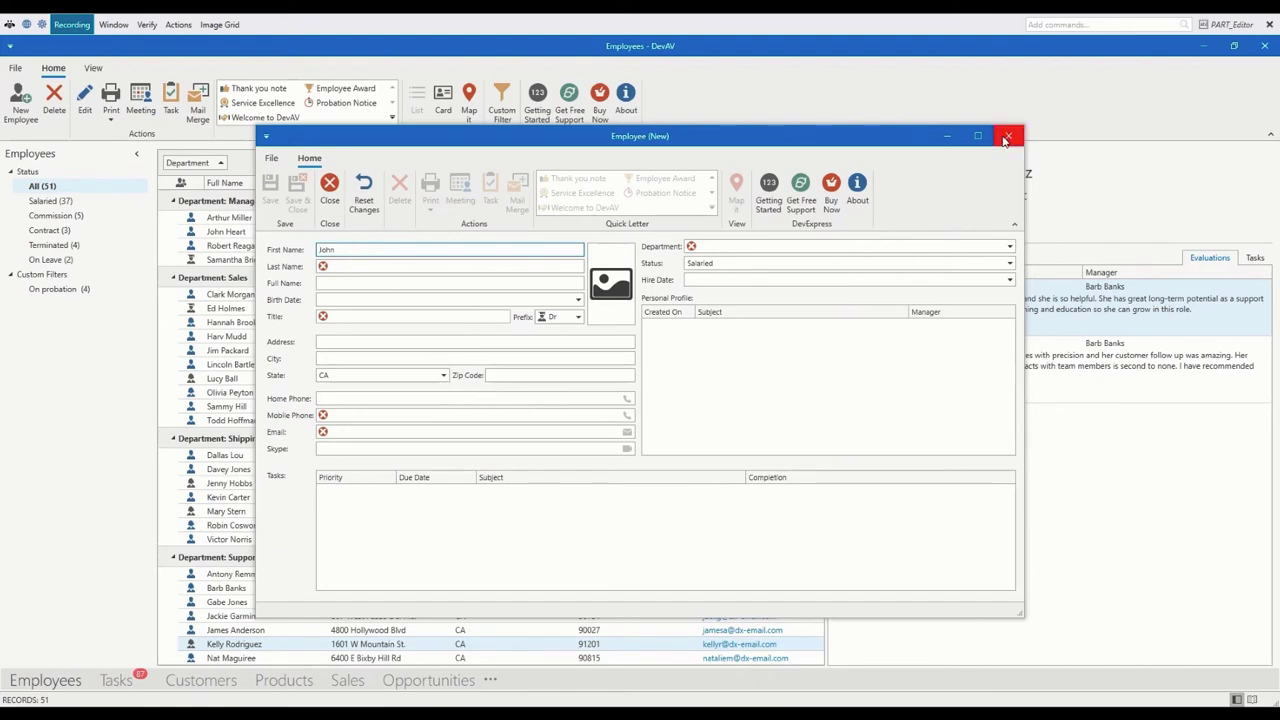
pyautogui.click(734, 400)
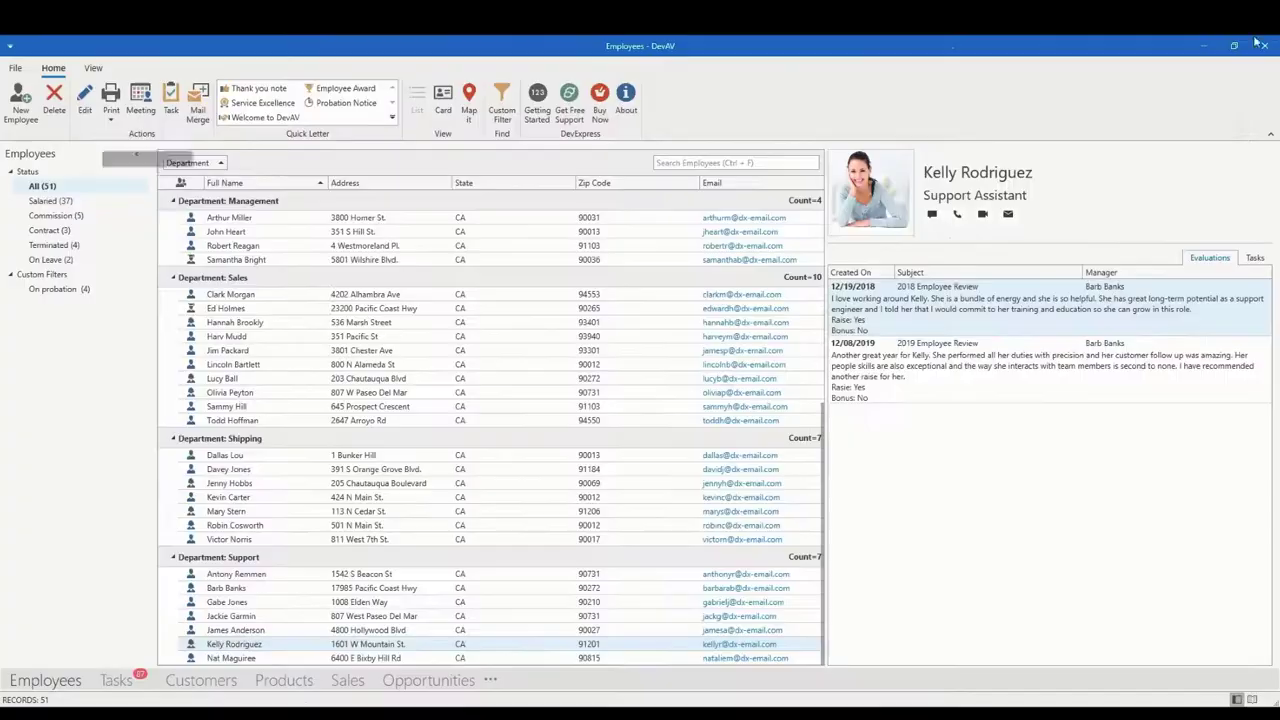
# Step: Stop recording and debug-run the bot, dismiss the 'Error on line 6' popup, and return to Studio
pyautogui.click(1204, 46)
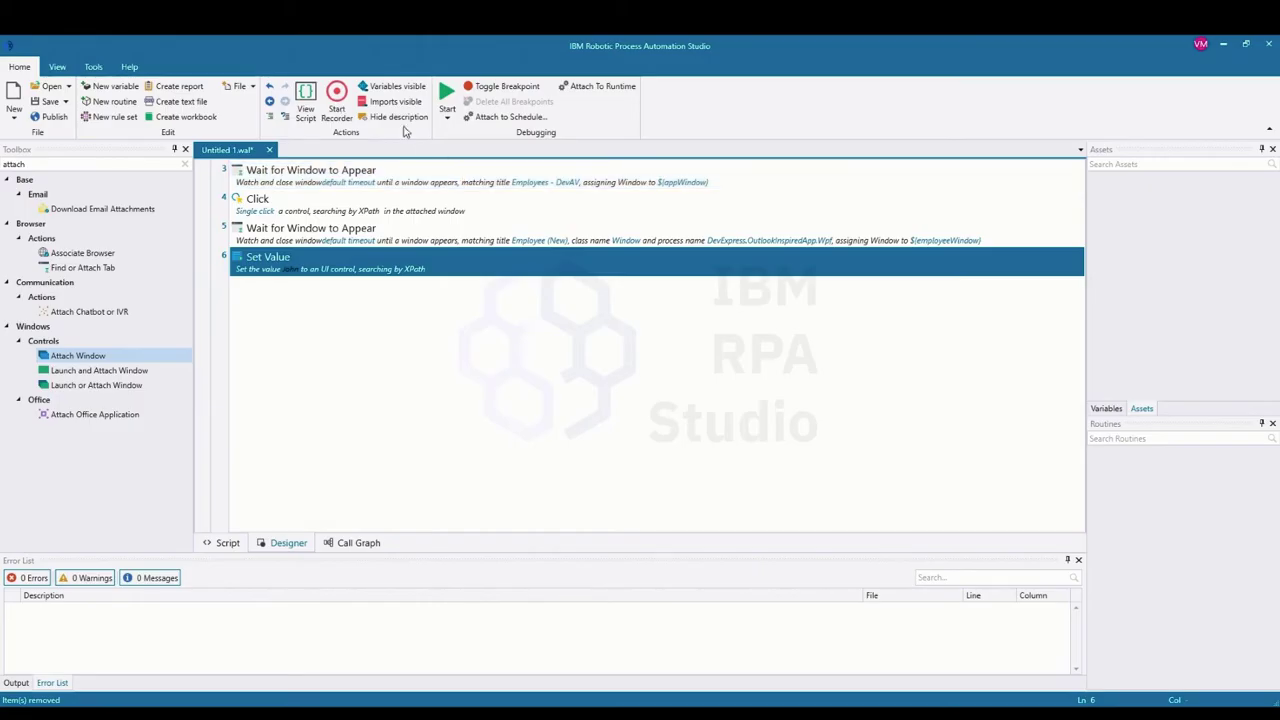
pyautogui.click(447, 97)
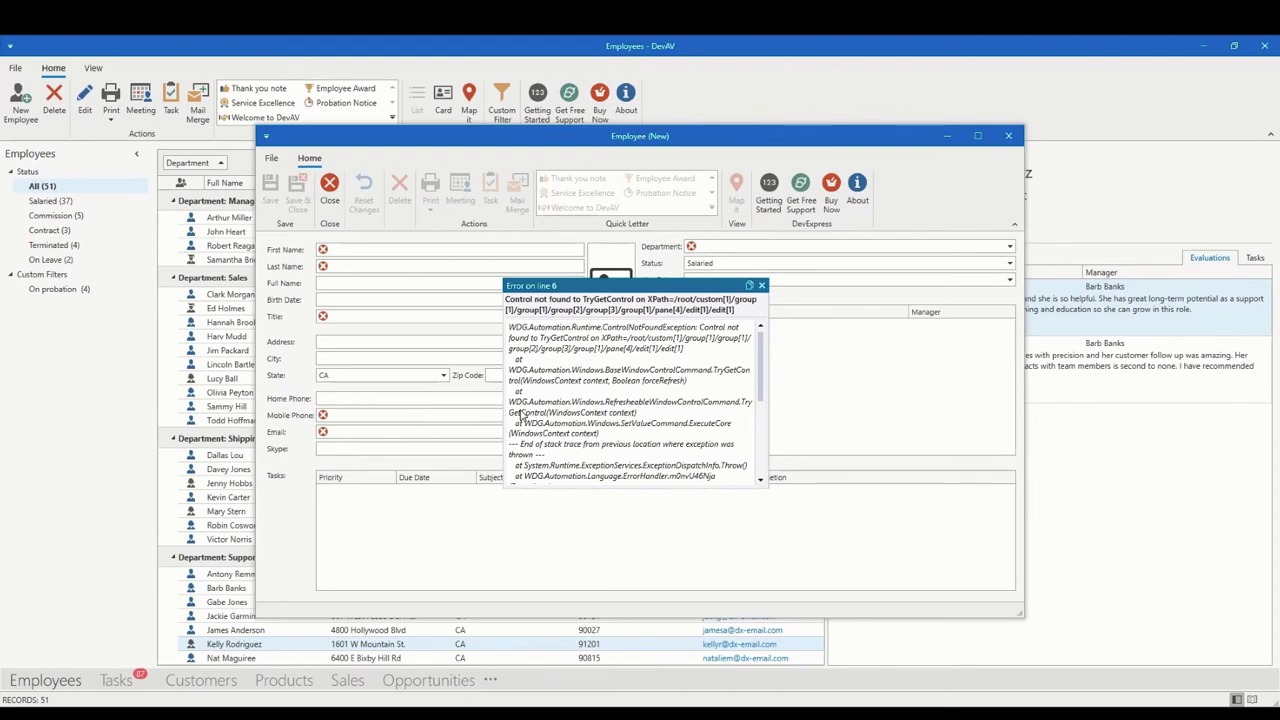
pyautogui.click(761, 287)
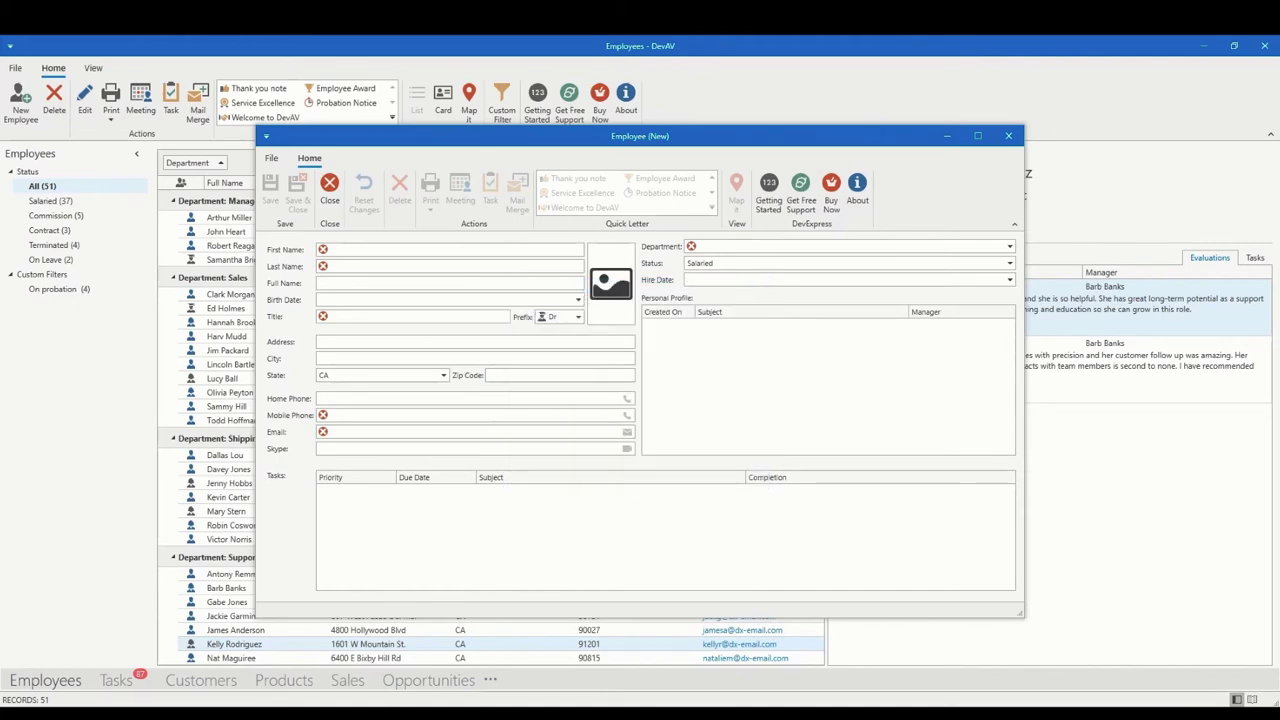
pyautogui.hotkey('alt', 'Tab')
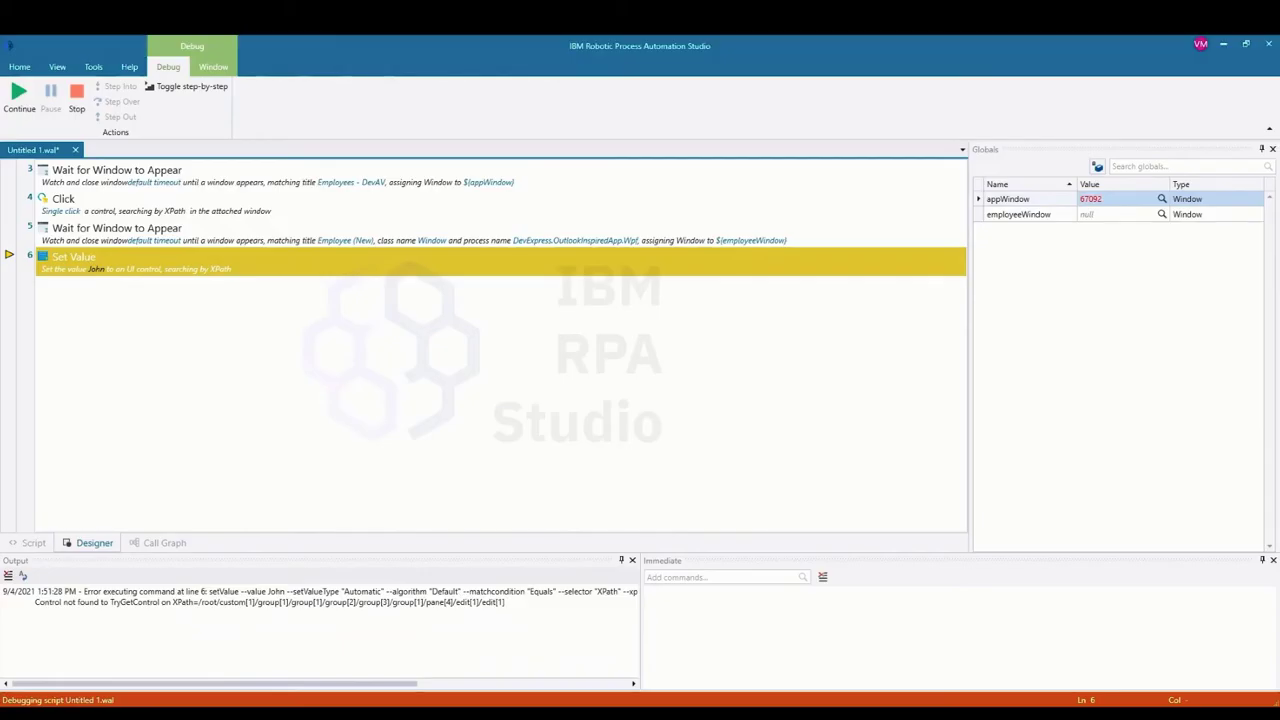
# Step: End debugging, resume recording, and select the First Name field's full XPath in PART_Editor before returning to Studio
pyautogui.click(76, 100)
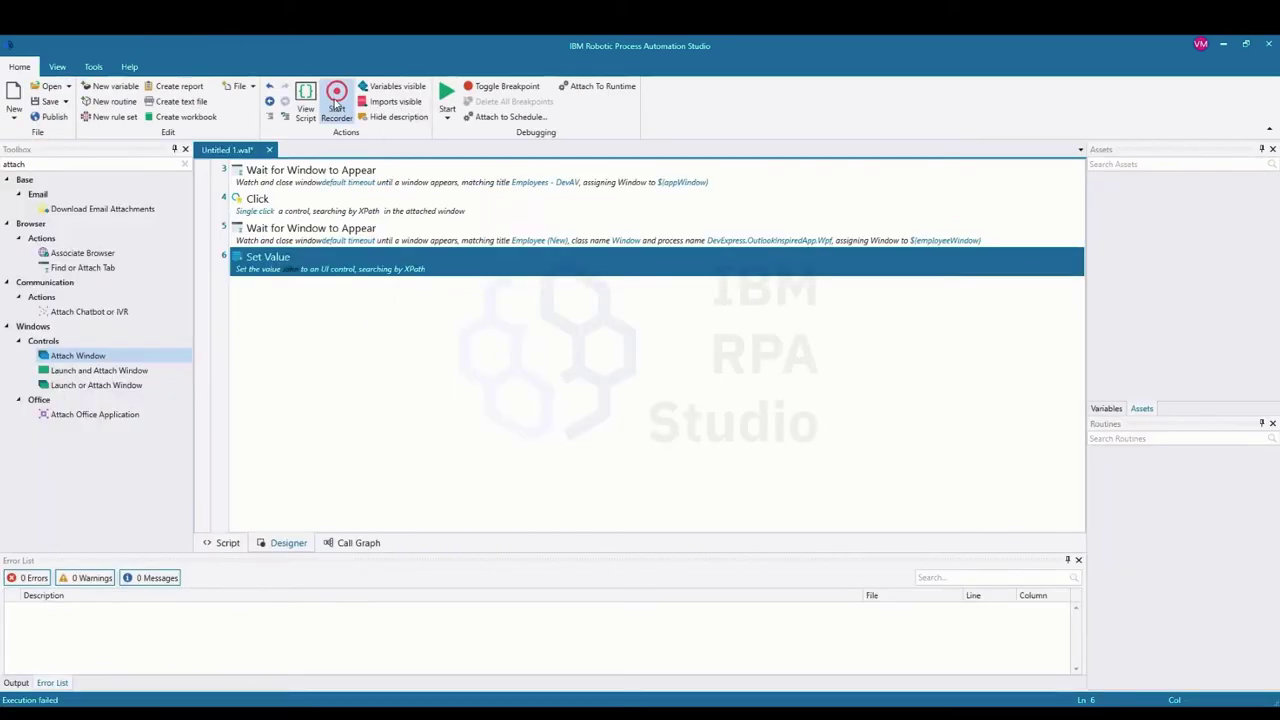
pyautogui.click(336, 97)
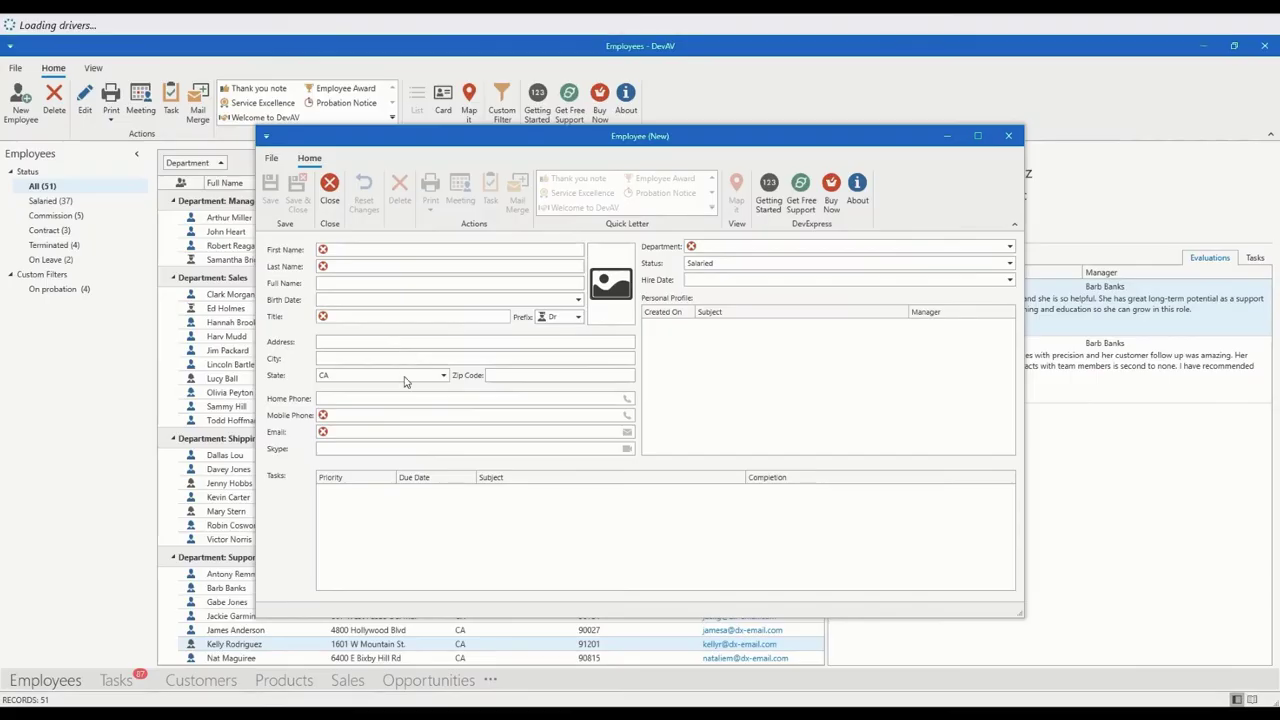
pyautogui.keyDown('ctrl'); pyautogui.click(389, 249); pyautogui.keyUp('ctrl')
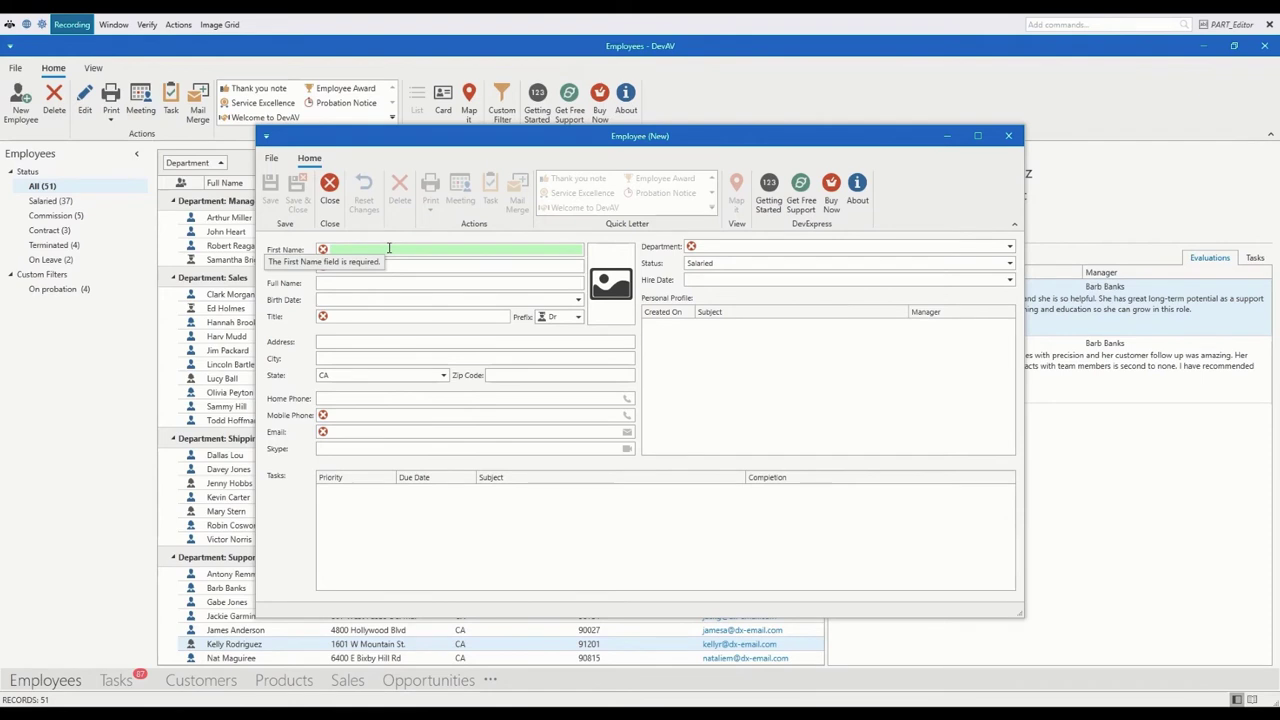
pyautogui.click(1203, 28)
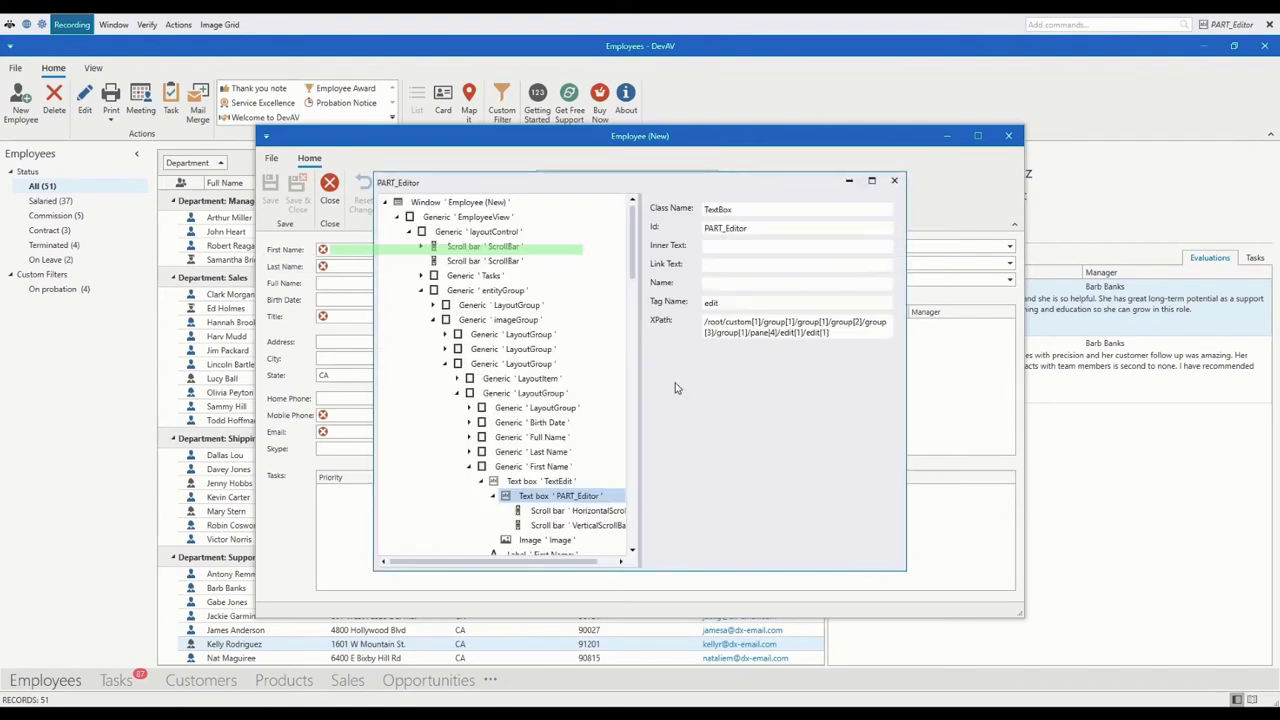
pyautogui.moveTo(828, 333); pyautogui.dragTo(703, 322)
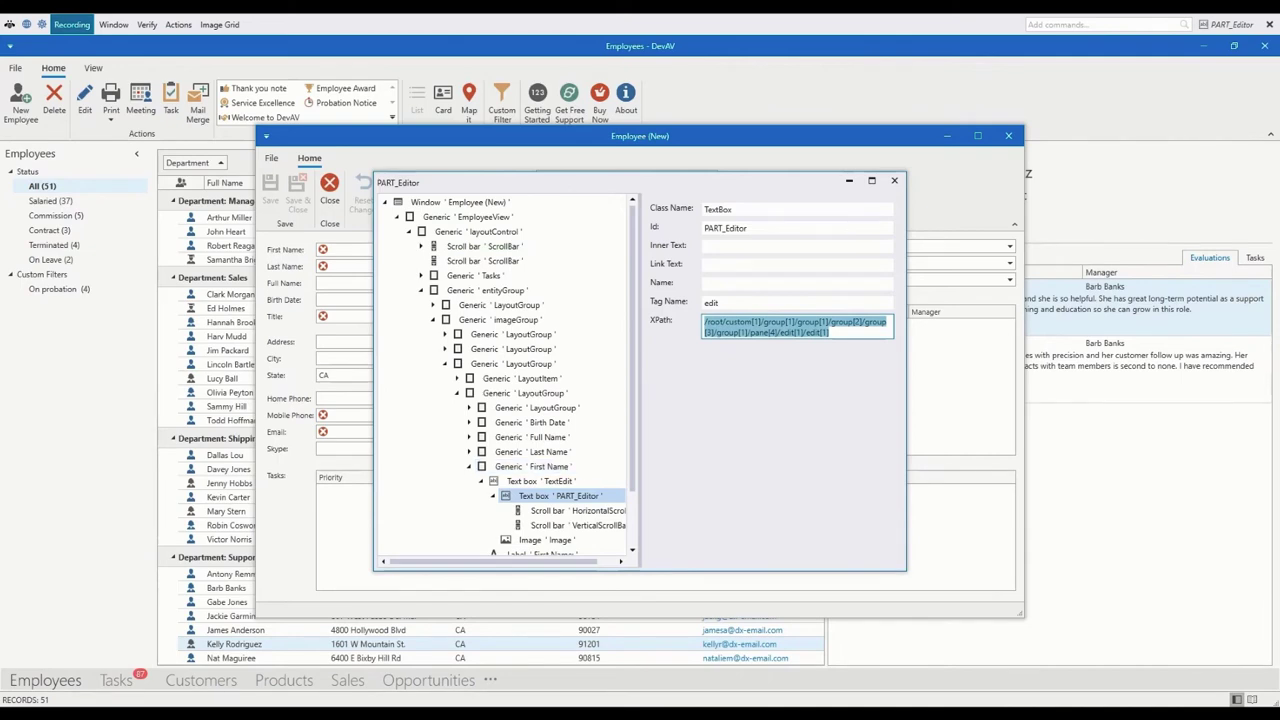
pyautogui.moveTo(605, 712)
pyautogui.click(546, 664)
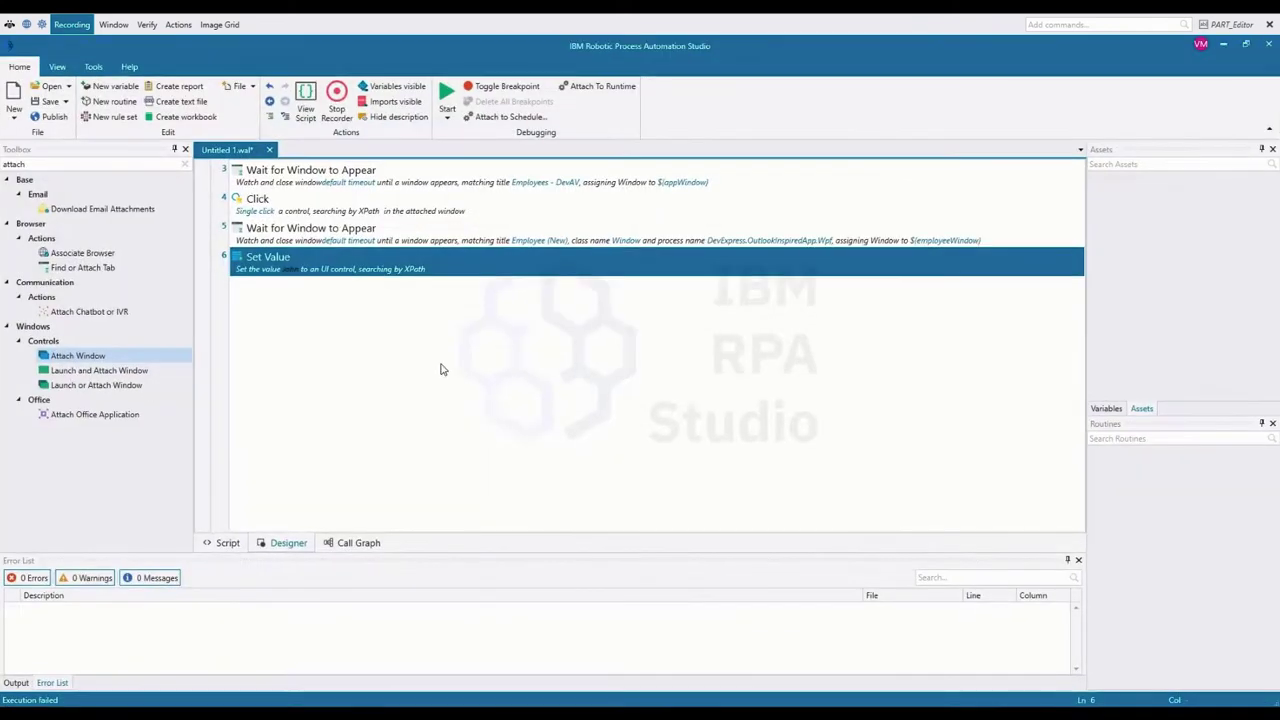
pyautogui.doubleClick(352, 258)
pyautogui.moveTo(608, 400); pyautogui.dragTo(536, 381)
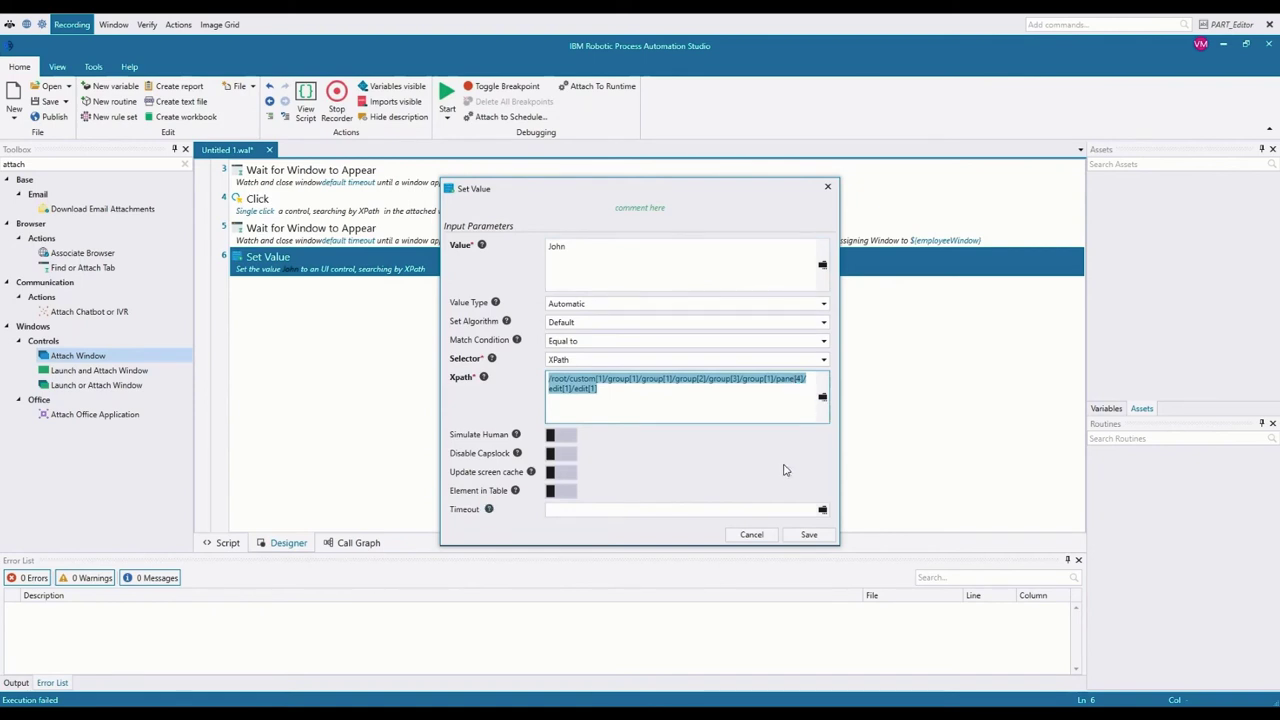
pyautogui.click(751, 536)
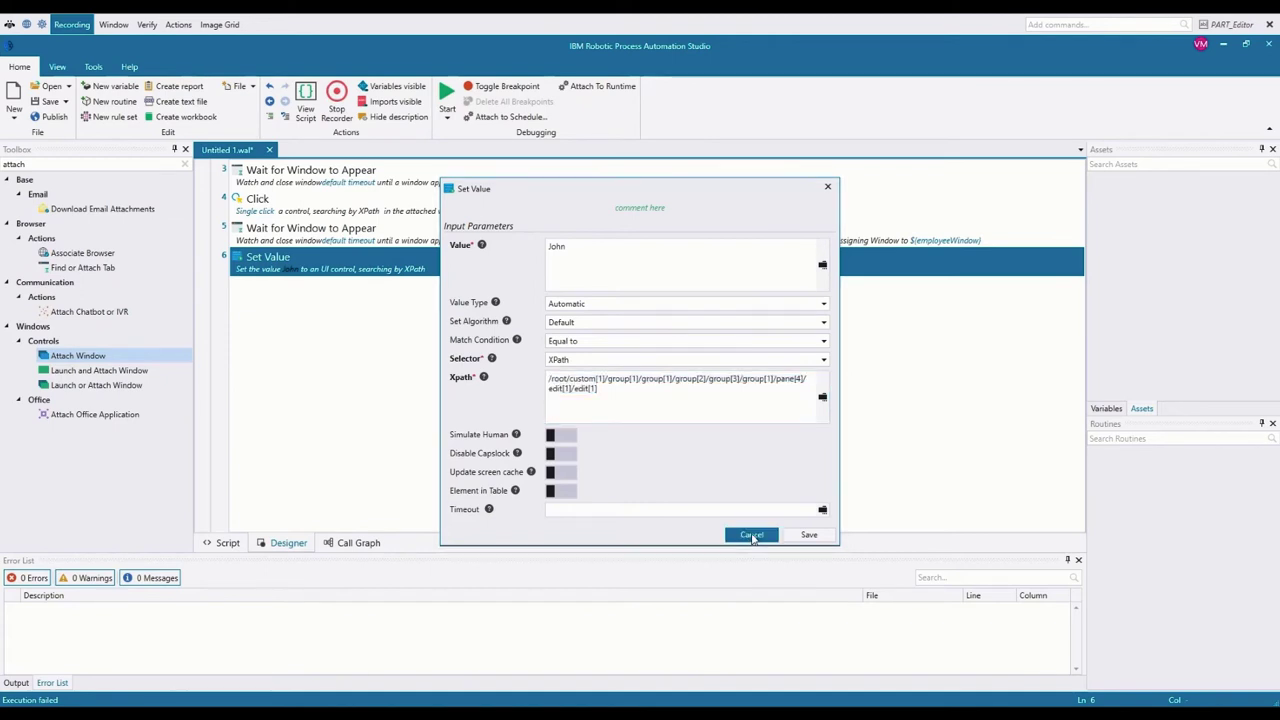
# Step: In step 5's wait-for-window settings, delete Class Name 'Window' and the Process Name, keeping only the title
pyautogui.doubleClick(327, 232)
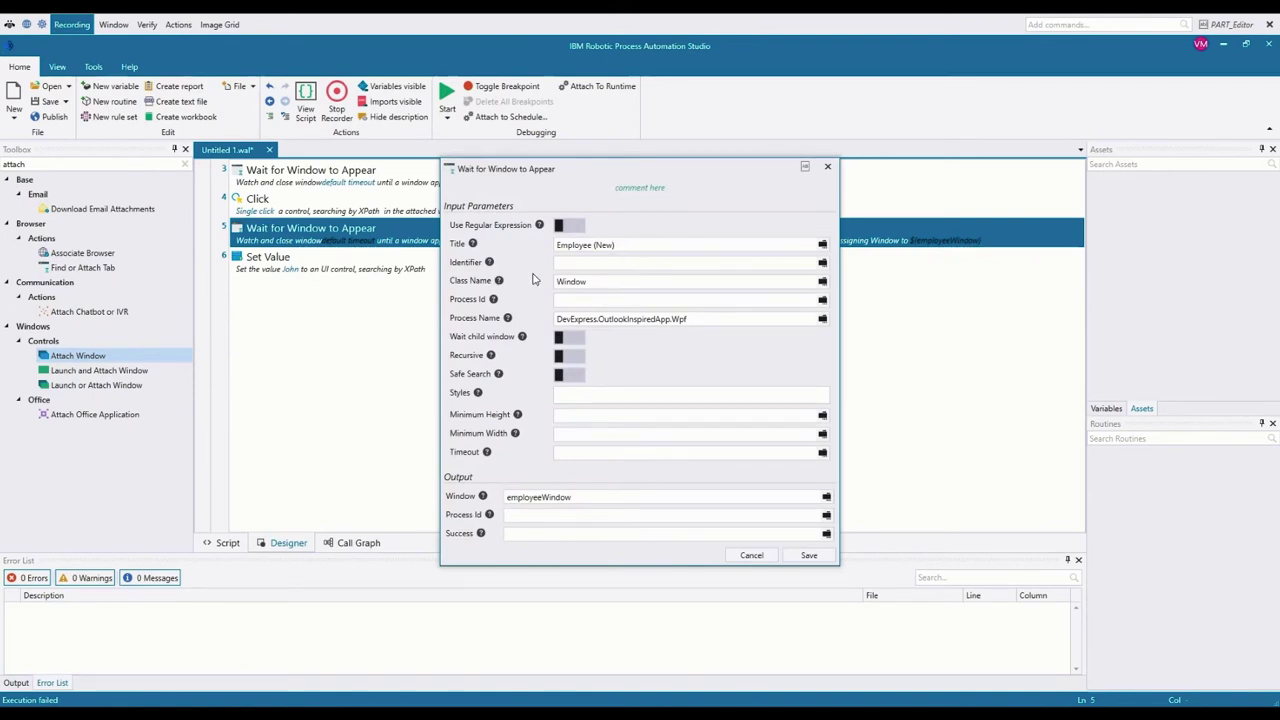
pyautogui.click(590, 280)
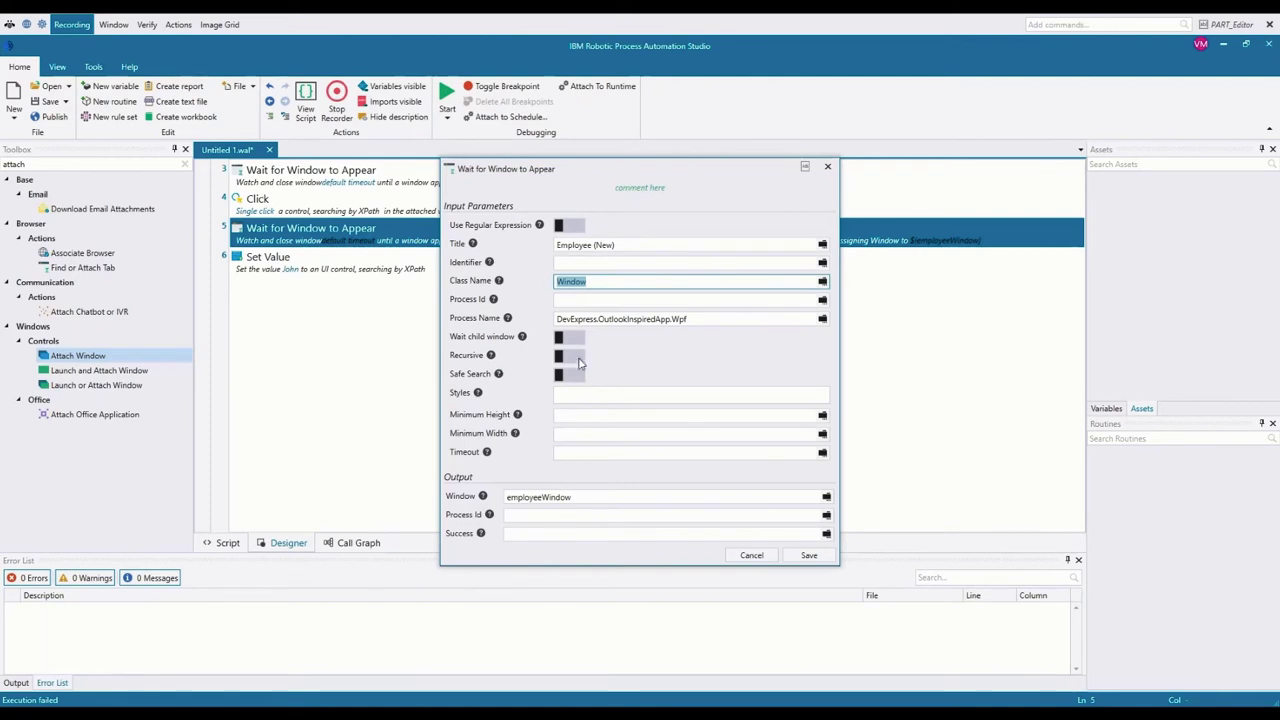
pyautogui.moveTo(688, 319); pyautogui.dragTo(554, 319)
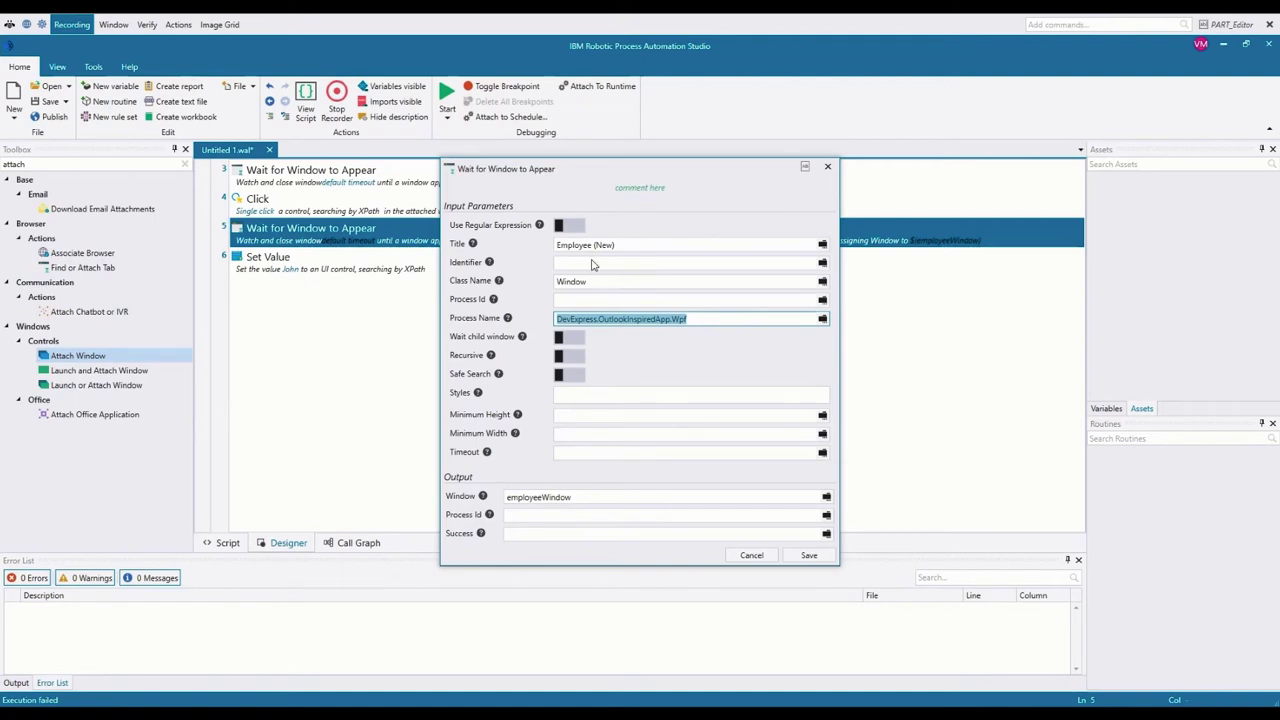
pyautogui.moveTo(597, 283); pyautogui.dragTo(554, 285)
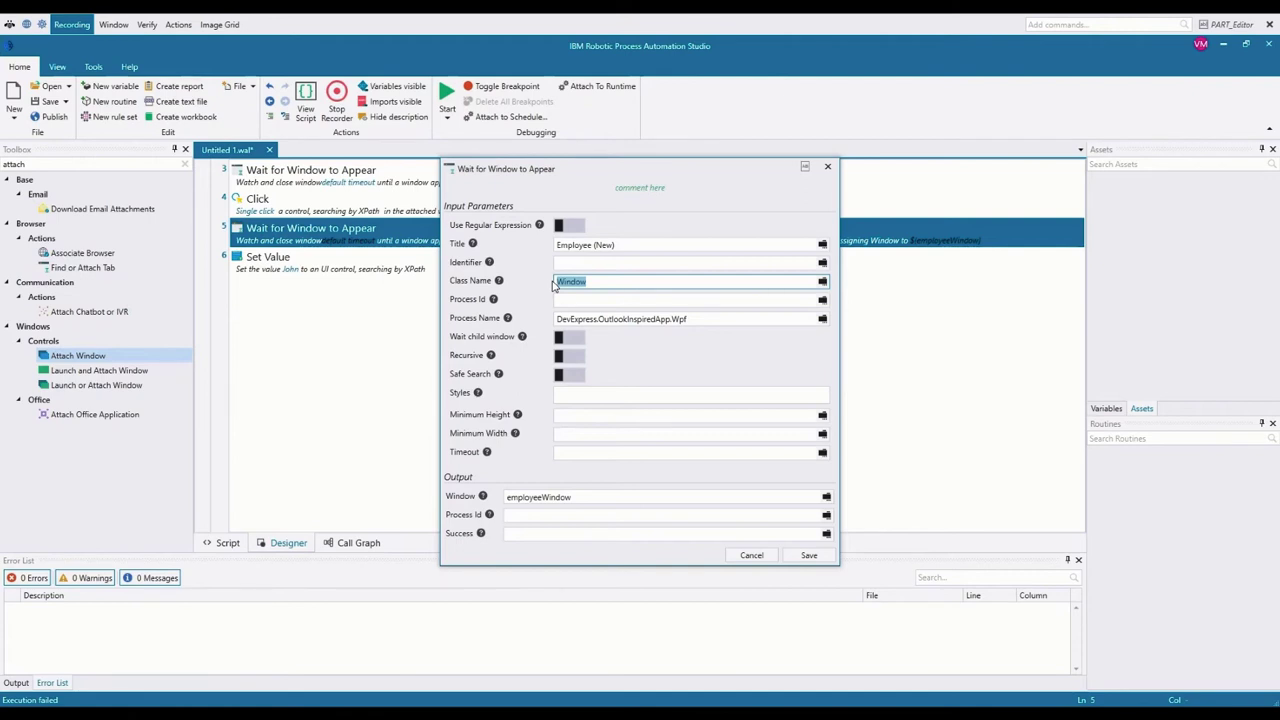
pyautogui.press('BackSpace')
pyautogui.tripleClick(713, 316)
pyautogui.hotkey('ctrl', 'c')
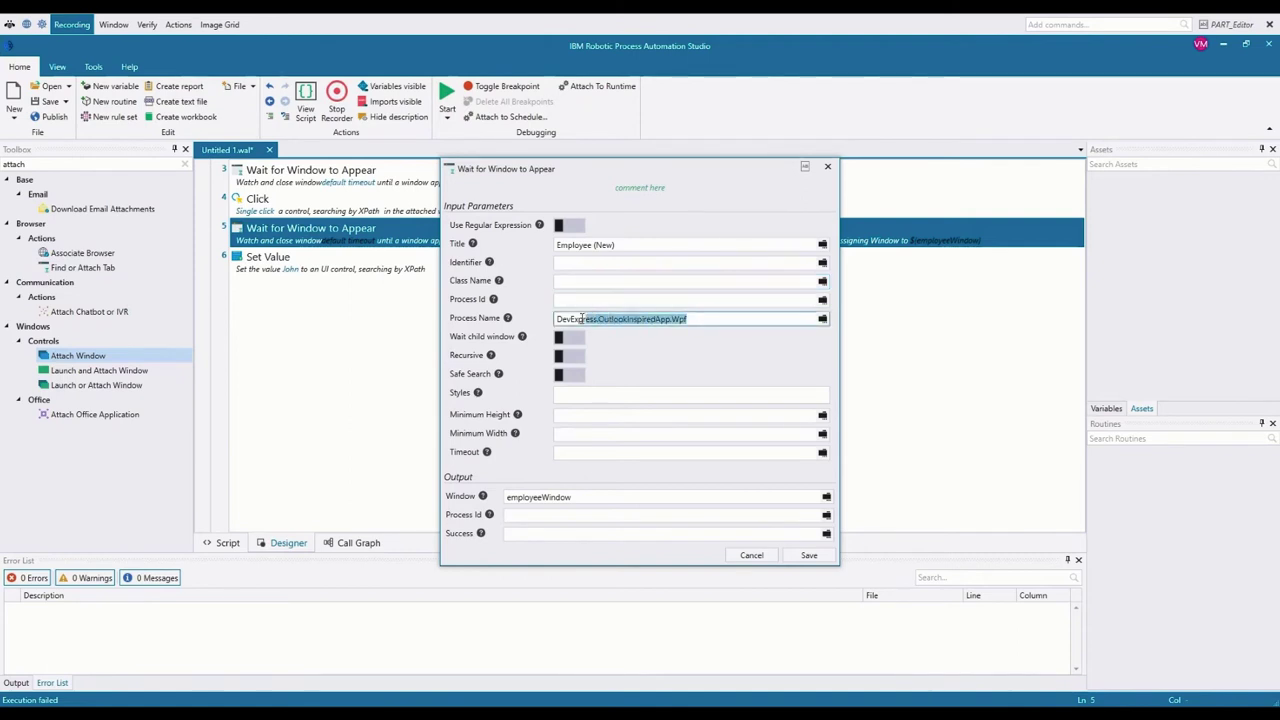
pyautogui.press('BackSpace')
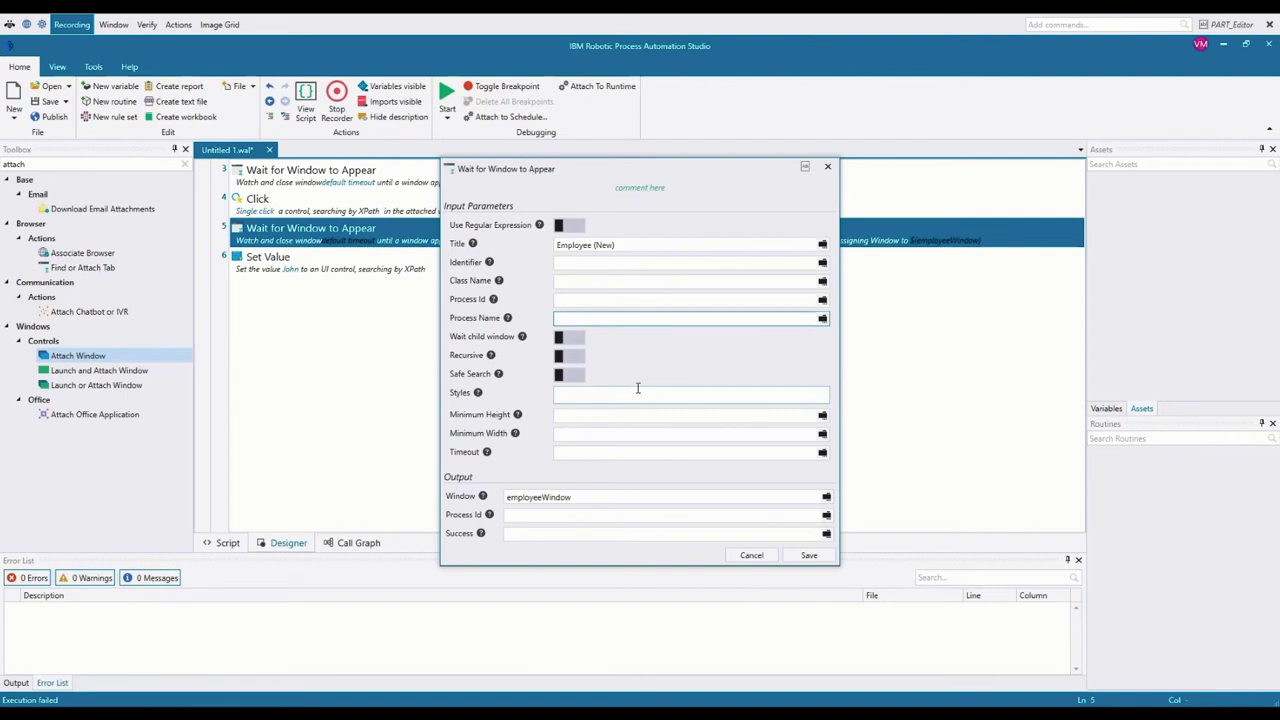
pyautogui.hotkey('ctrl', 'v')
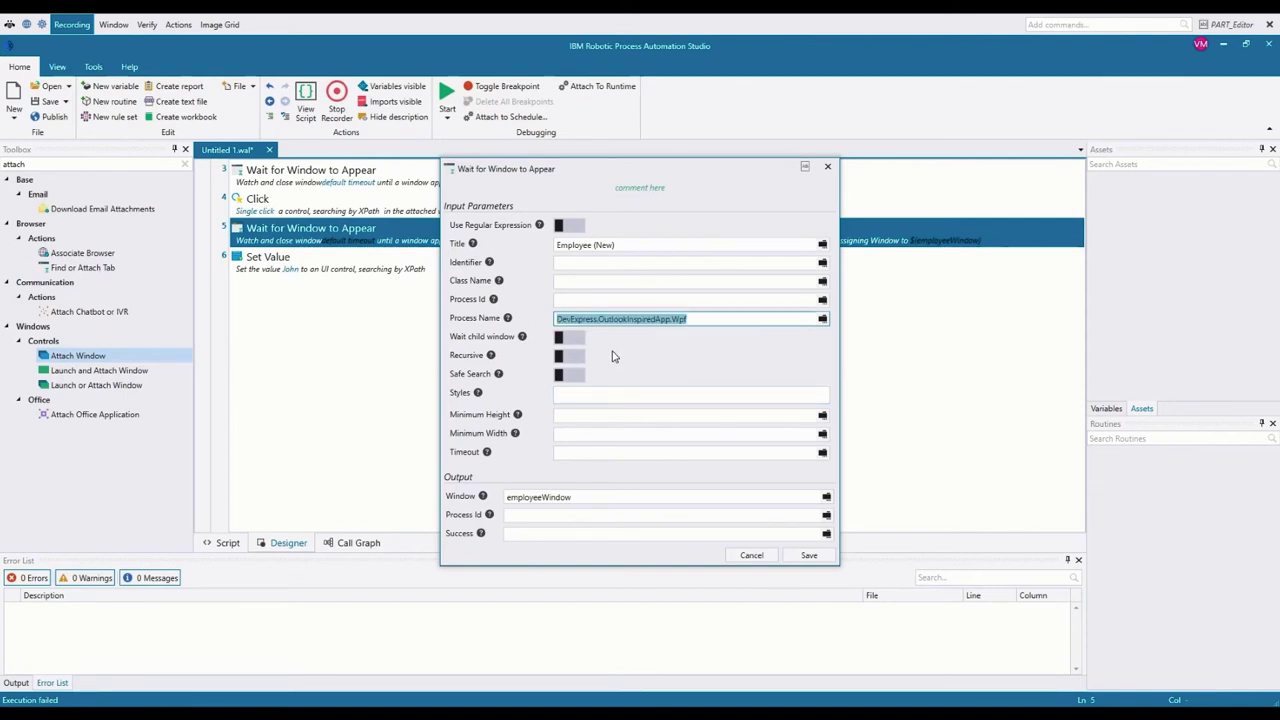
pyautogui.click(705, 316)
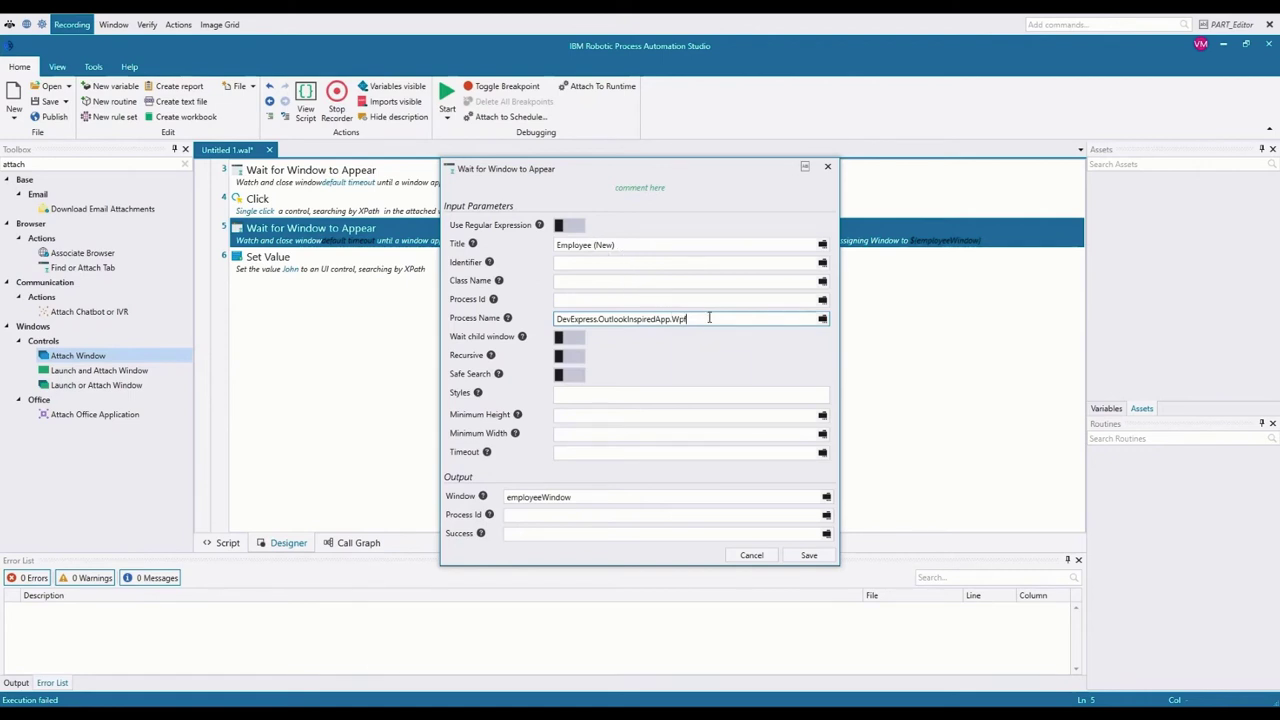
pyautogui.moveTo(708, 318); pyautogui.dragTo(520, 318)
pyautogui.press('Delete')
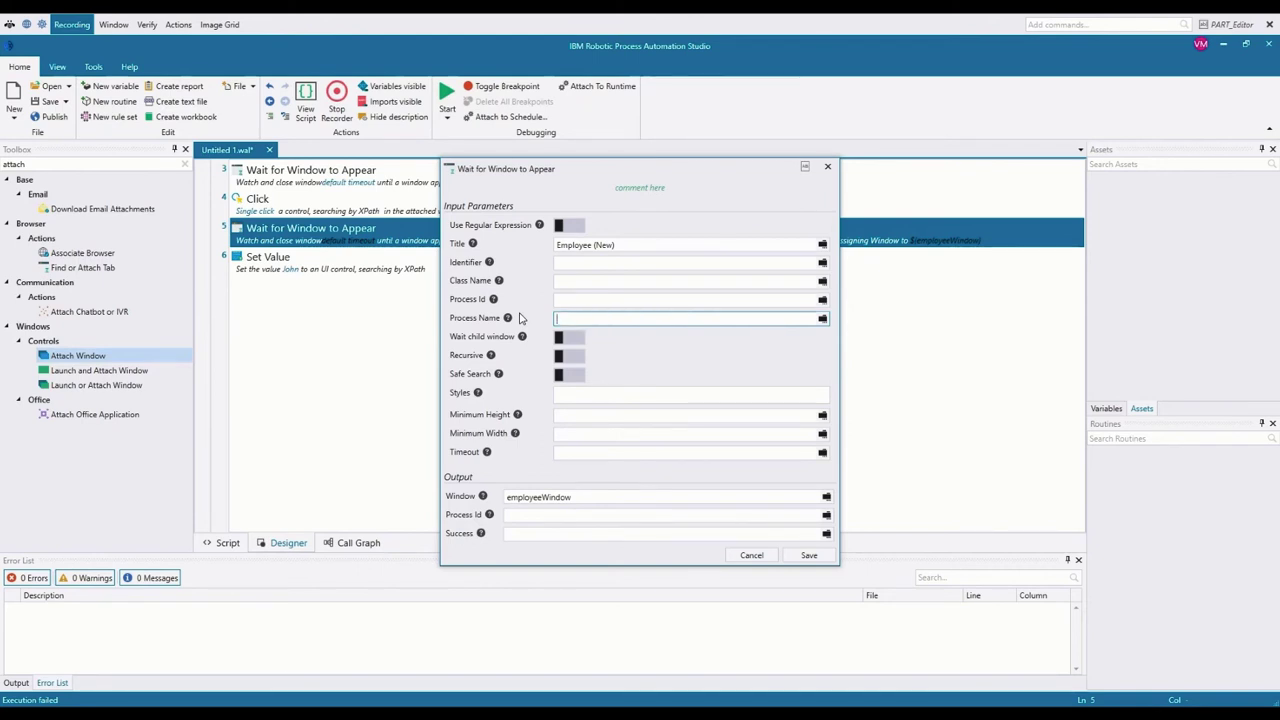
# Step: Save step 5's settings and close DevAV's empty Employee (New) form
pyautogui.click(809, 555)
pyautogui.moveTo(548, 700)
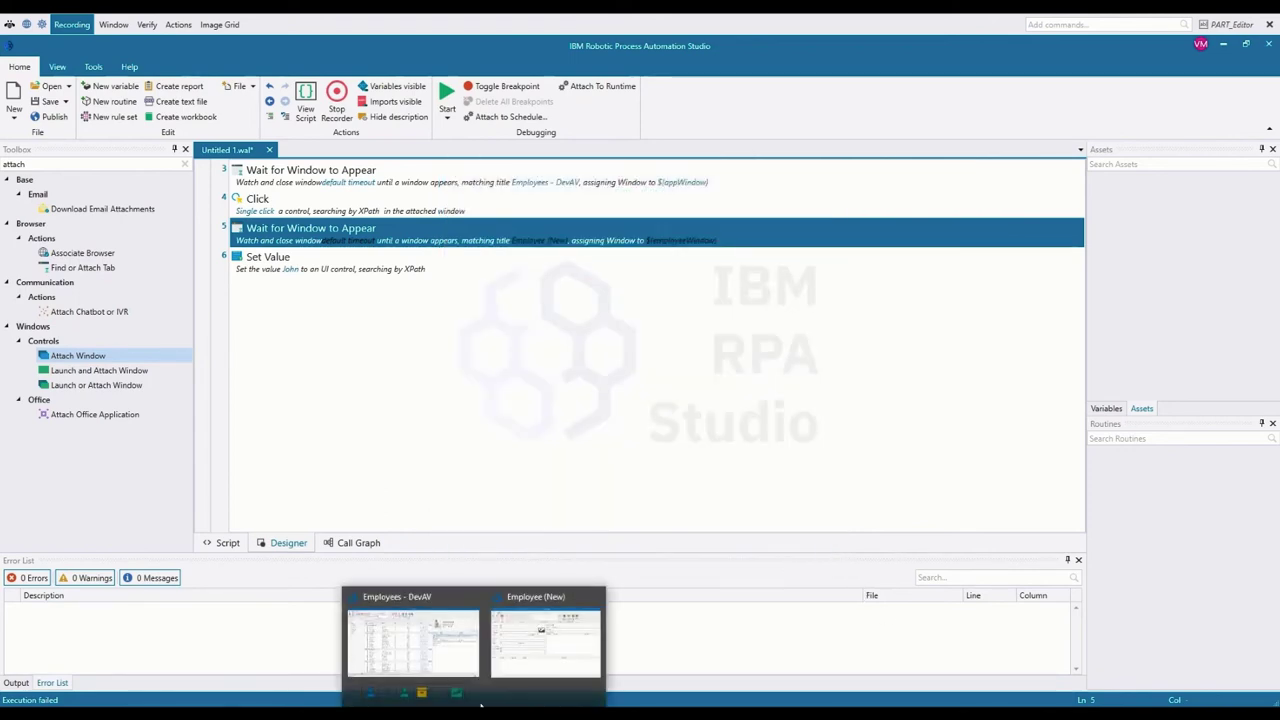
pyautogui.click(572, 622)
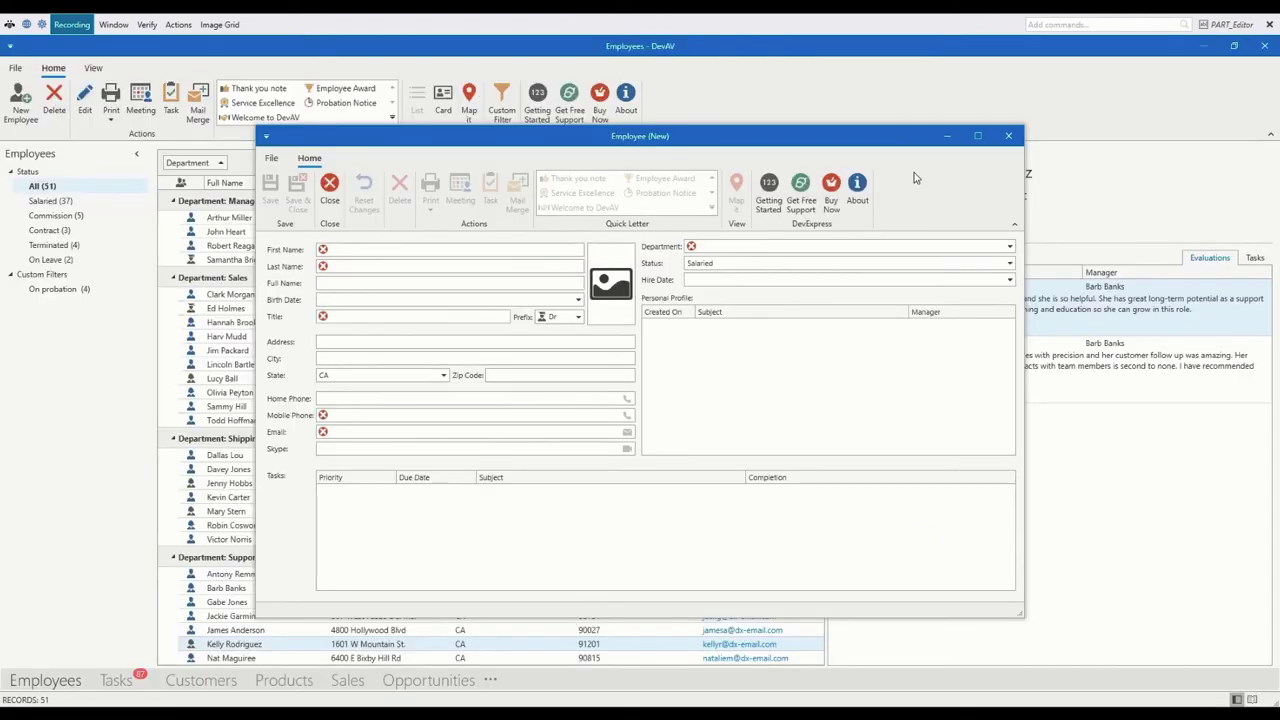
pyautogui.click(1008, 135)
# Step: Close the PART_Editor element inspector and switch back to the Studio script
pyautogui.moveTo(570, 700)
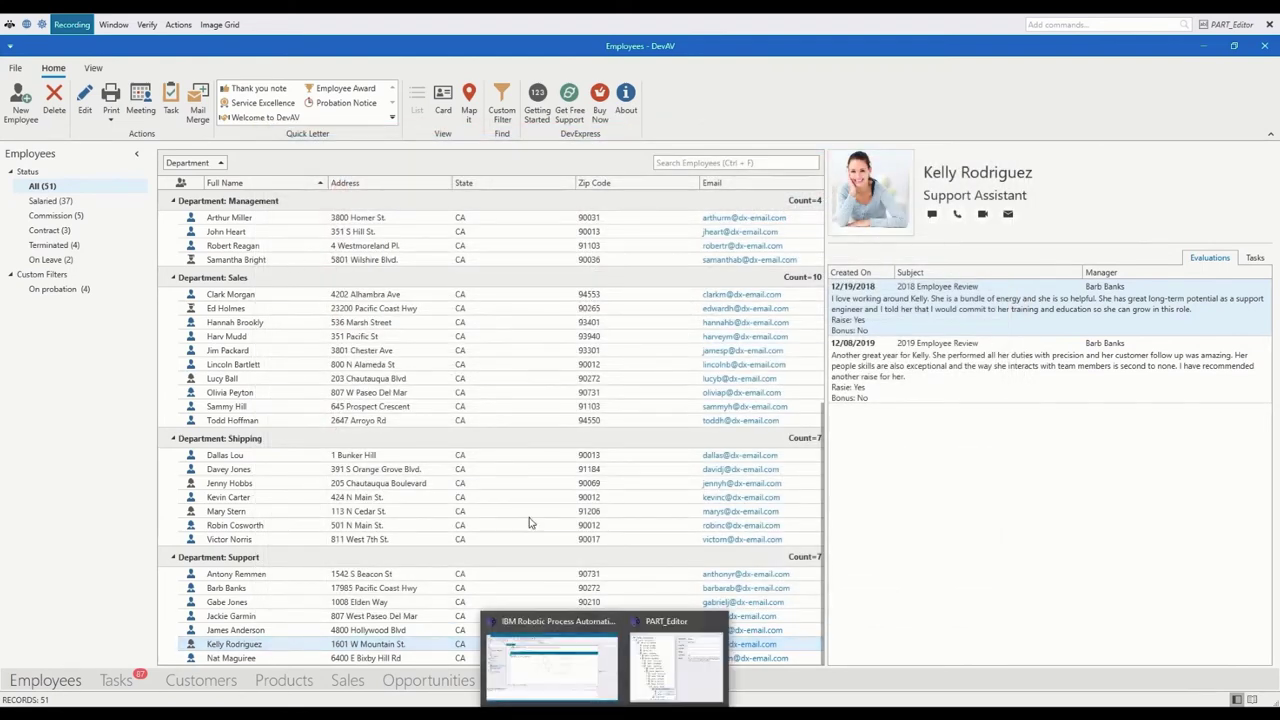
pyautogui.click(652, 682)
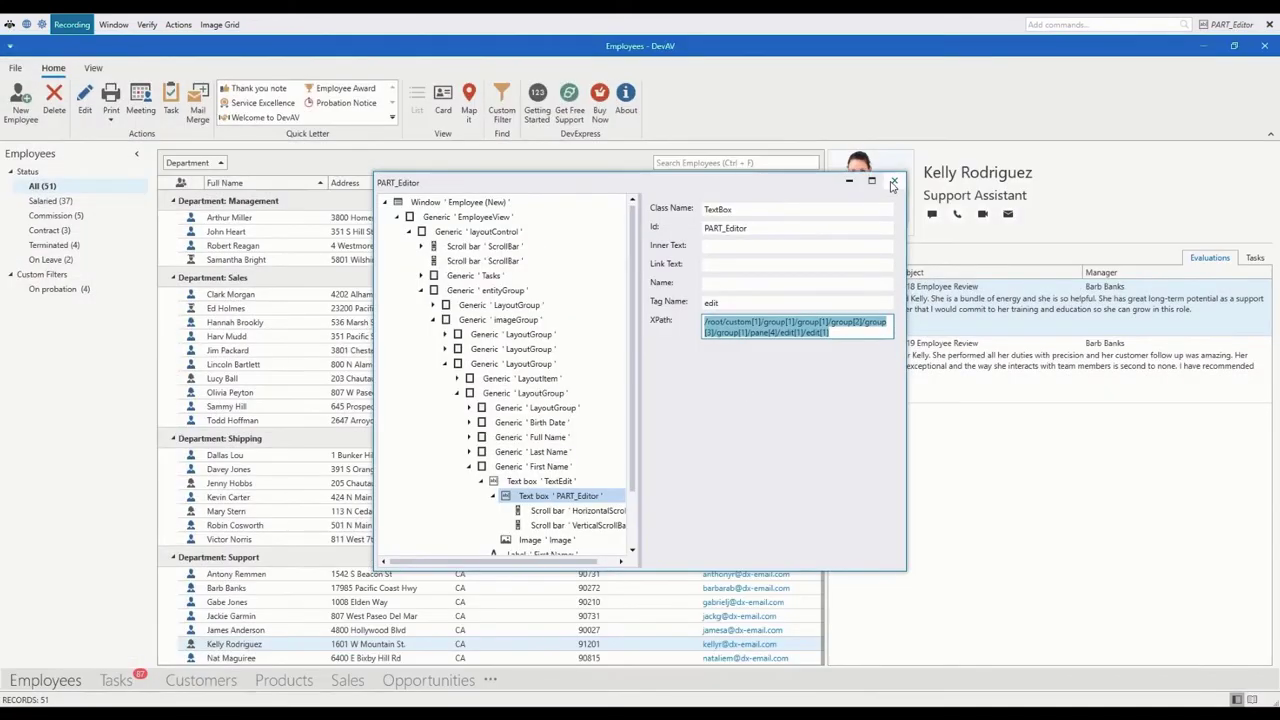
pyautogui.click(625, 642)
pyautogui.hotkey('alt', 'Tab')
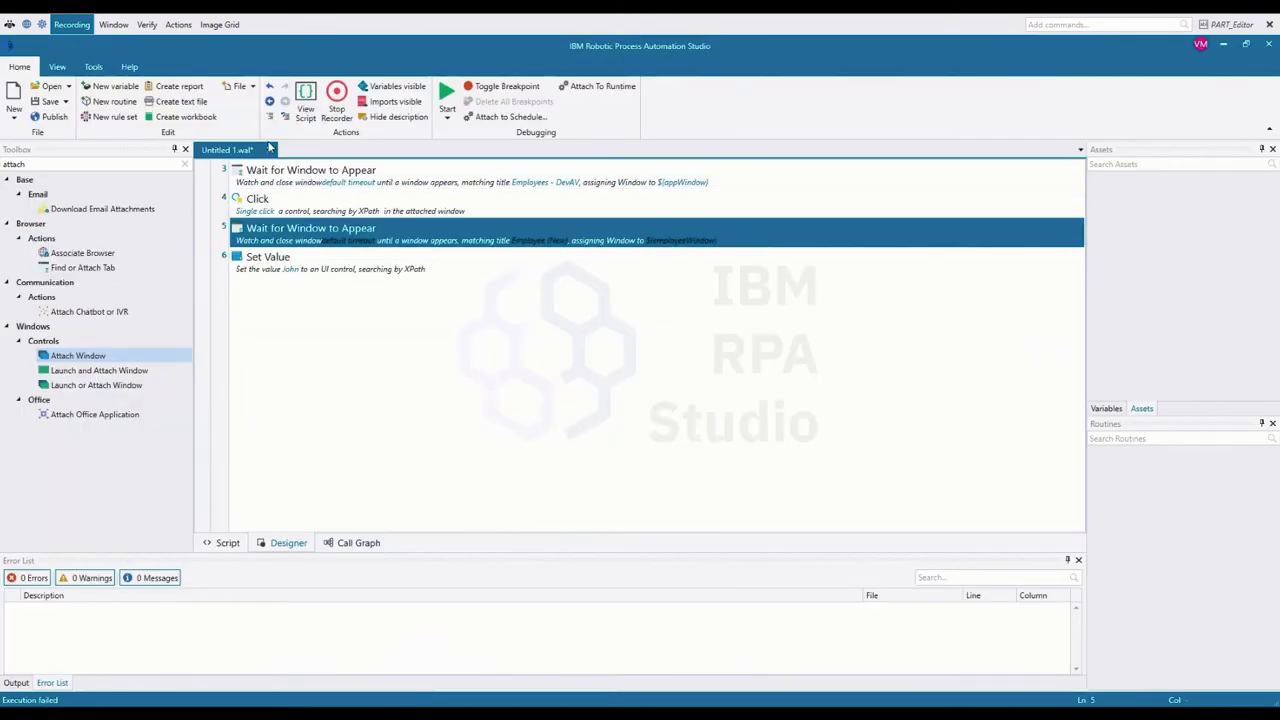
# Step: Start the script with F5's Start button, confirming Yes to close the recorder
pyautogui.click(450, 100)
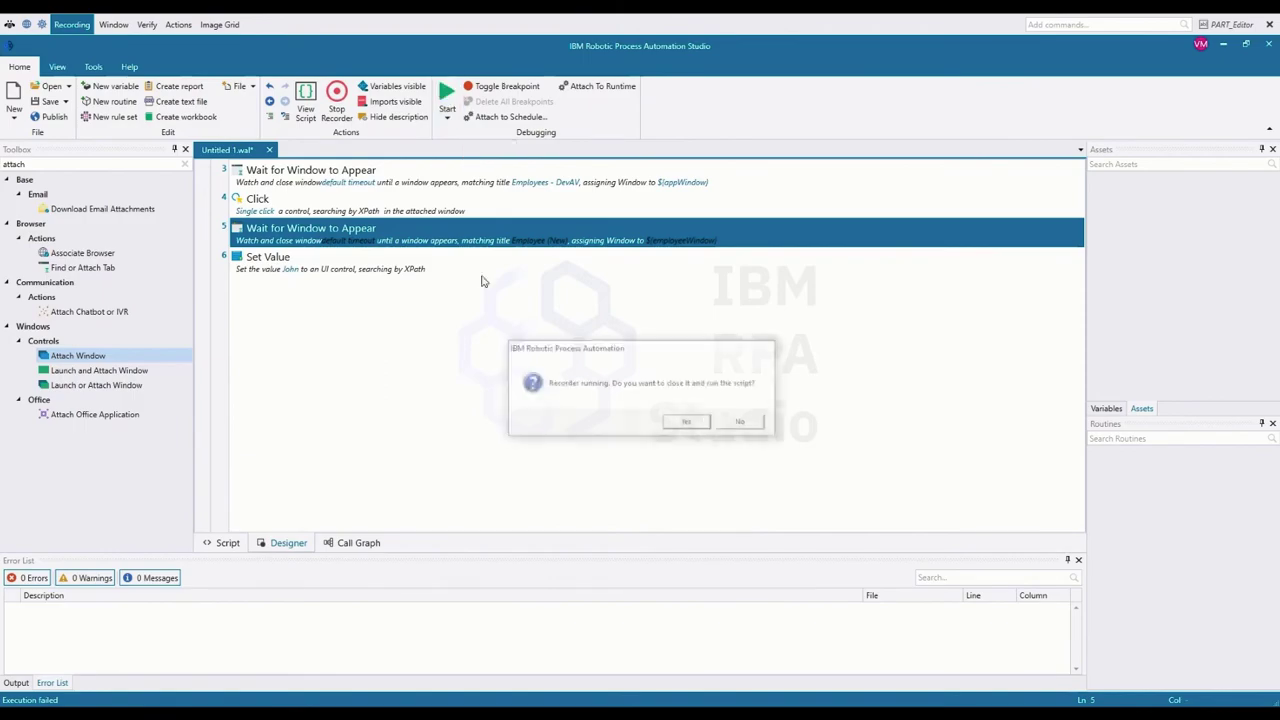
pyautogui.click(686, 424)
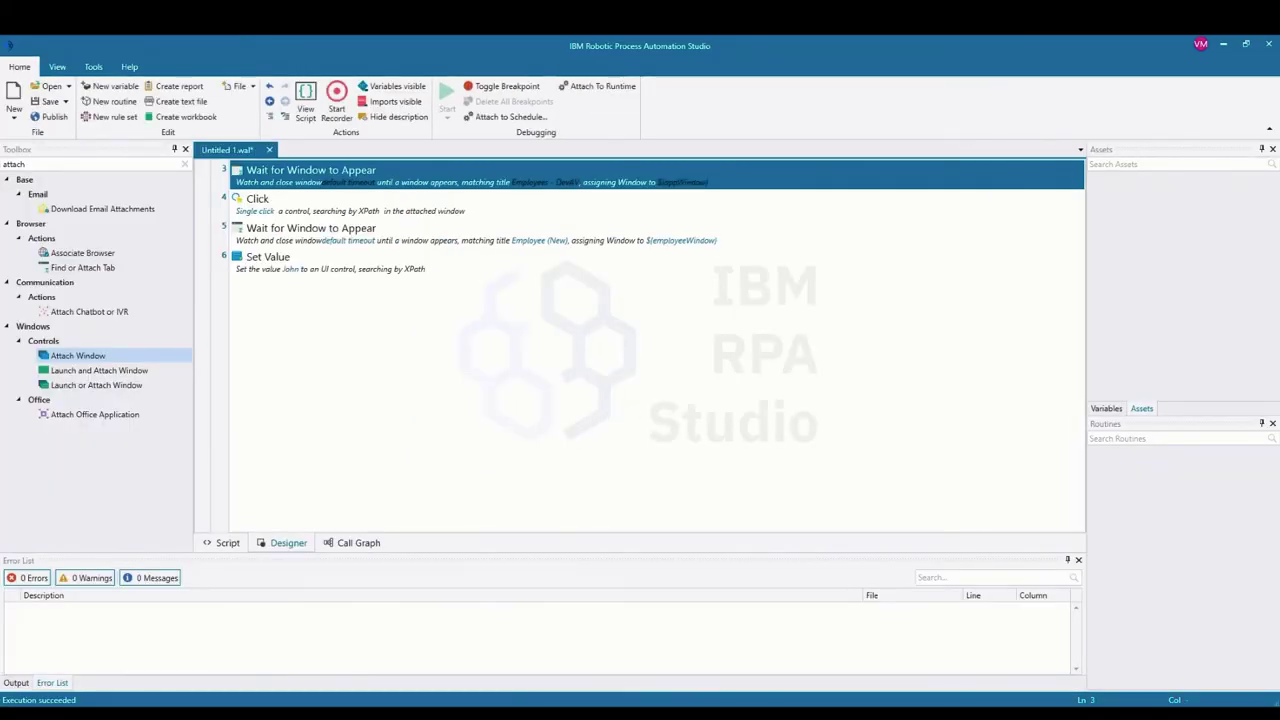
# Step: Bring DevAV's Employee (New) form forward to check First Name was filled in
pyautogui.moveTo(476, 714)
pyautogui.click(502, 672)
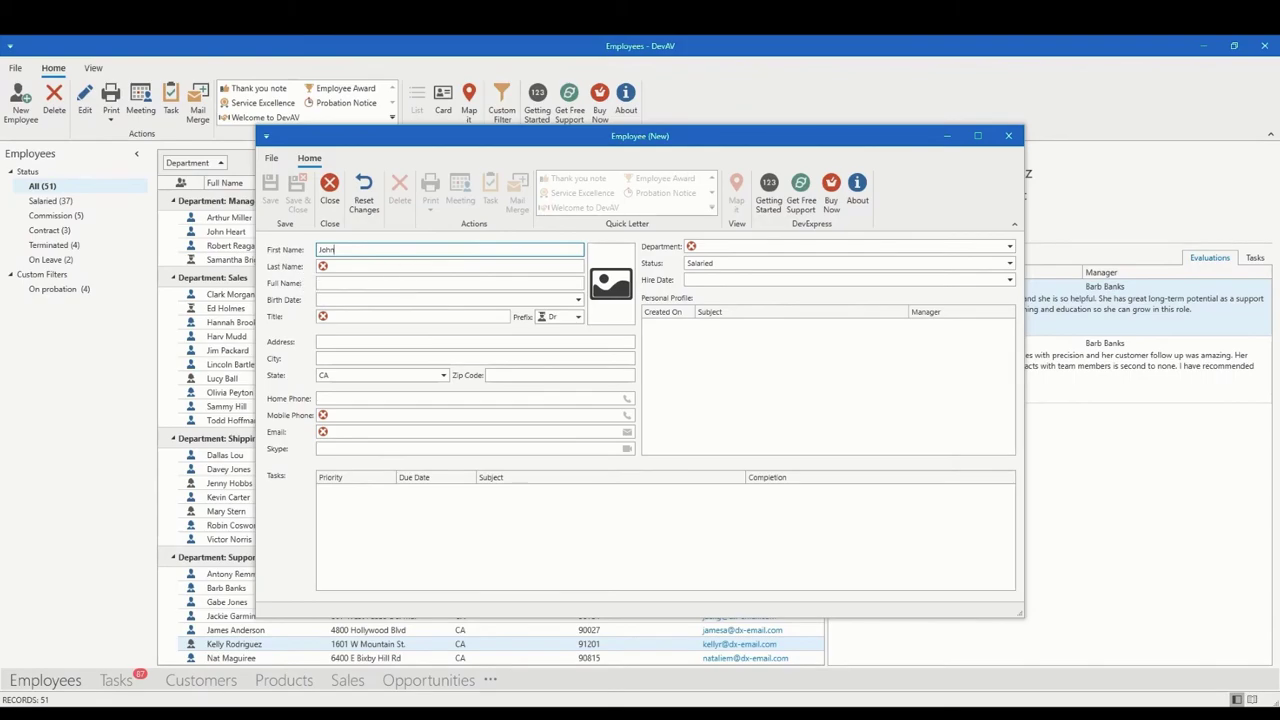
# Step: Resume recording and record a By-XPath Set Value step filling Last Name with the employee's surname
pyautogui.hotkey('alt', 'Tab')
pyautogui.click(339, 108)
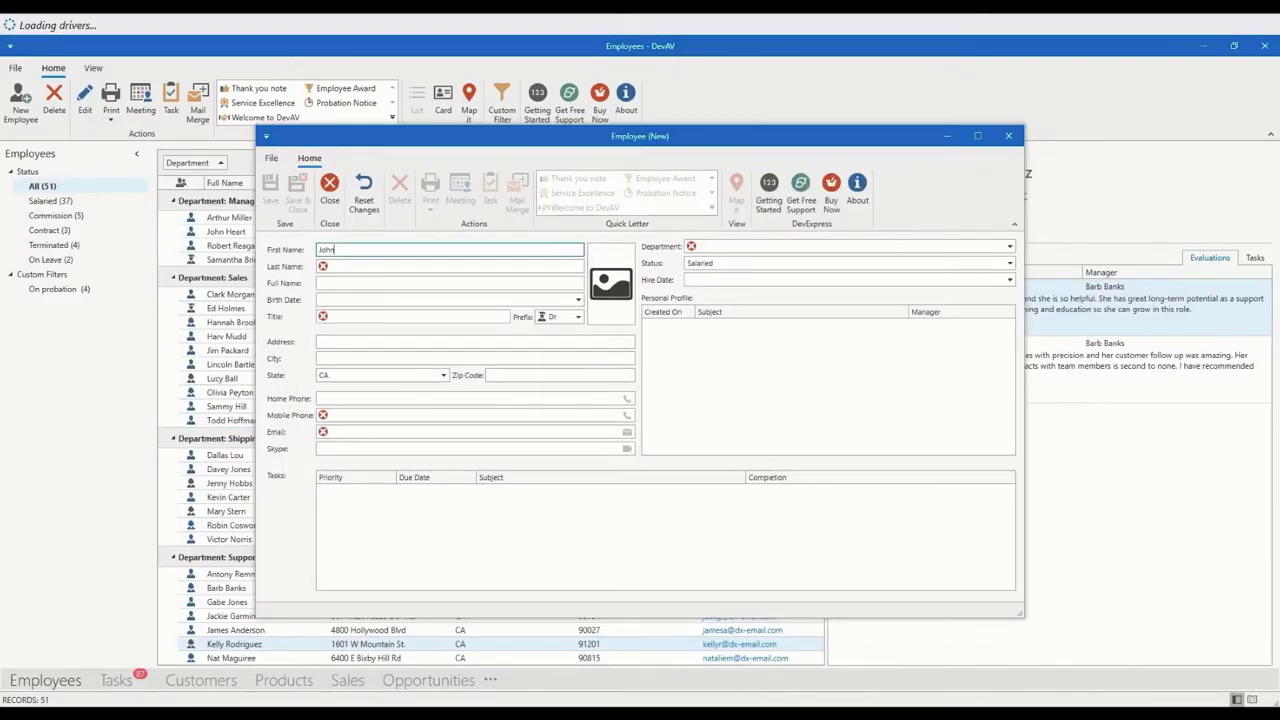
pyautogui.moveTo(475, 713)
pyautogui.click(514, 651)
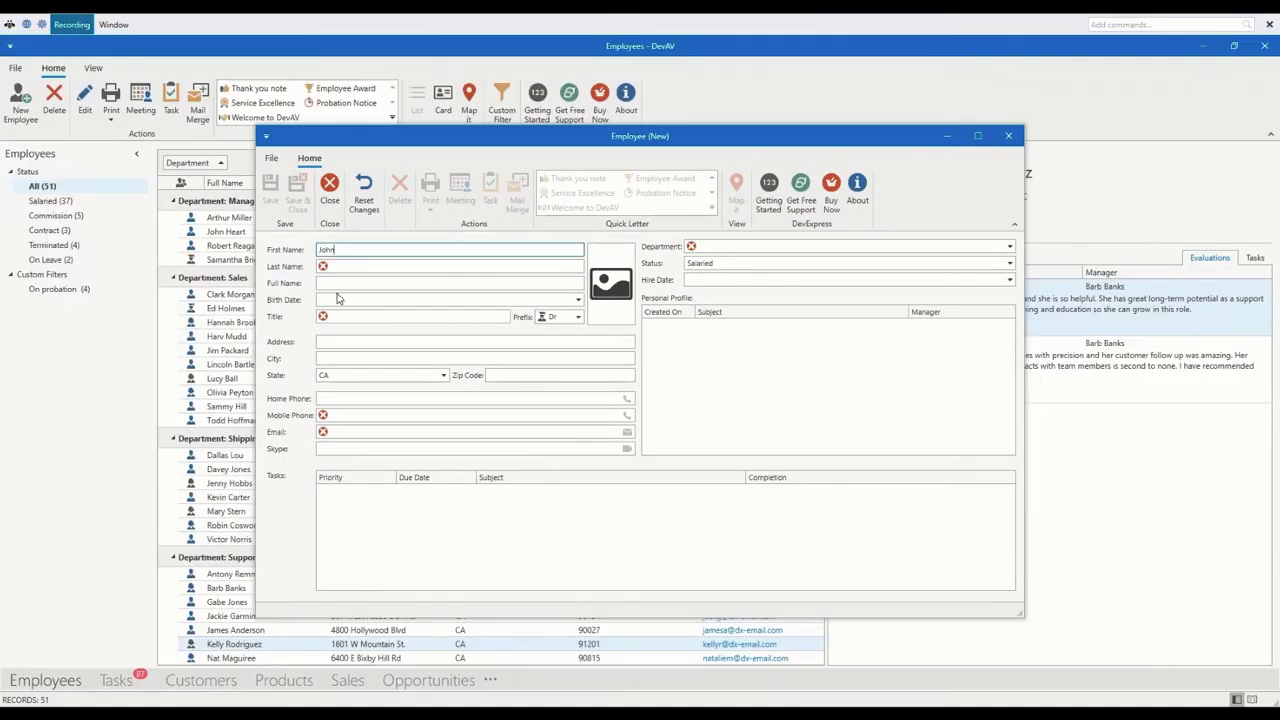
pyautogui.press('ctrl')
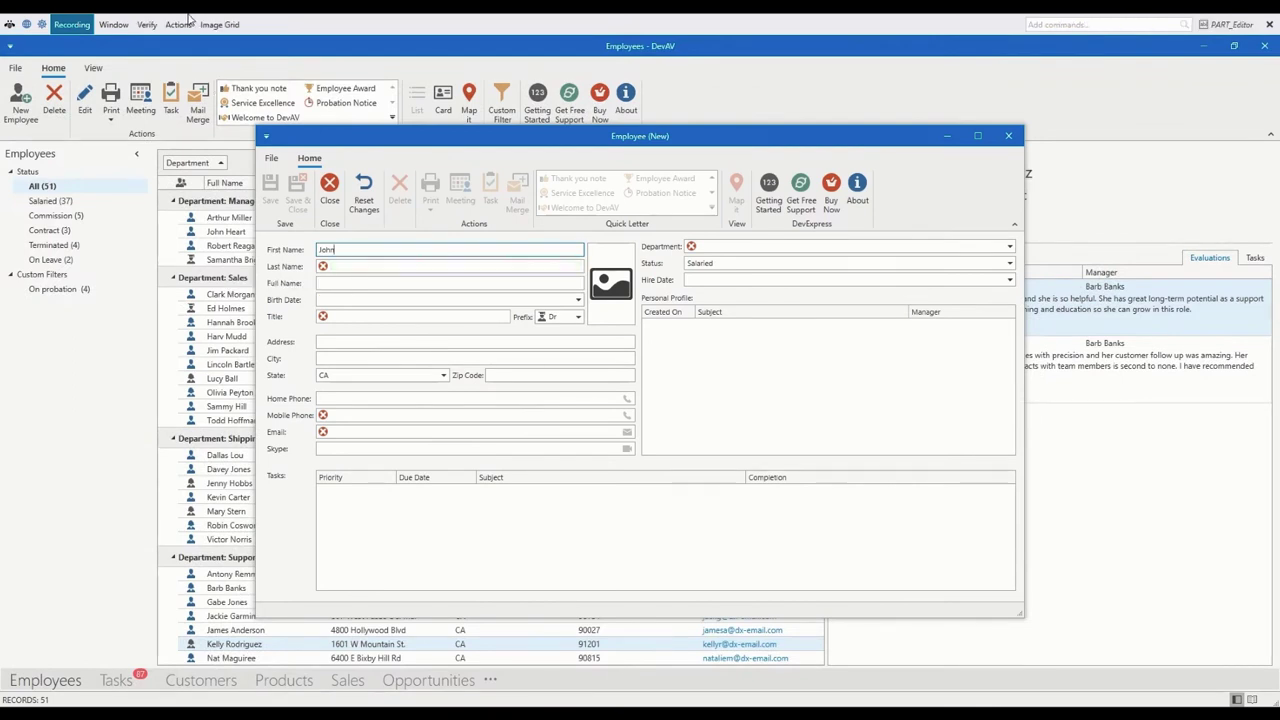
pyautogui.click(178, 24)
pyautogui.moveTo(146, 24)
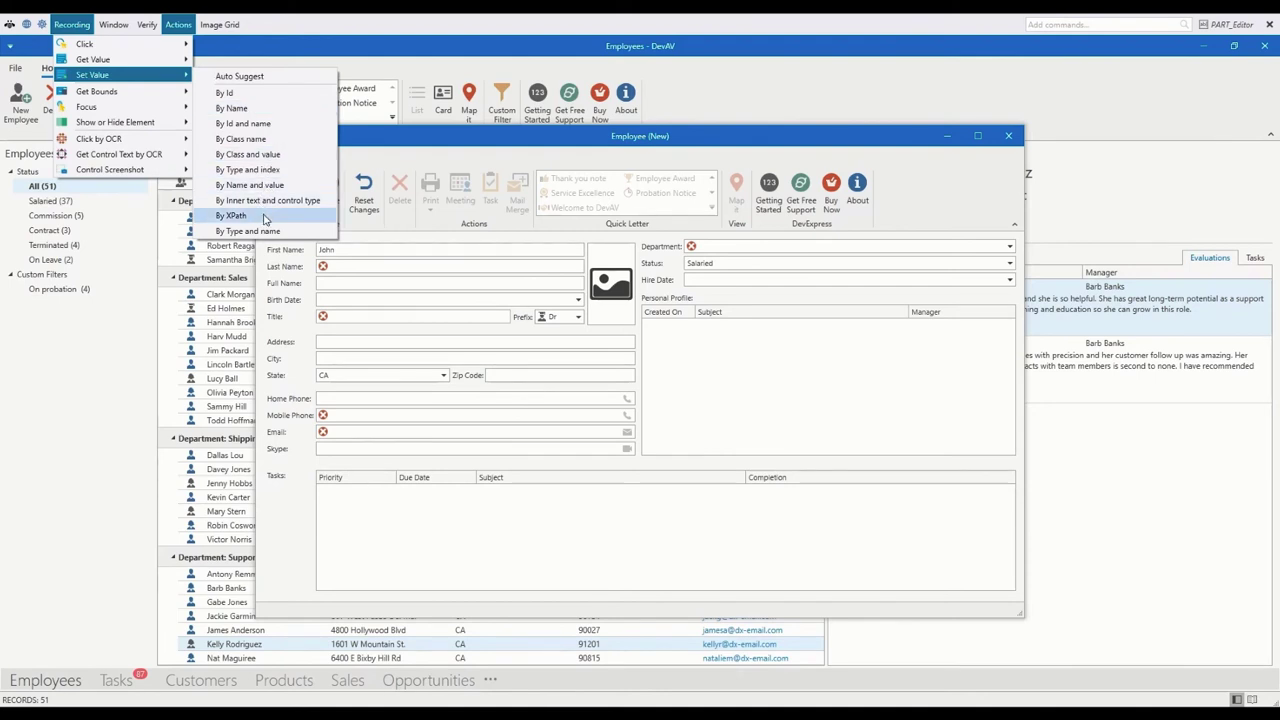
pyautogui.click(264, 216)
pyautogui.write('Smith')
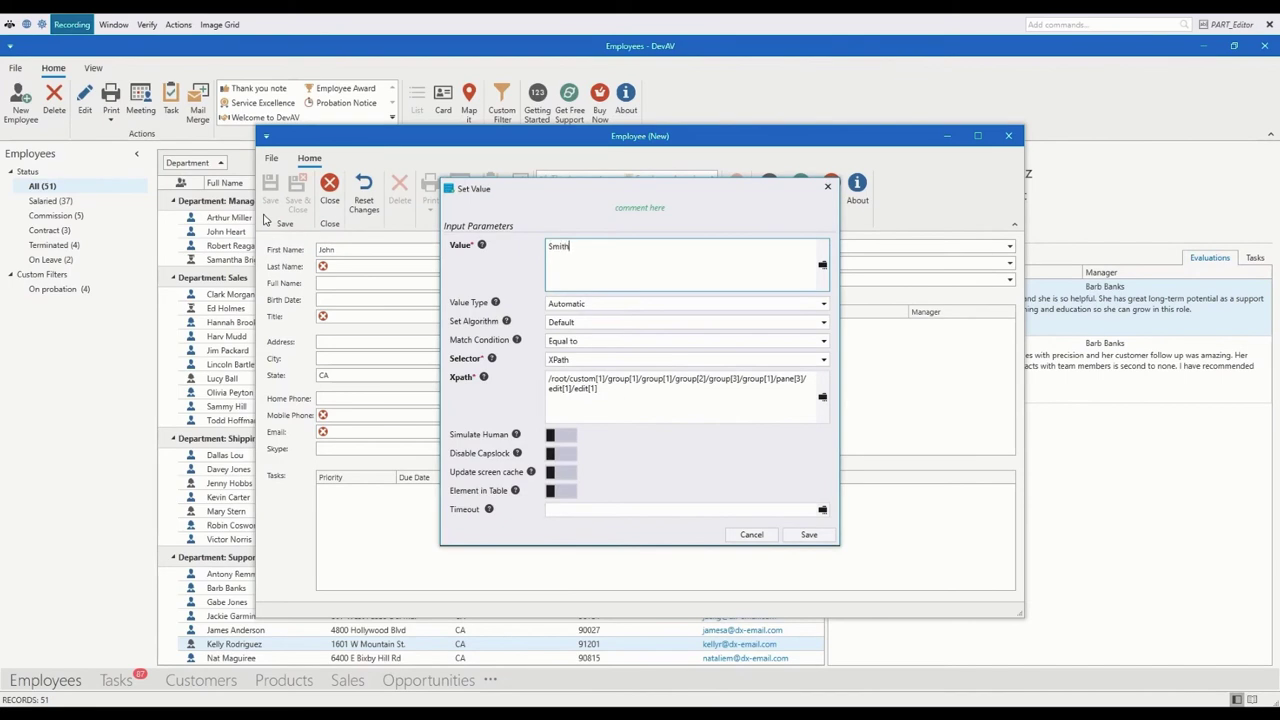
pyautogui.click(809, 535)
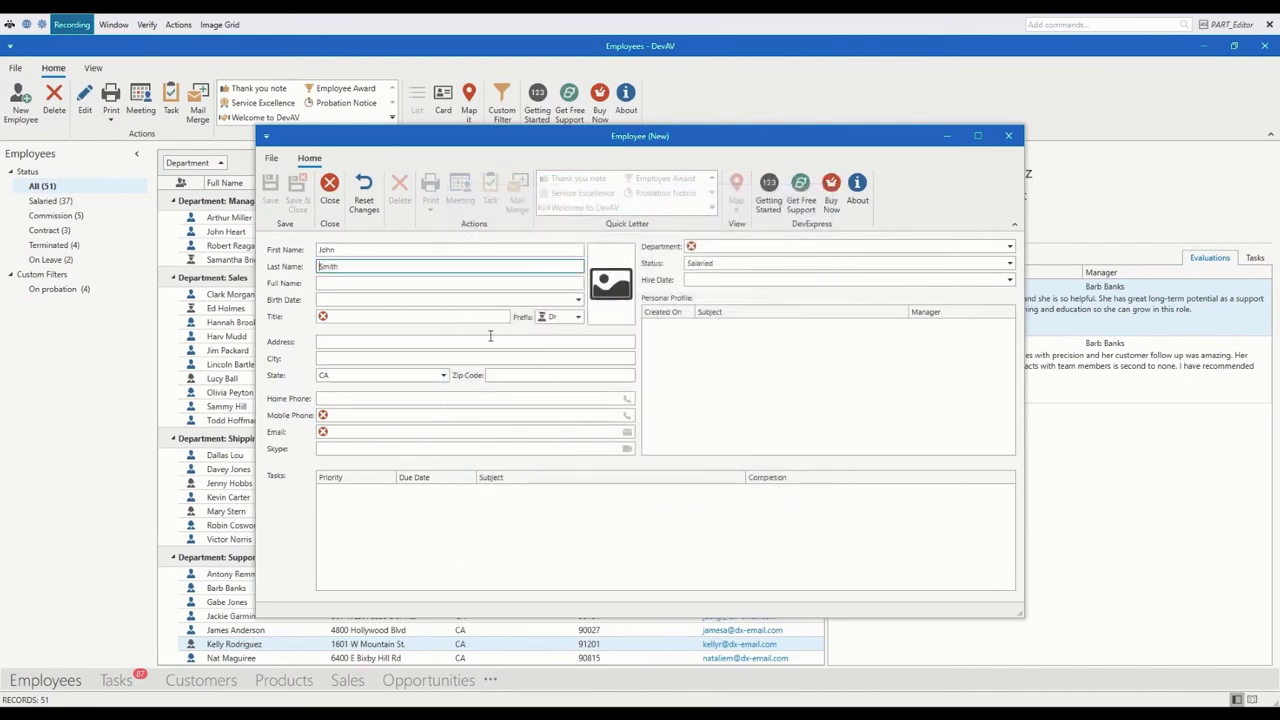
# Step: Record a Set Value step setting the Title field to Consultant
pyautogui.click(396, 316)
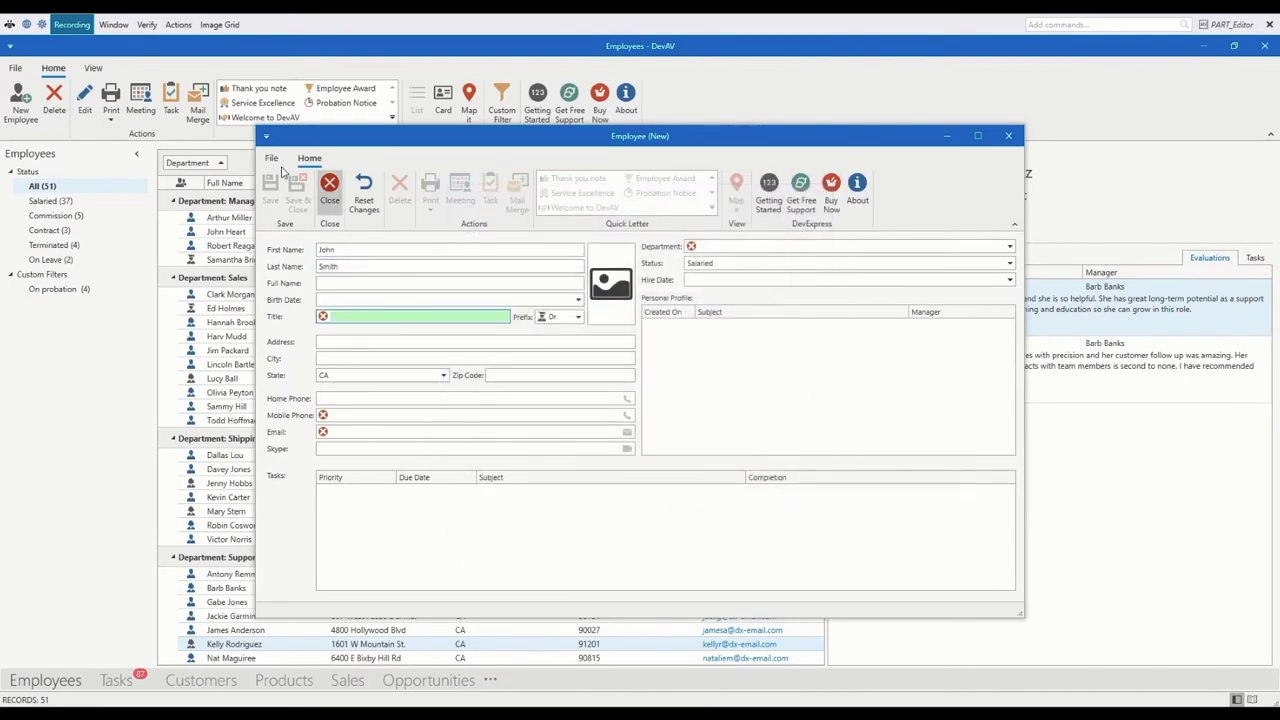
pyautogui.click(178, 24)
pyautogui.moveTo(177, 78)
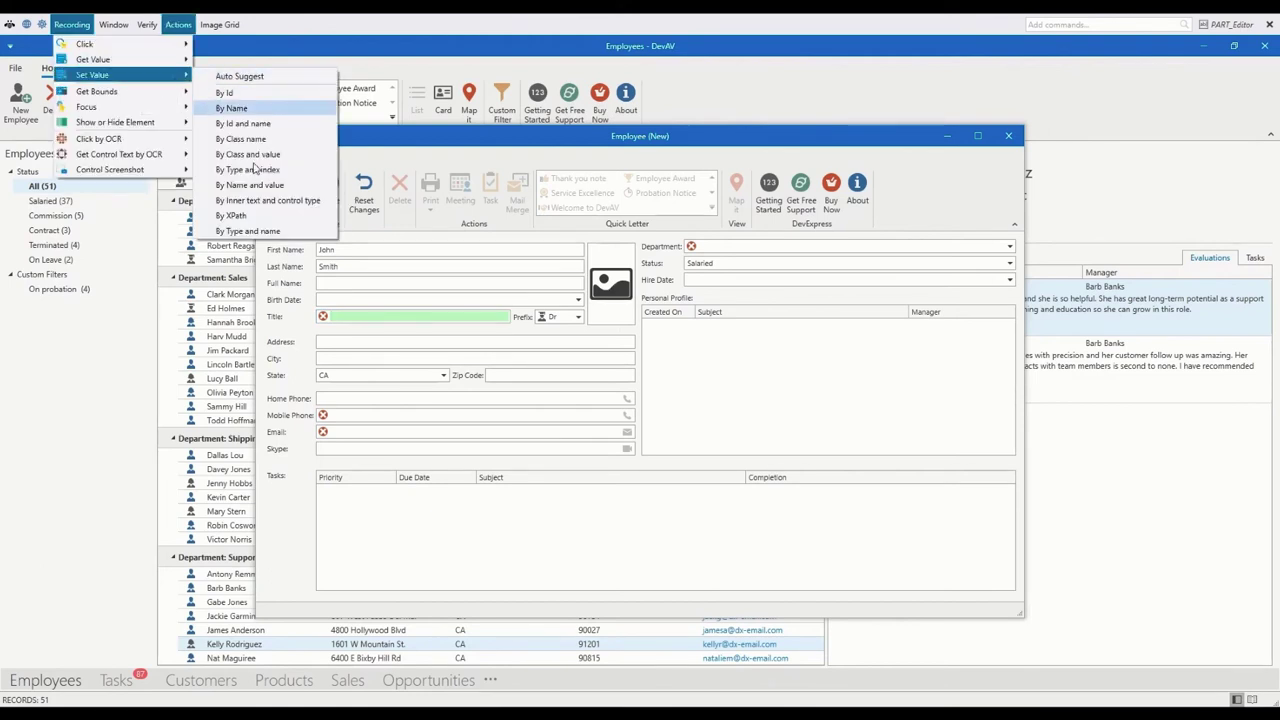
pyautogui.click(255, 214)
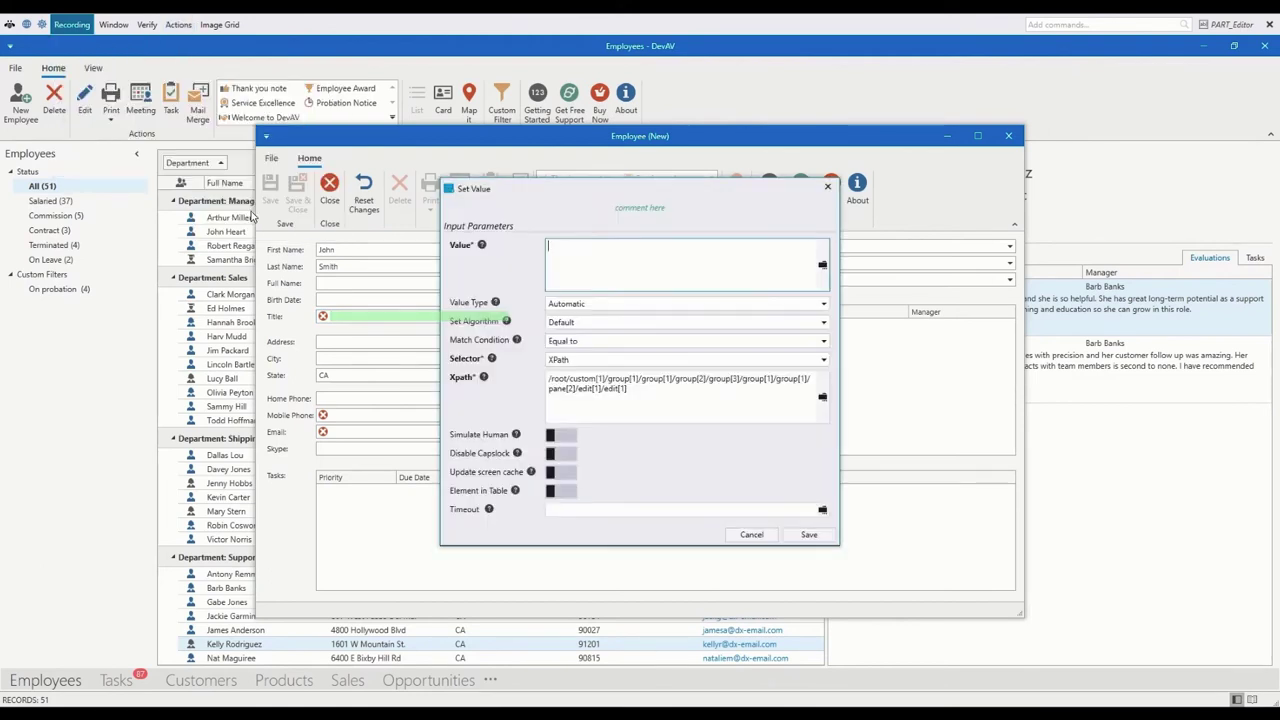
pyautogui.write('Consultant')
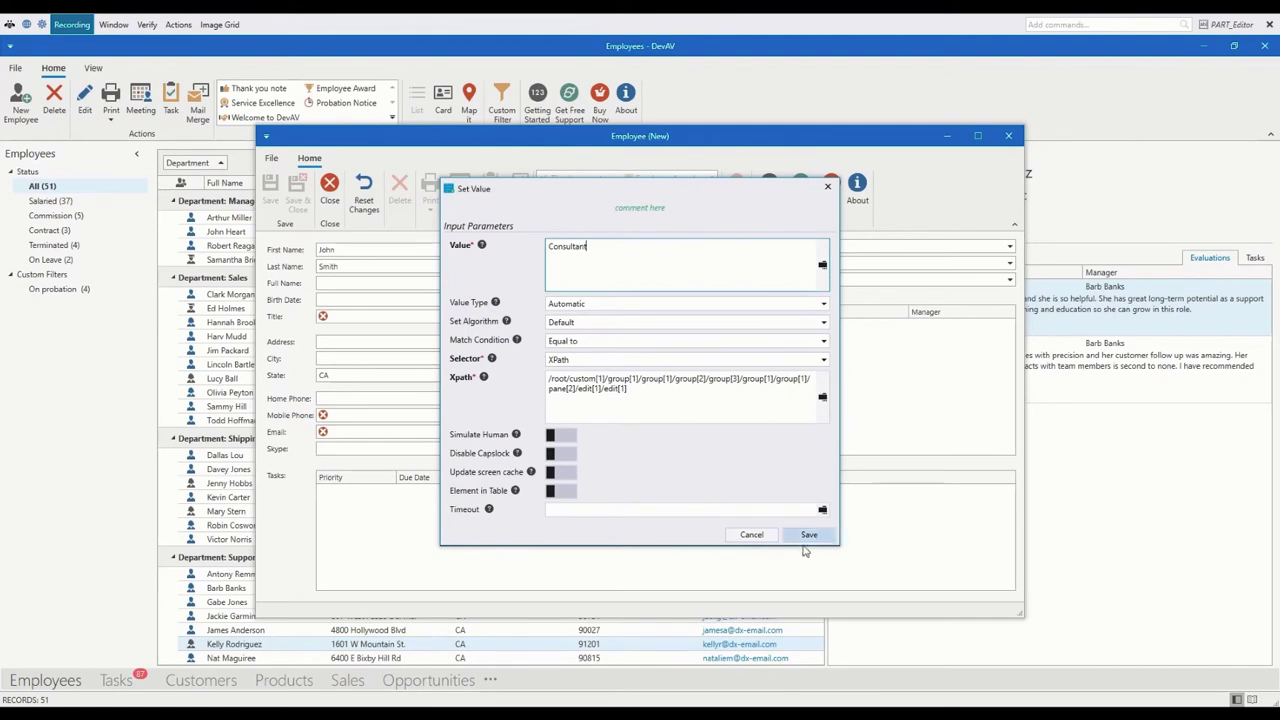
pyautogui.click(807, 534)
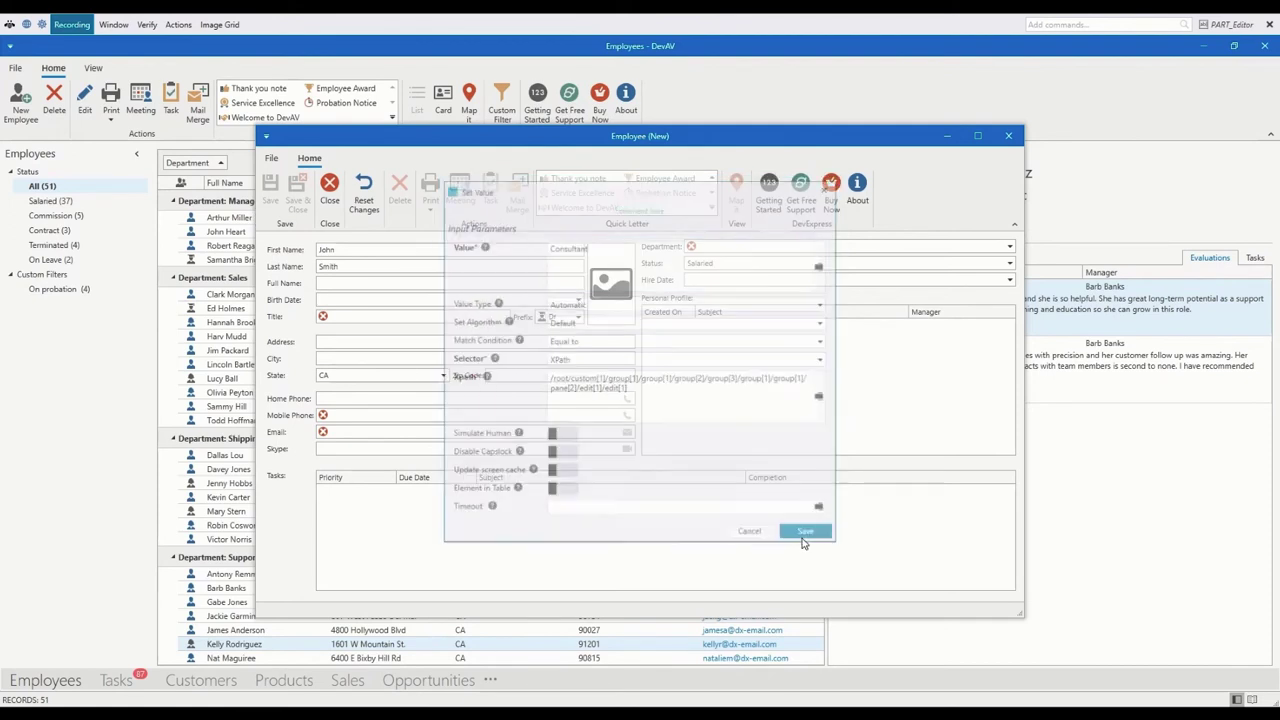
# Step: Record a Set Value step filling Mobile Phone with the employee's phone number
pyautogui.click(403, 415)
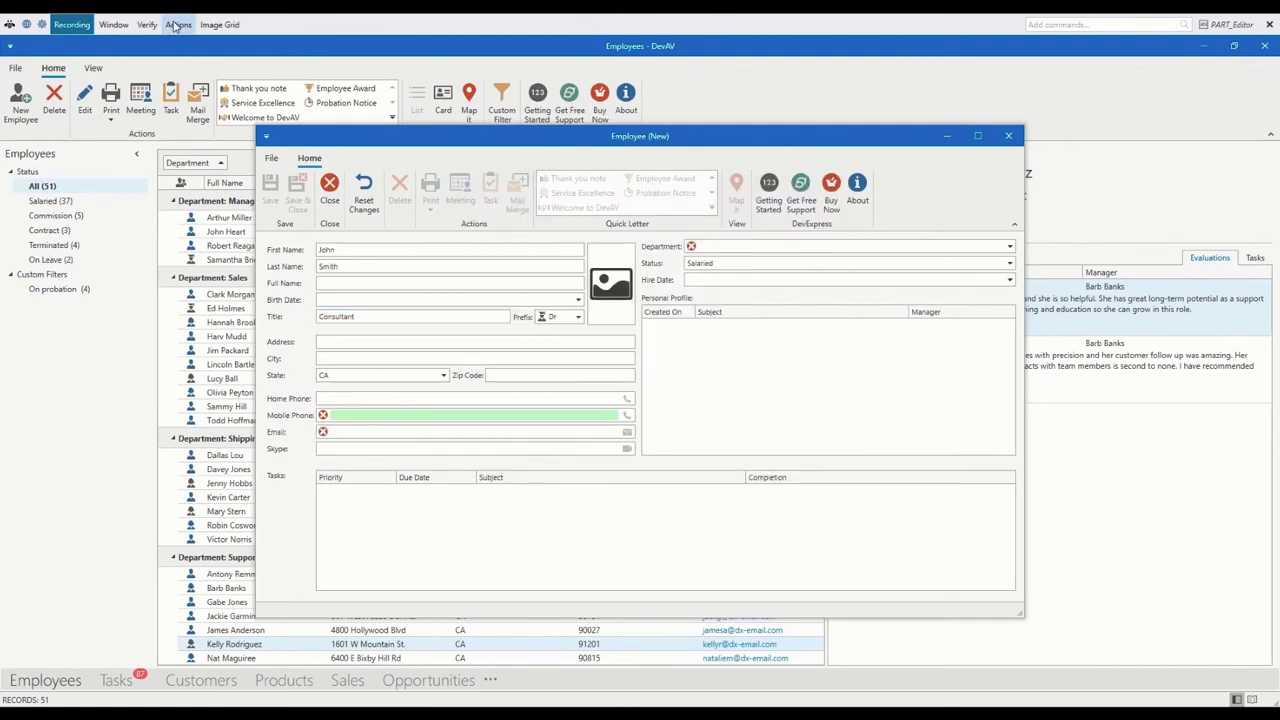
pyautogui.click(178, 24)
pyautogui.moveTo(145, 75)
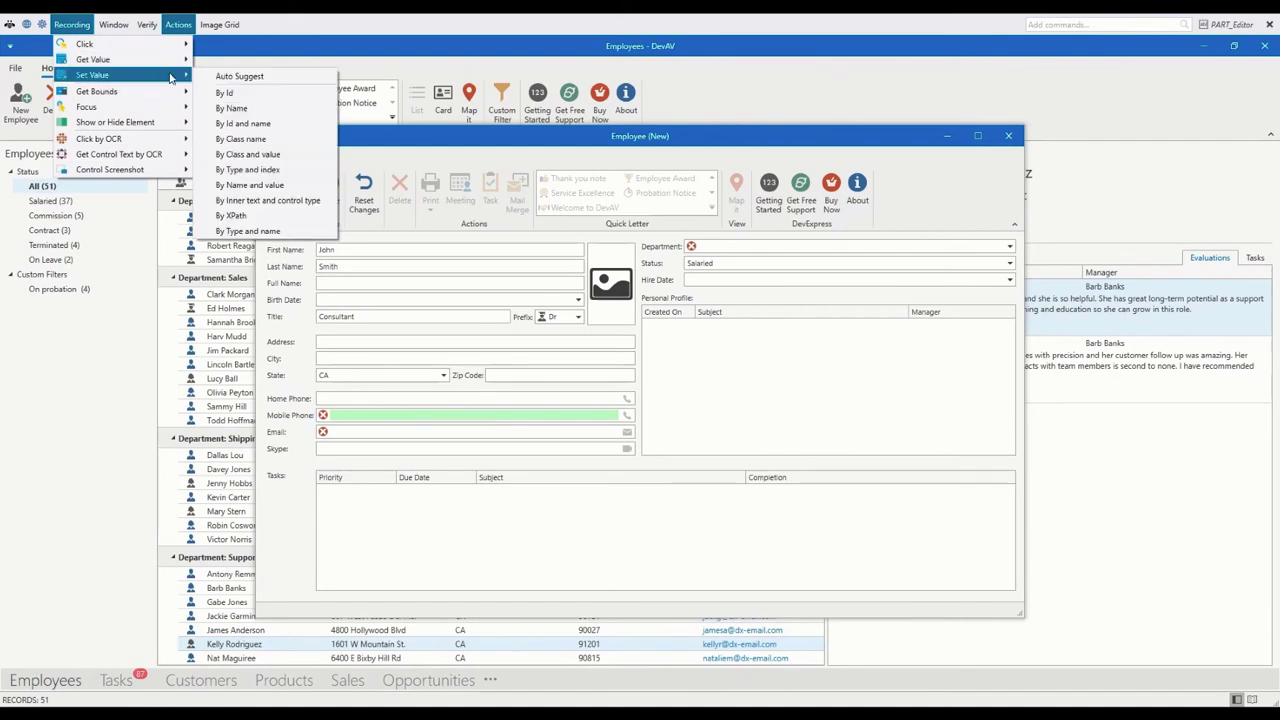
pyautogui.click(238, 215)
pyautogui.write('1555')
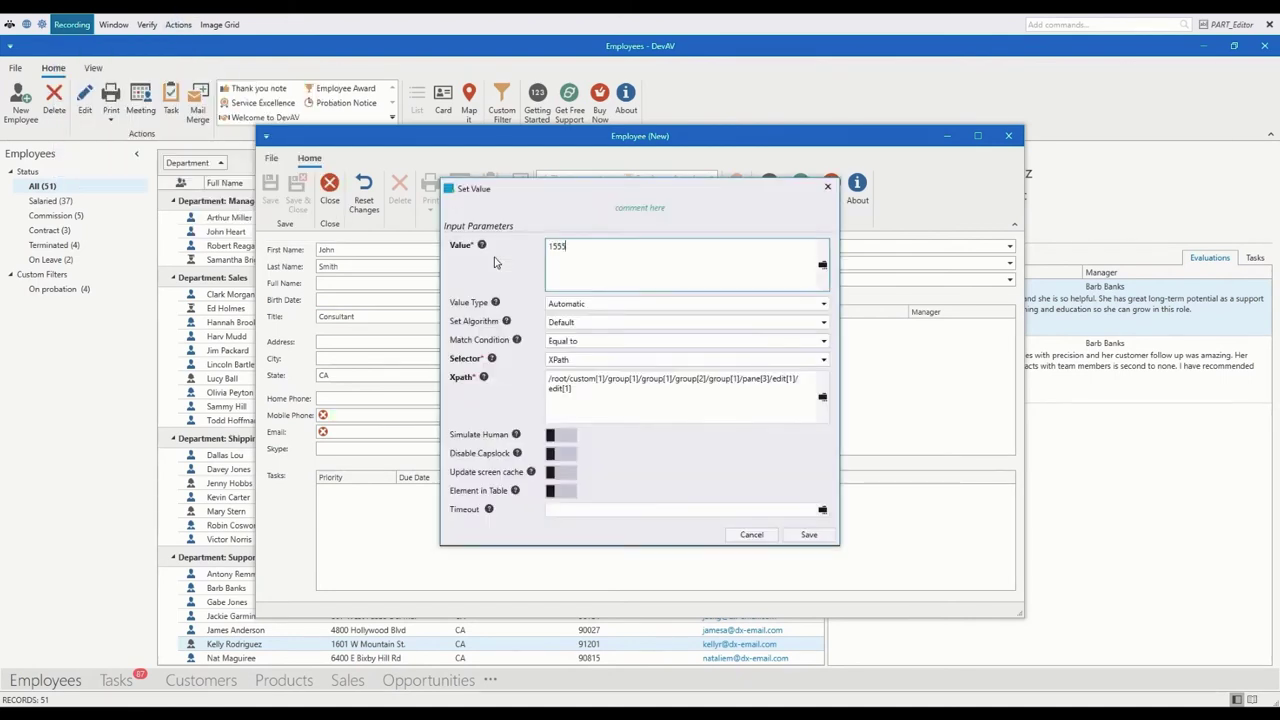
pyautogui.write('551495')
pyautogui.click(790, 530)
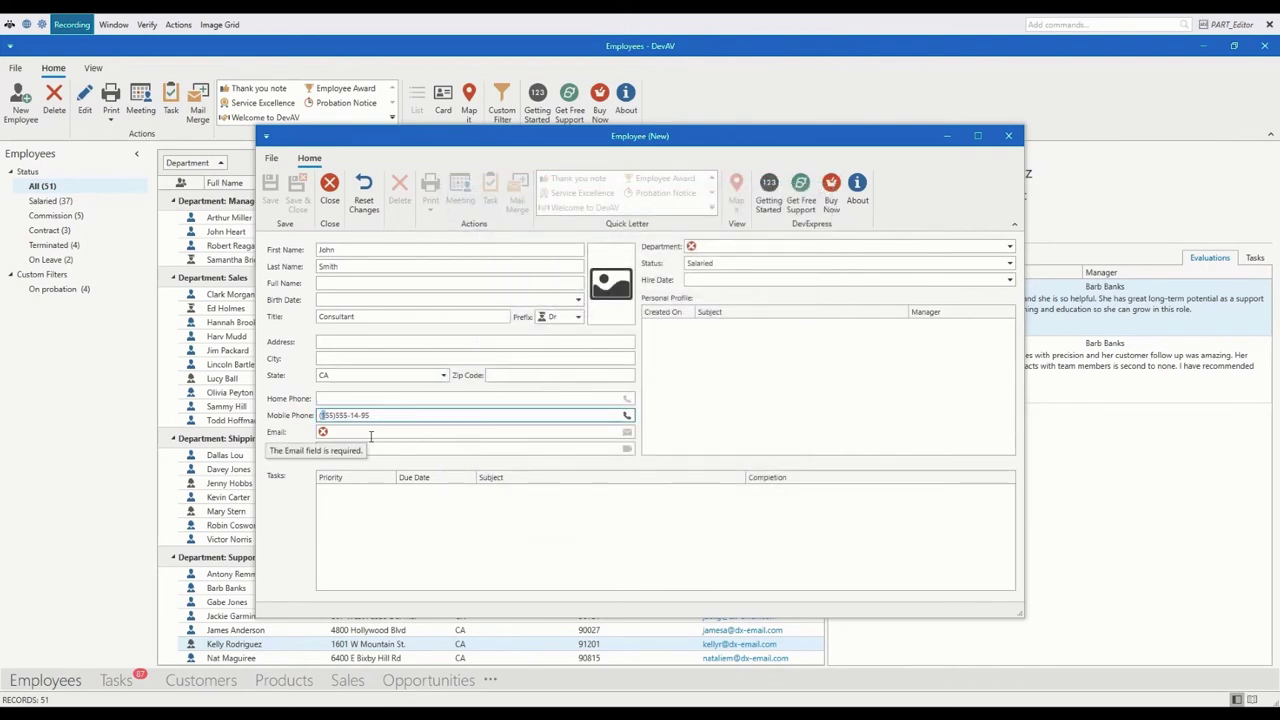
# Step: Record a Set Value step filling Email with the employee's e-mail address
pyautogui.click(178, 24)
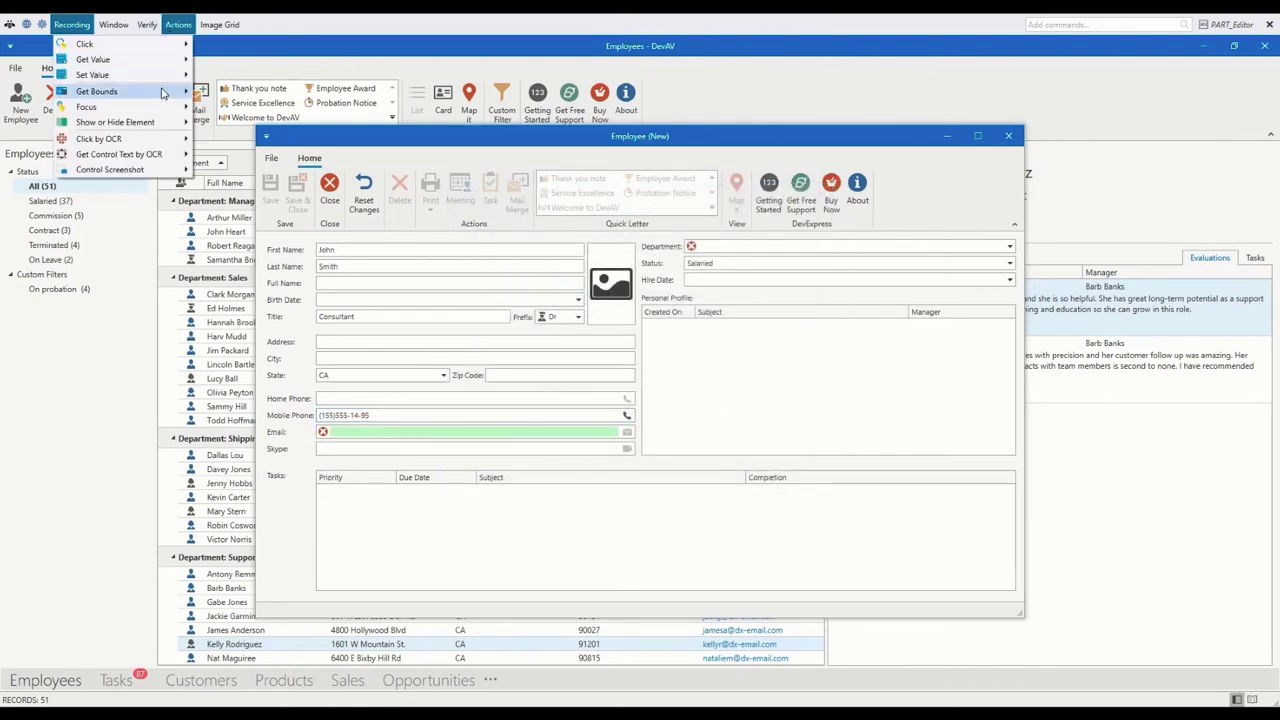
pyautogui.moveTo(174, 75)
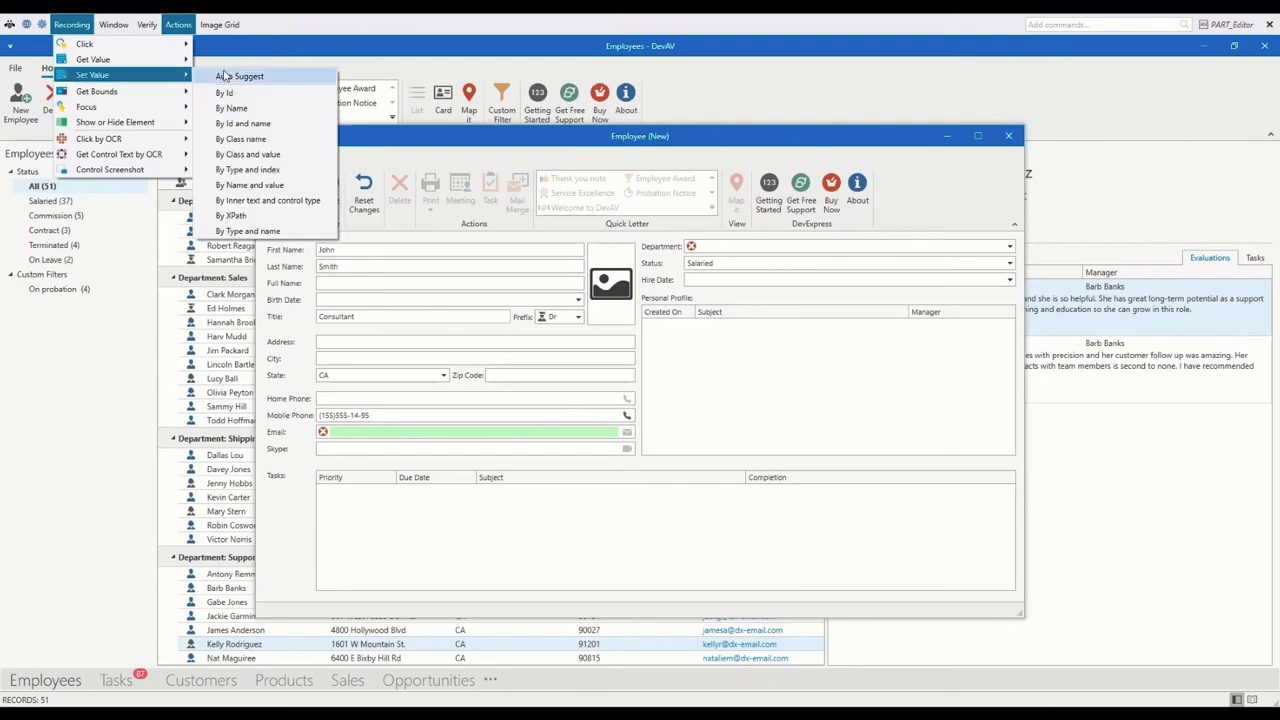
pyautogui.click(262, 216)
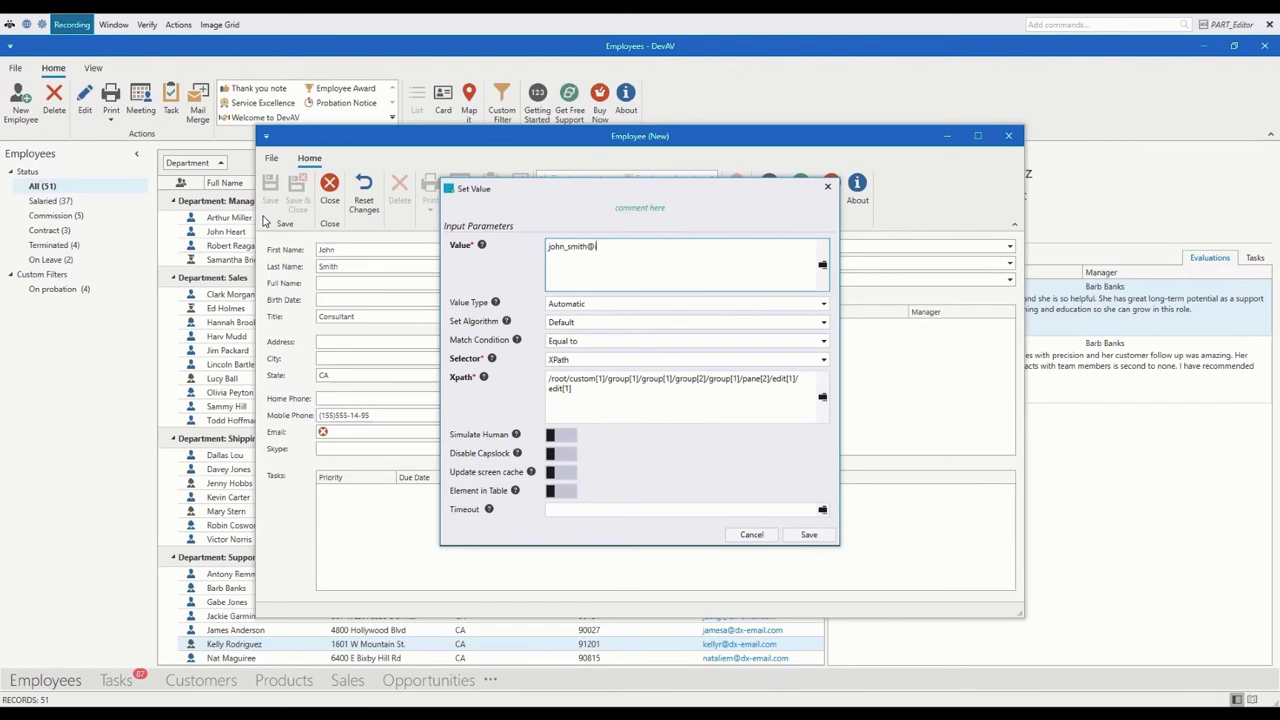
pyautogui.click(809, 534)
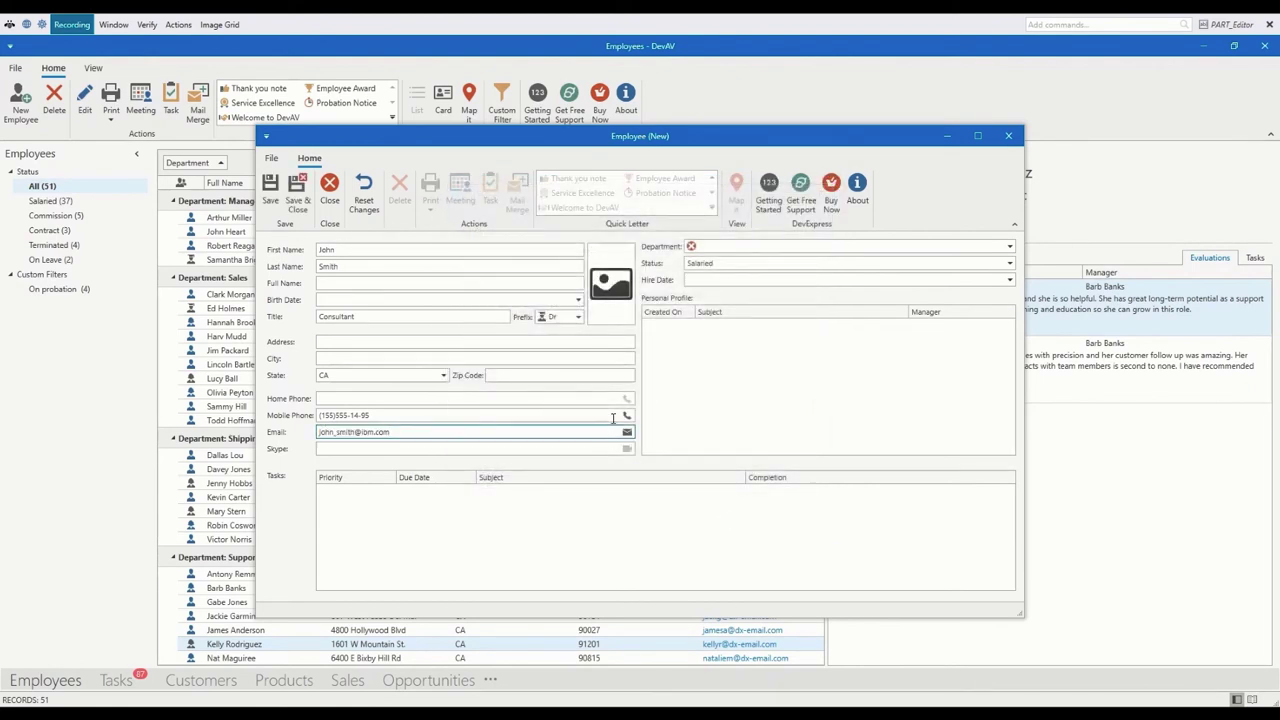
# Step: Close the Employee form choosing No to saving, and stop recording
pyautogui.click(1010, 136)
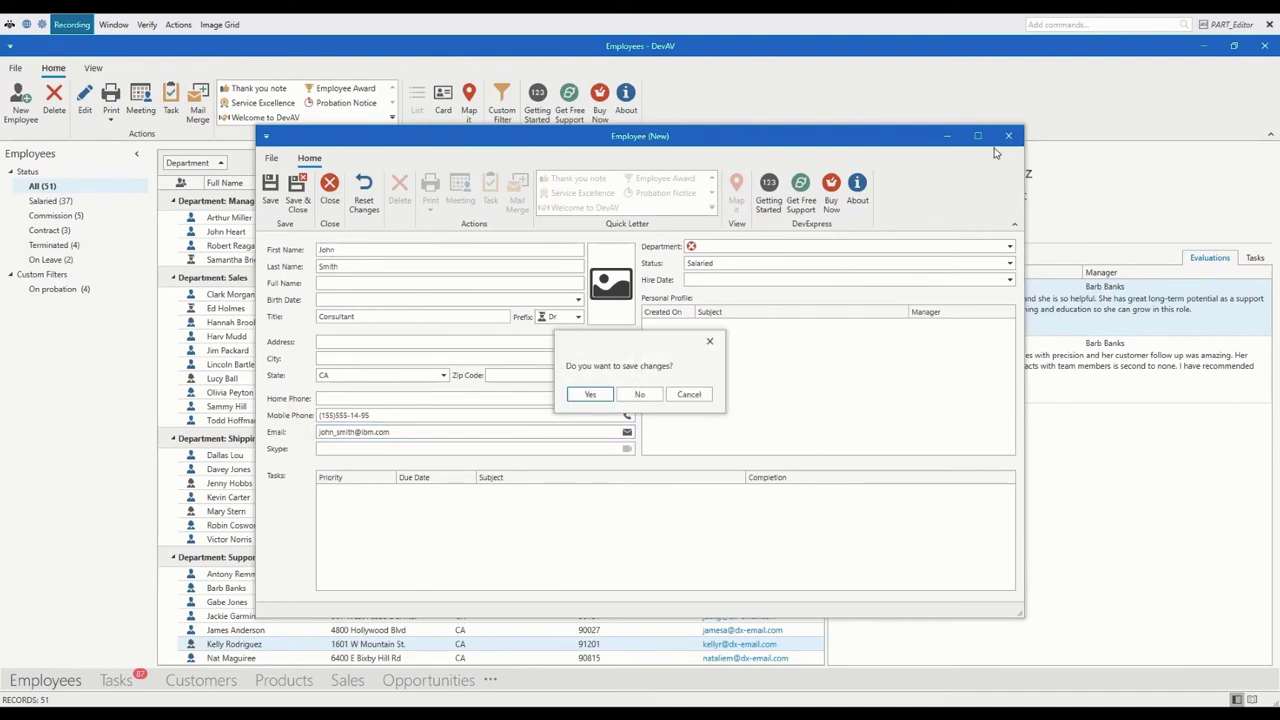
pyautogui.click(640, 394)
pyautogui.click(1270, 23)
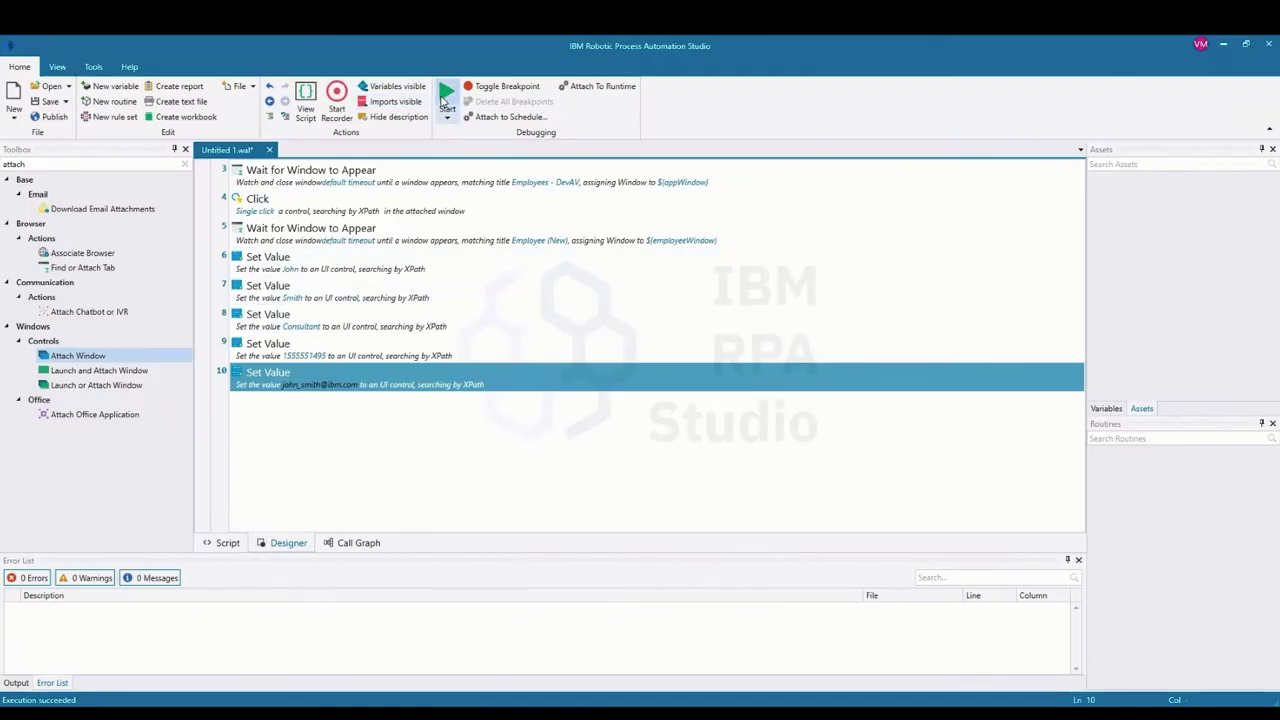
# Step: Run the bot, then bring up the filled Employee (New) form and open its Department dropdown
pyautogui.click(446, 92)
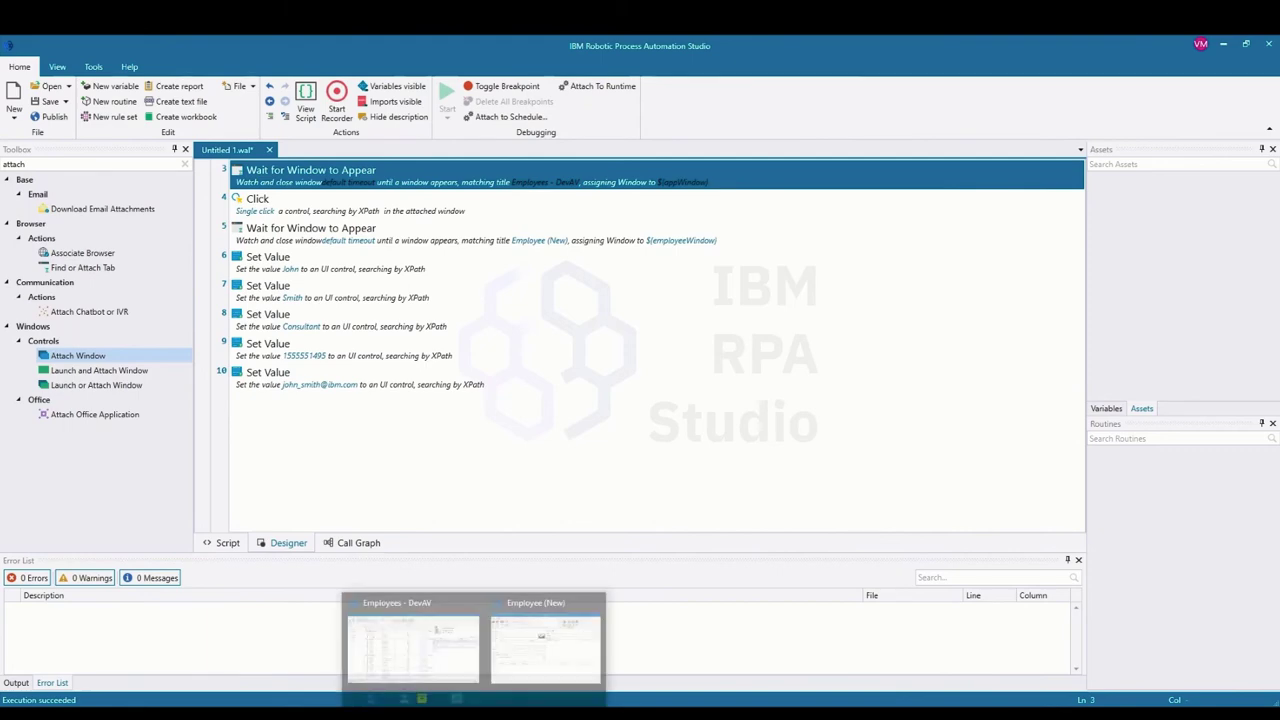
pyautogui.click(507, 684)
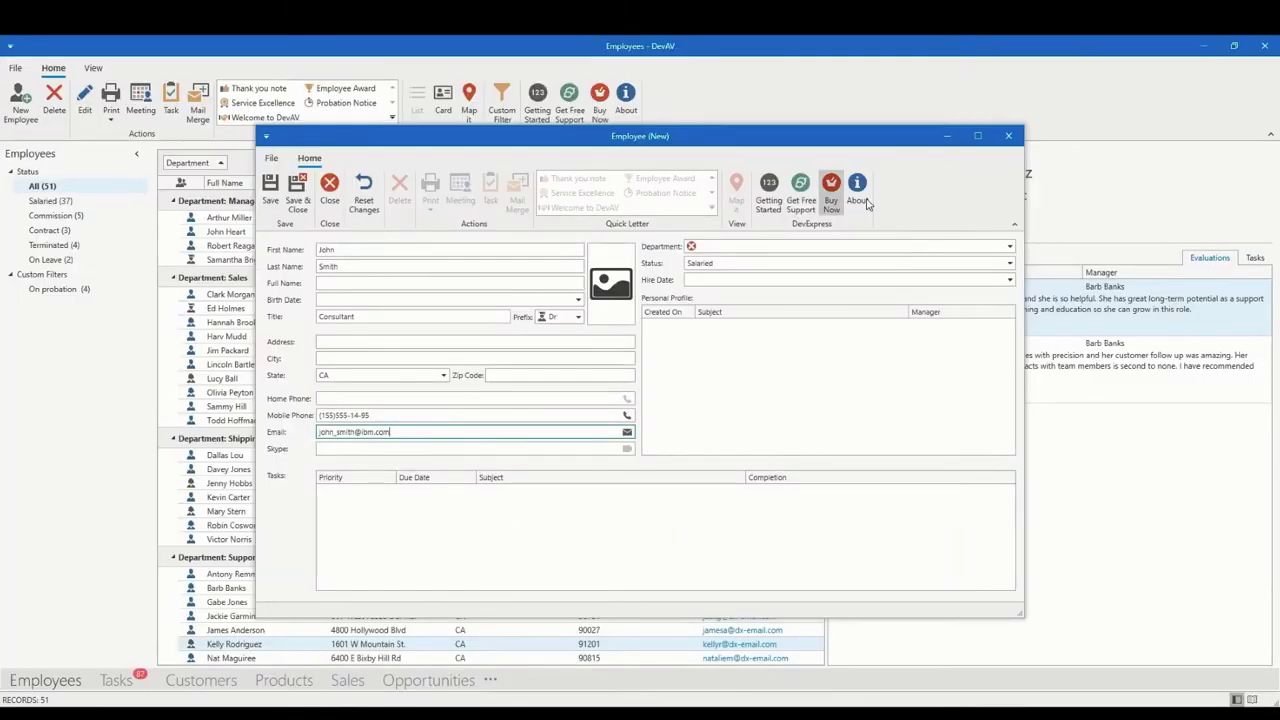
pyautogui.click(1010, 247)
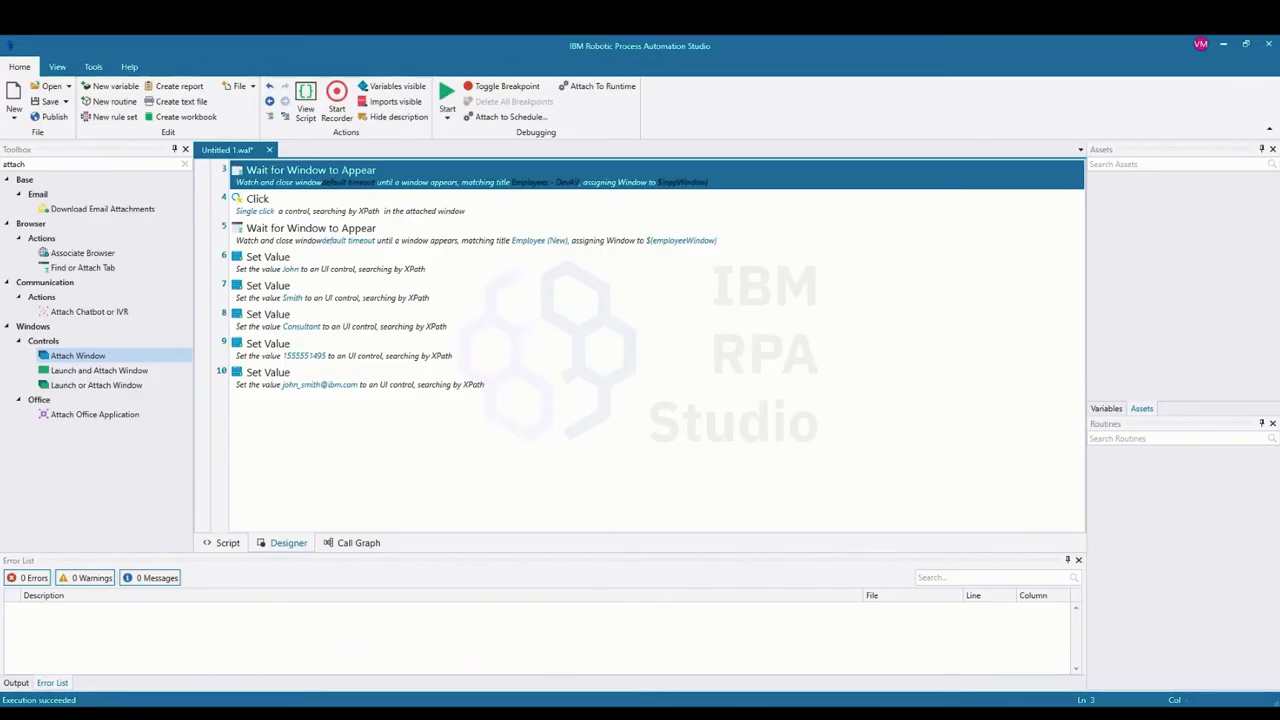
# Step: Record a By-XPath Set Value step setting the Department field to IT
pyautogui.click(337, 100)
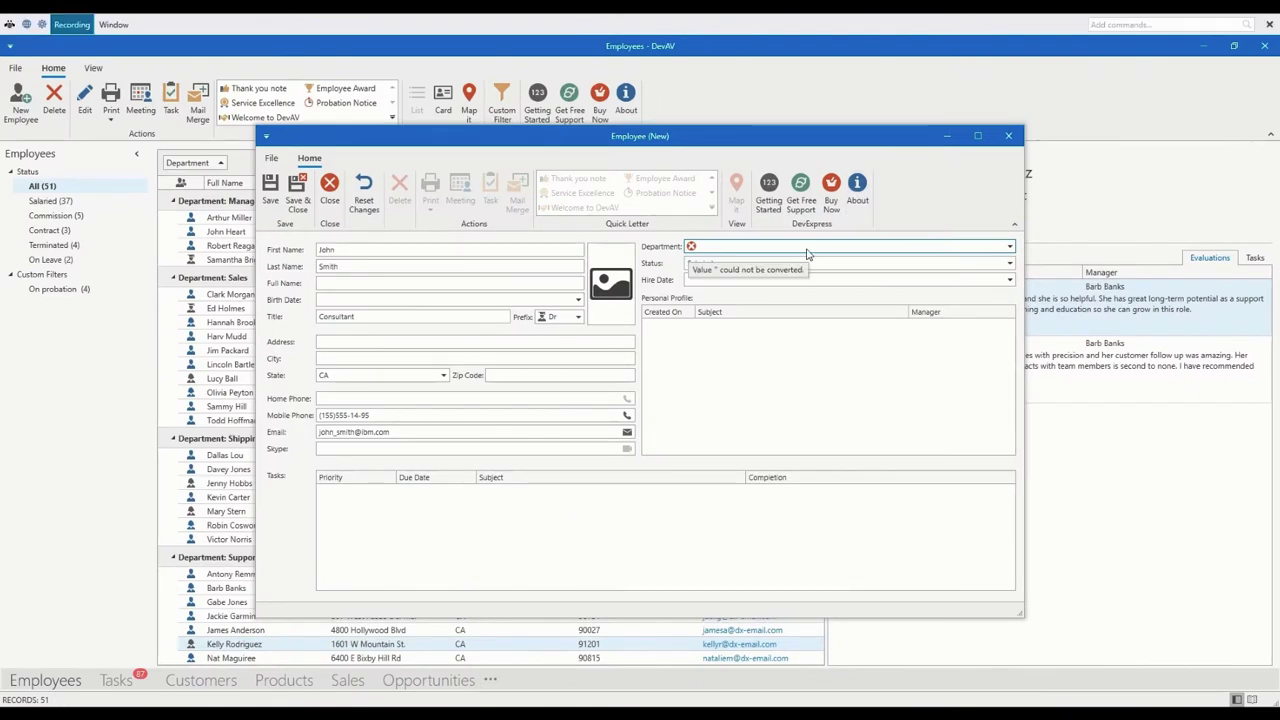
pyautogui.click(808, 250)
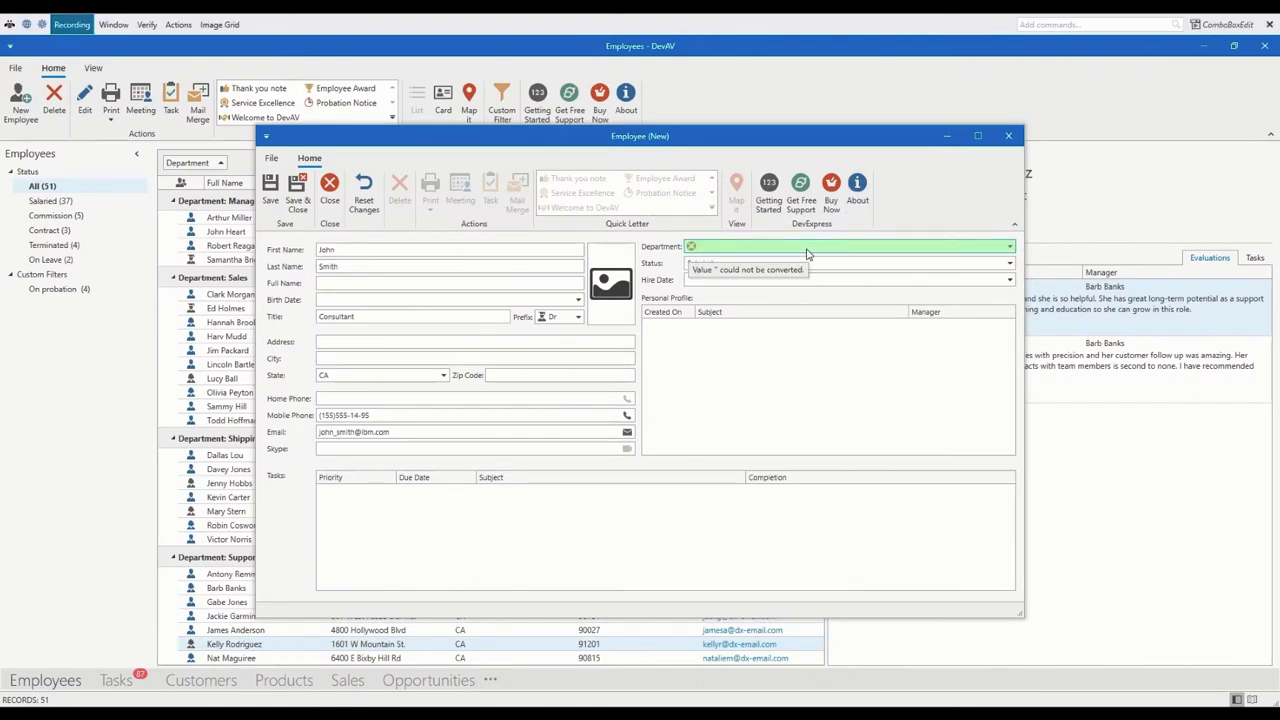
pyautogui.click(178, 24)
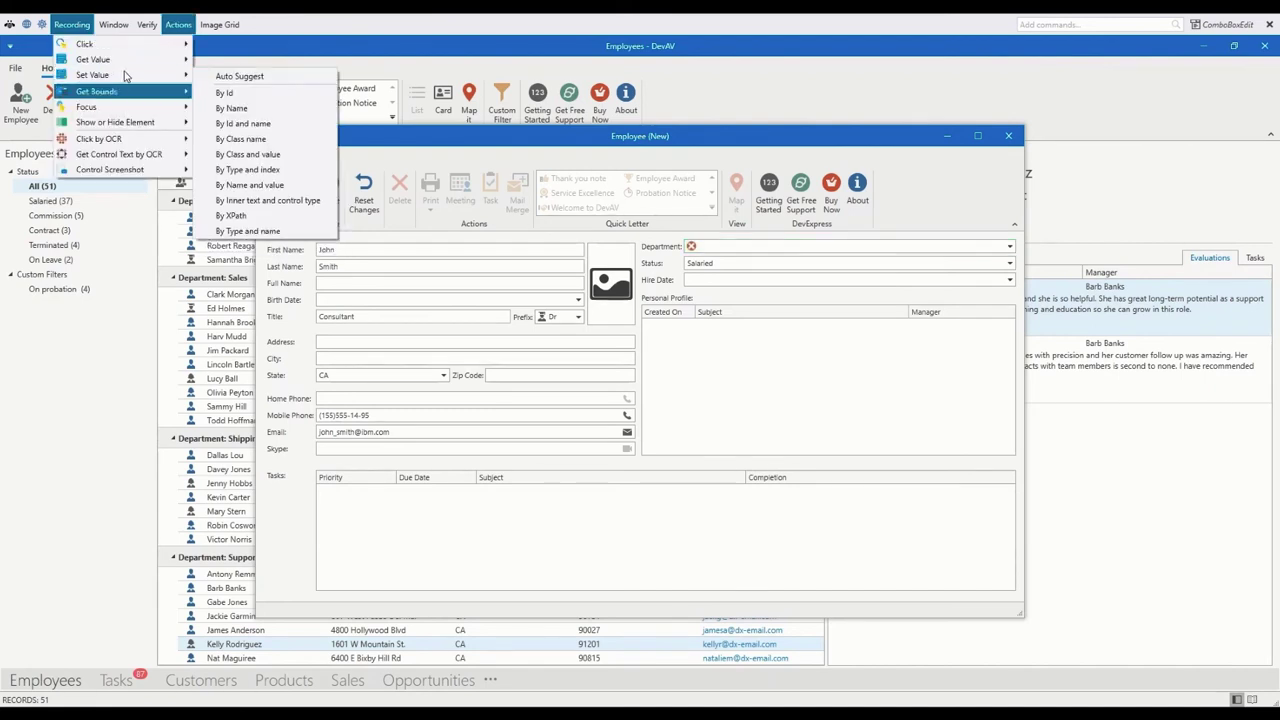
pyautogui.click(248, 216)
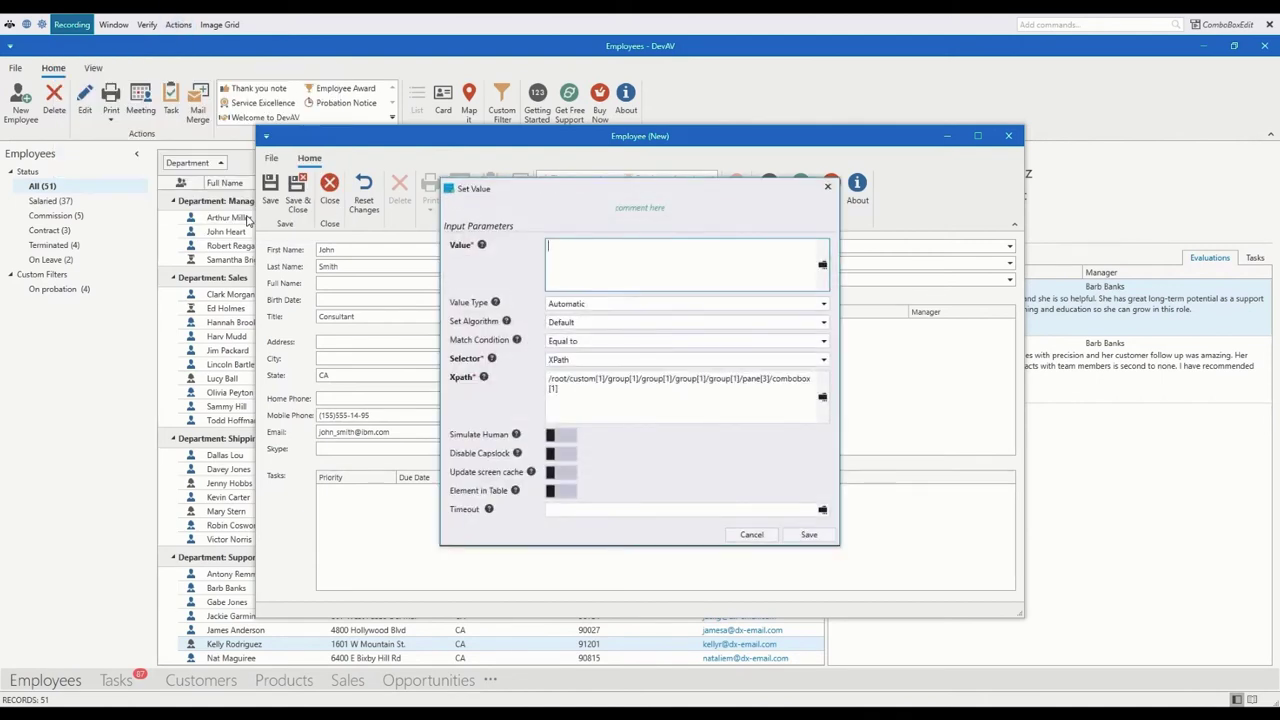
pyautogui.write('IT')
pyautogui.click(797, 538)
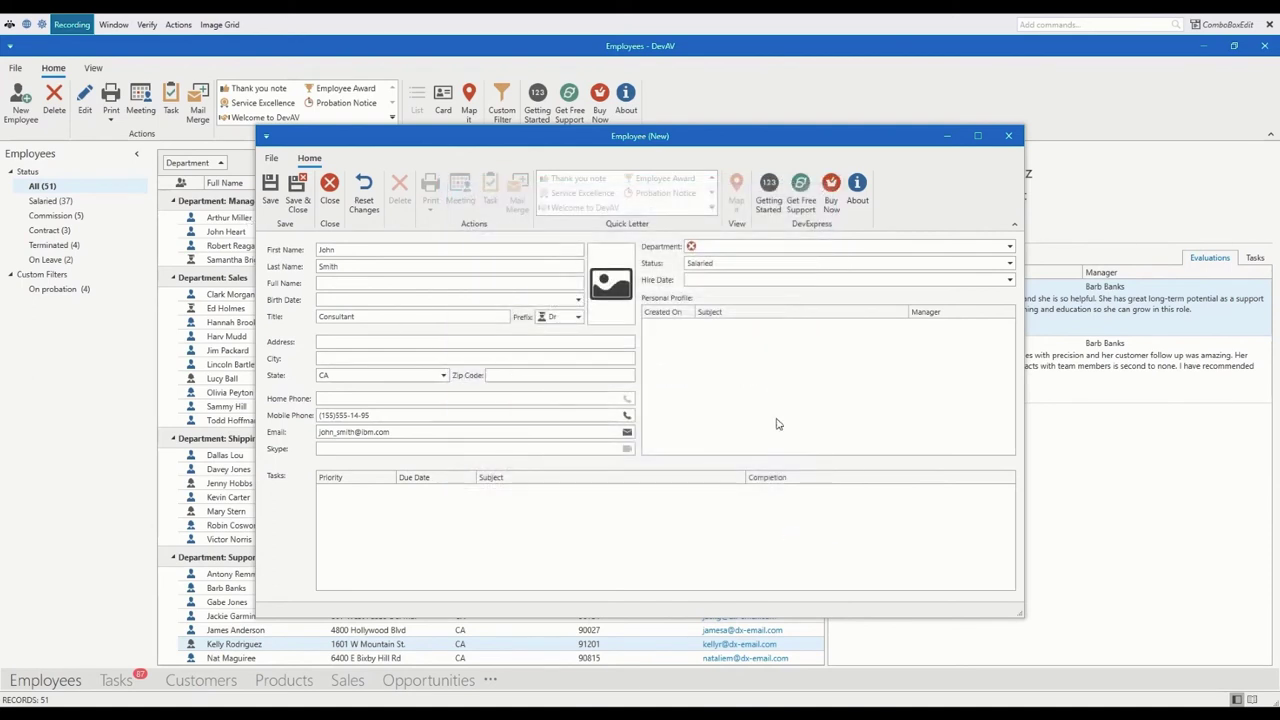
# Step: Pick IT from the Department dropdown, then close the form choosing No to saving
pyautogui.click(1010, 247)
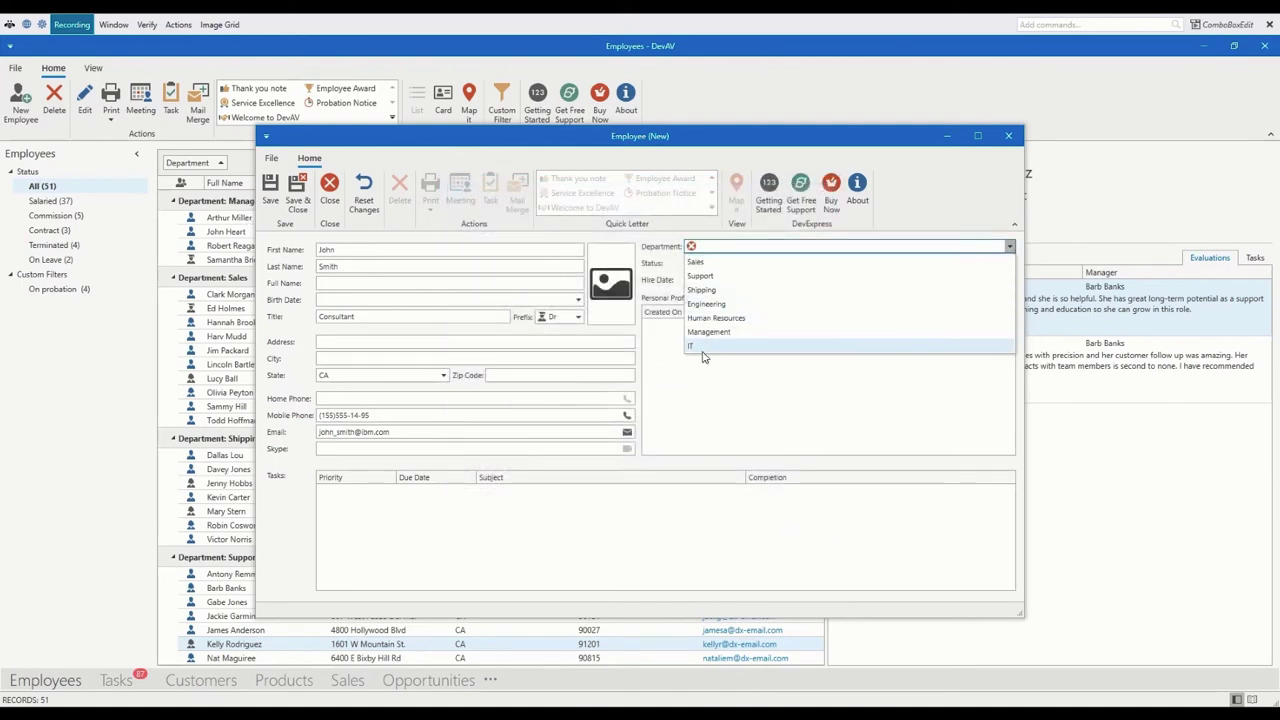
pyautogui.click(643, 241)
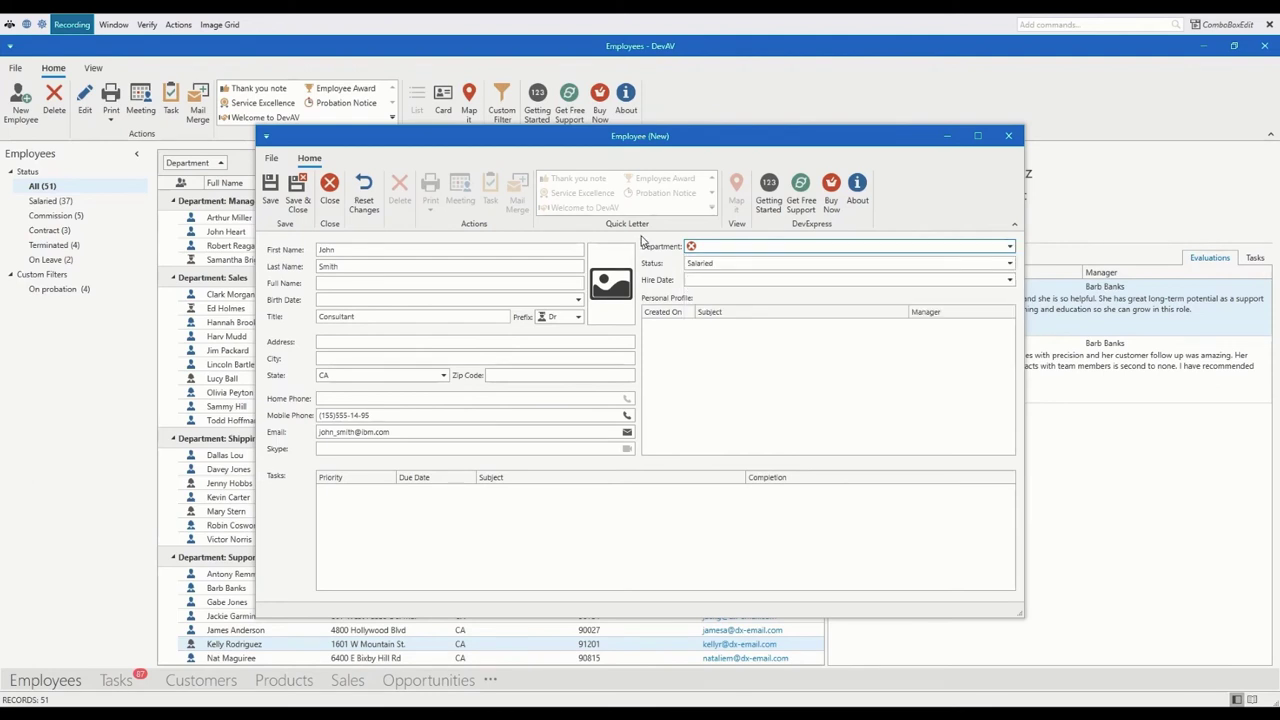
pyautogui.click(1008, 135)
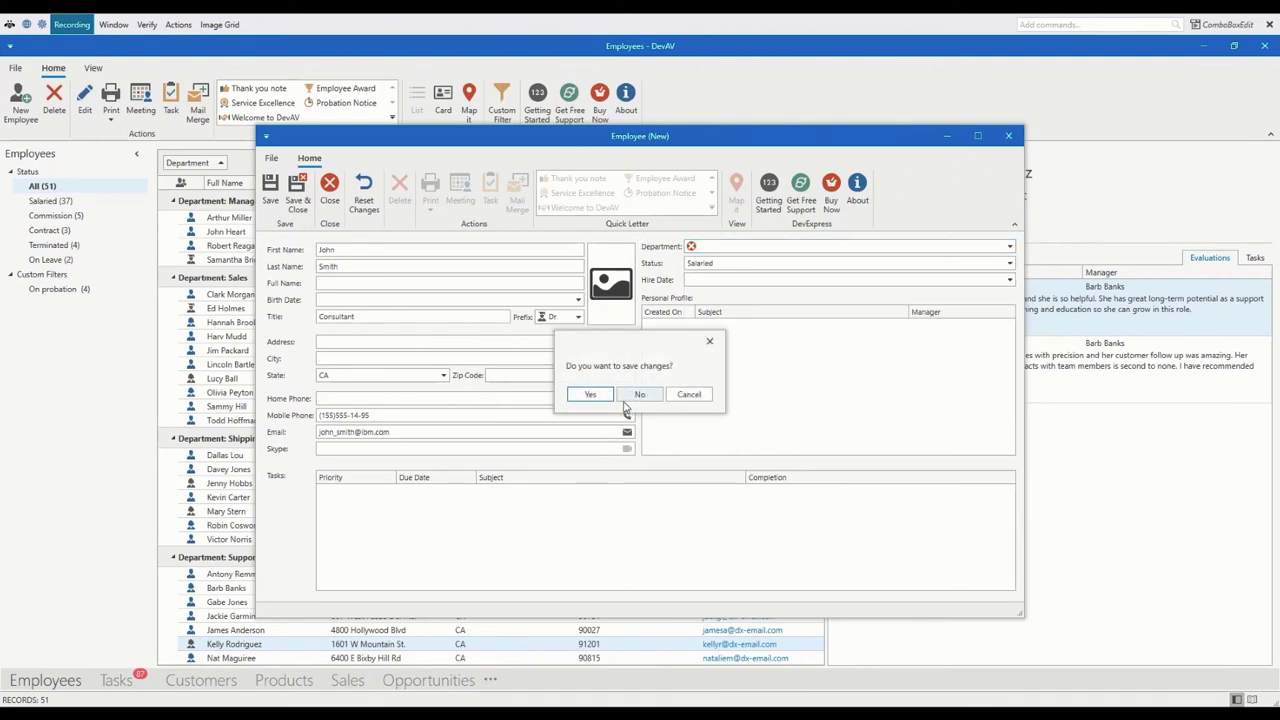
pyautogui.click(637, 395)
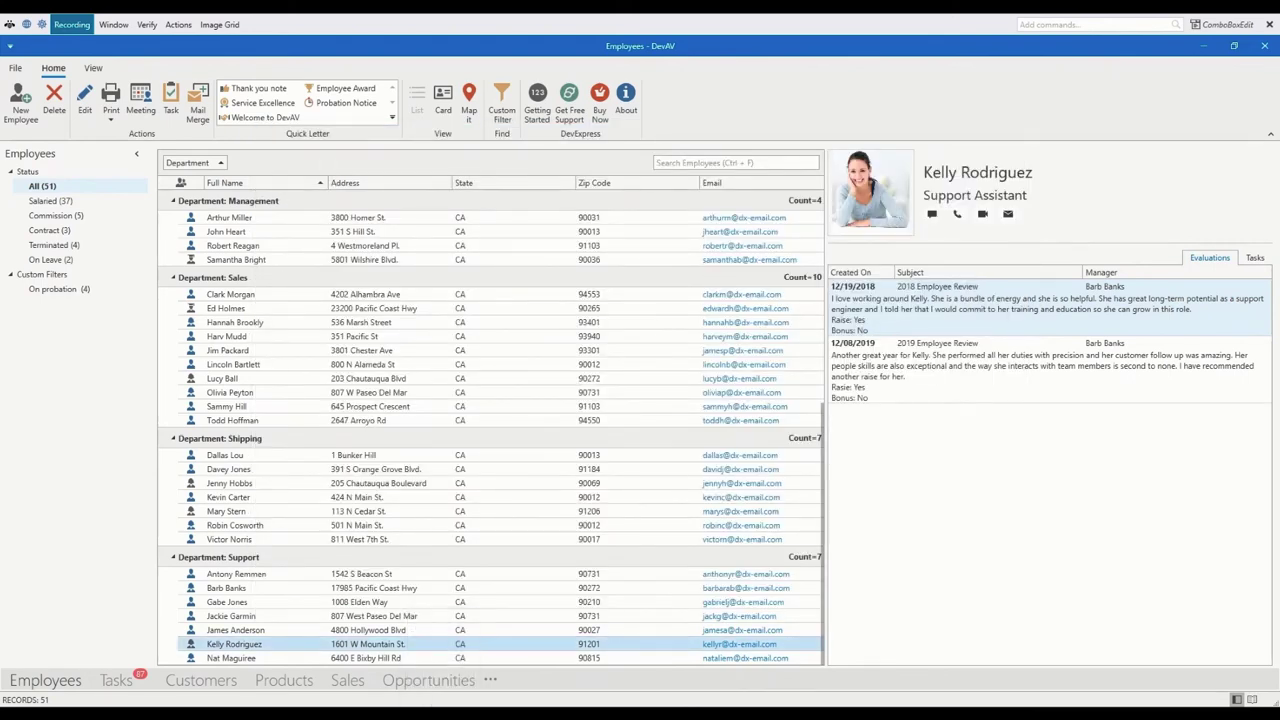
# Step: Return to the studio and run the script from the start
pyautogui.click(442, 714)
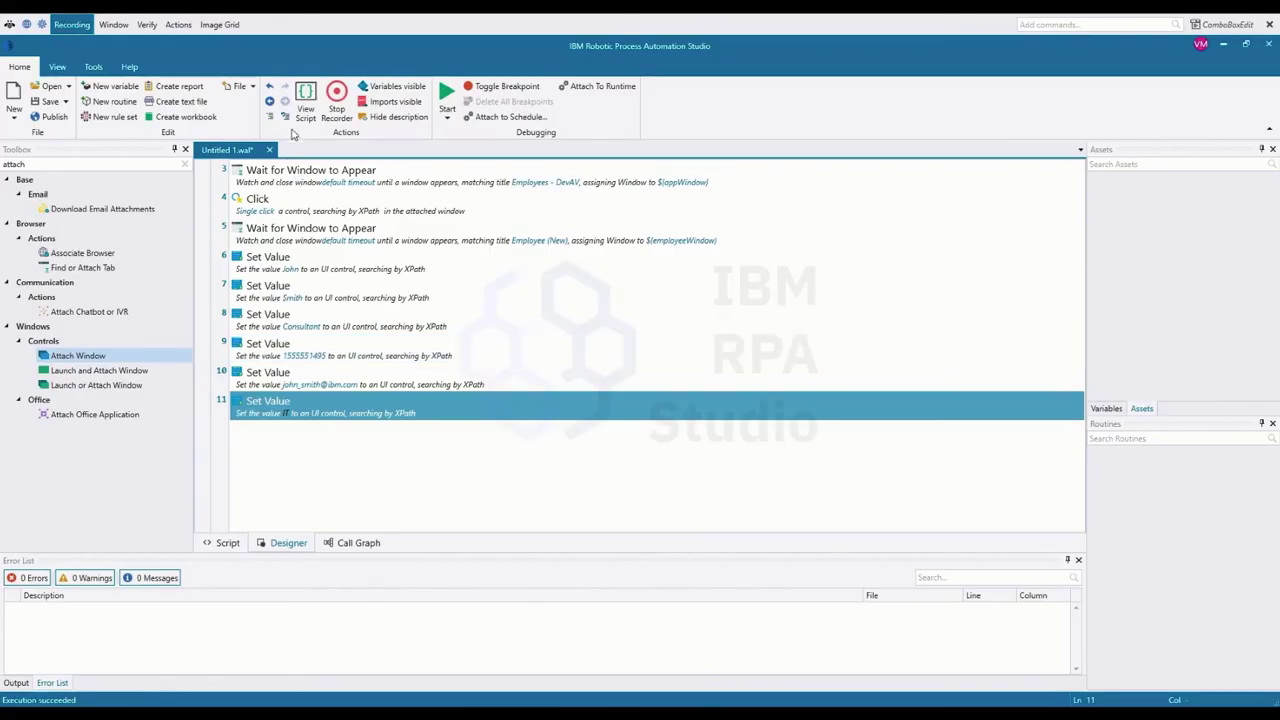
pyautogui.click(1270, 25)
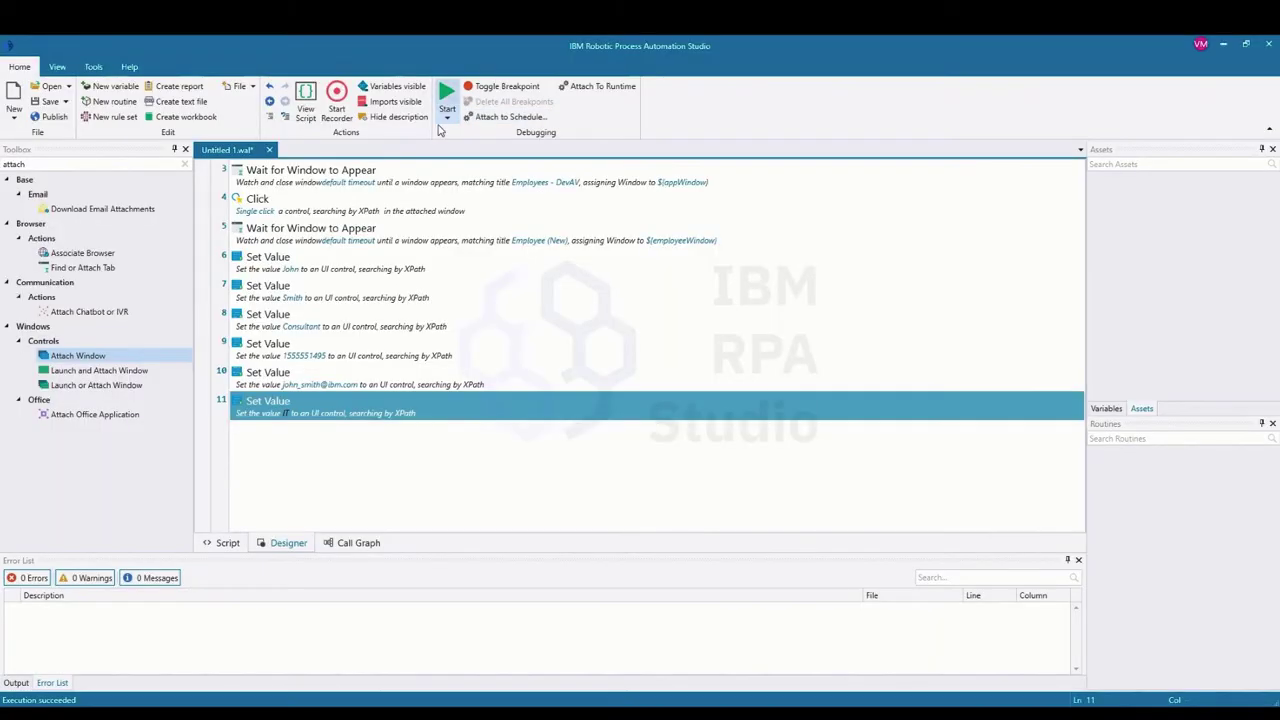
pyautogui.click(447, 95)
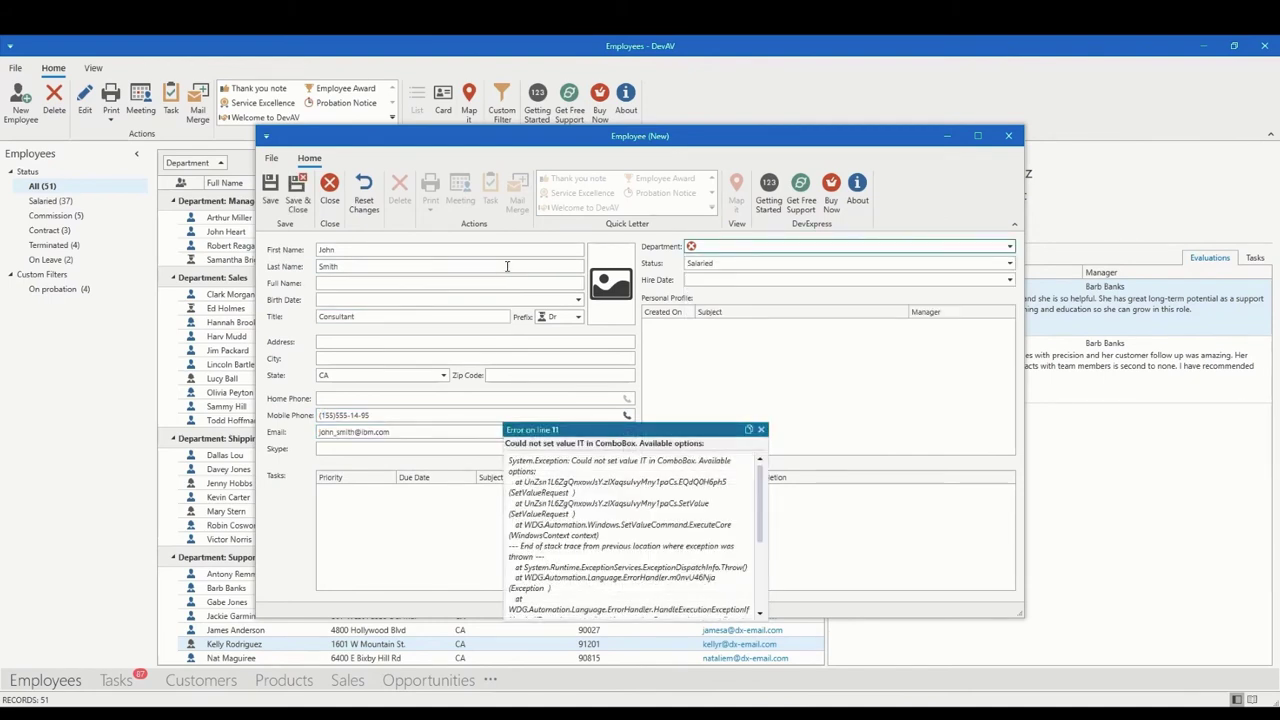
# Step: Read the 'Error on line 11' report's Available options details, then dismiss it
pyautogui.moveTo(629, 436); pyautogui.dragTo(596, 271)
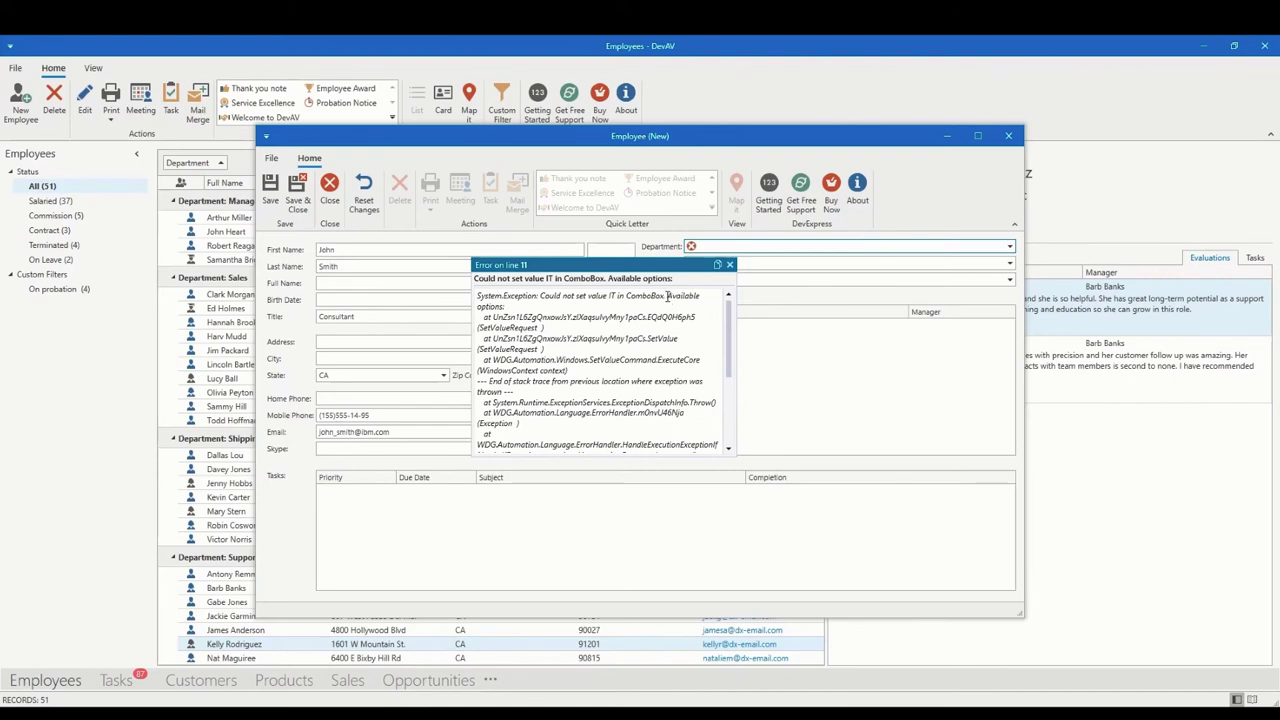
pyautogui.moveTo(667, 296); pyautogui.dragTo(509, 305)
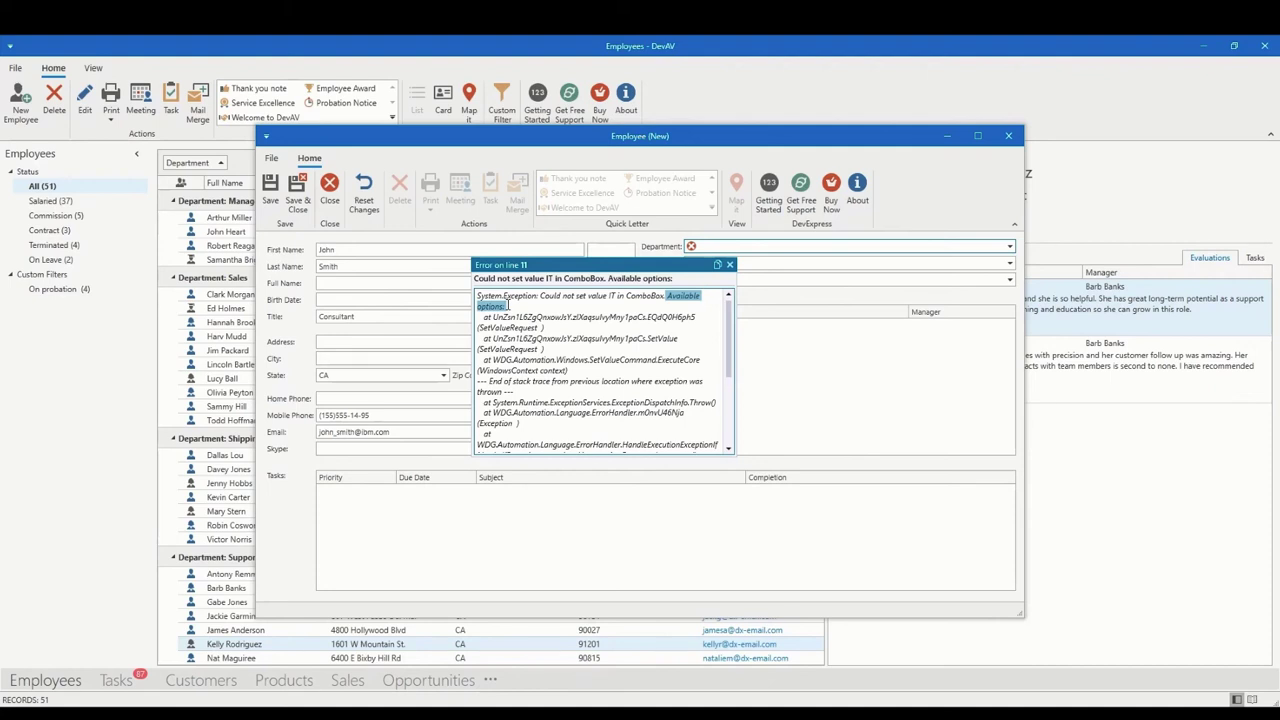
pyautogui.click(512, 311)
pyautogui.click(730, 265)
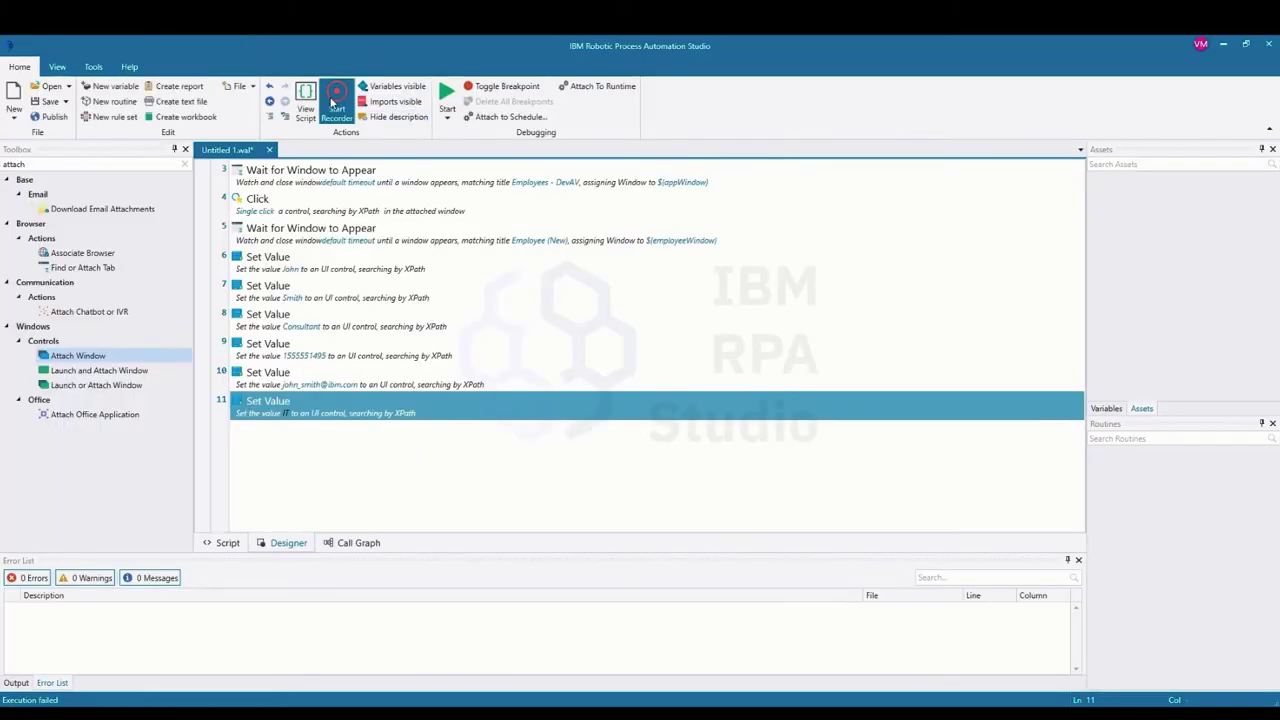
# Step: Stop debugging, start the recorder, and capture DevAV's Department combo box as target
pyautogui.click(335, 104)
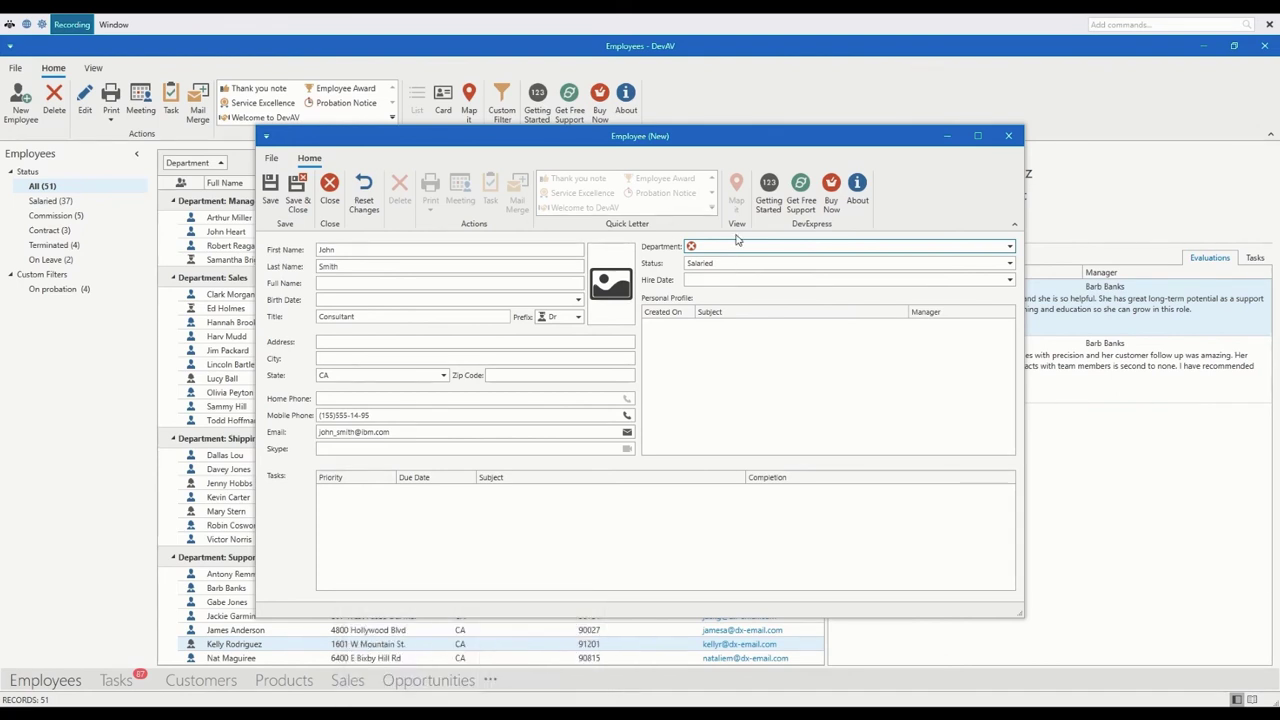
pyautogui.moveTo(742, 254)
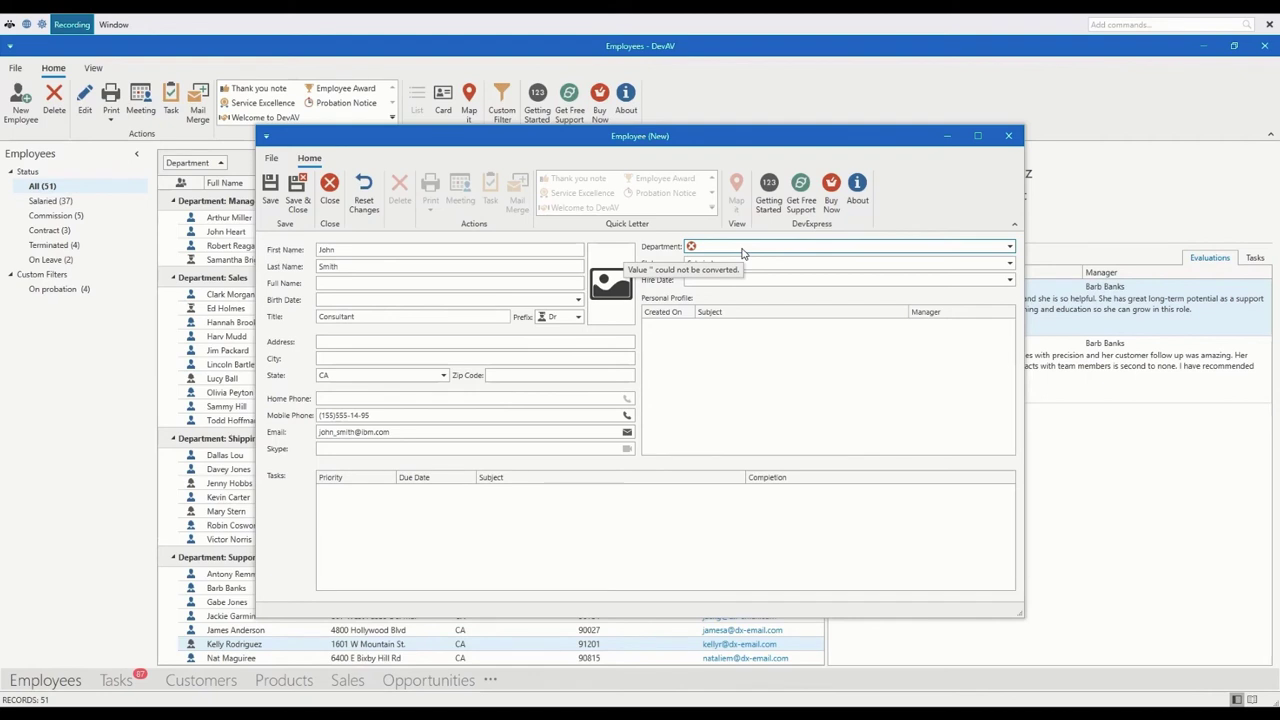
pyautogui.press('ctrl')
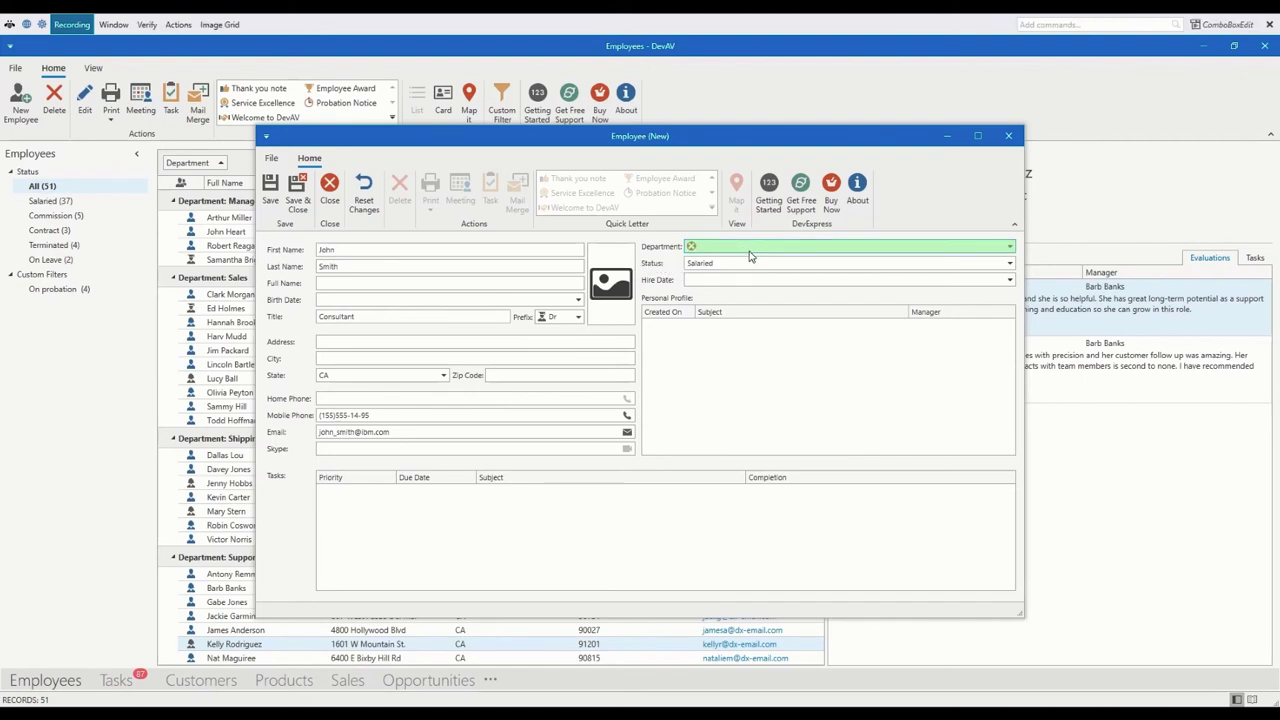
# Step: Inspect the Department box's control tree and properties, then view its department list
pyautogui.click(1196, 34)
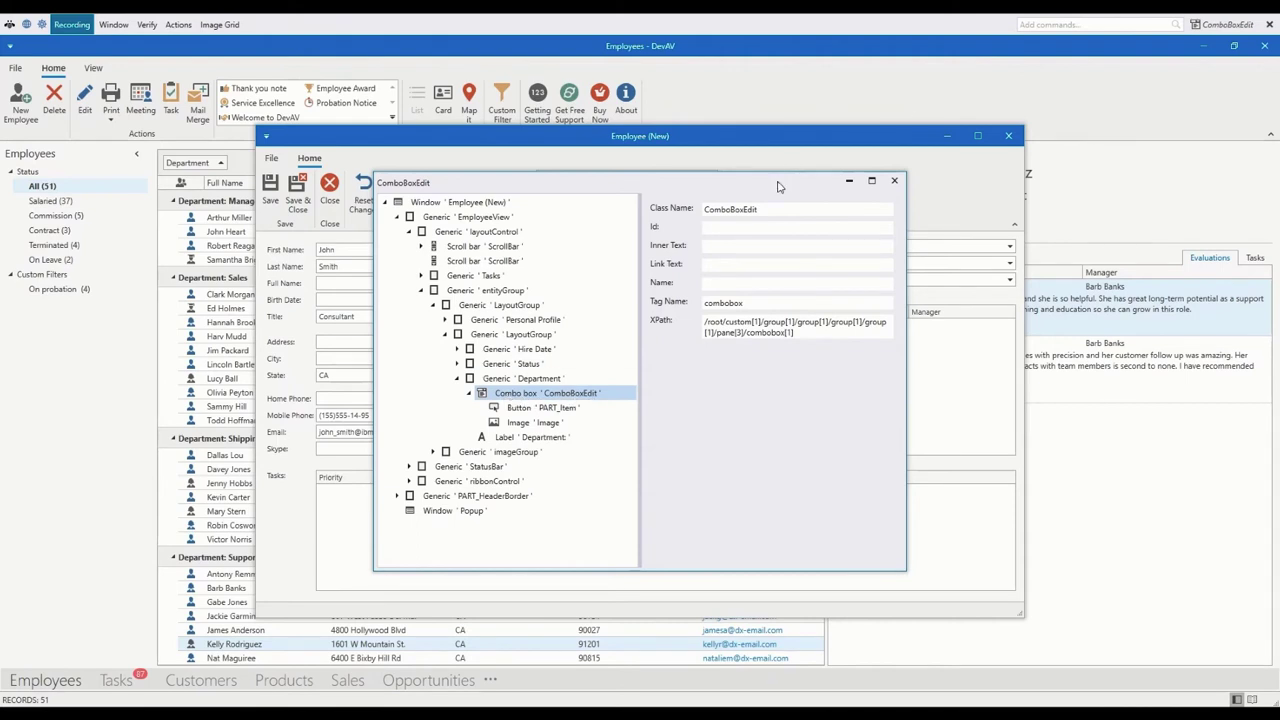
pyautogui.moveTo(781, 187); pyautogui.dragTo(513, 217)
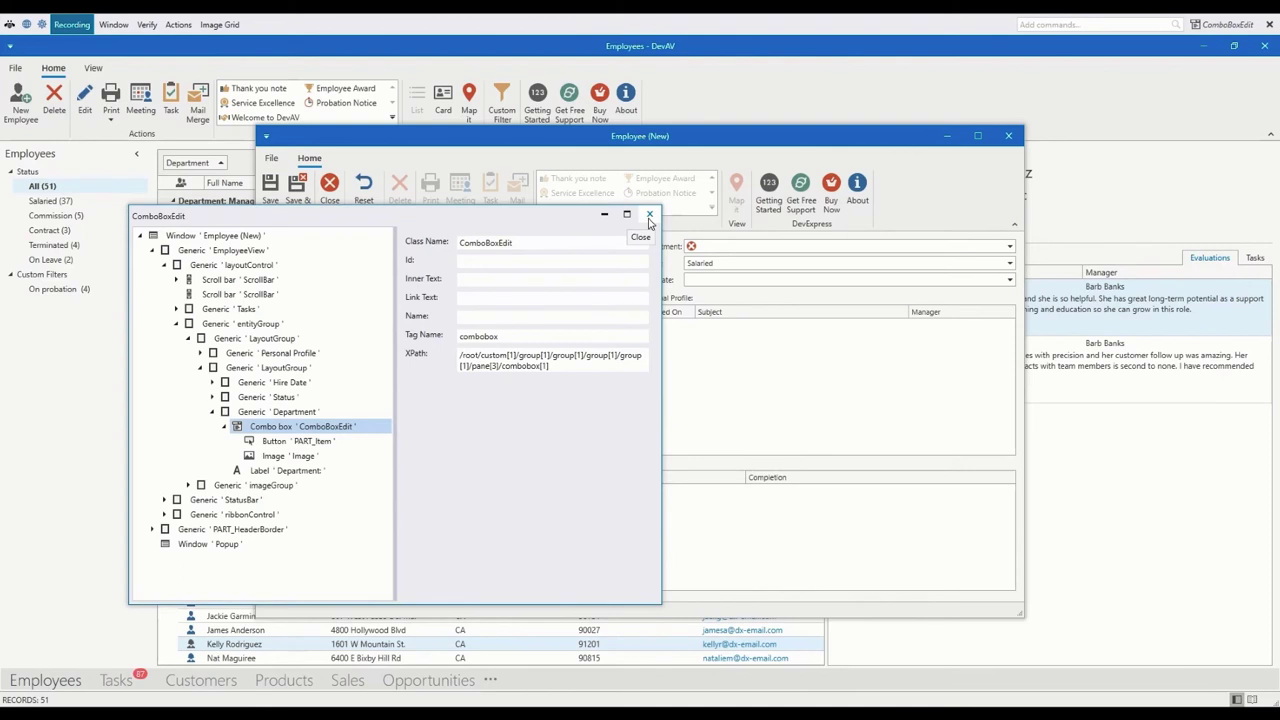
pyautogui.click(649, 216)
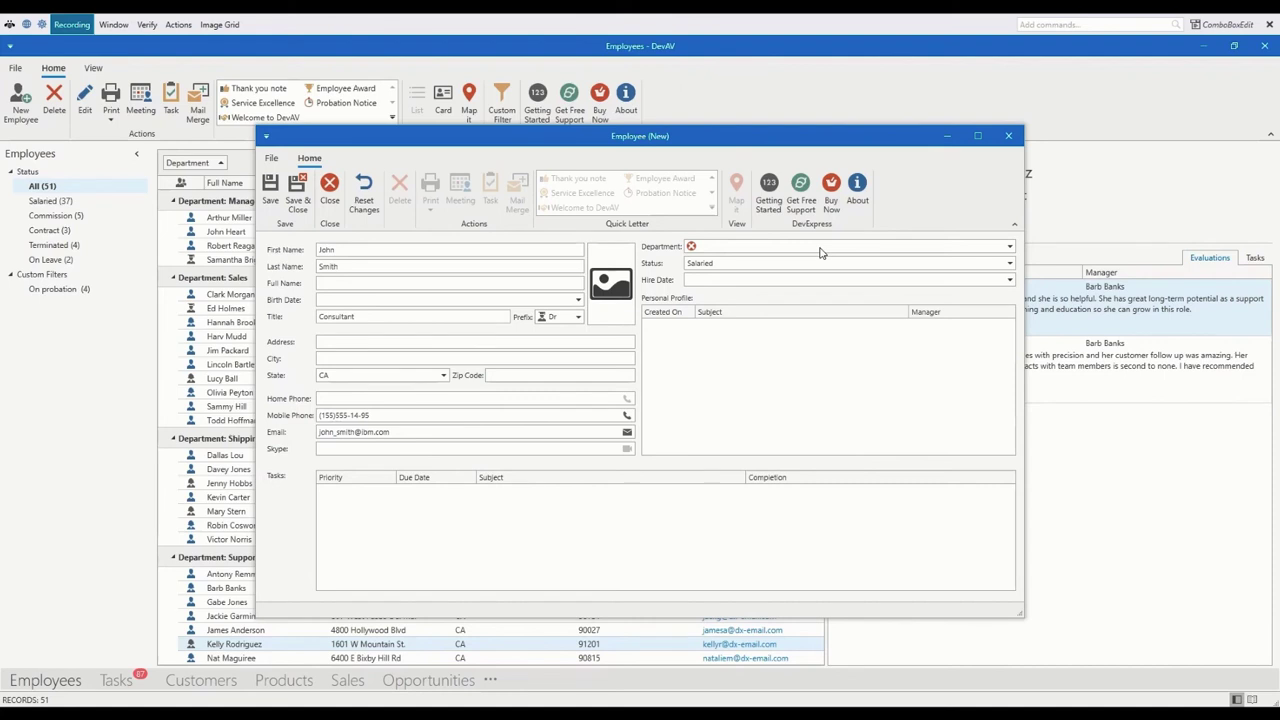
pyautogui.click(819, 248)
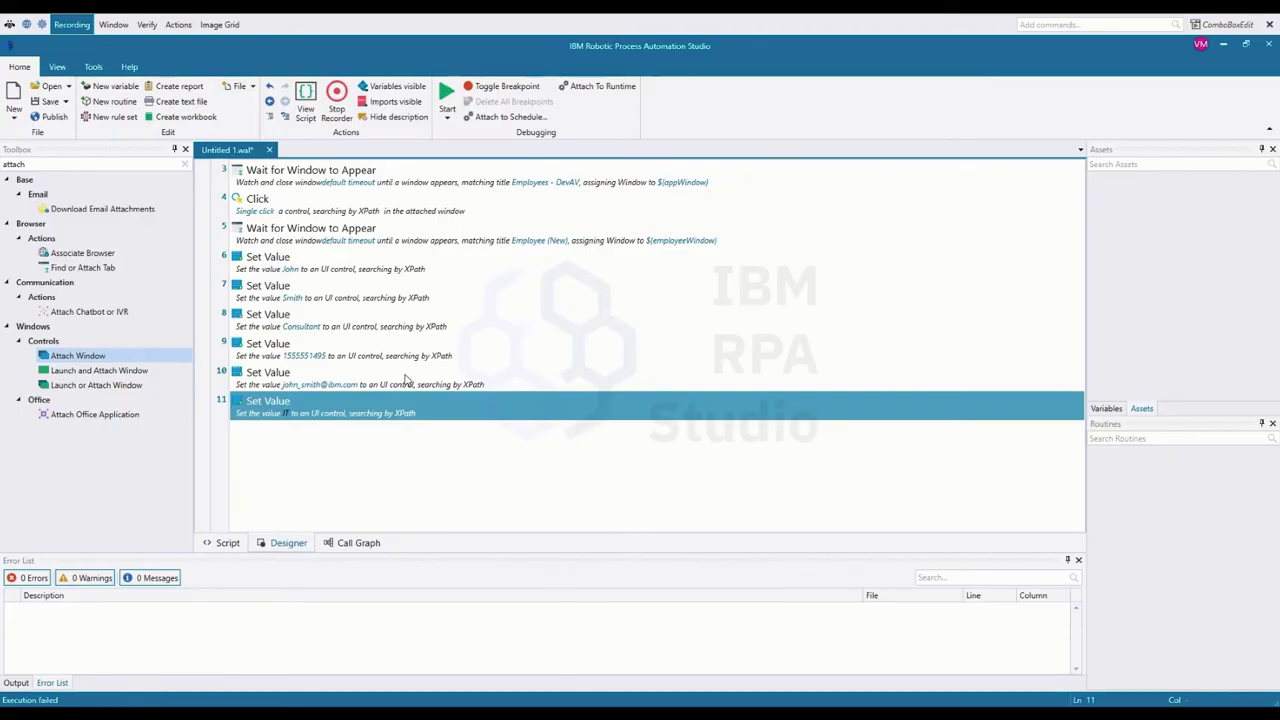
# Step: Open step 11's Set Value settings and confirm value IT with Equal to match
pyautogui.doubleClick(295, 408)
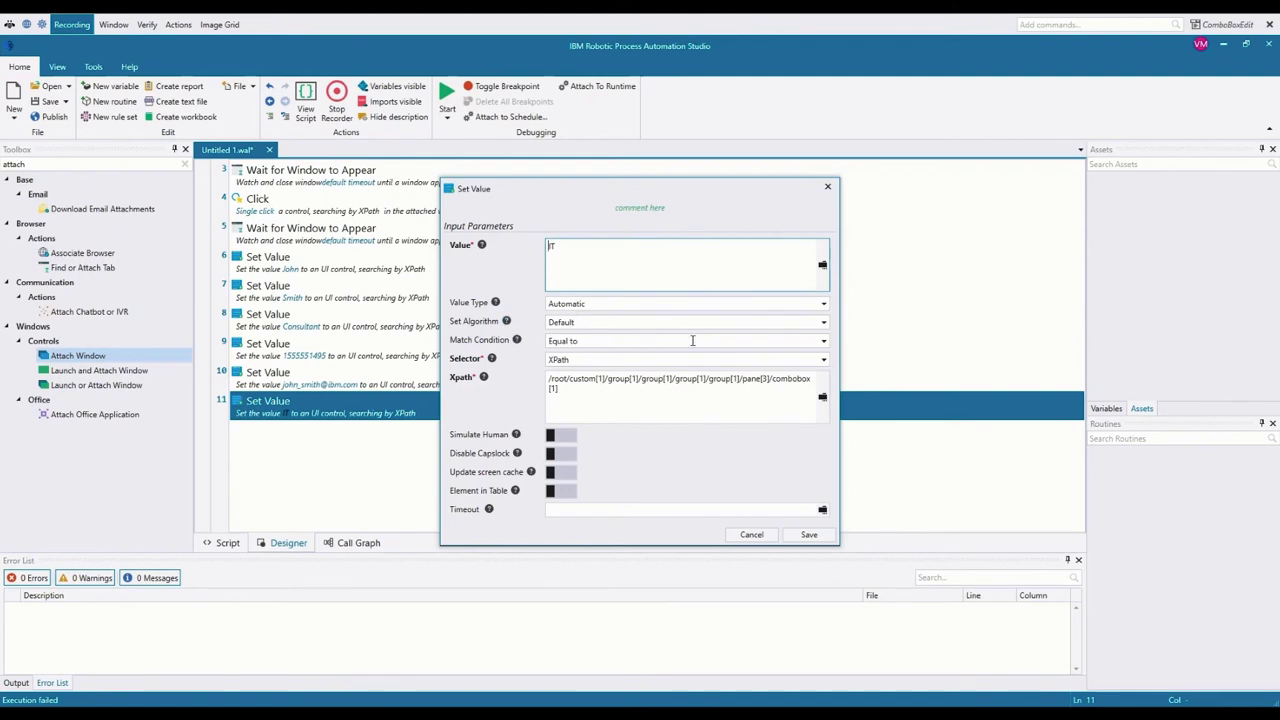
pyautogui.click(824, 342)
pyautogui.click(824, 343)
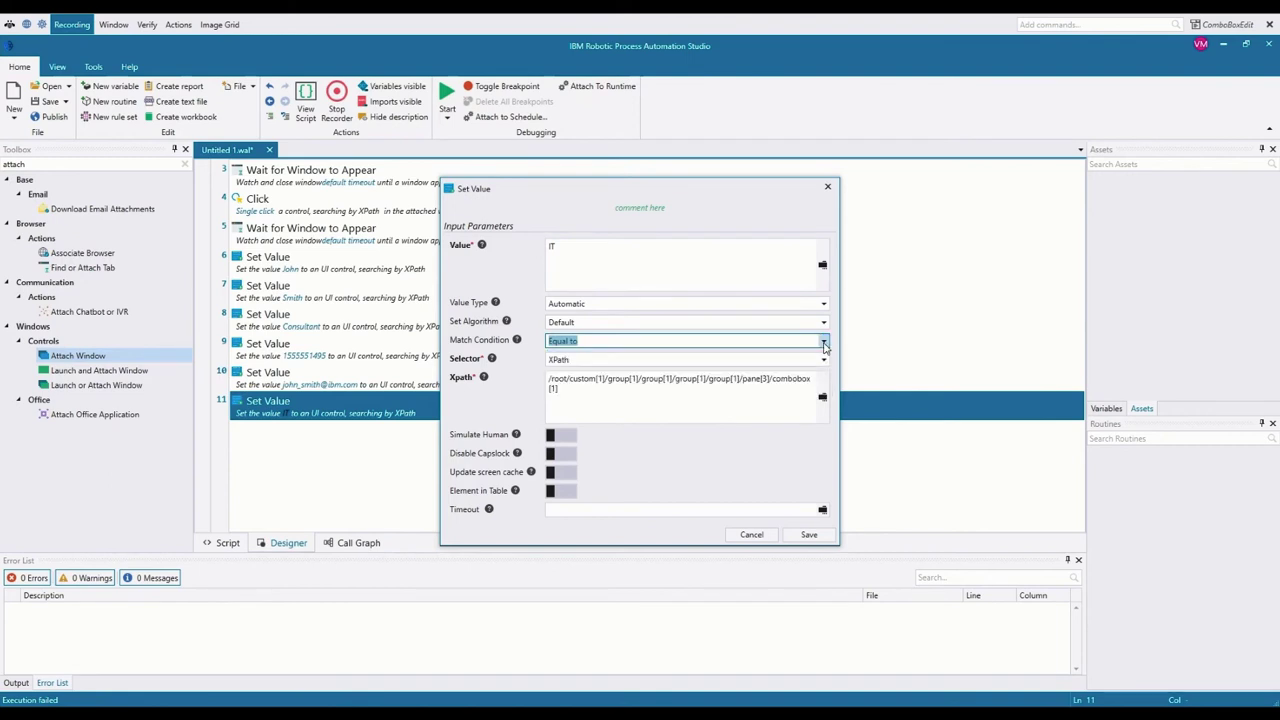
pyautogui.doubleClick(584, 250)
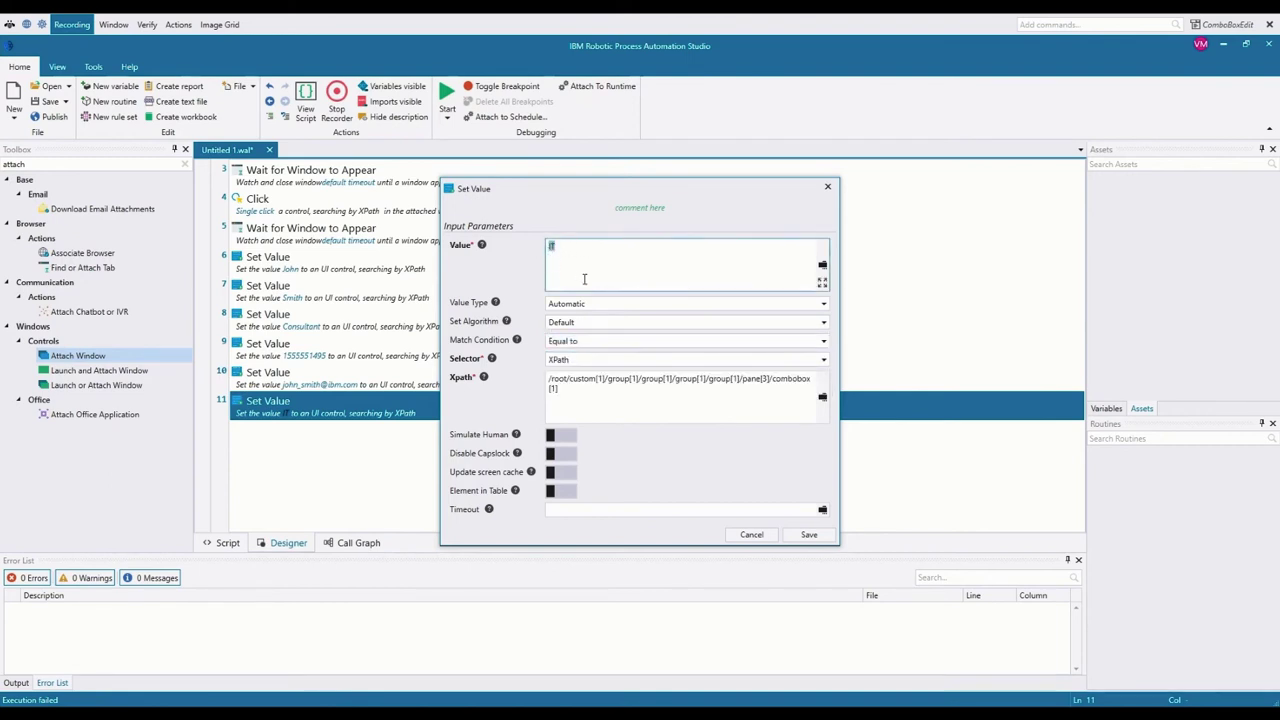
pyautogui.click(824, 342)
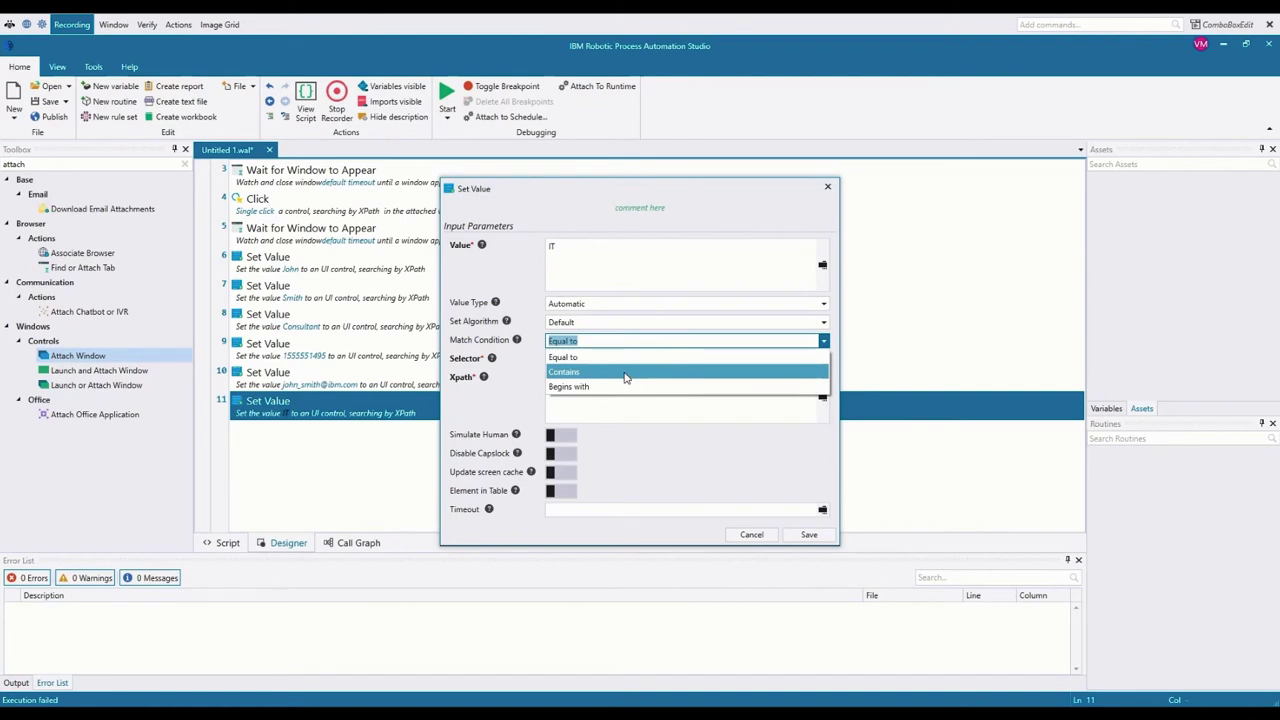
pyautogui.click(588, 358)
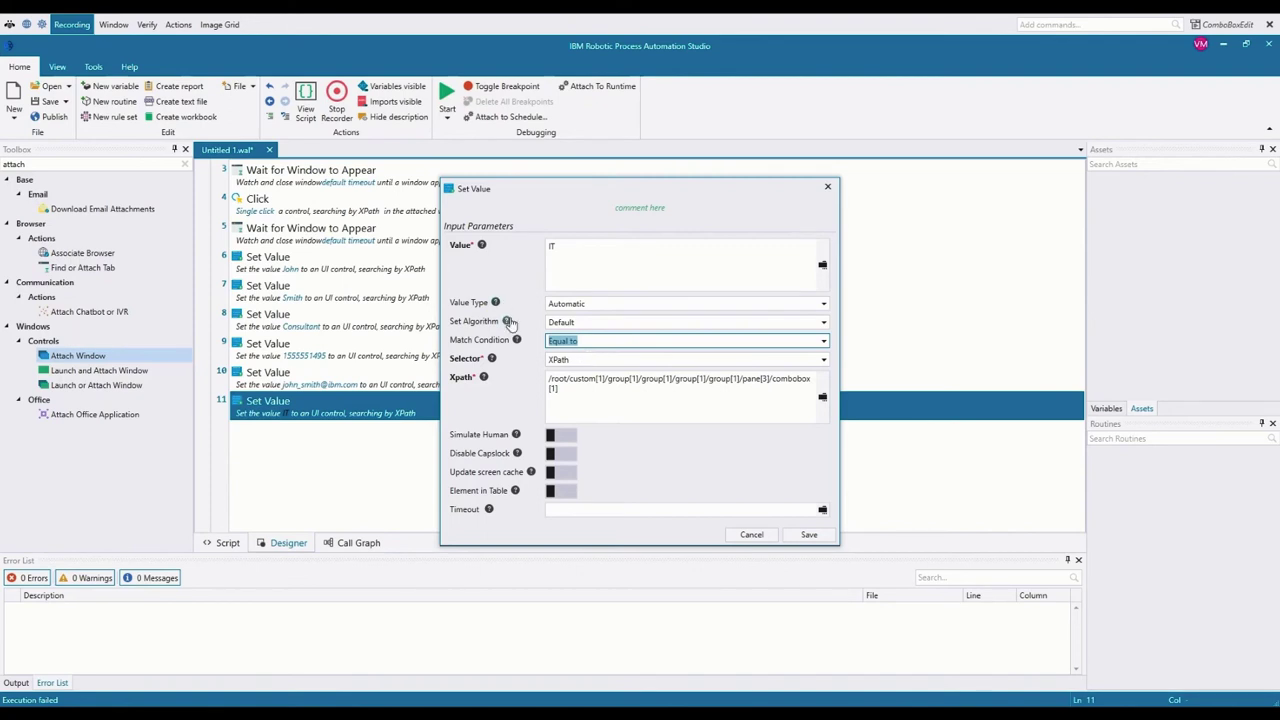
# Step: Check the value type choices without changing them, then bring the DevAV form forward
pyautogui.click(825, 305)
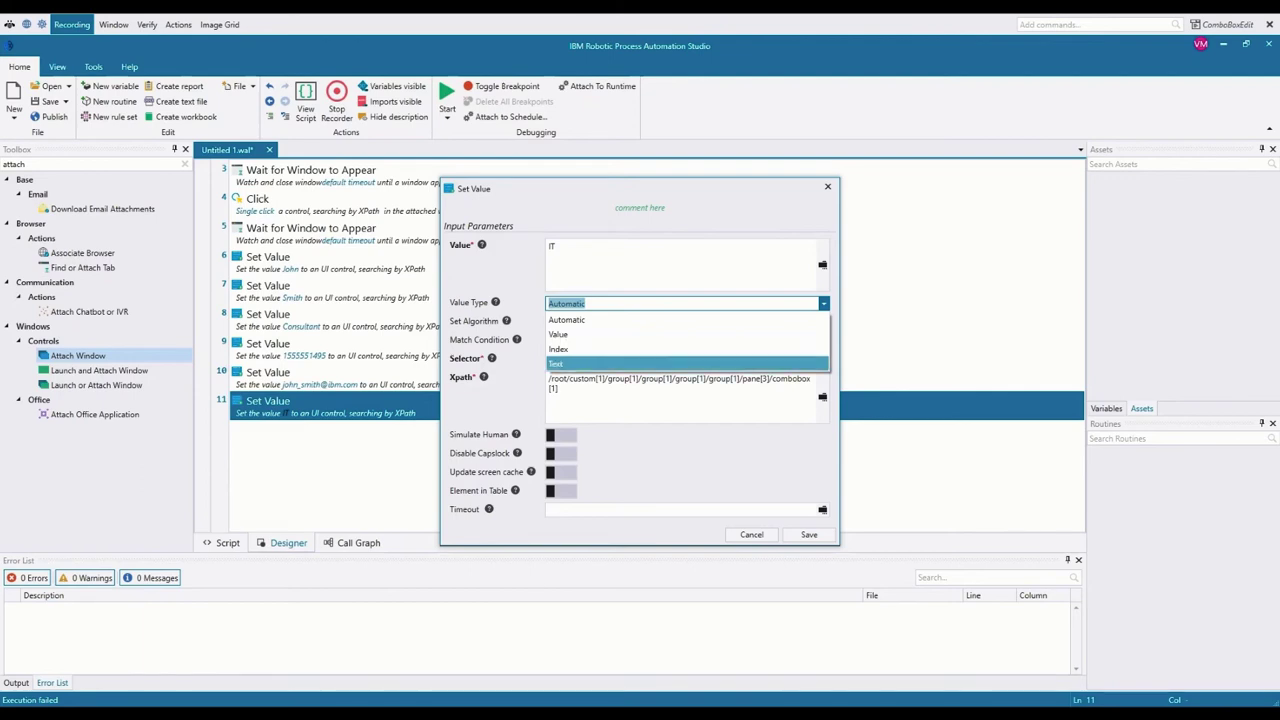
pyautogui.click(475, 710)
pyautogui.click(518, 668)
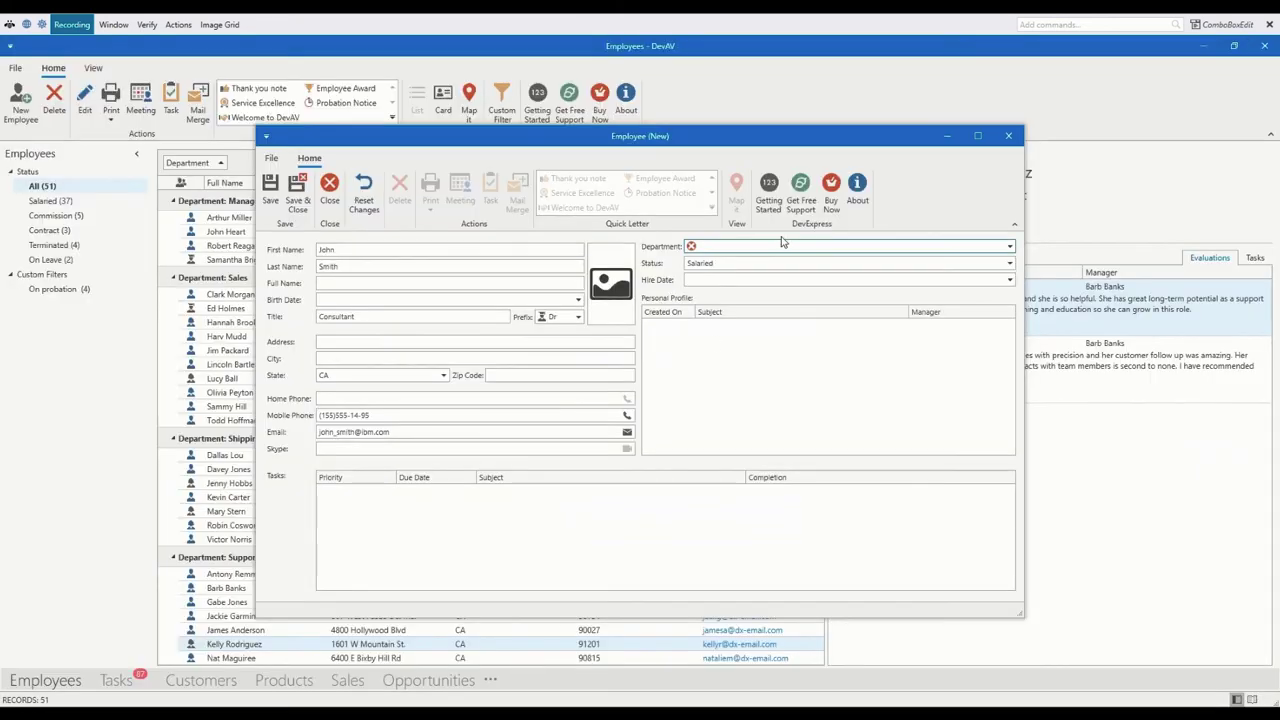
# Step: Check the order of DevAV's department options, then return to step 11's Set Value window
pyautogui.click(1008, 246)
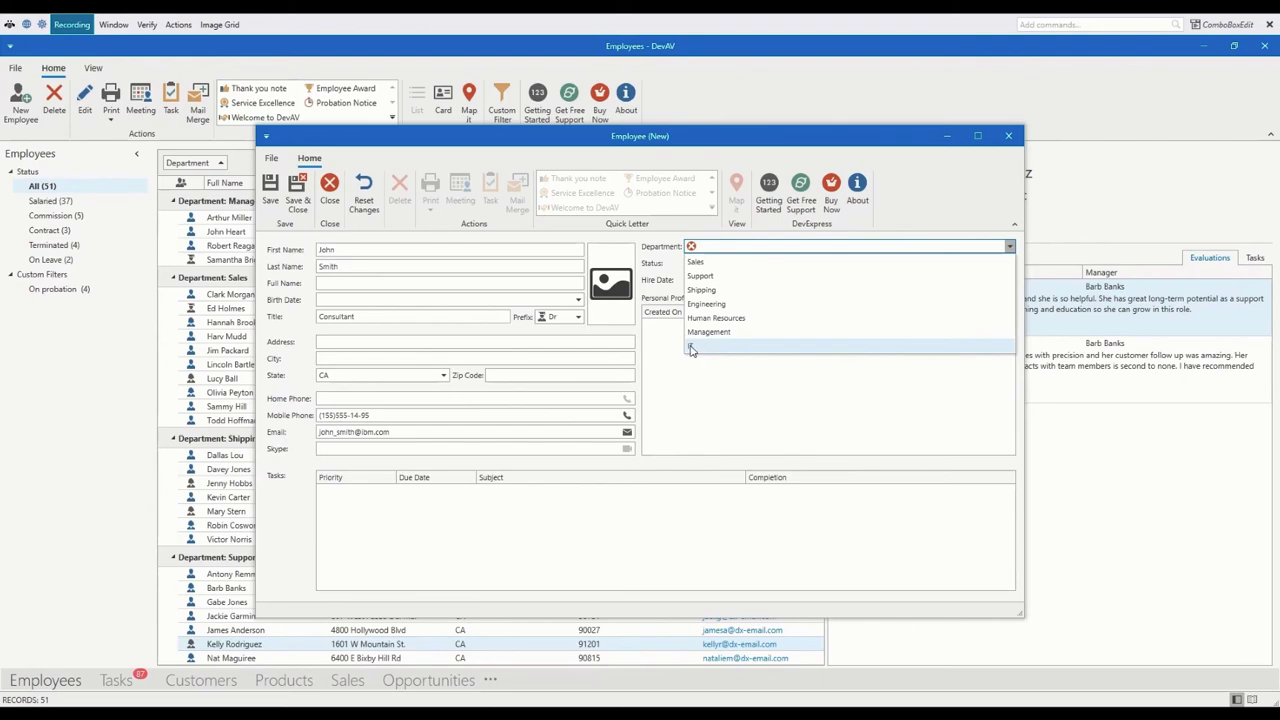
pyautogui.click(607, 714)
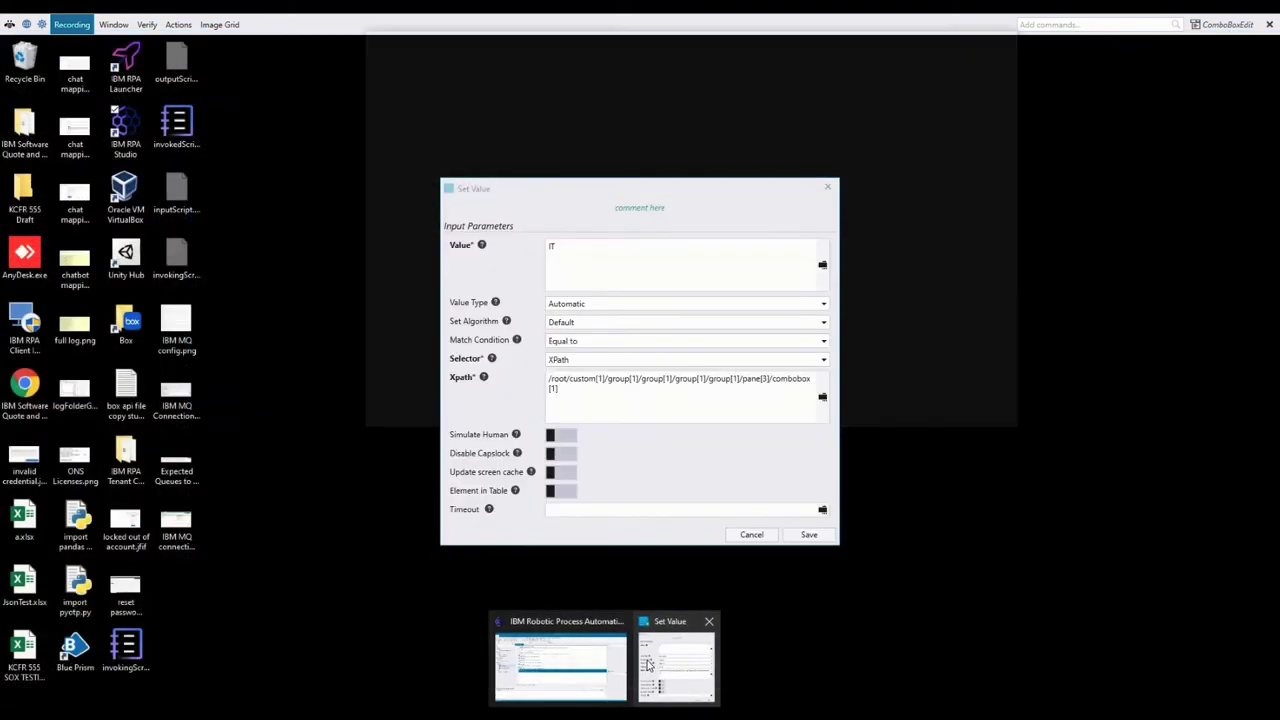
pyautogui.click(650, 666)
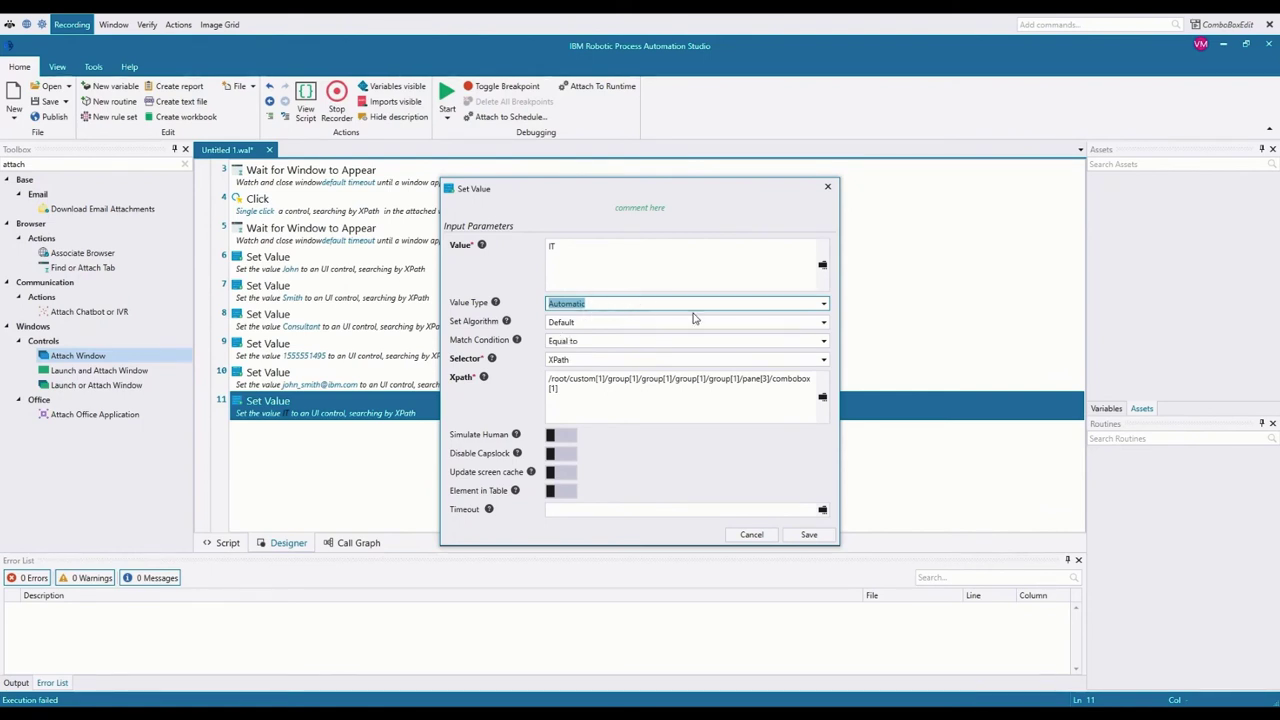
# Step: Set step 11's value type to Index and replace the value IT with 7
pyautogui.click(824, 308)
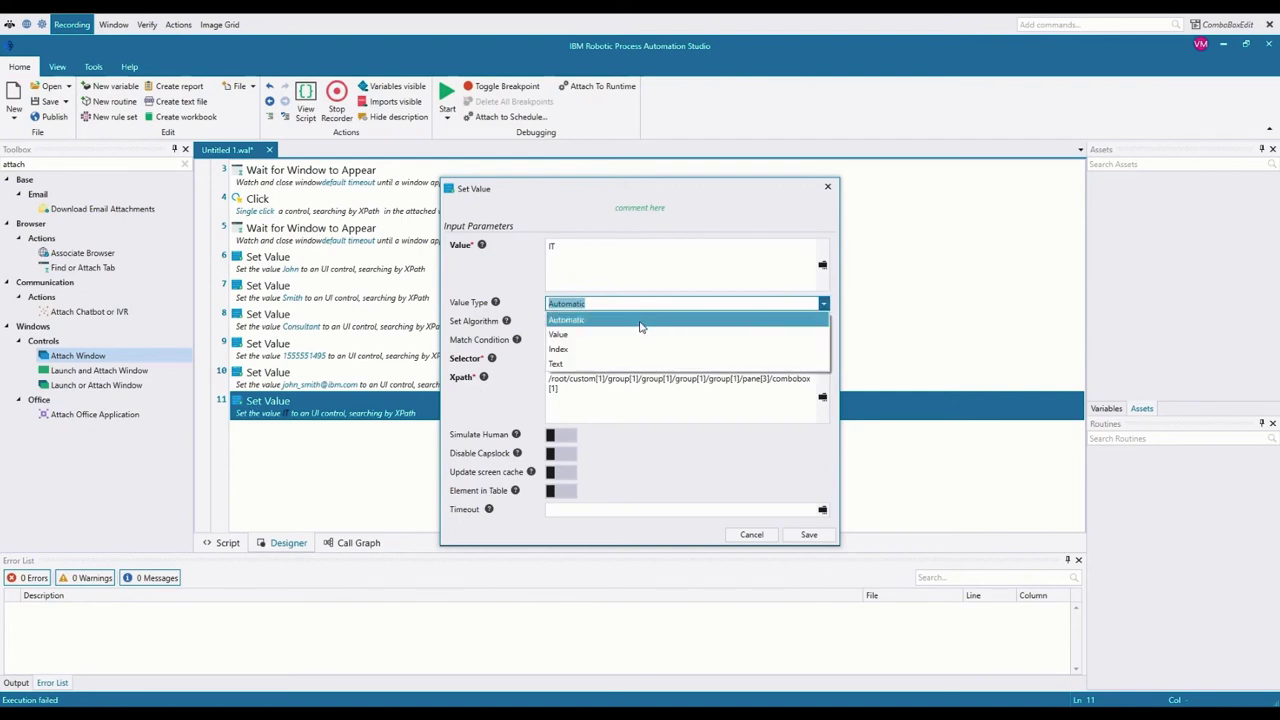
pyautogui.click(577, 350)
pyautogui.doubleClick(562, 246)
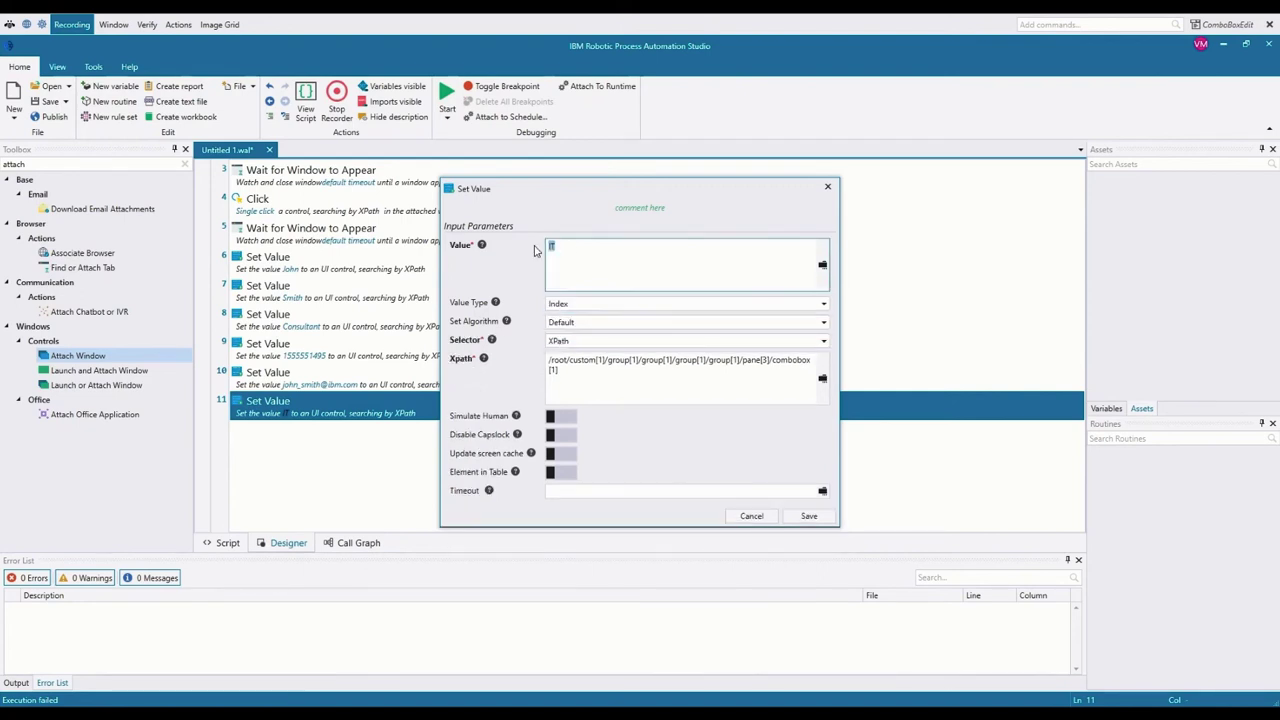
pyautogui.write('7')
# Step: Count the Department options in DevAV's Employee (New) form, then return to Set Value
pyautogui.click(490, 703)
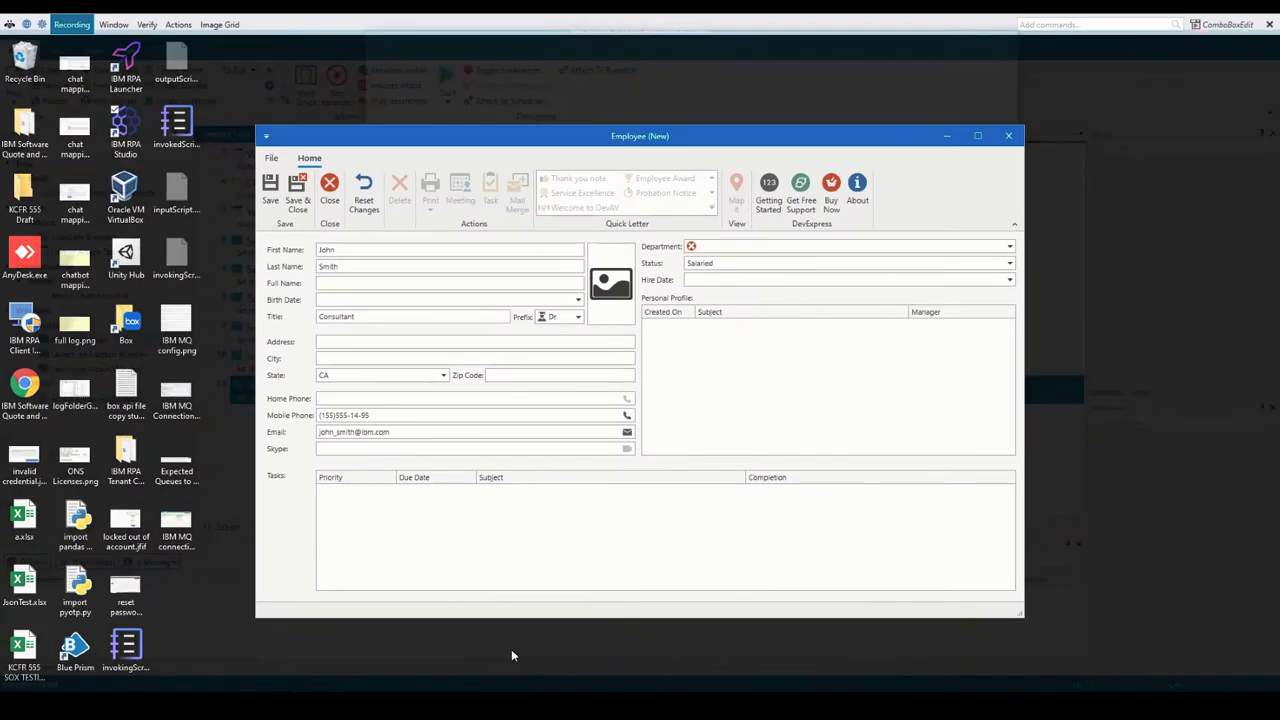
pyautogui.click(511, 649)
pyautogui.click(1008, 248)
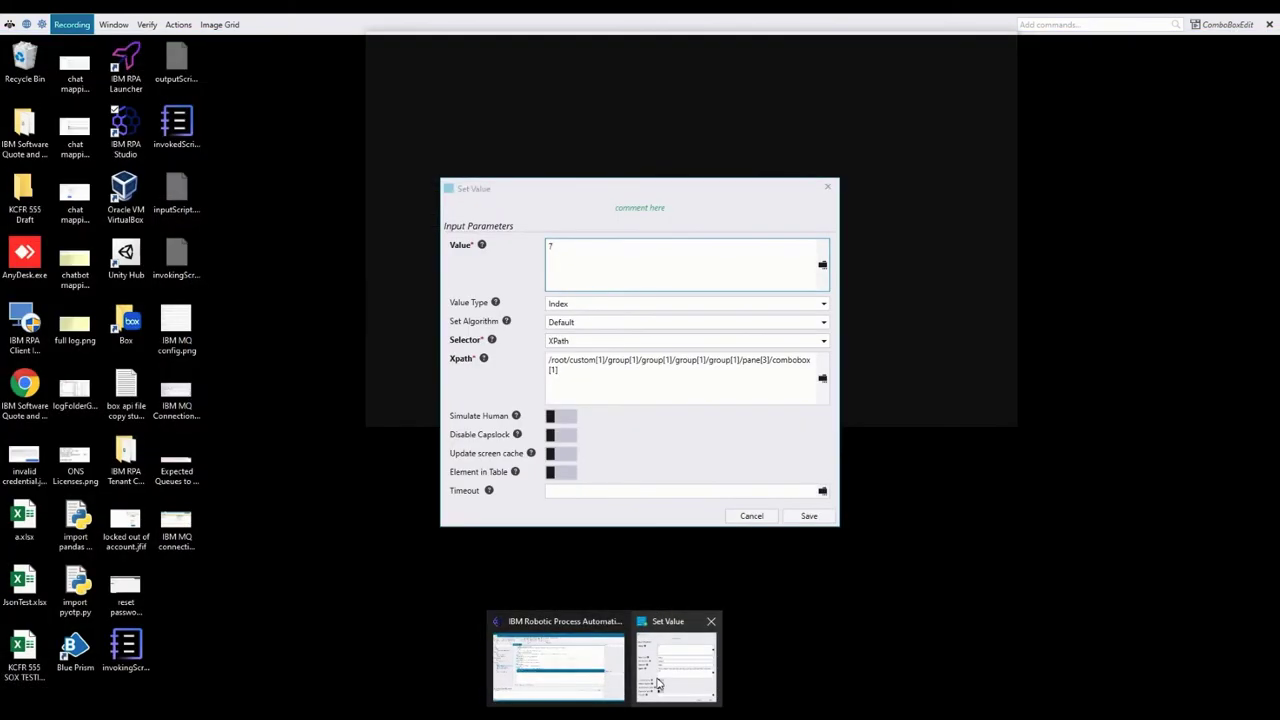
pyautogui.click(657, 684)
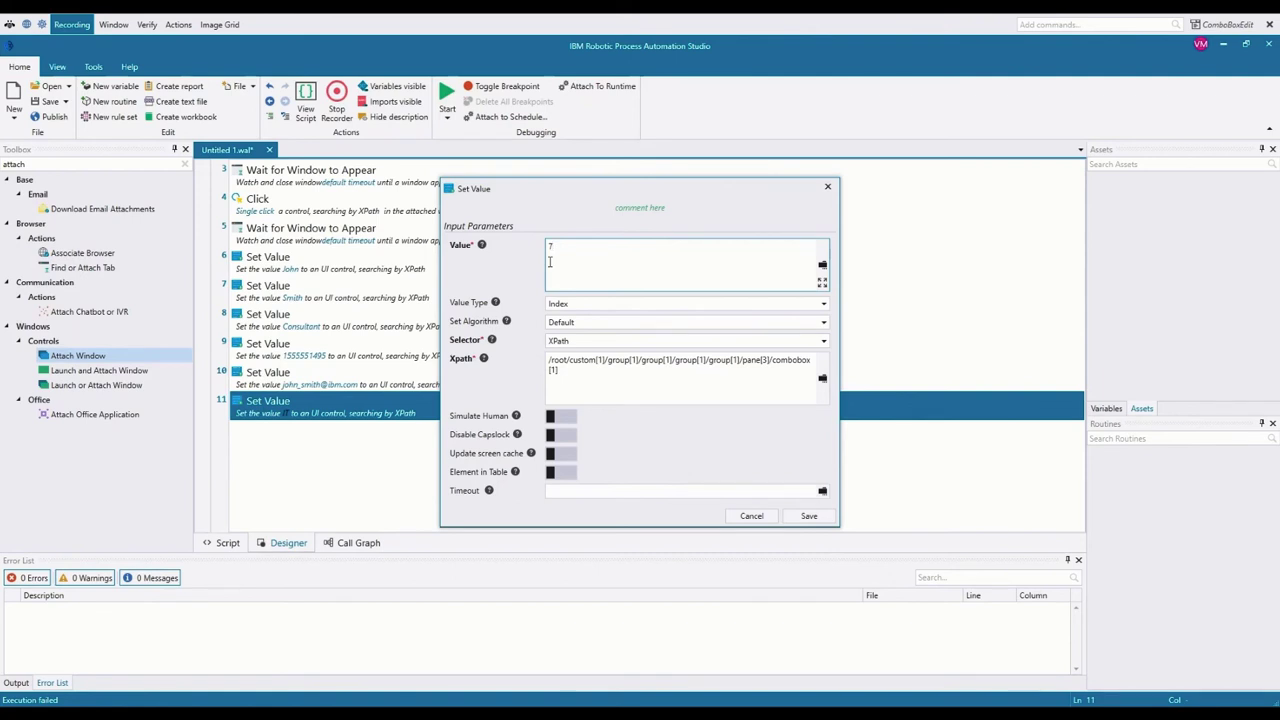
# Step: Set step 11 to value IT as Text with the Focus and Type algorithm, and save
pyautogui.click(825, 308)
pyautogui.click(825, 308)
pyautogui.click(593, 372)
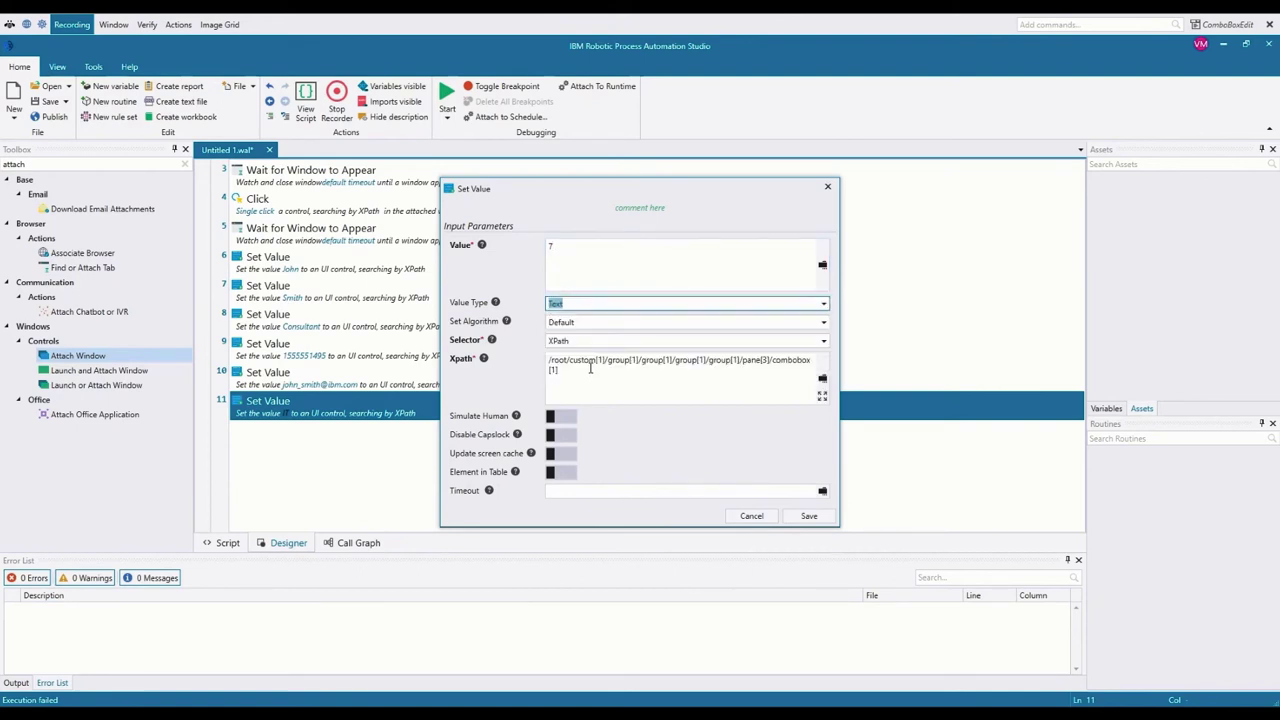
pyautogui.click(590, 246)
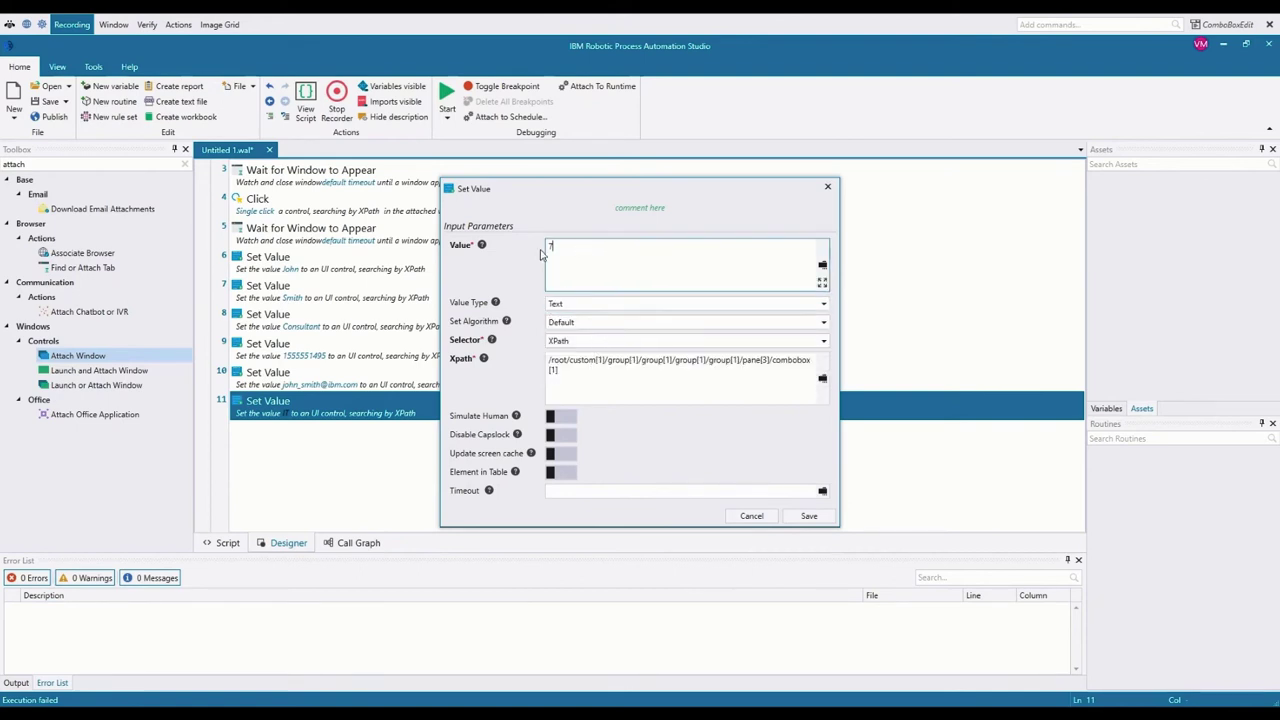
pyautogui.write('IT')
pyautogui.click(824, 324)
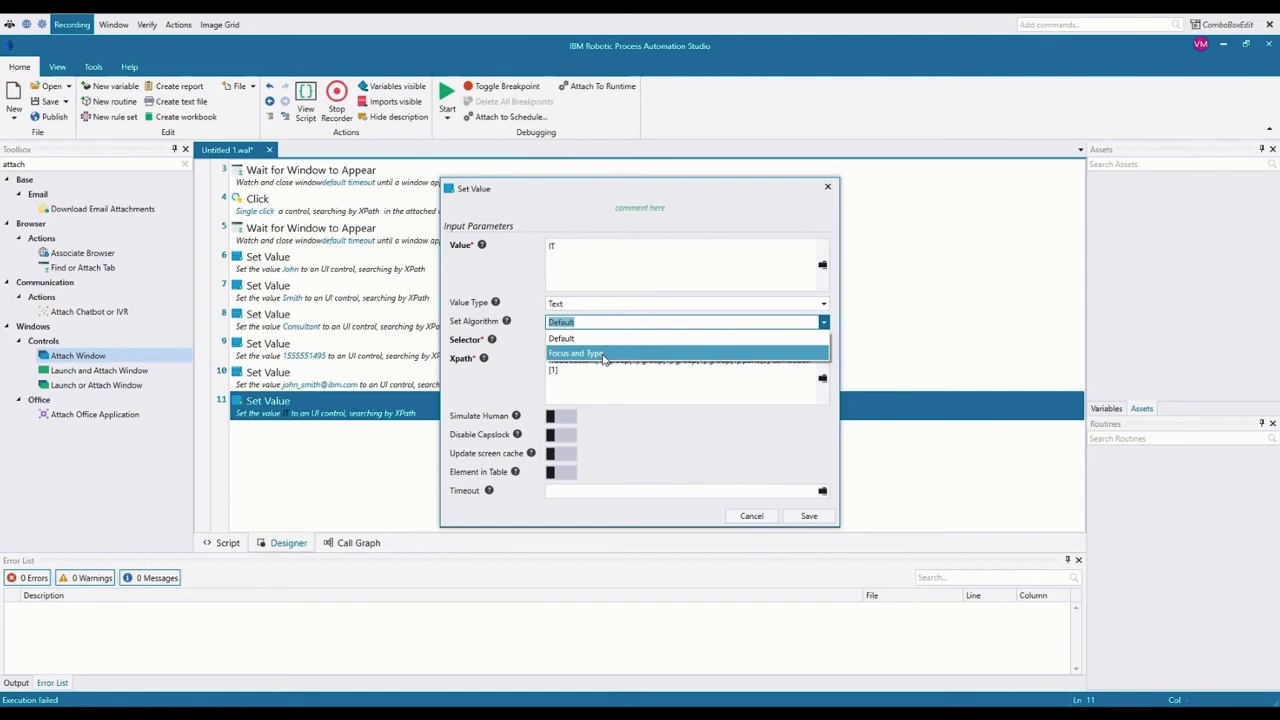
pyautogui.click(590, 354)
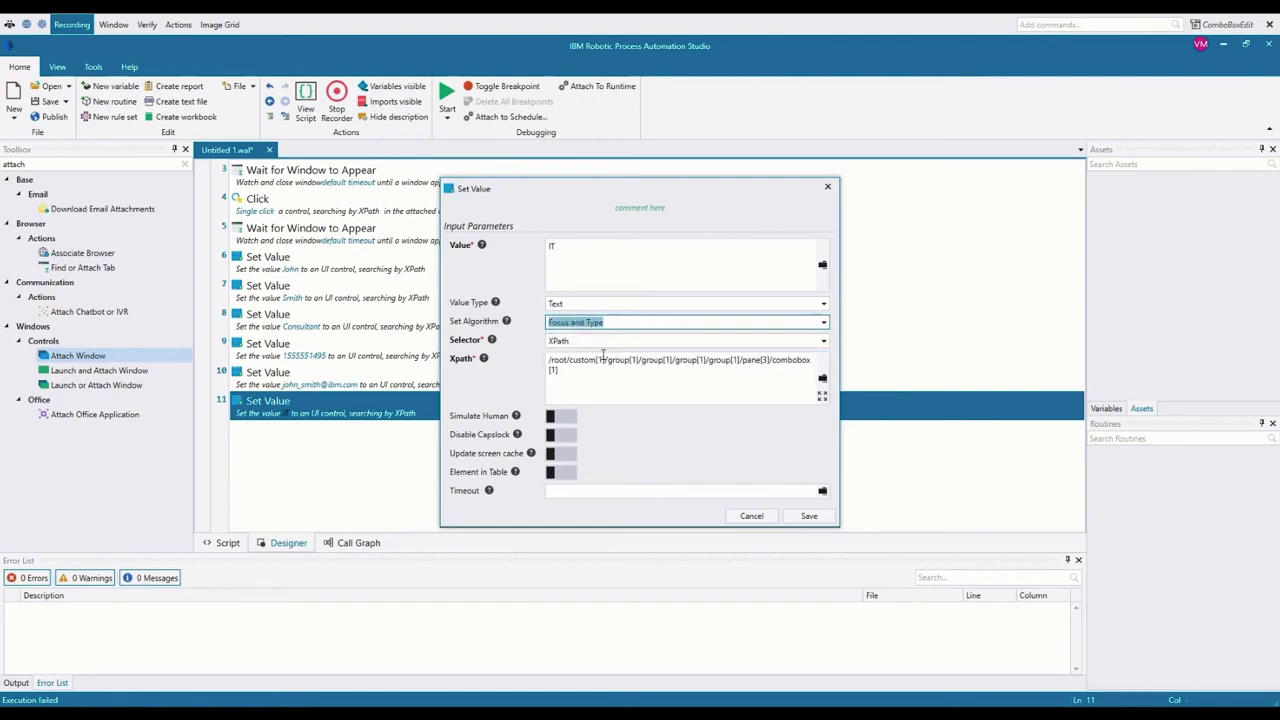
pyautogui.click(811, 516)
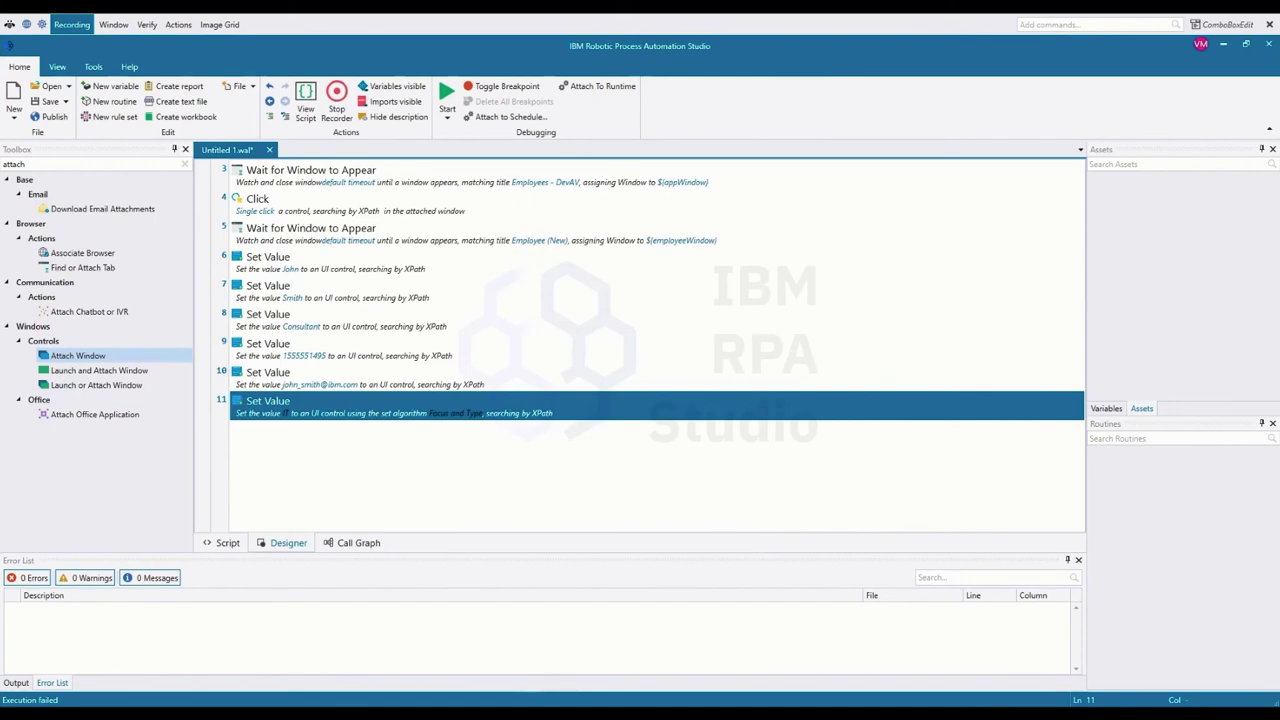
# Step: Pick IT in the Employee (New) form's Department list
pyautogui.moveTo(476, 714)
pyautogui.click(534, 682)
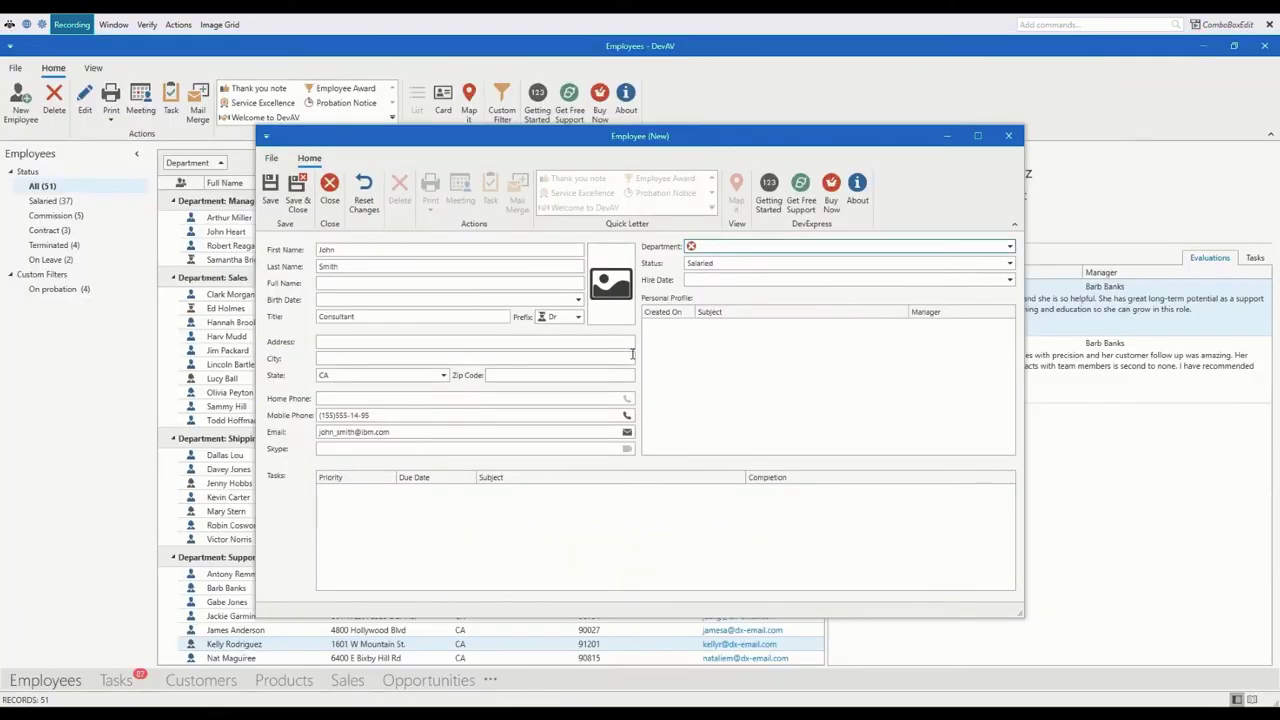
pyautogui.click(730, 249)
pyautogui.write('IT')
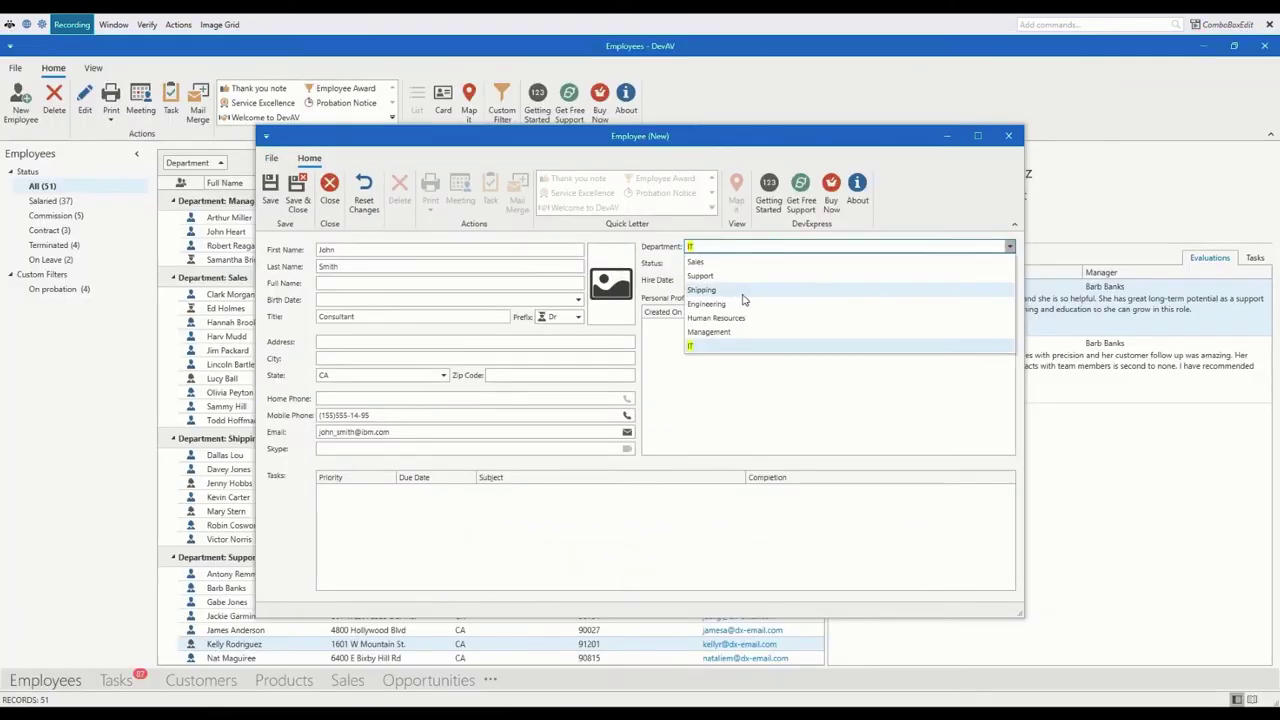
pyautogui.click(661, 238)
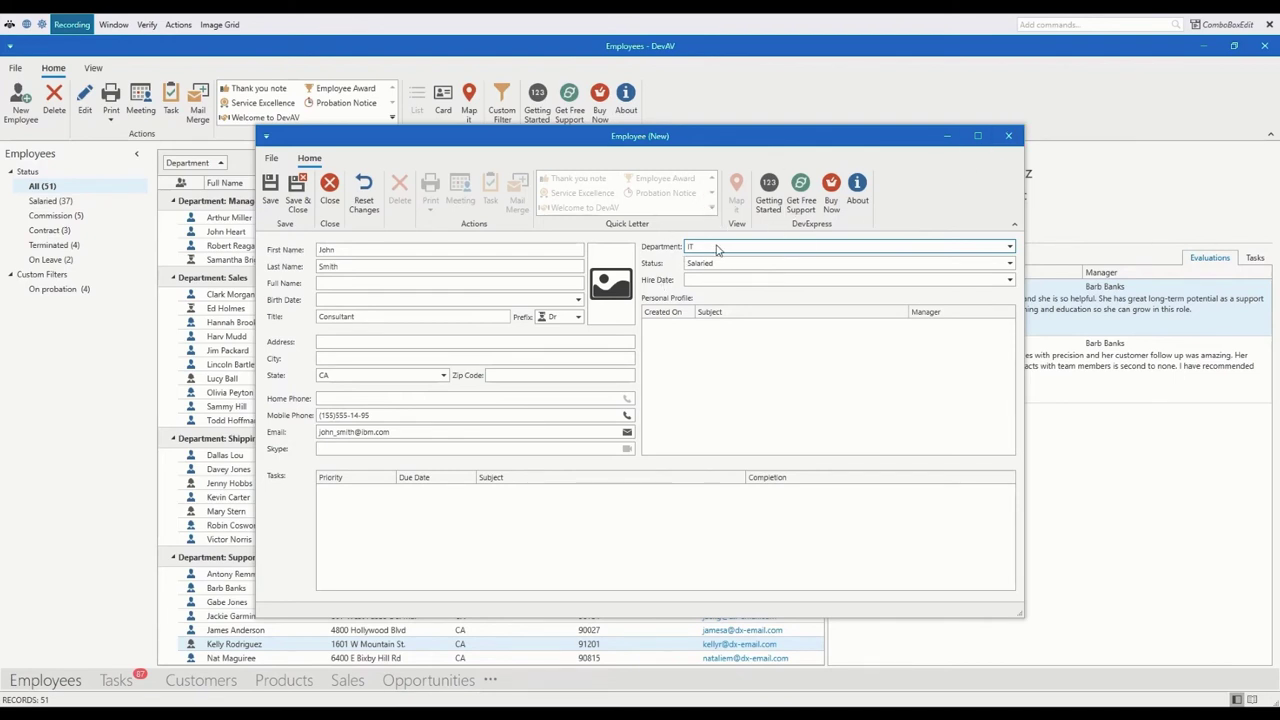
# Step: Close the form without saving and exit the DevAV Employees app
pyautogui.click(1008, 135)
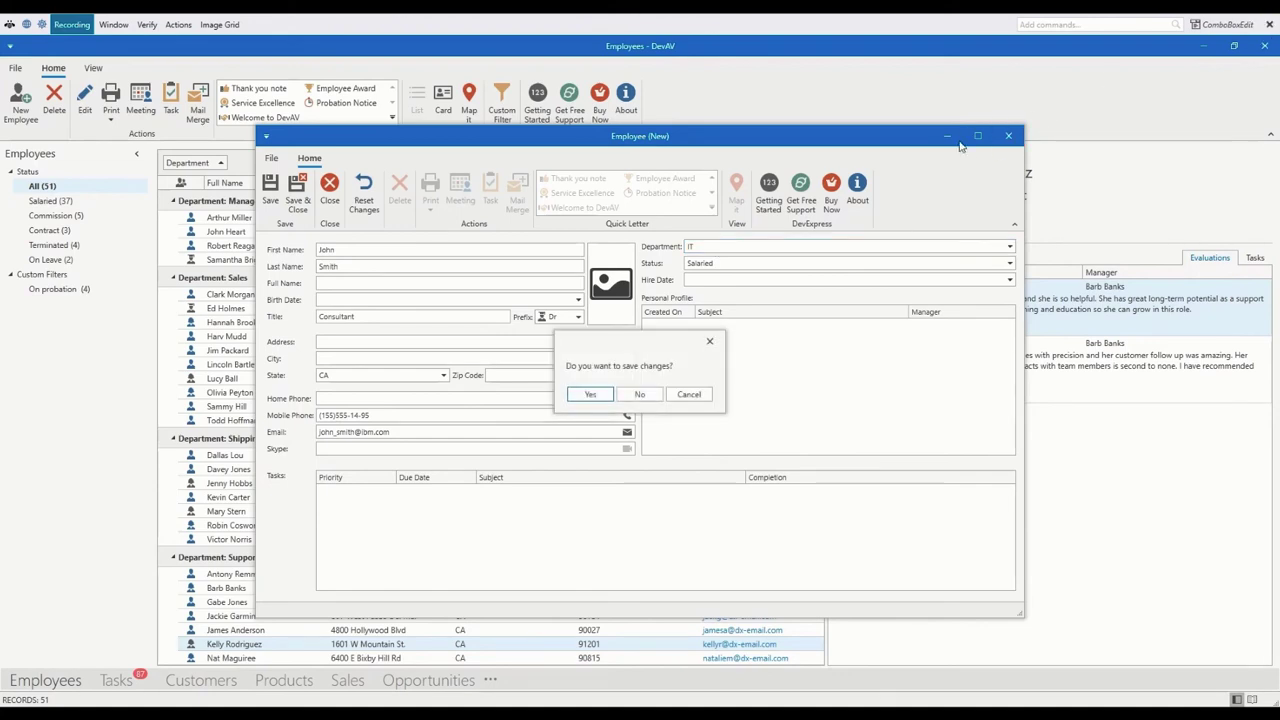
pyautogui.click(640, 394)
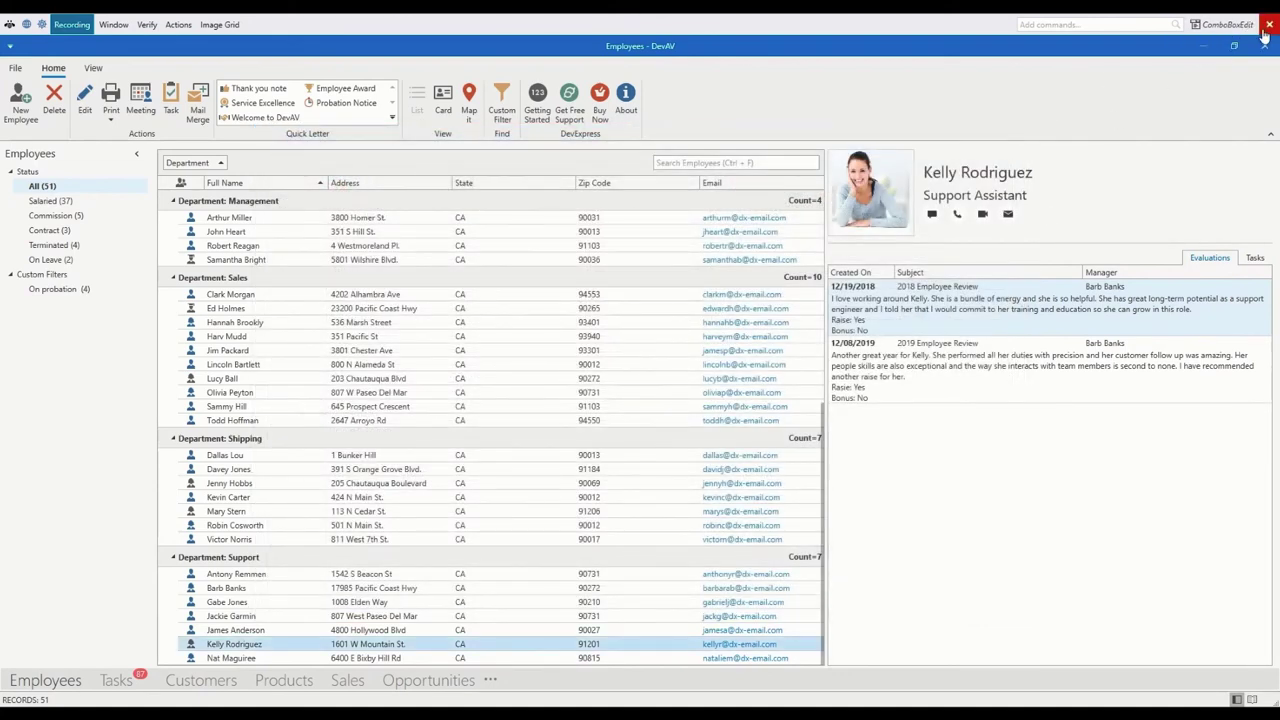
pyautogui.click(1269, 24)
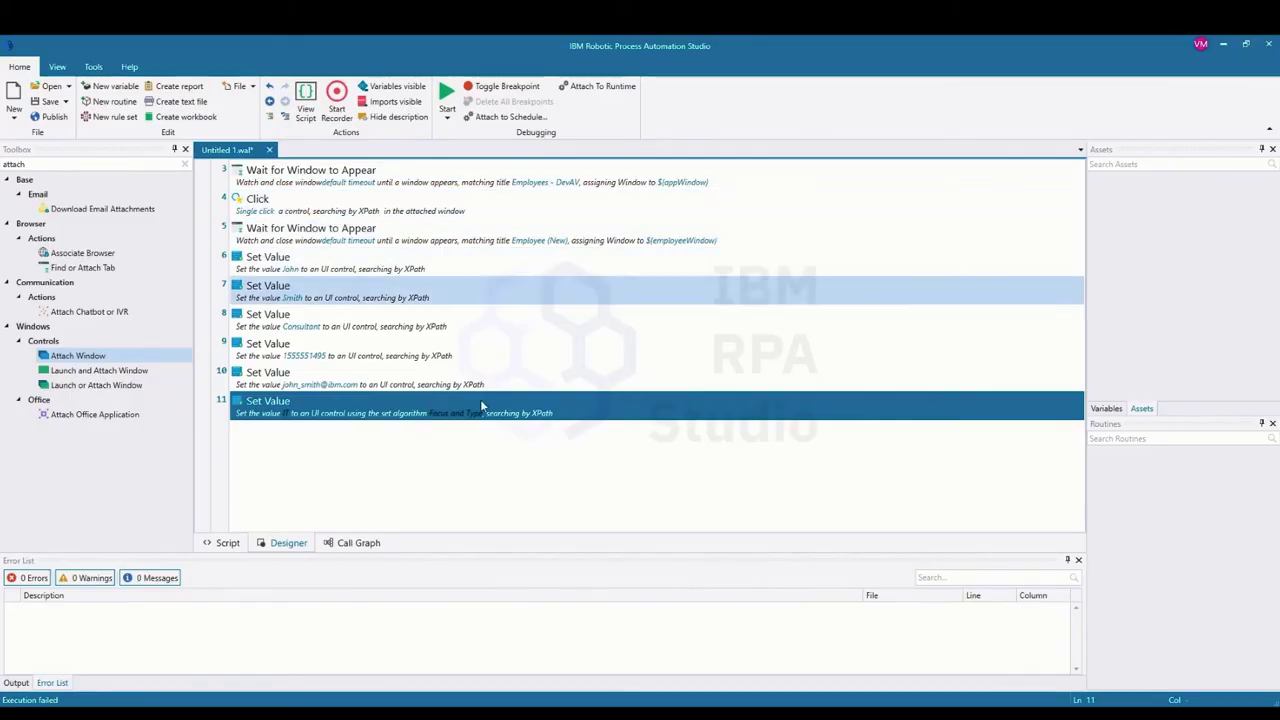
# Step: Re-save step 11's settings and rerun the script, which finishes with 0 errors
pyautogui.doubleClick(438, 416)
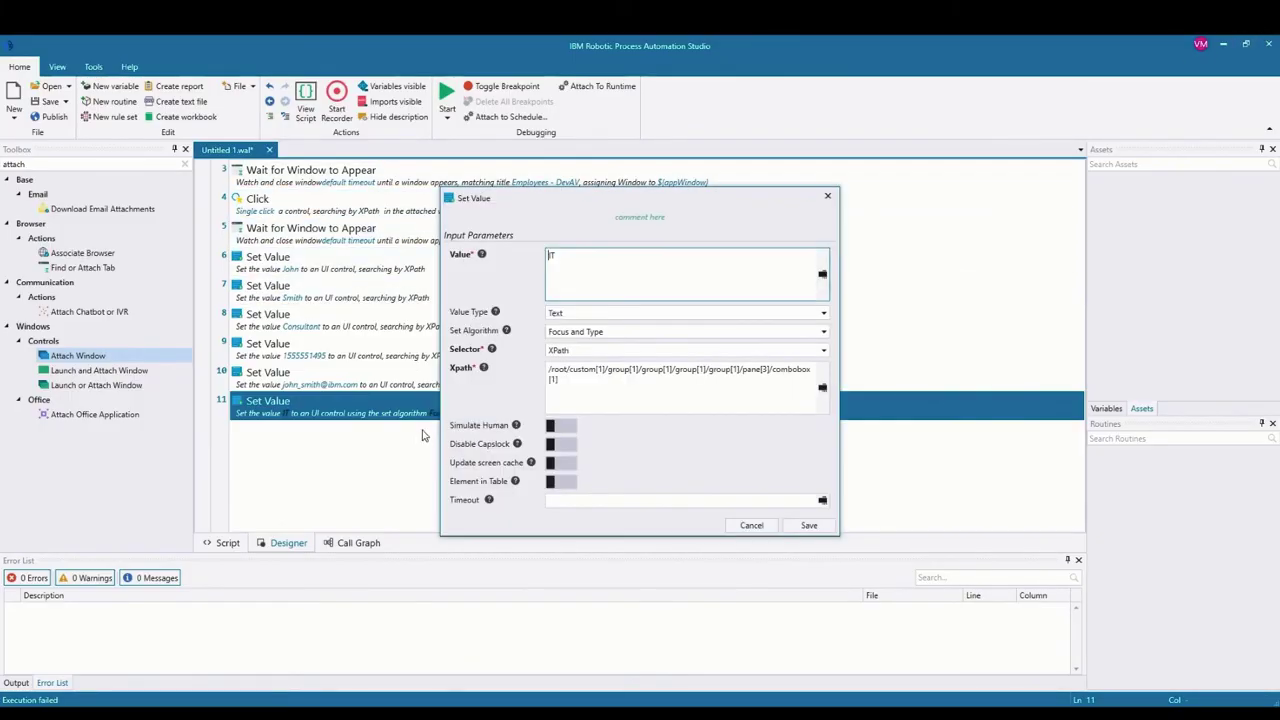
pyautogui.click(572, 312)
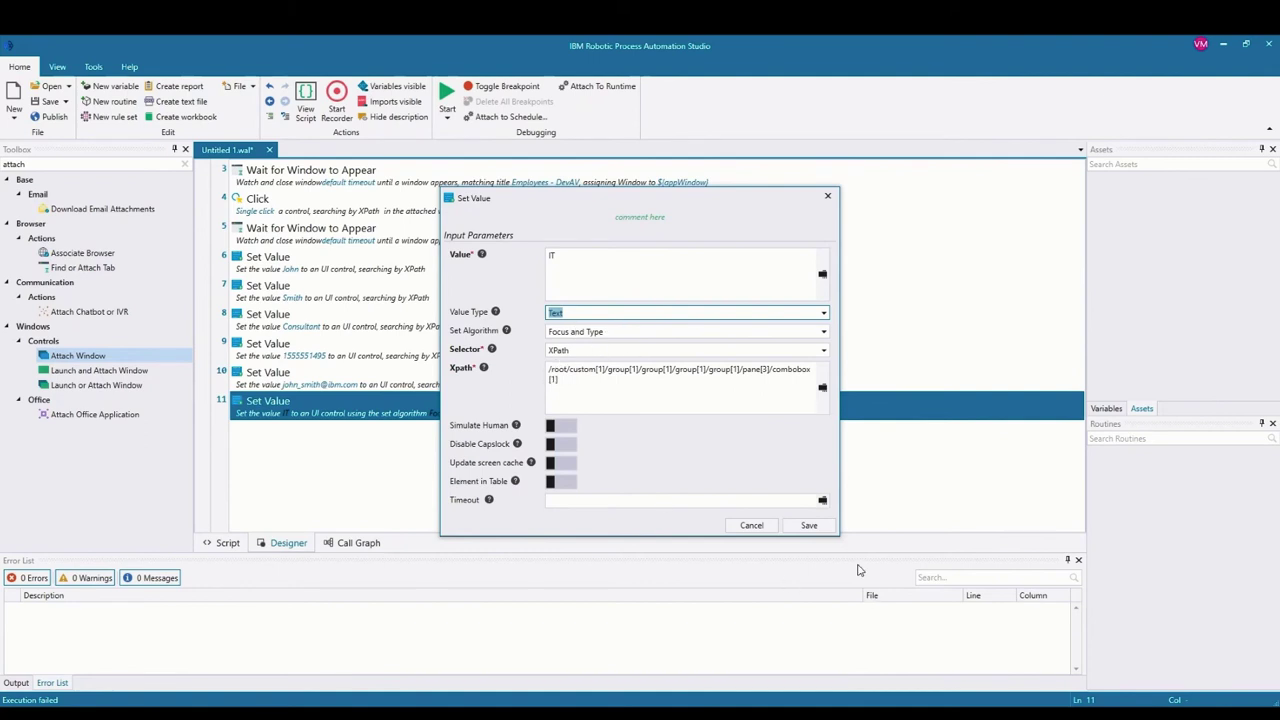
pyautogui.click(808, 526)
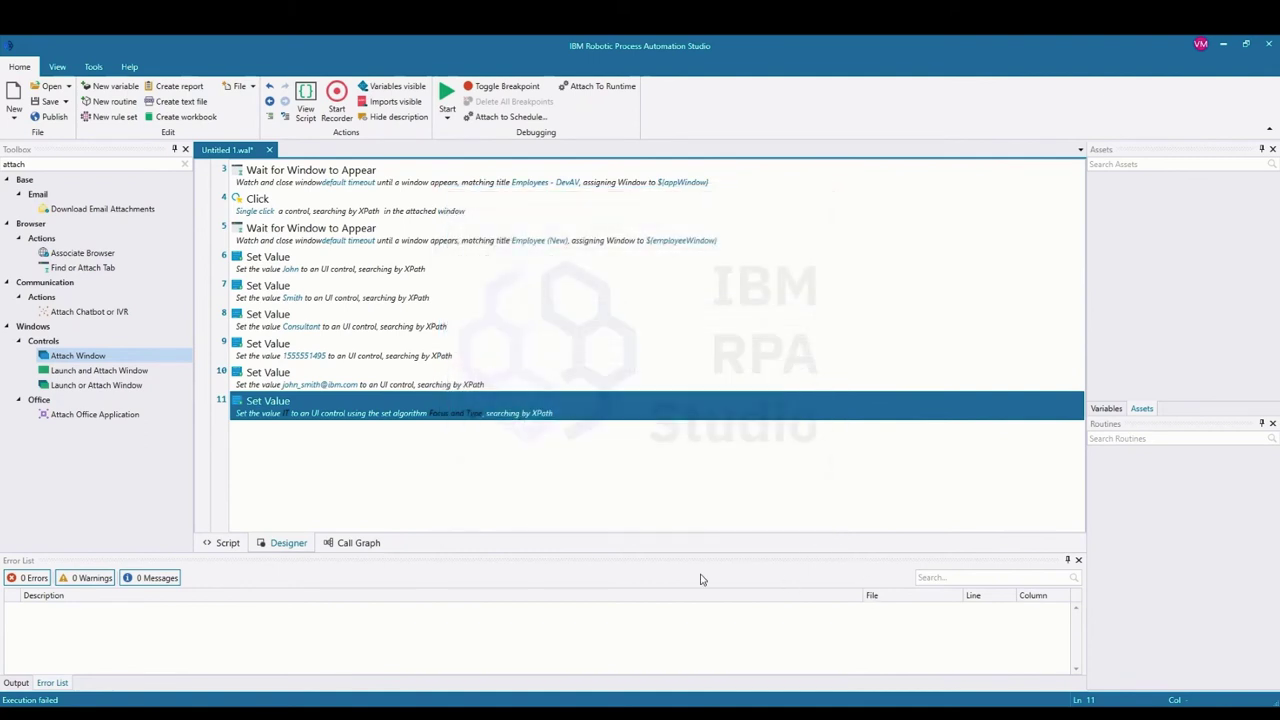
pyautogui.click(446, 95)
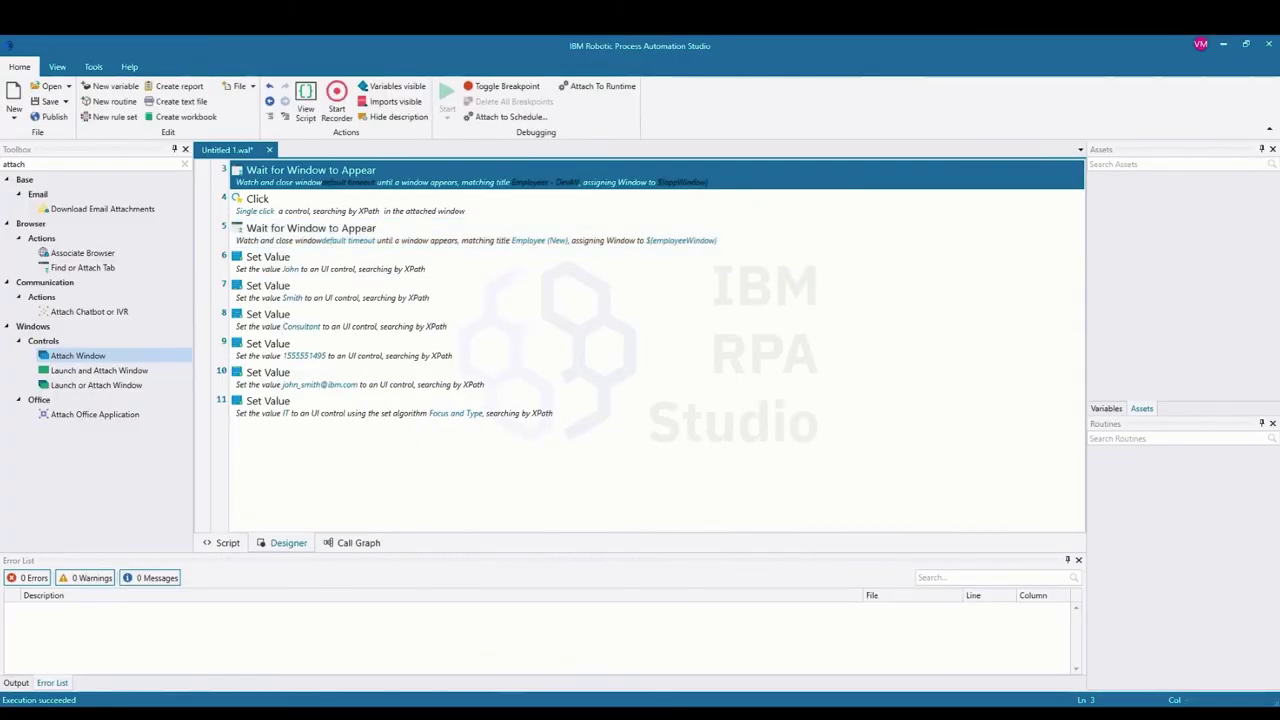
# Step: Bring the filled Employee (New) form, Department IT, forward and start the recorder
pyautogui.moveTo(474, 700)
pyautogui.click(545, 640)
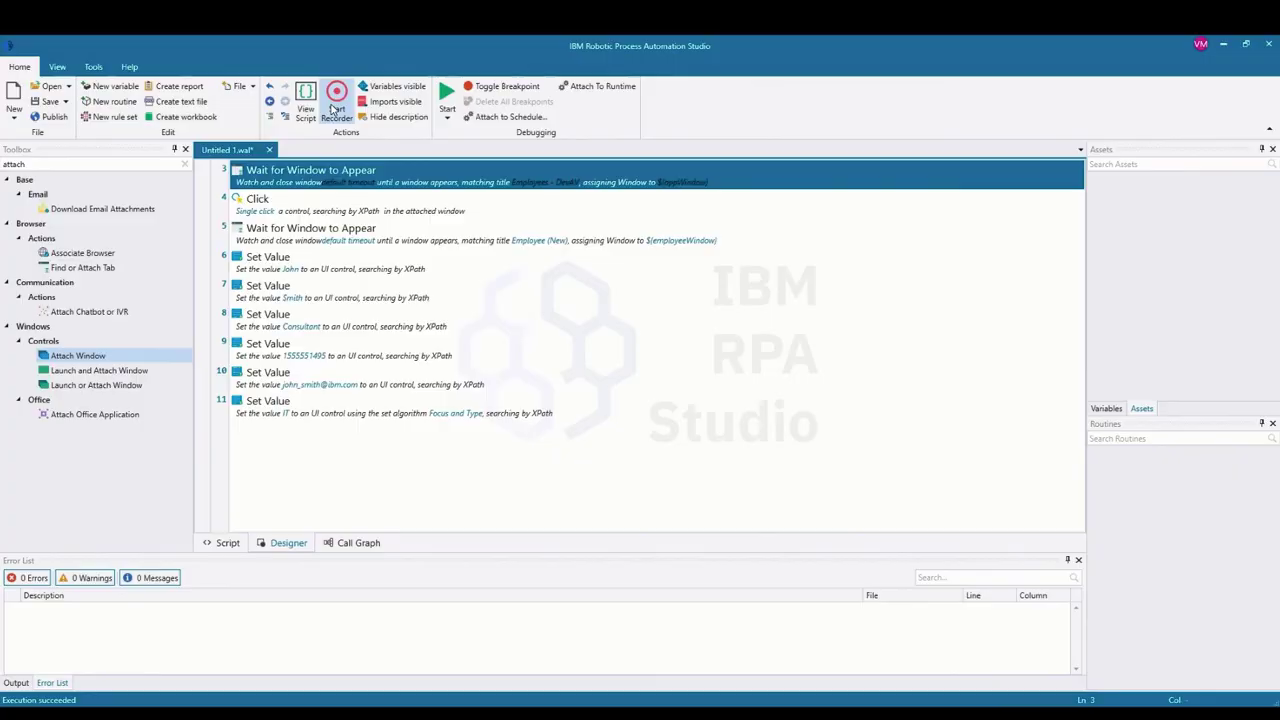
pyautogui.click(335, 106)
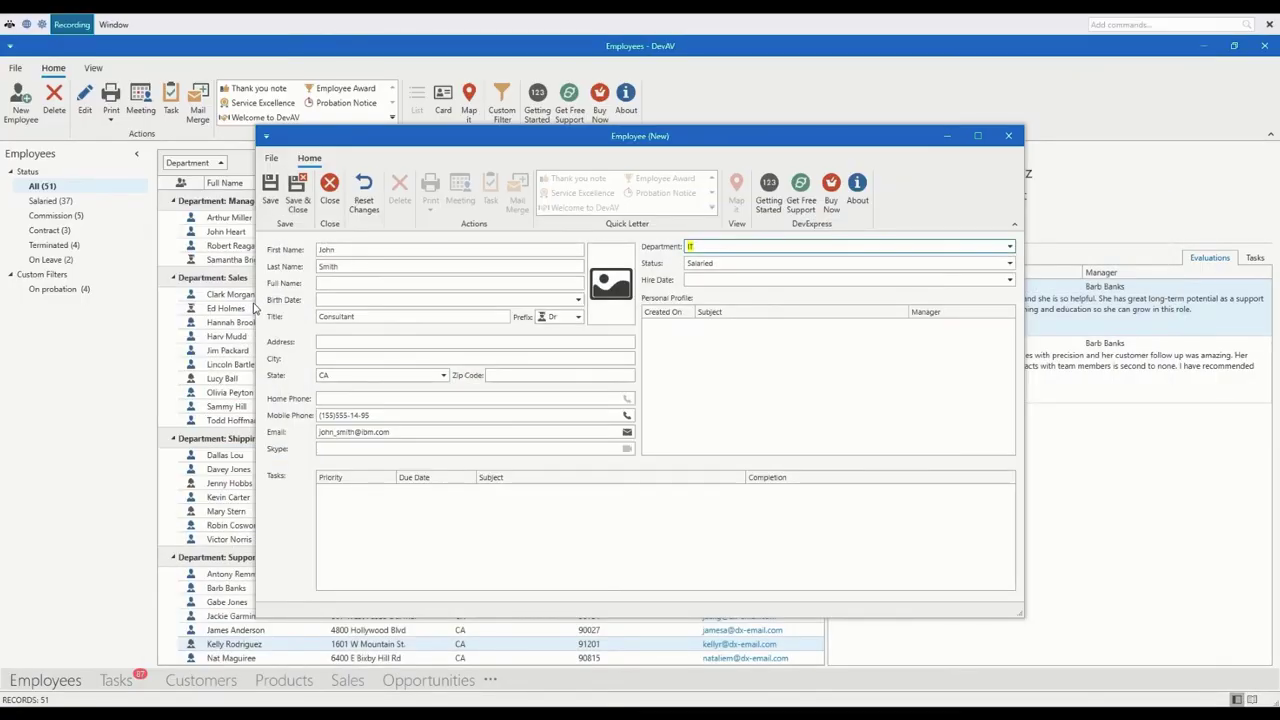
# Step: Capture the Employee (New) form's top area and draw a rectangle over Save in the image
pyautogui.click(41, 25)
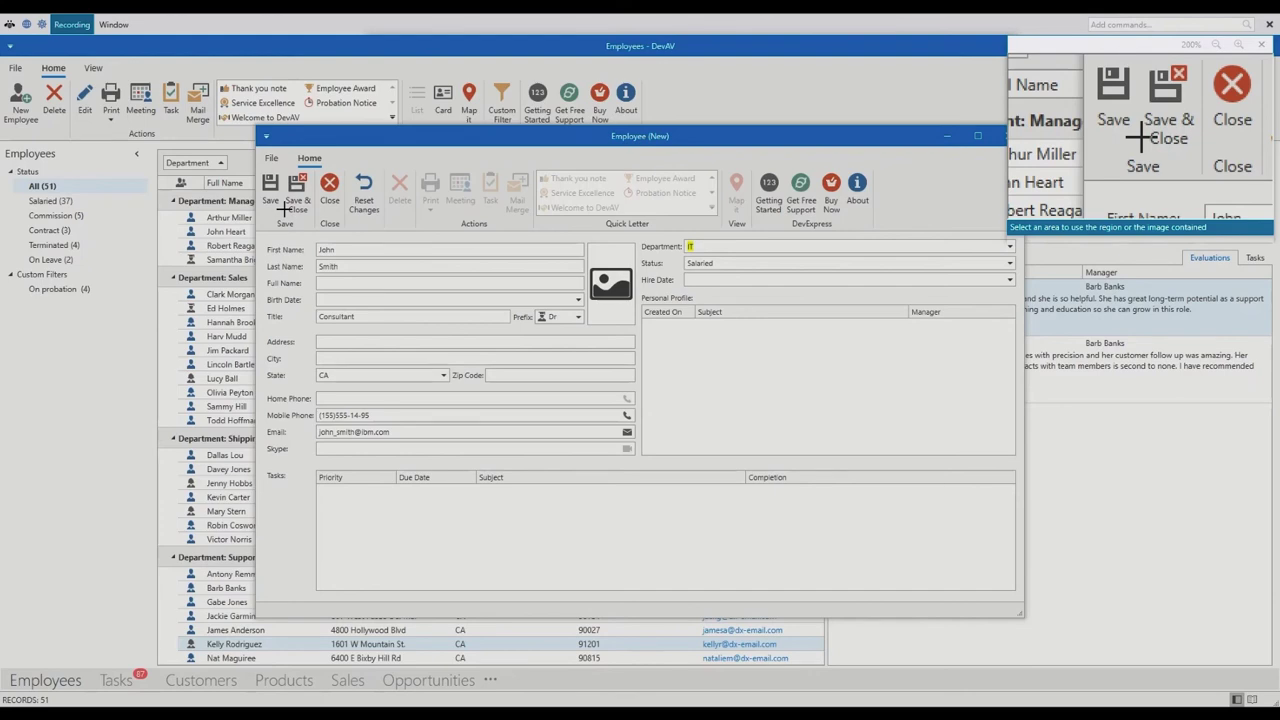
pyautogui.click(285, 207)
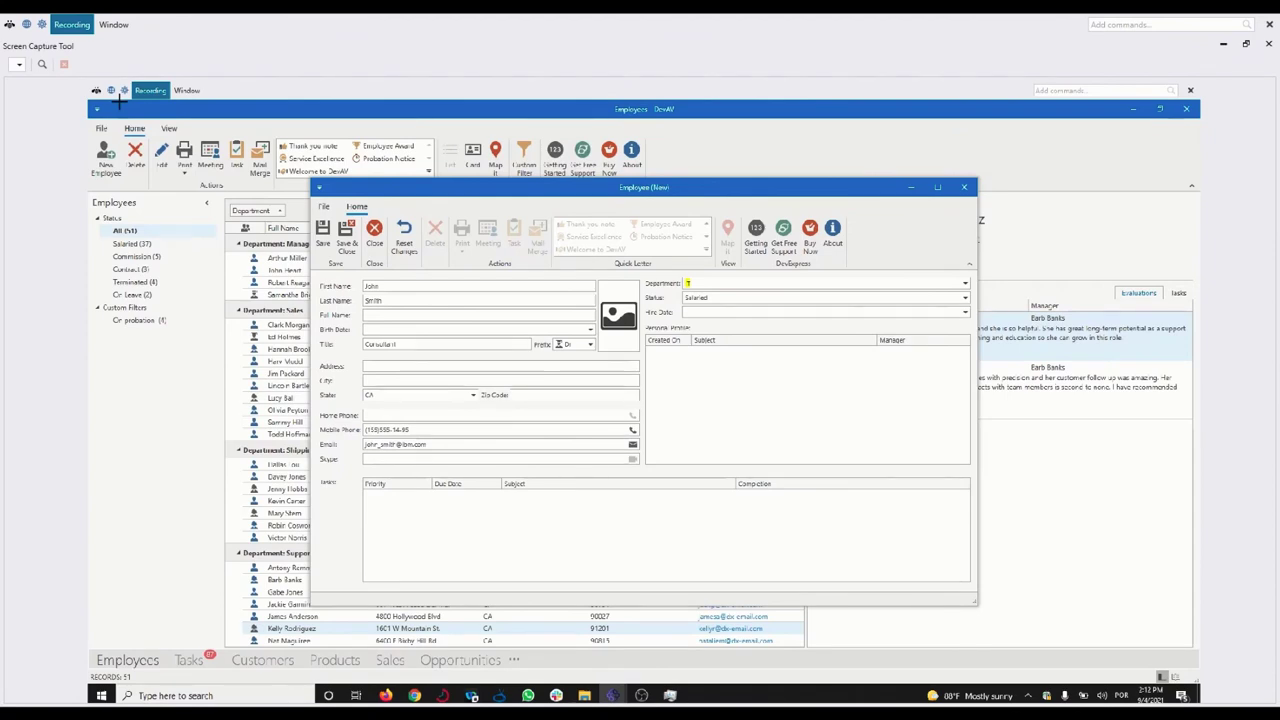
pyautogui.scroll(5, 315, 256)
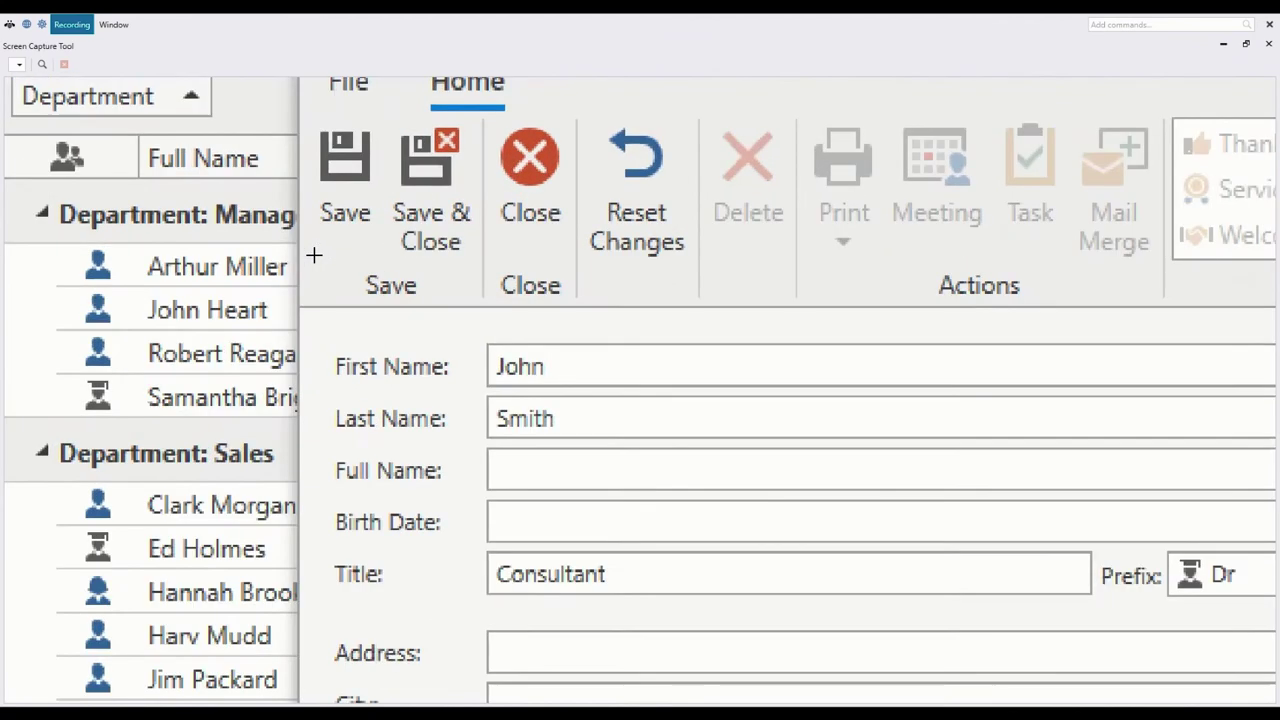
pyautogui.scroll(-3, 330, 240)
pyautogui.scroll(1, 340, 165)
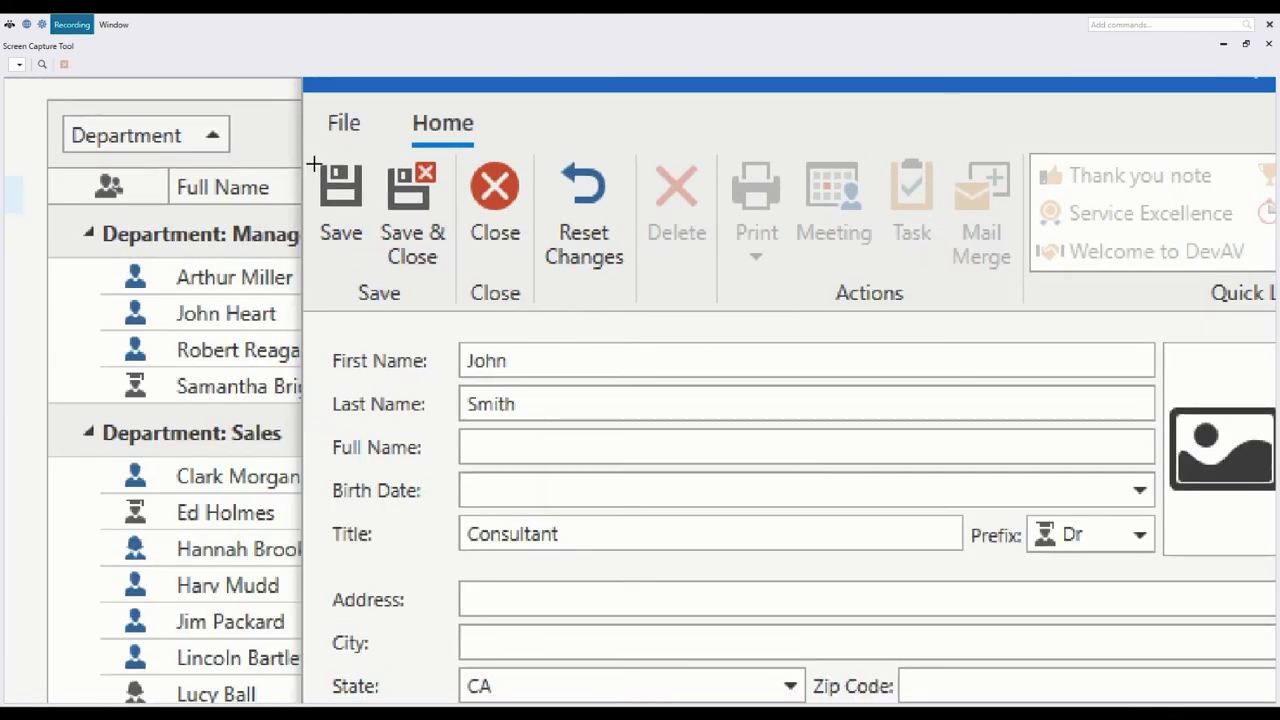
pyautogui.moveTo(312, 160); pyautogui.dragTo(370, 243)
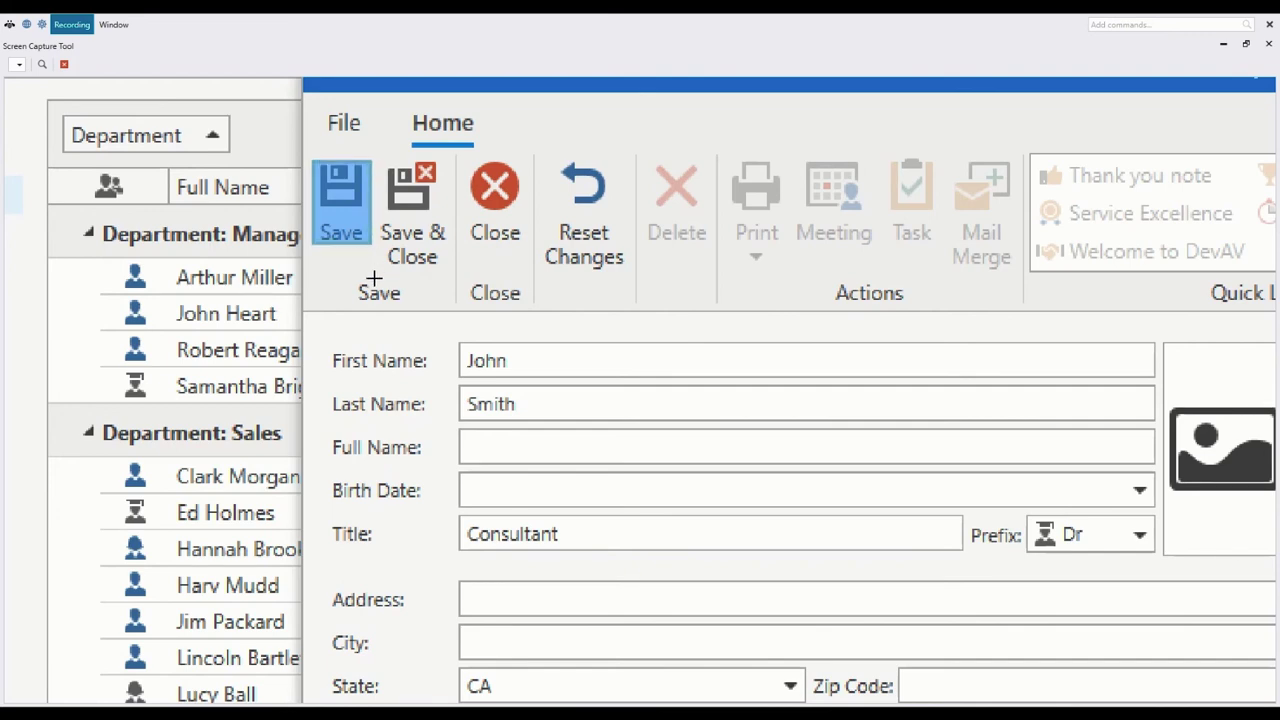
# Step: Turn the marked Save button region into a reusable image asset with Create Asset
pyautogui.rightClick(348, 200)
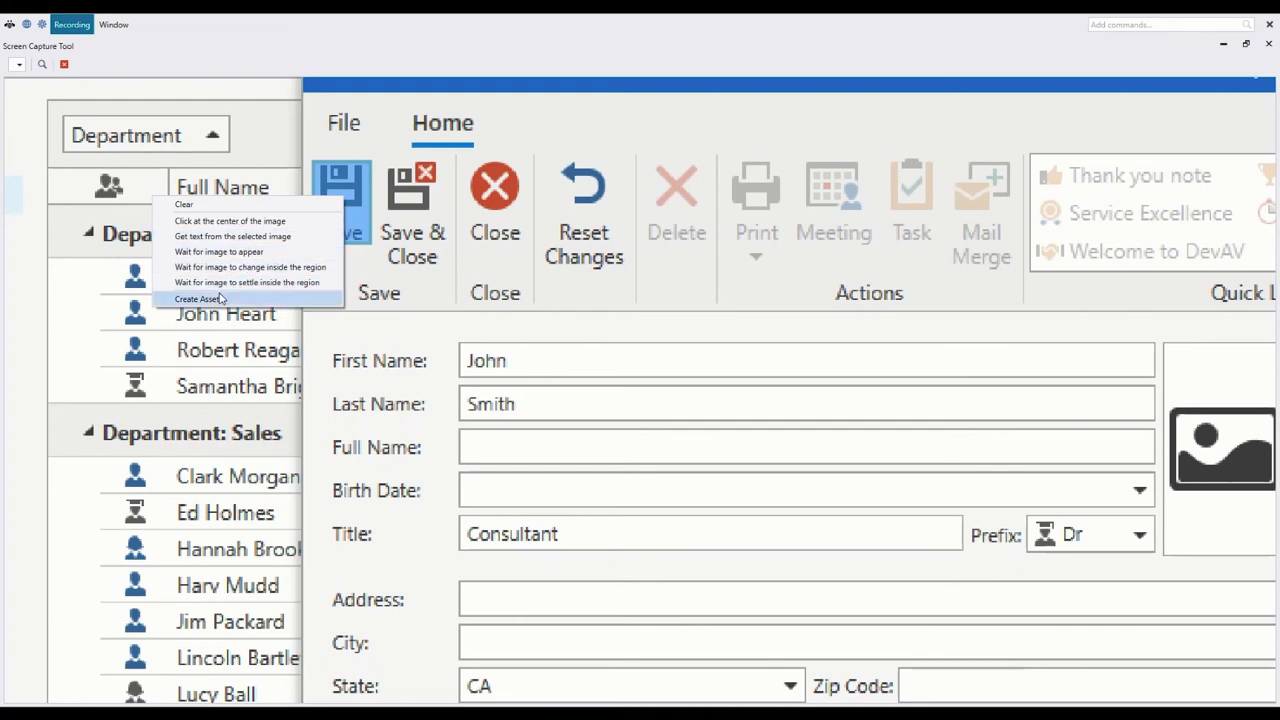
pyautogui.click(281, 284)
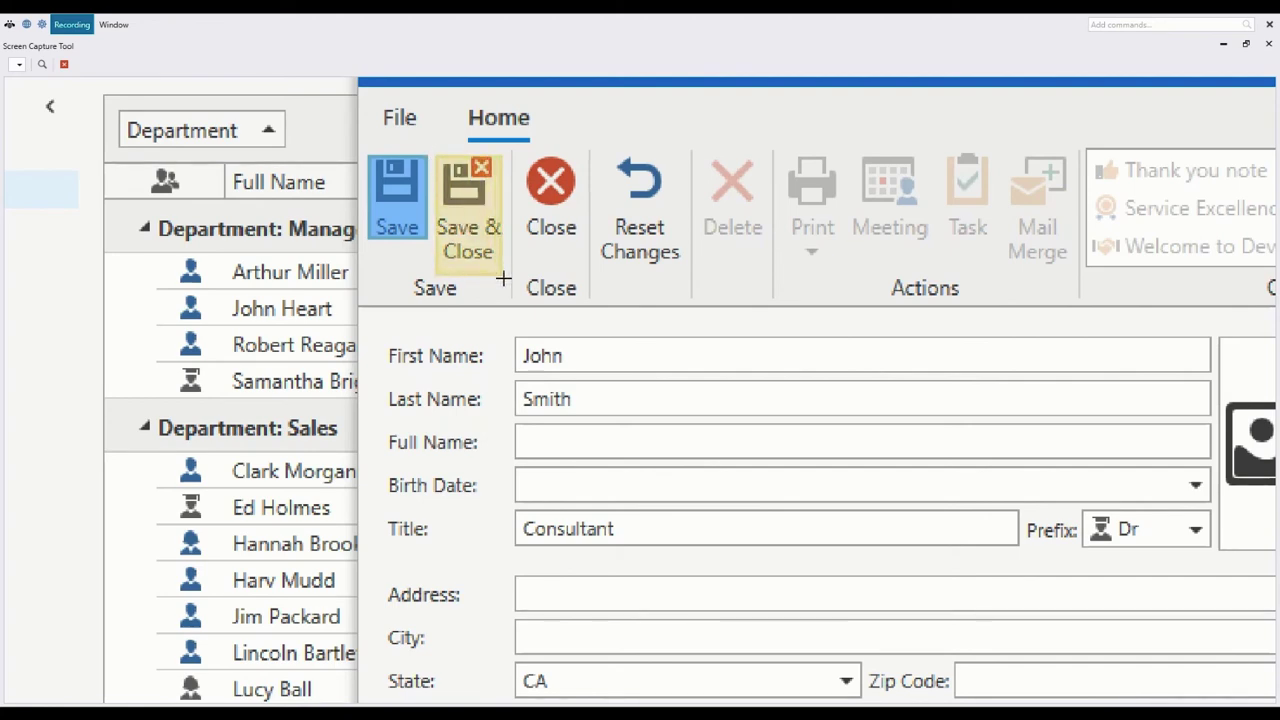
# Step: Recapture a new region for the Save & Close button and add a click at its centre
pyautogui.click(64, 64)
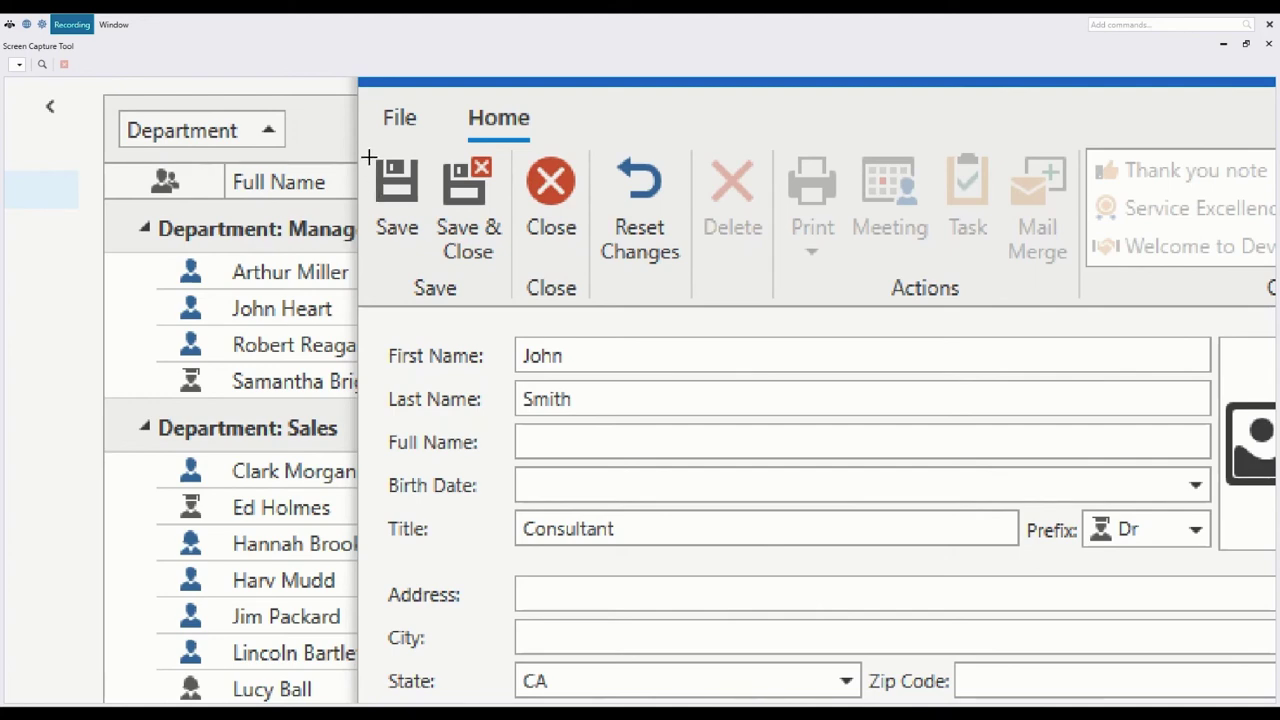
pyautogui.moveTo(371, 173); pyautogui.dragTo(423, 205)
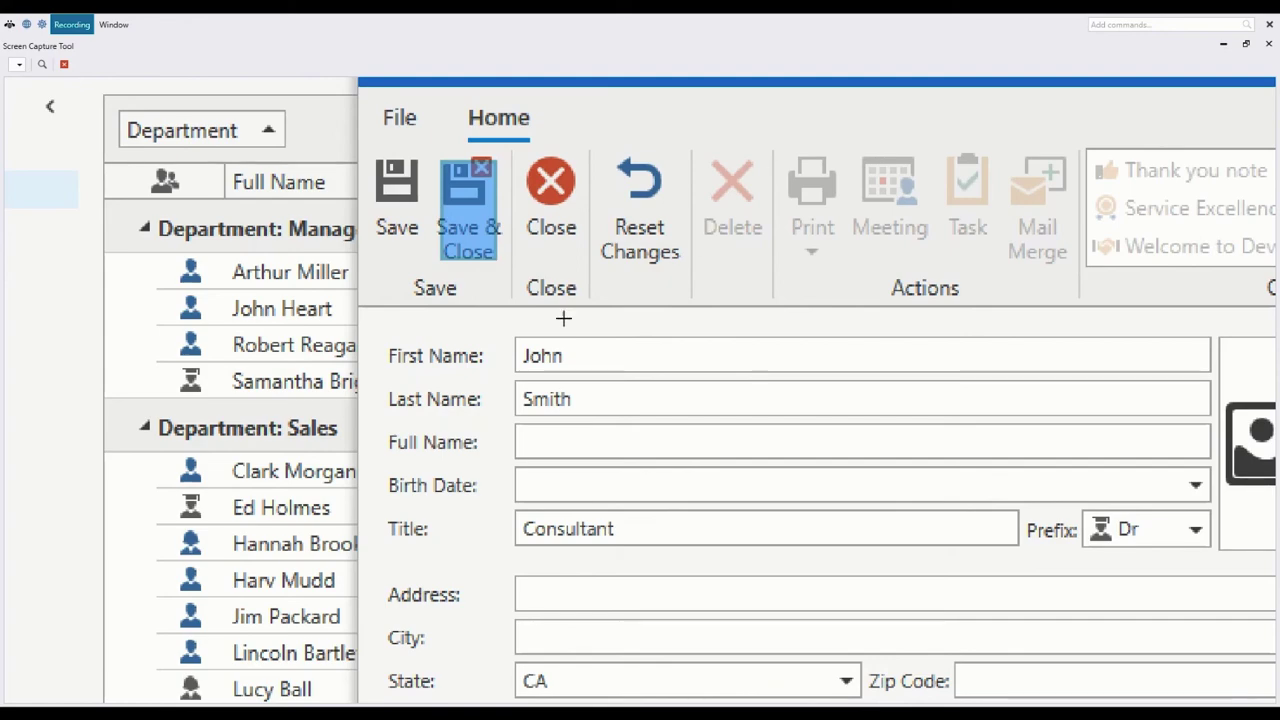
pyautogui.click(66, 64)
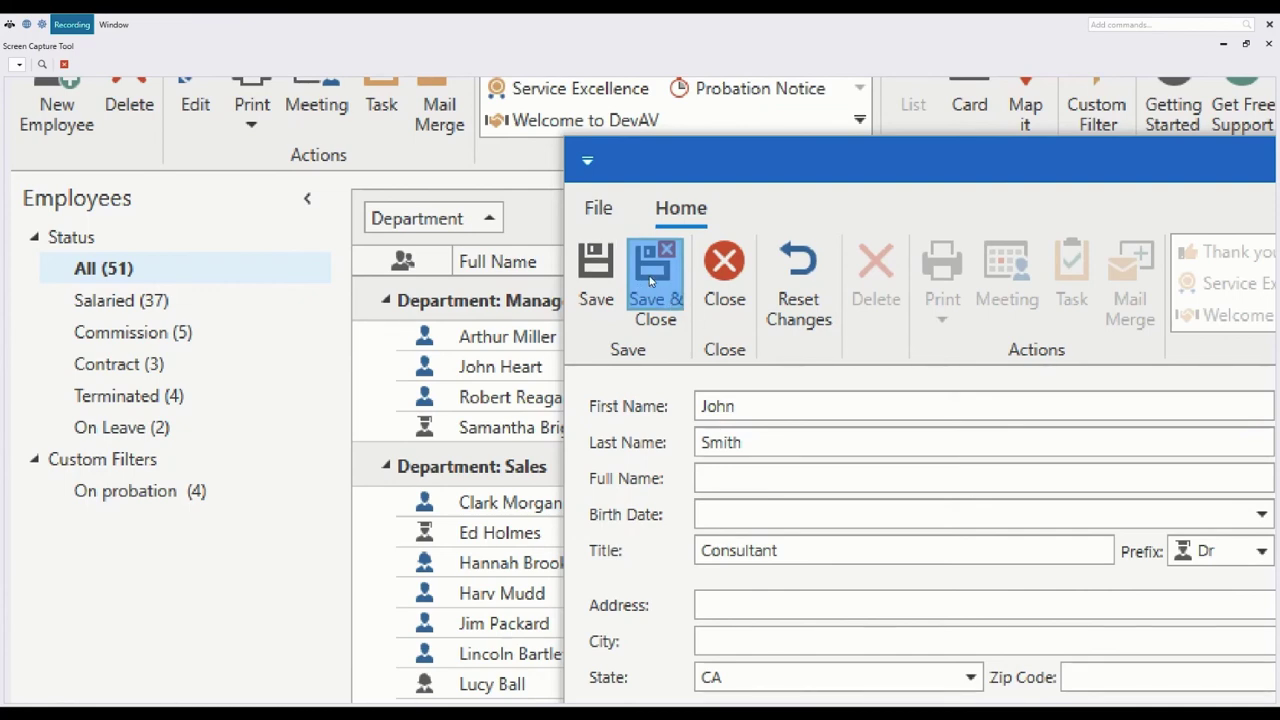
pyautogui.rightClick(650, 283)
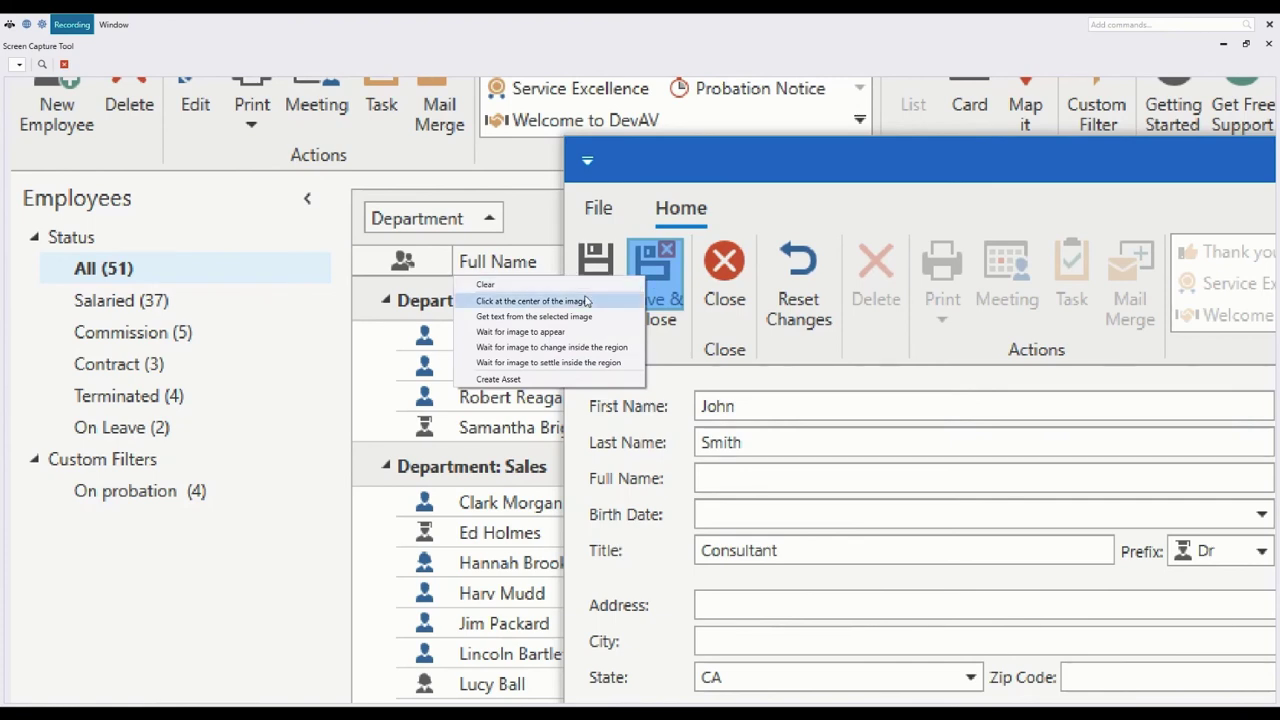
pyautogui.click(545, 301)
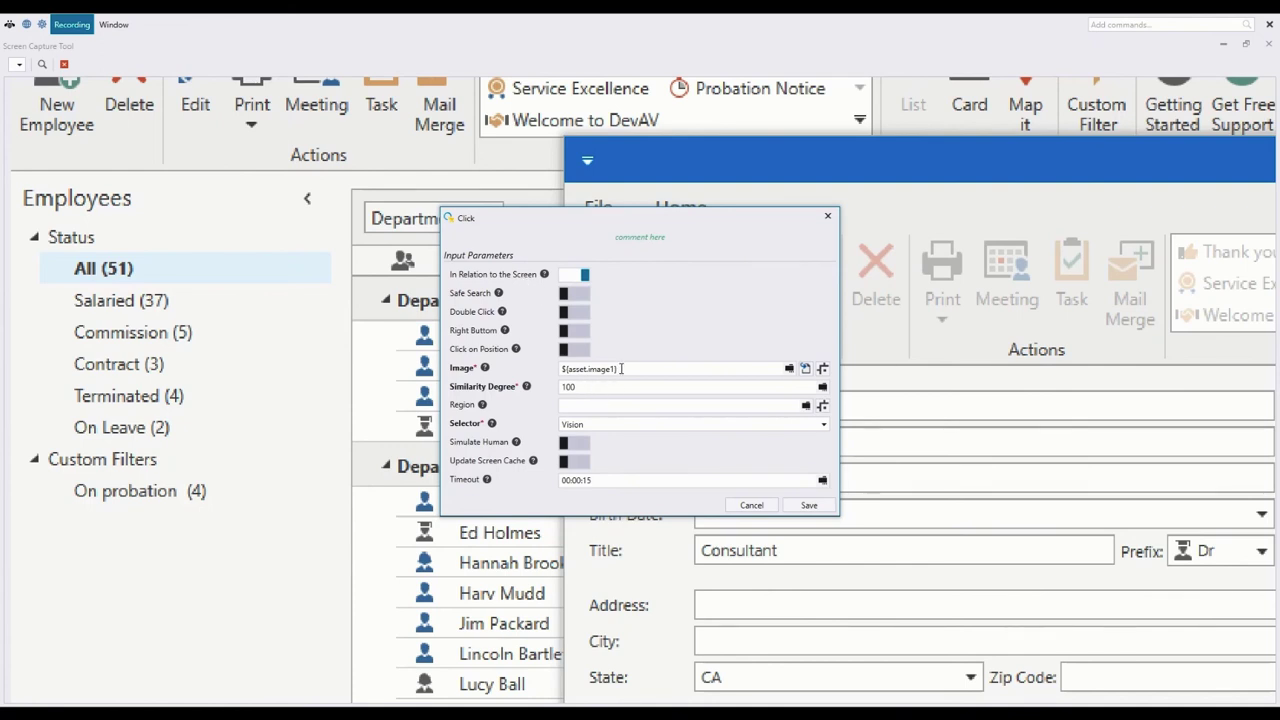
# Step: Lower the image Click's similarity degree from 100 to 90 and confirm the settings
pyautogui.moveTo(601, 387); pyautogui.dragTo(558, 386)
pyautogui.write('80')
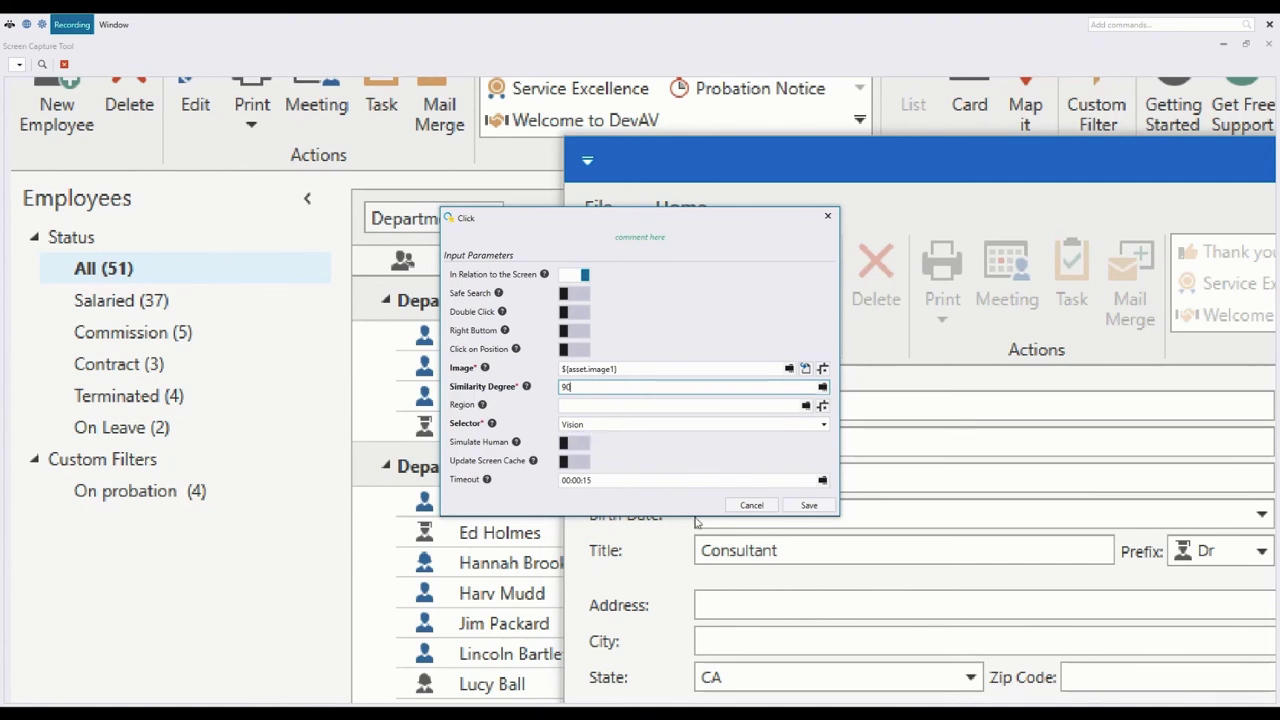
pyautogui.click(808, 505)
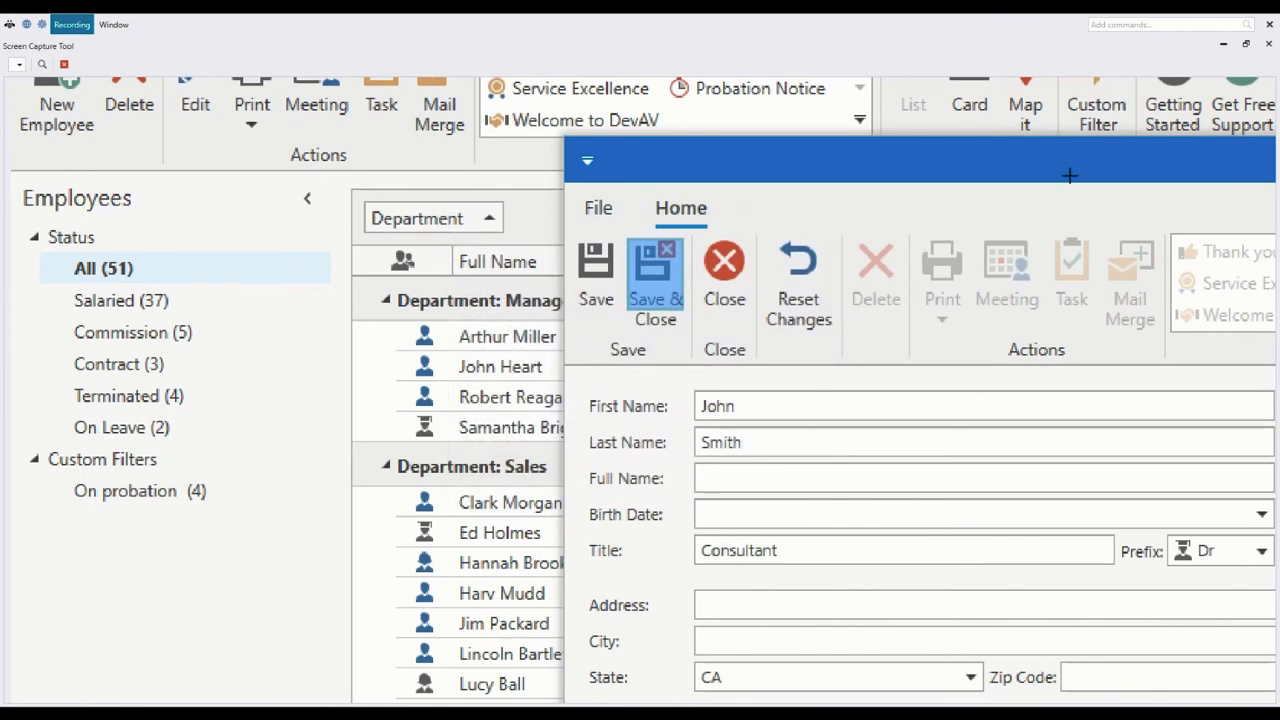
# Step: Close the capture tool, discard the new employee form without saving, and stop recording
pyautogui.click(1268, 47)
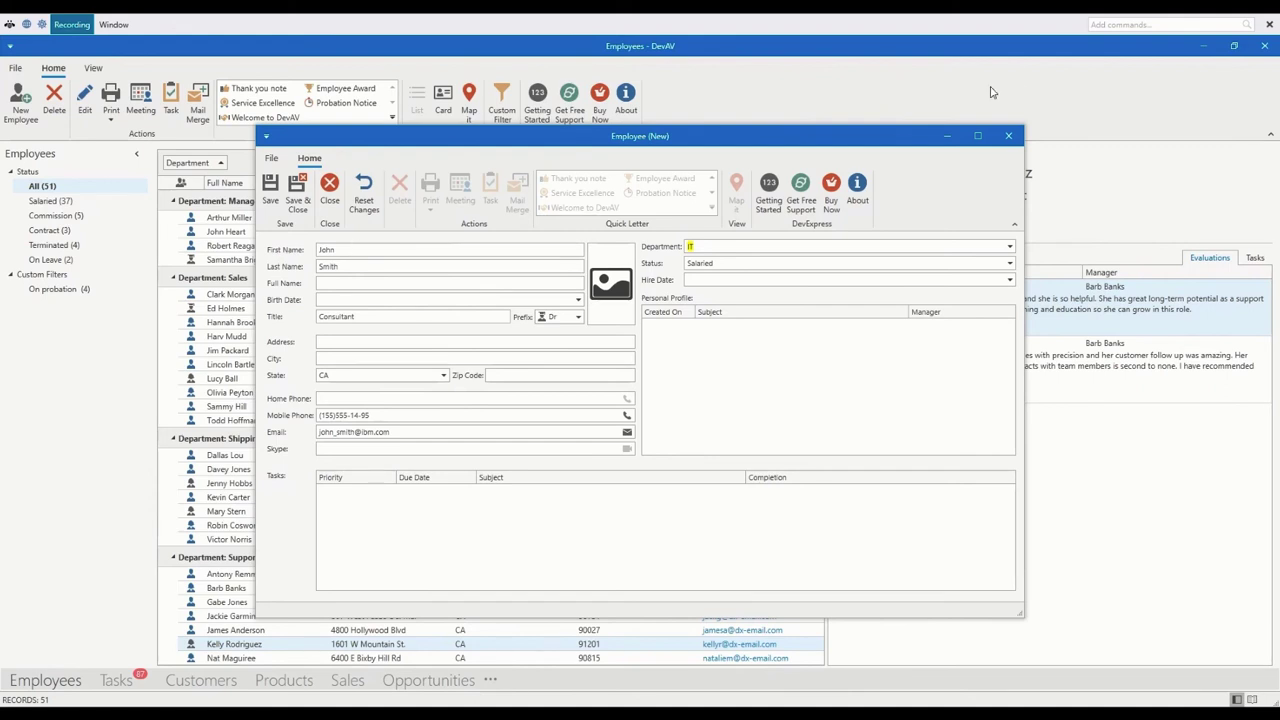
pyautogui.click(1008, 136)
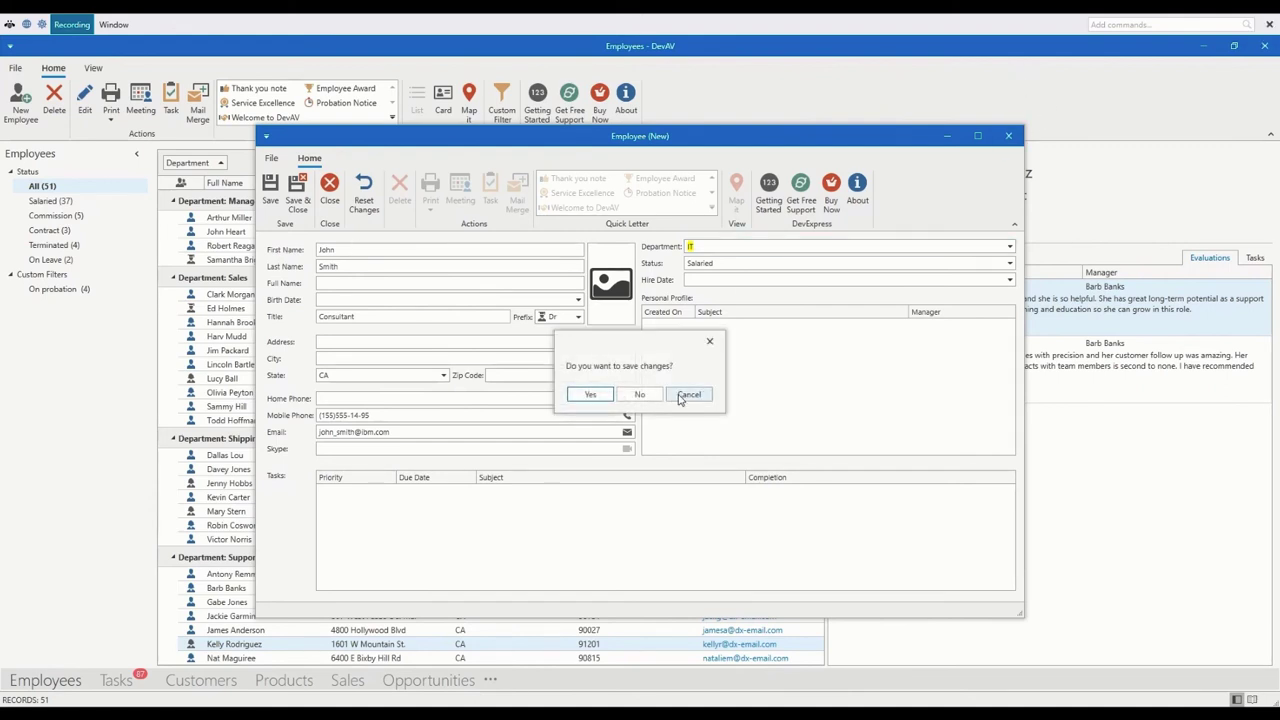
pyautogui.click(639, 394)
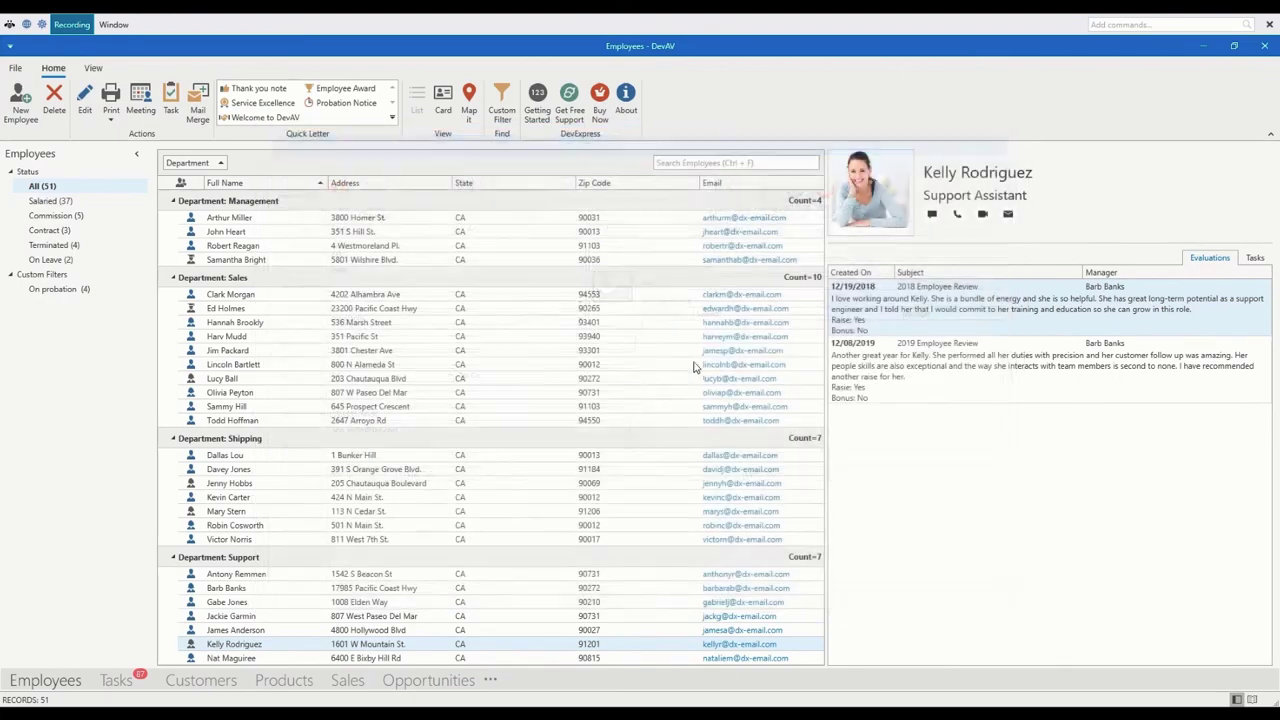
pyautogui.click(1269, 25)
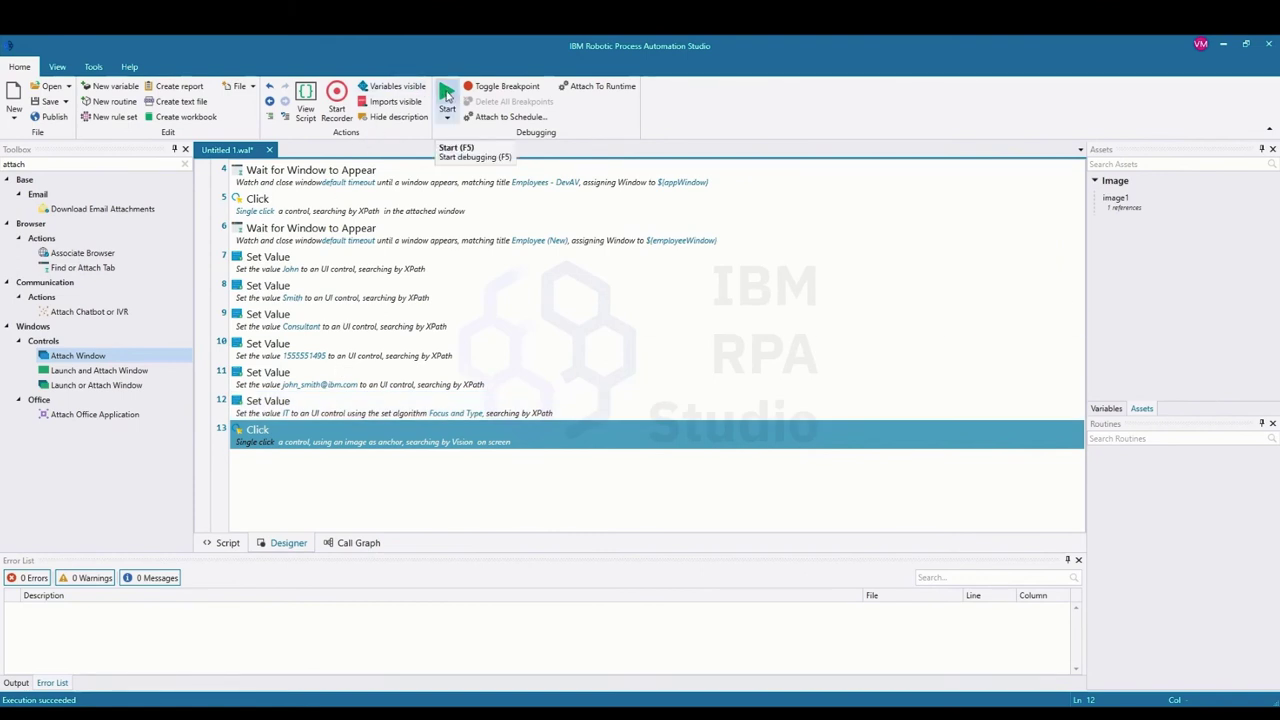
# Step: Run the bot script with Start (F5) and switch to DevAV's employee list
pyautogui.click(447, 93)
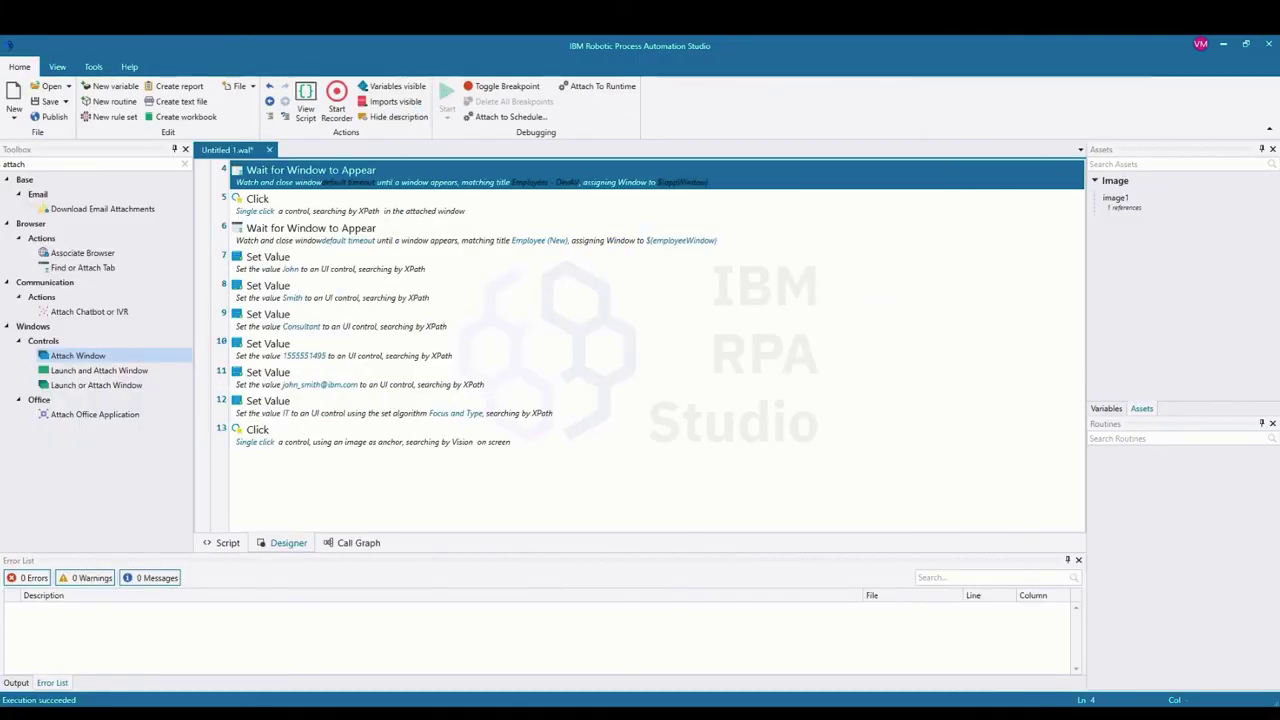
pyautogui.hotkey('alt', 'Tab')
# Step: Scroll to Department: IT and open the new Consultant employee's record to verify it
pyautogui.scroll(5, 261, 370)
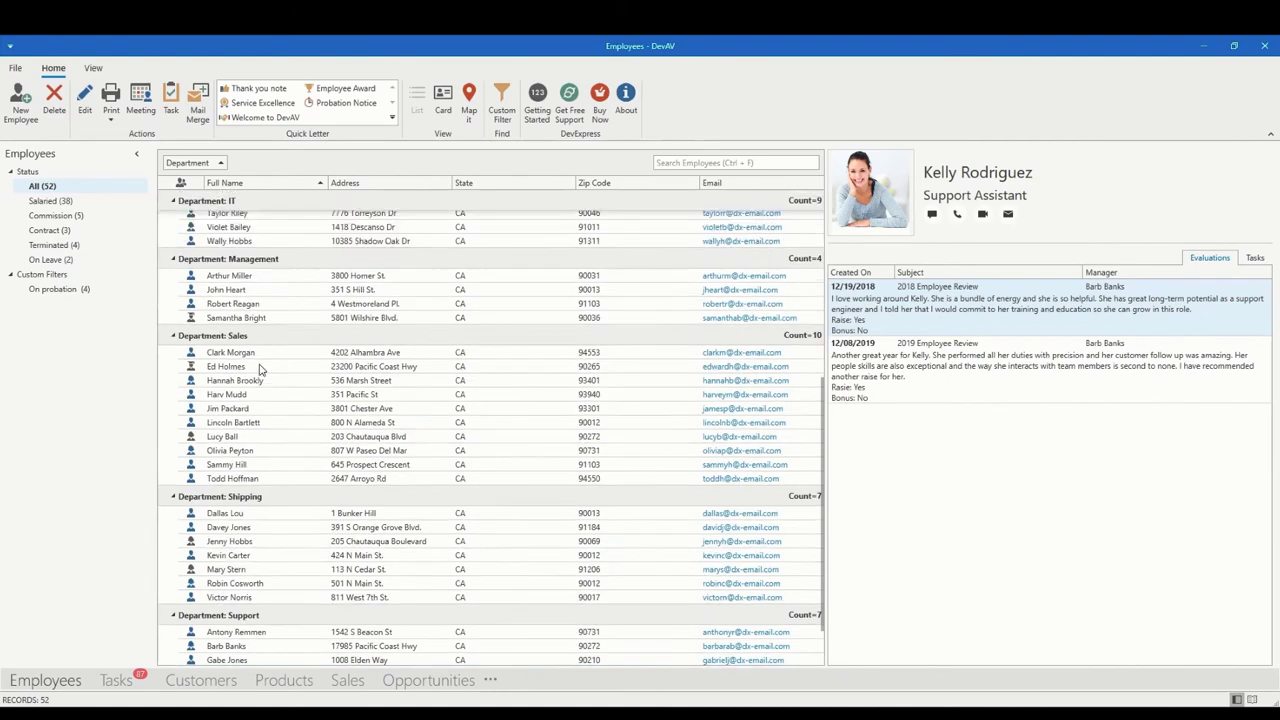
pyautogui.scroll(2, 261, 370)
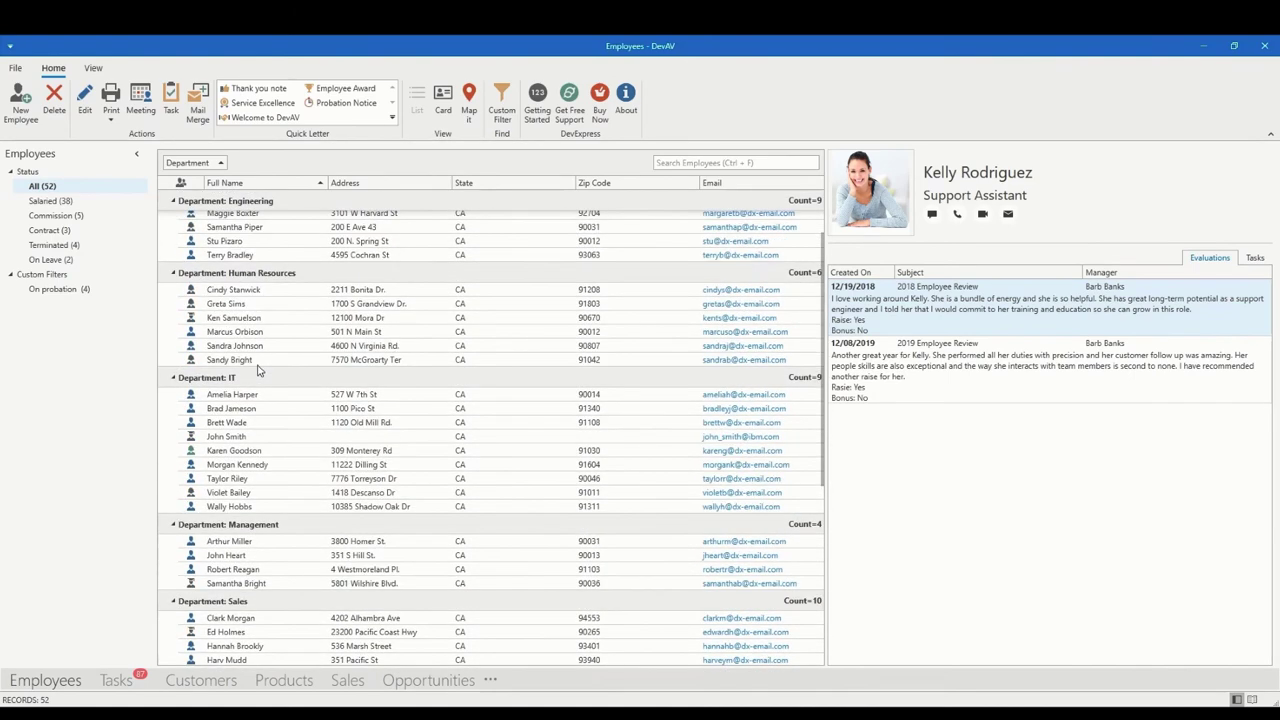
pyautogui.click(240, 440)
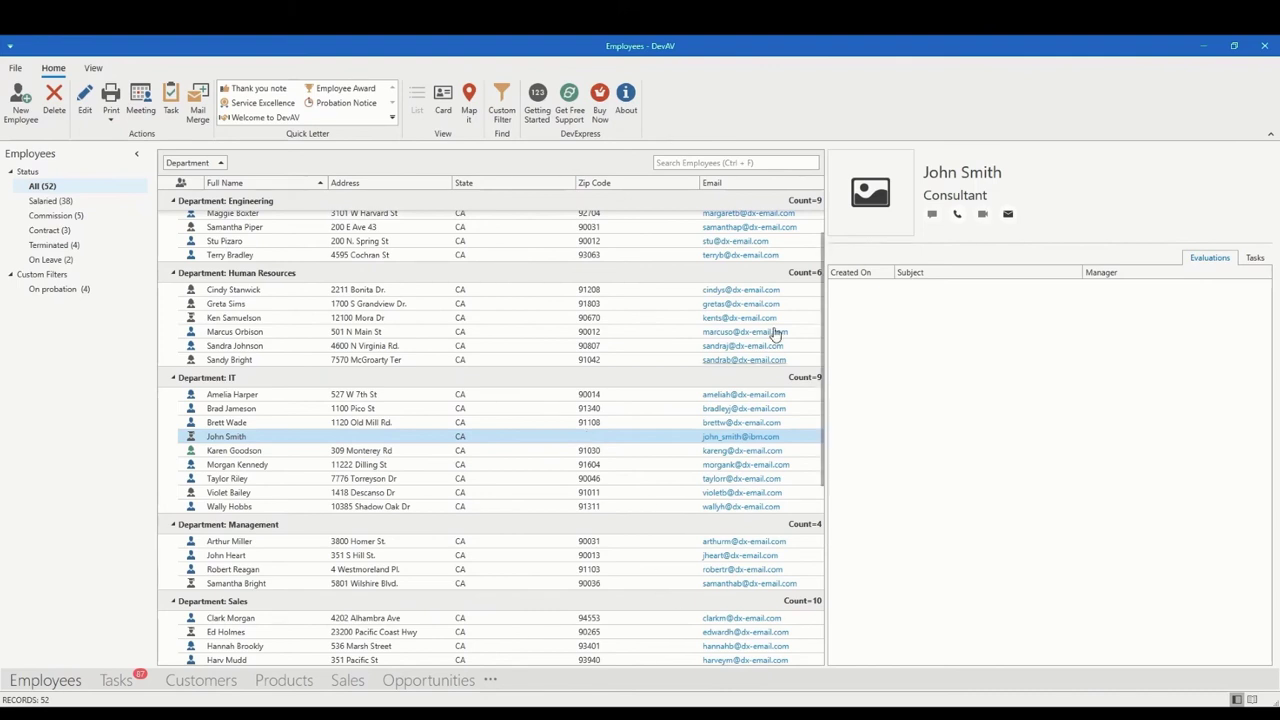
pyautogui.scroll(2, 385, 422)
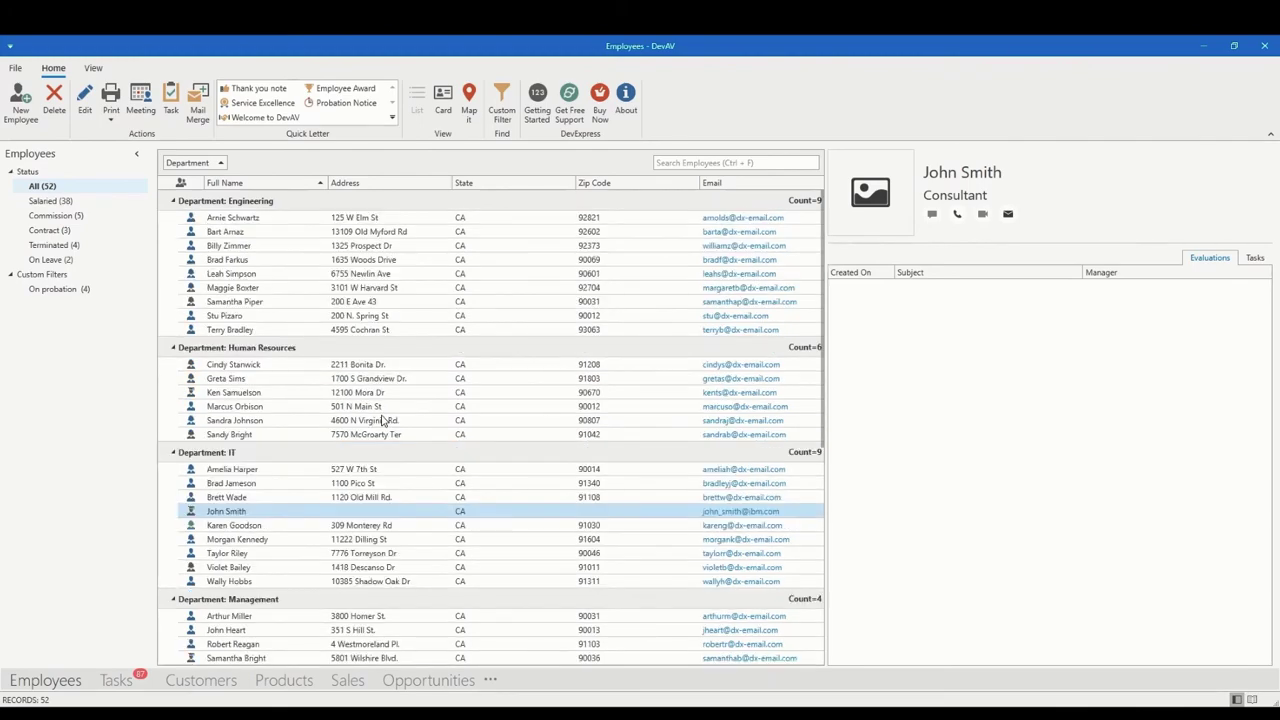
# Step: Return to RPA Studio and start the recorder over DevAV's employee list
pyautogui.click(303, 713)
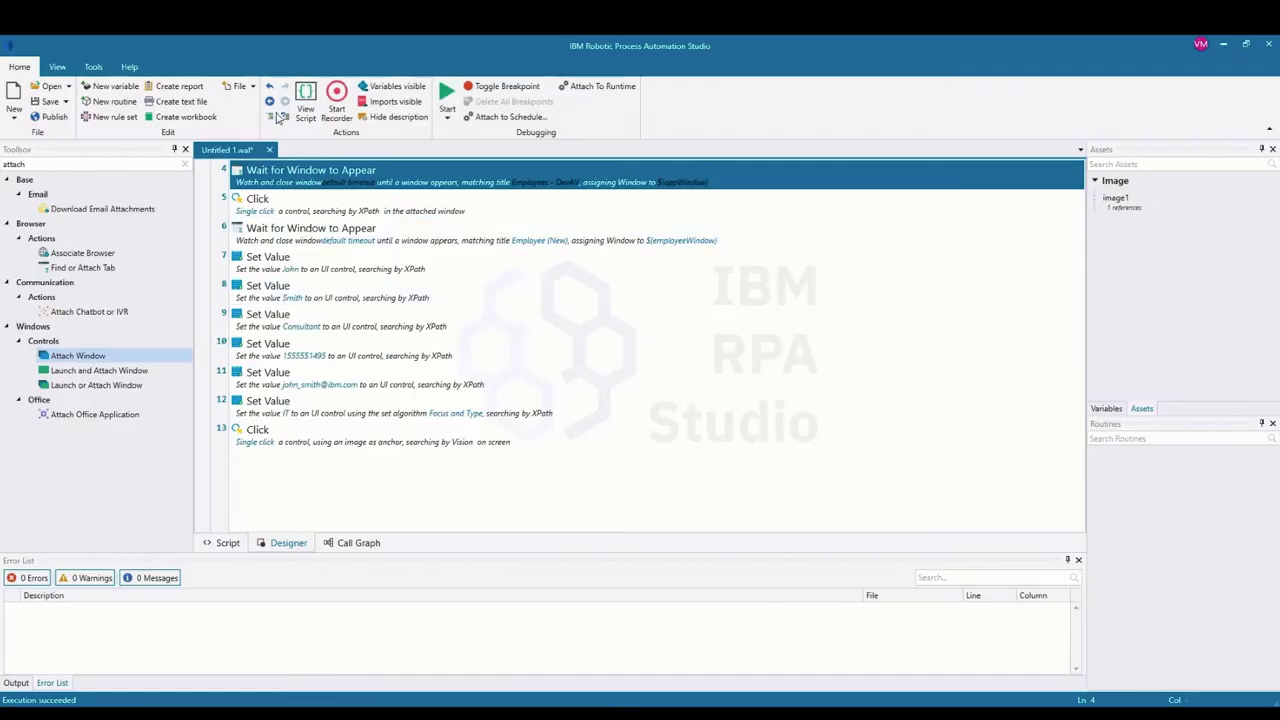
pyautogui.click(337, 101)
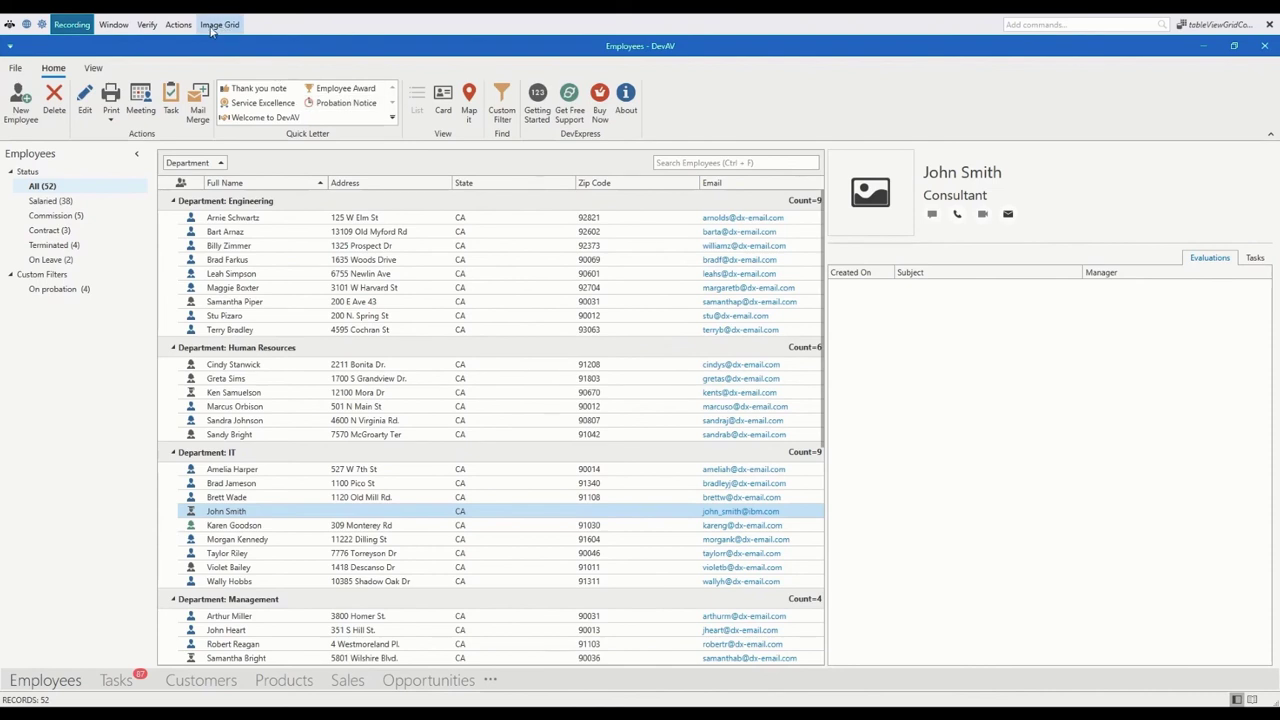
# Step: Expand the recorder's Actions > Get Table > Image Grid > Map Image Grid submenu
pyautogui.click(180, 25)
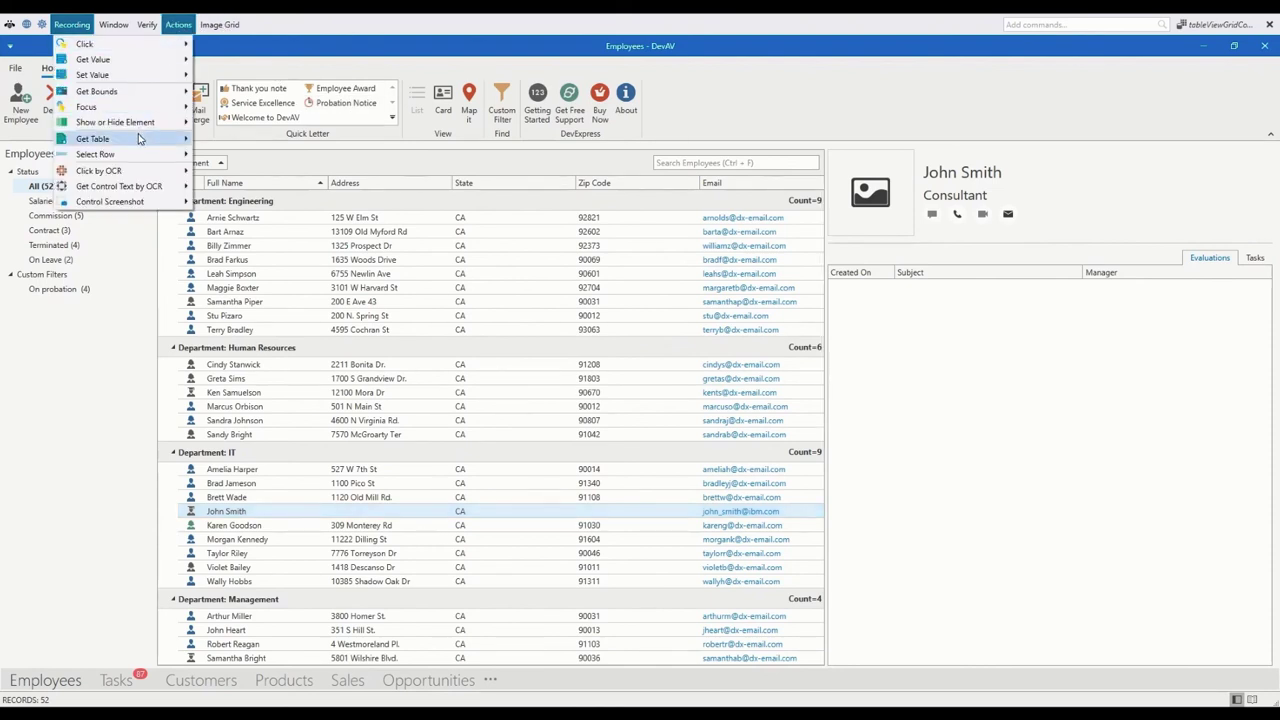
pyautogui.moveTo(147, 141)
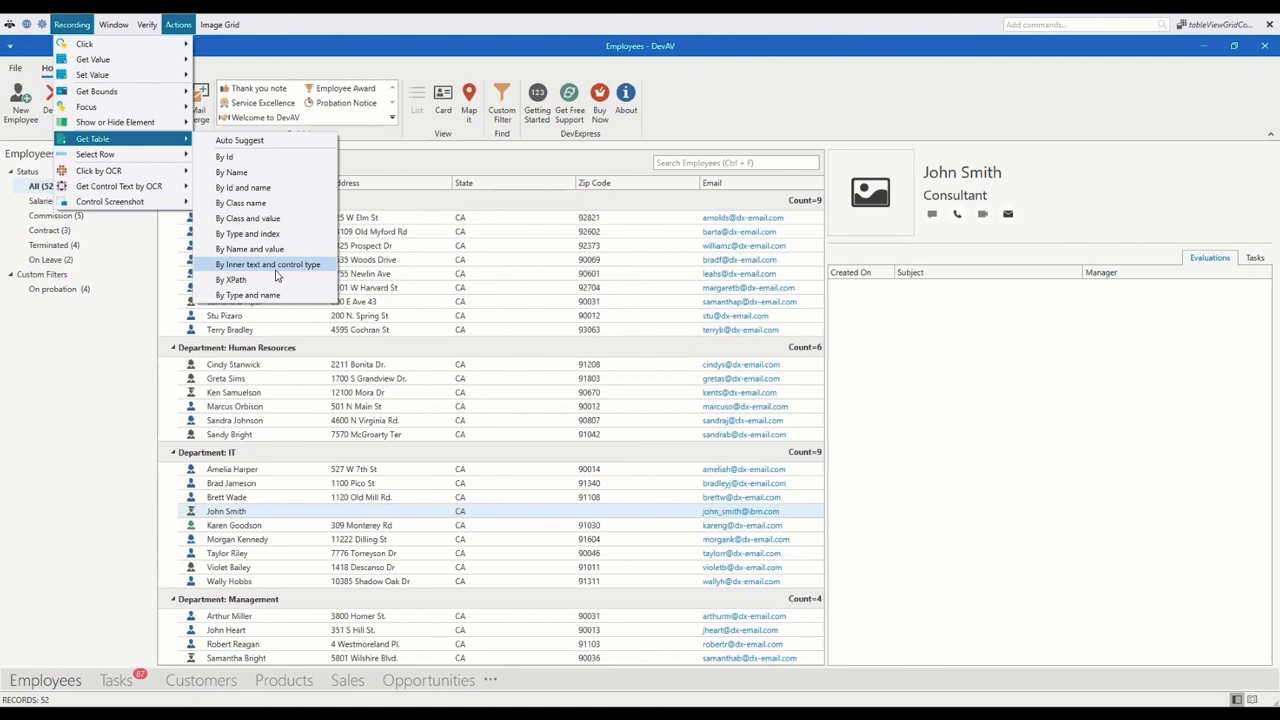
pyautogui.click(224, 26)
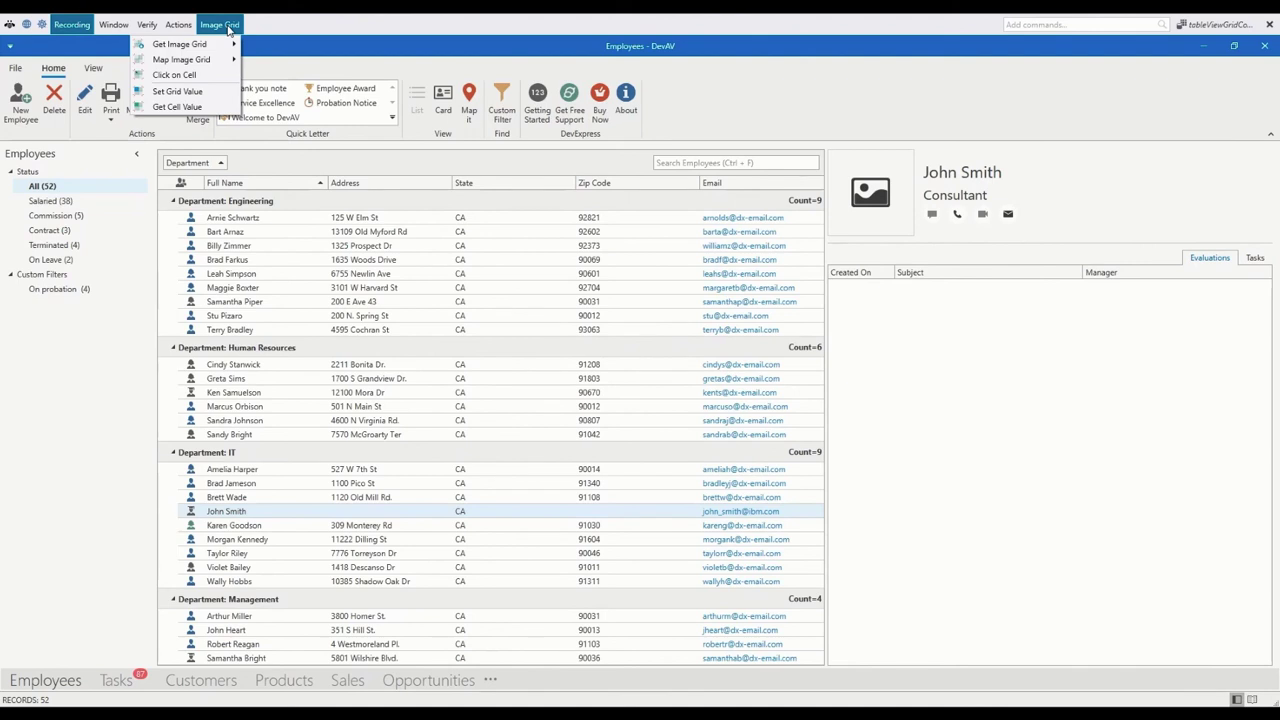
pyautogui.press('Down')
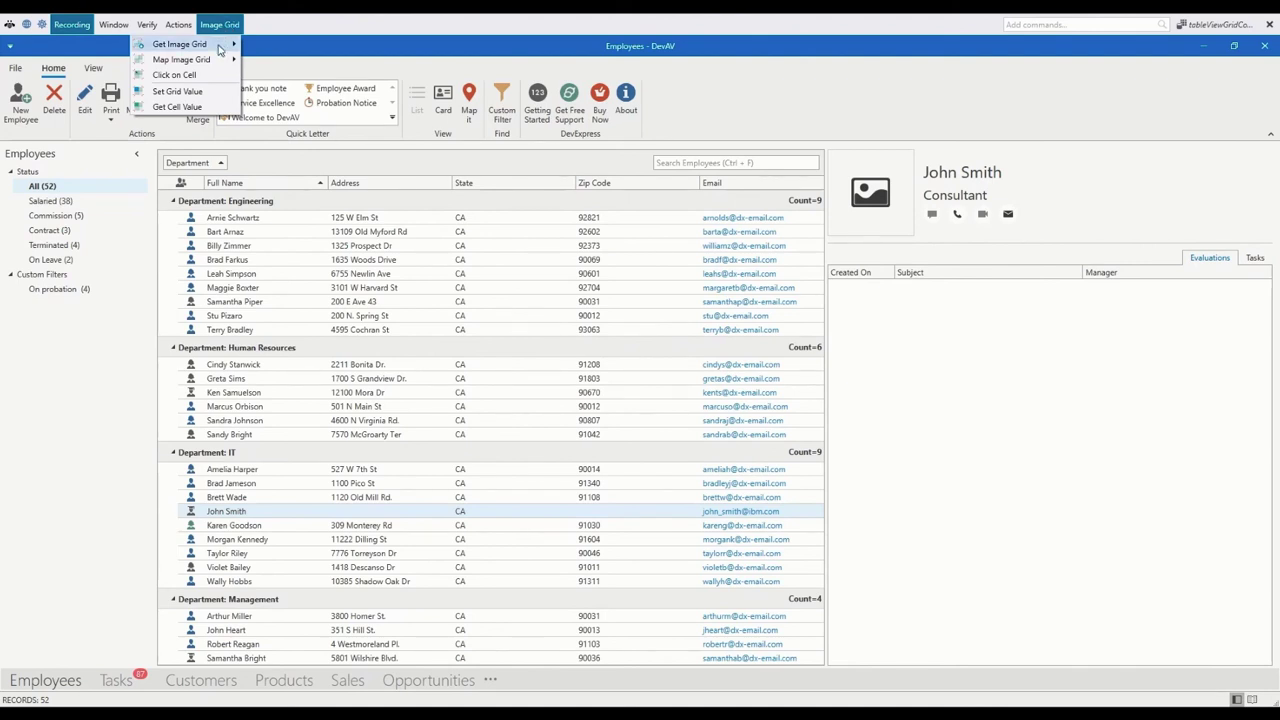
pyautogui.moveTo(217, 60)
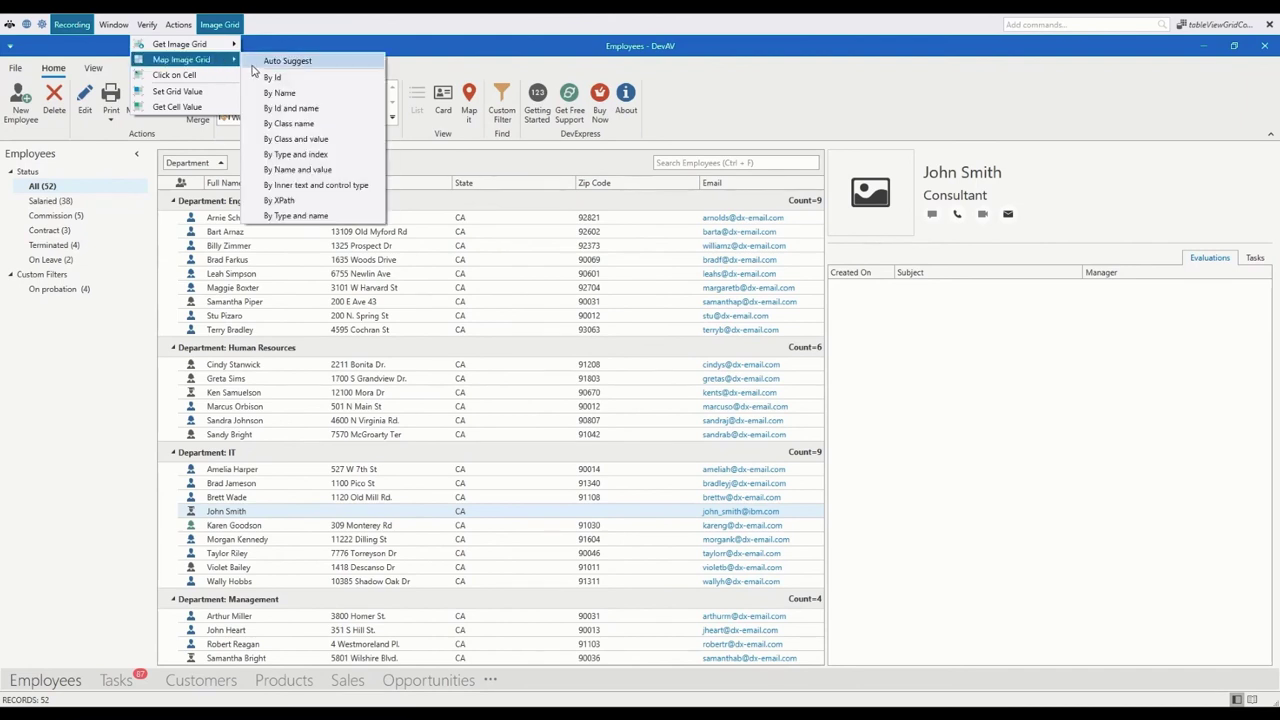
# Step: Map the employee grid By XPath and maximize the Image Grid Mapping window
pyautogui.click(283, 201)
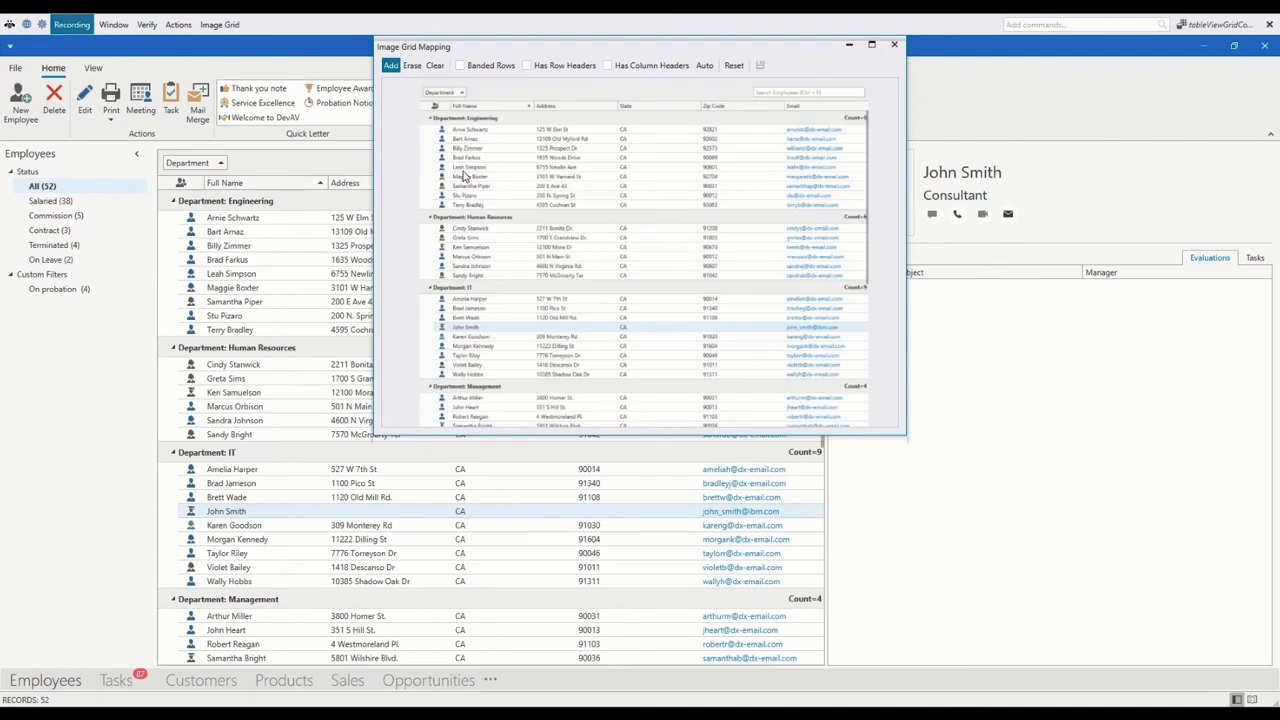
pyautogui.scroll(2, 500, 182)
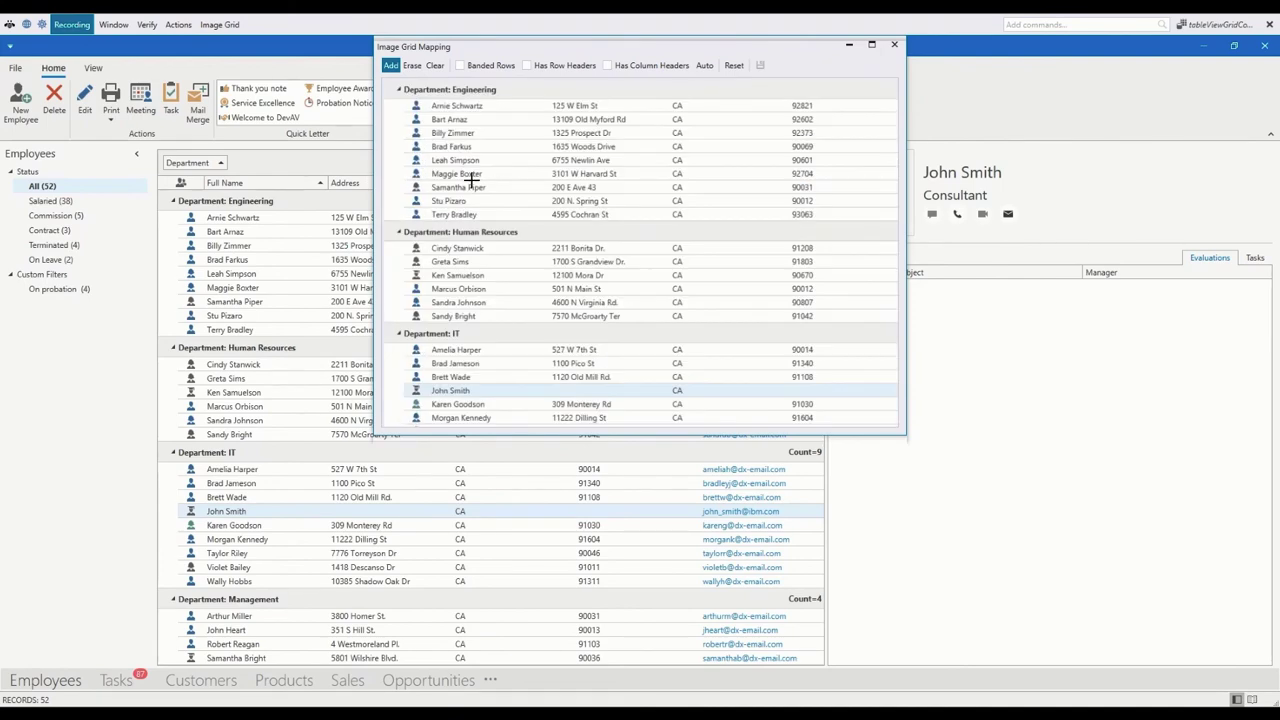
pyautogui.scroll(-2, 471, 181)
pyautogui.scroll(2, 708, 152)
pyautogui.scroll(-2, 520, 143)
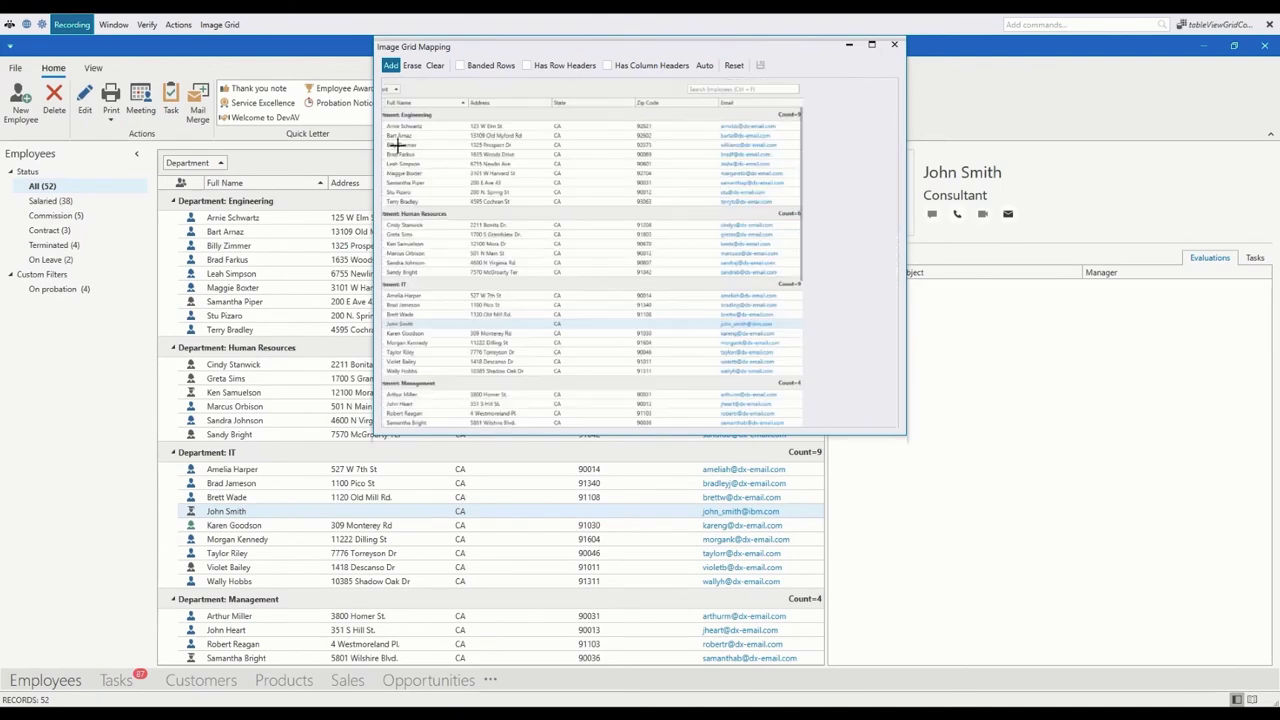
pyautogui.scroll(-1, 400, 152)
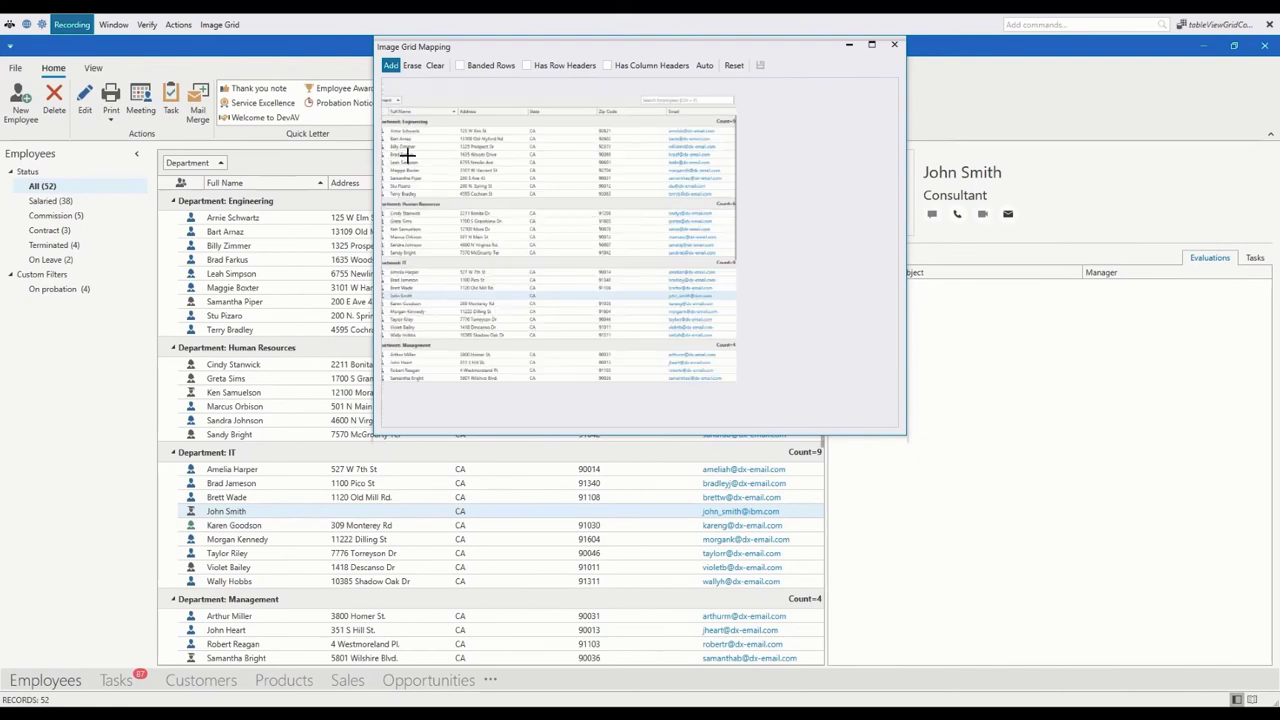
pyautogui.click(870, 47)
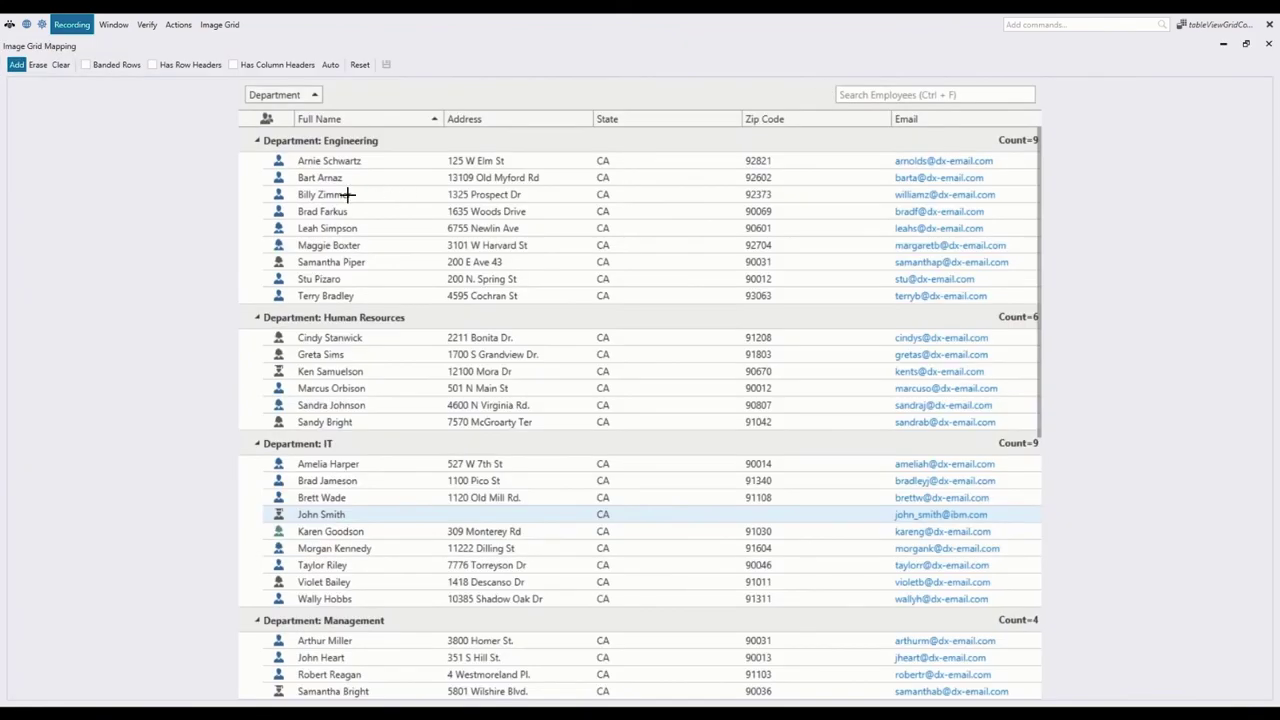
# Step: Mark the grid's left edge and the icon, Full Name, Address, State and Zip Code column borders
pyautogui.click(240, 122)
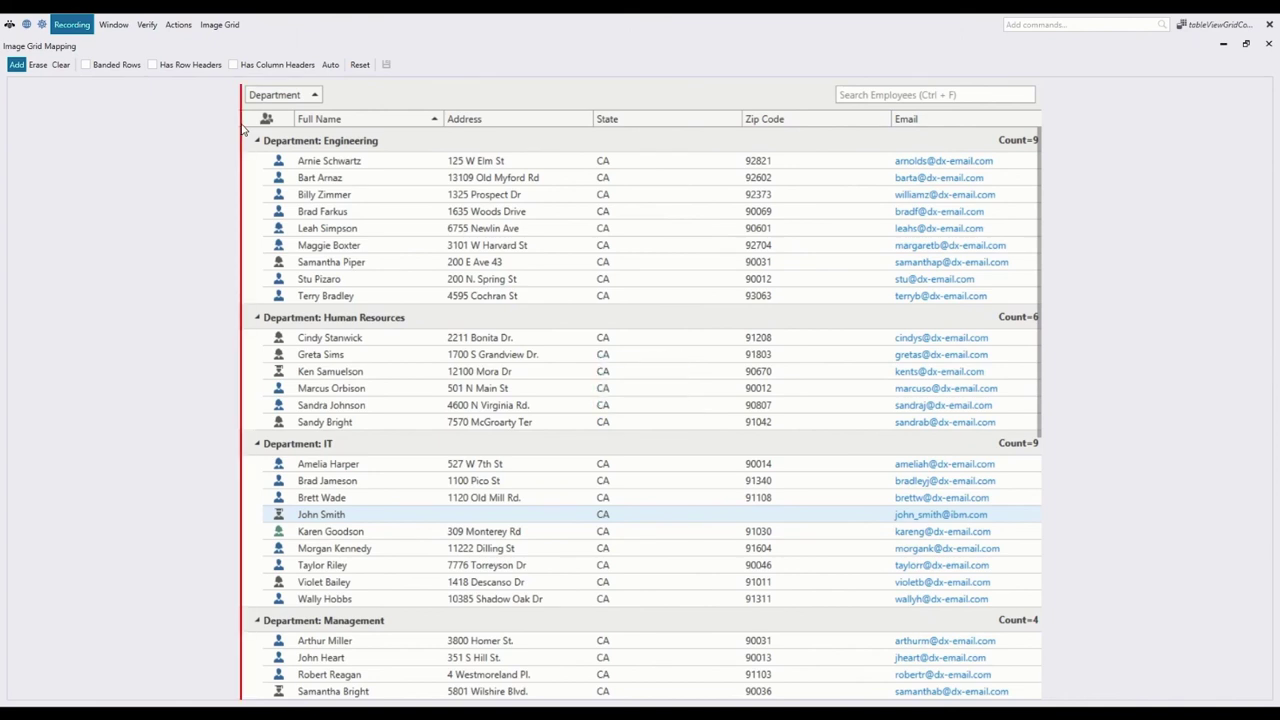
pyautogui.click(295, 121)
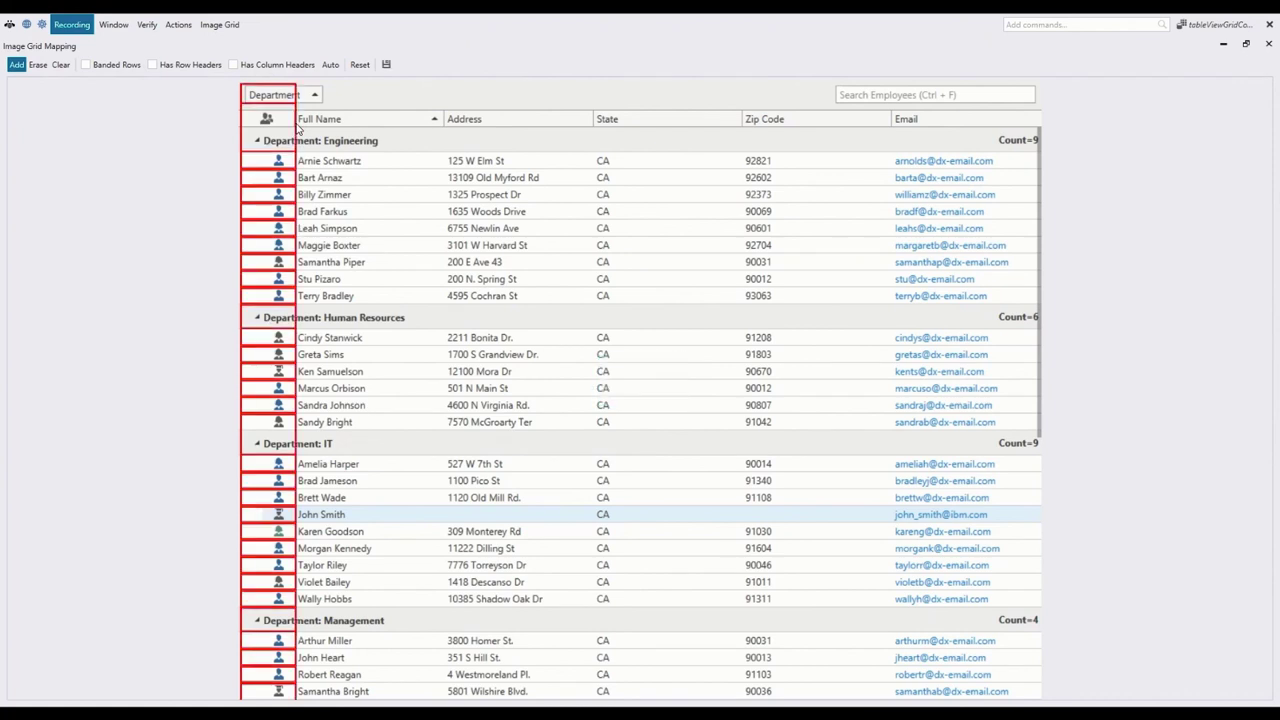
pyautogui.click(443, 121)
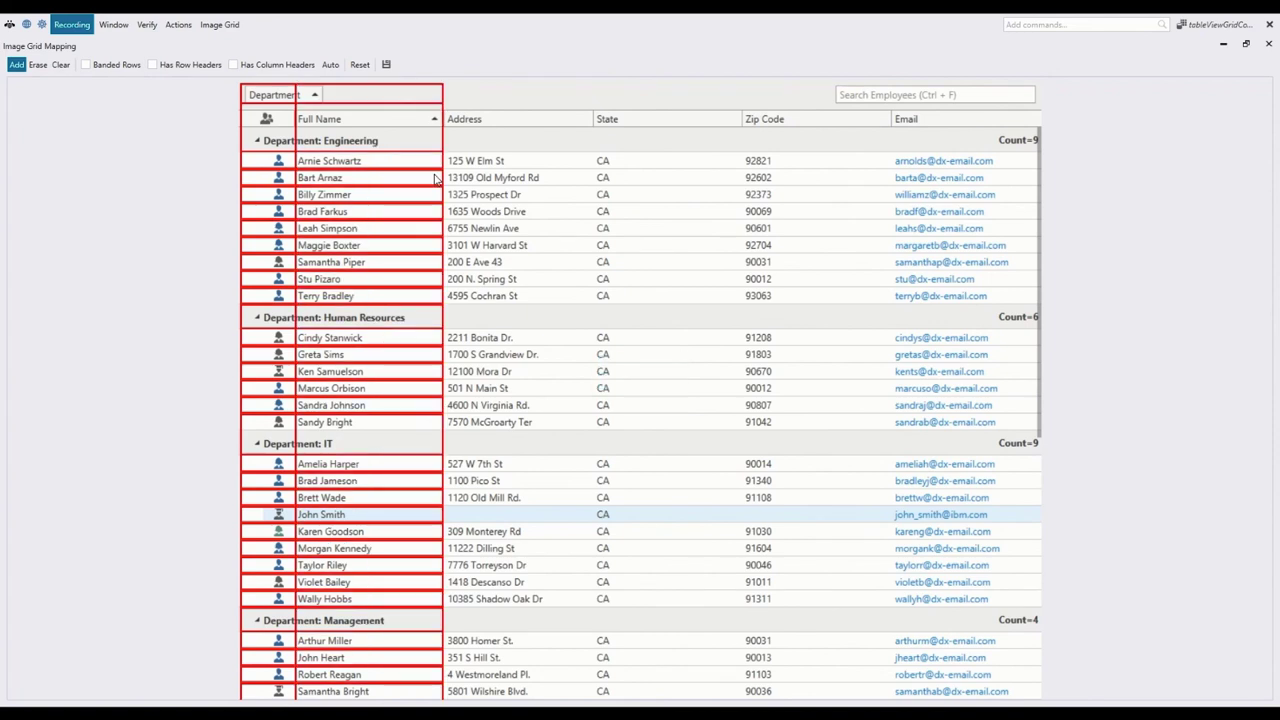
pyautogui.click(594, 122)
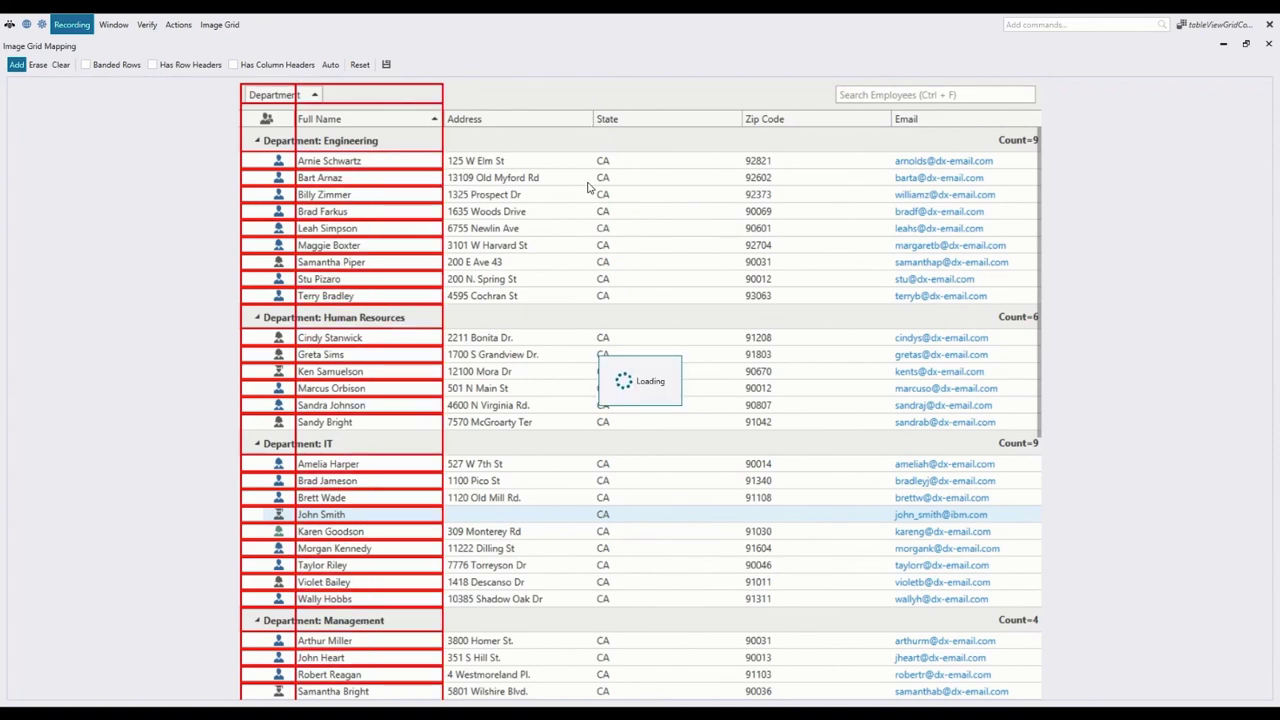
pyautogui.click(744, 121)
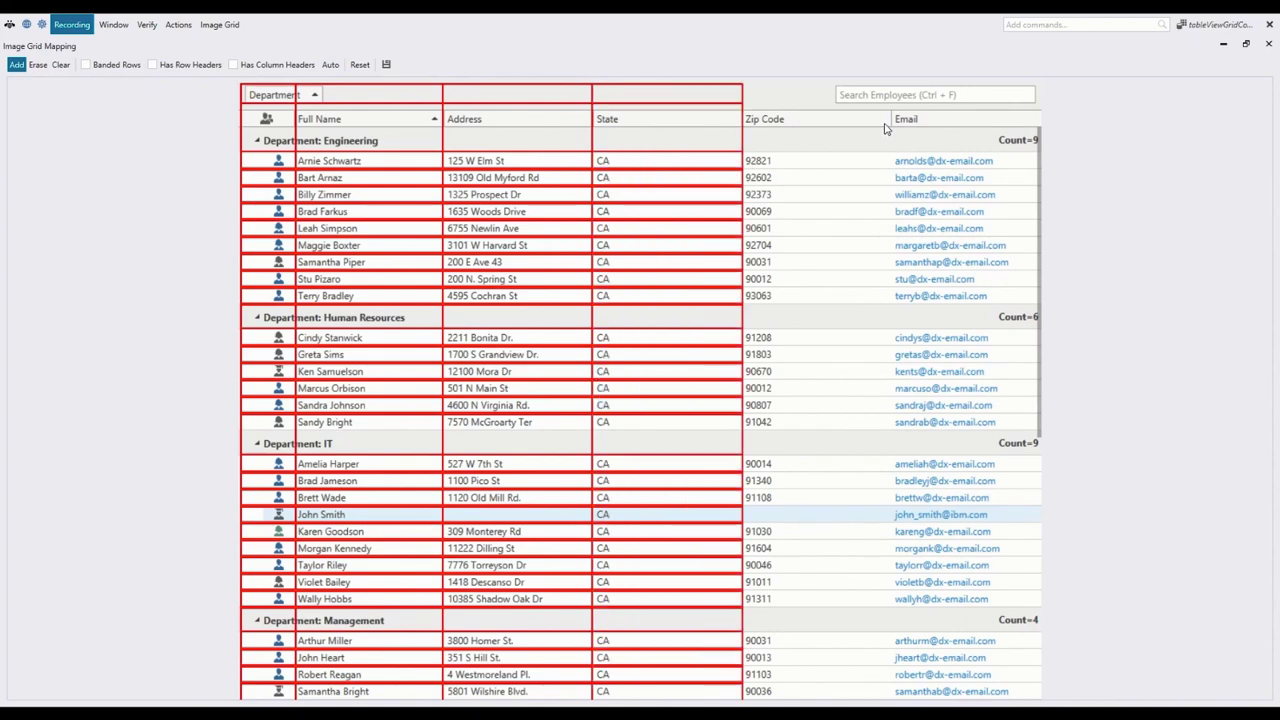
pyautogui.click(900, 197)
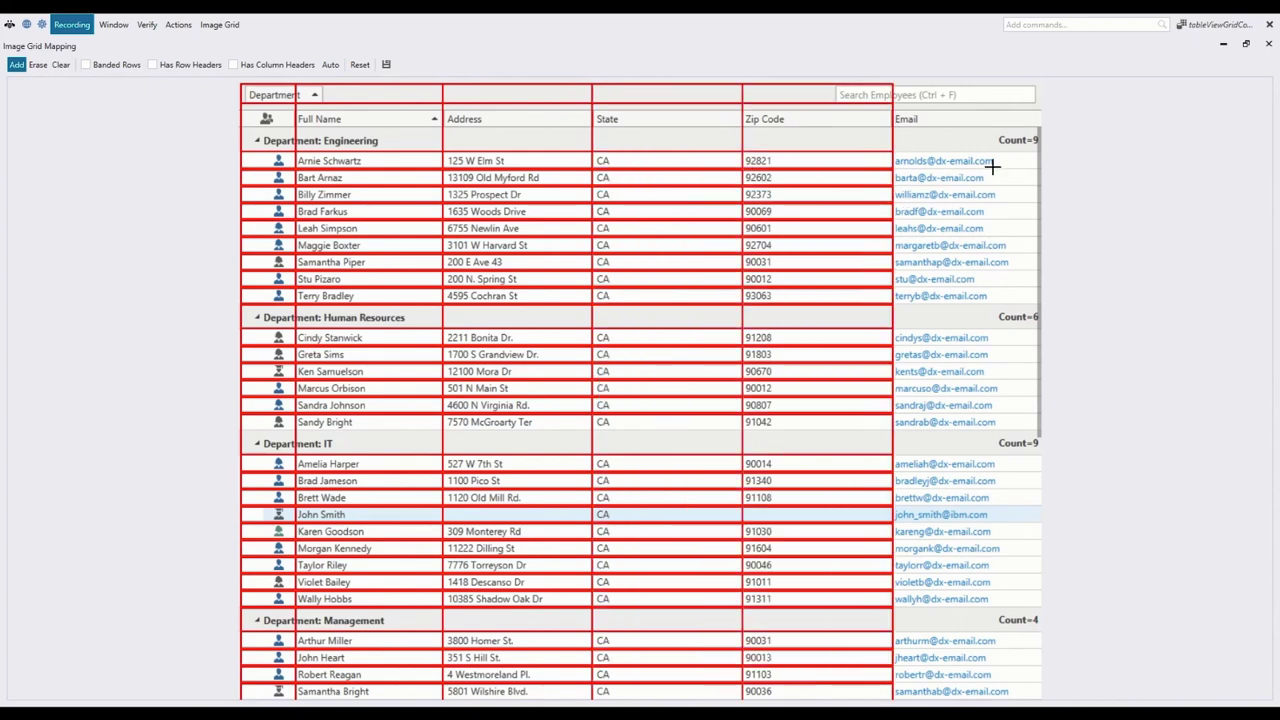
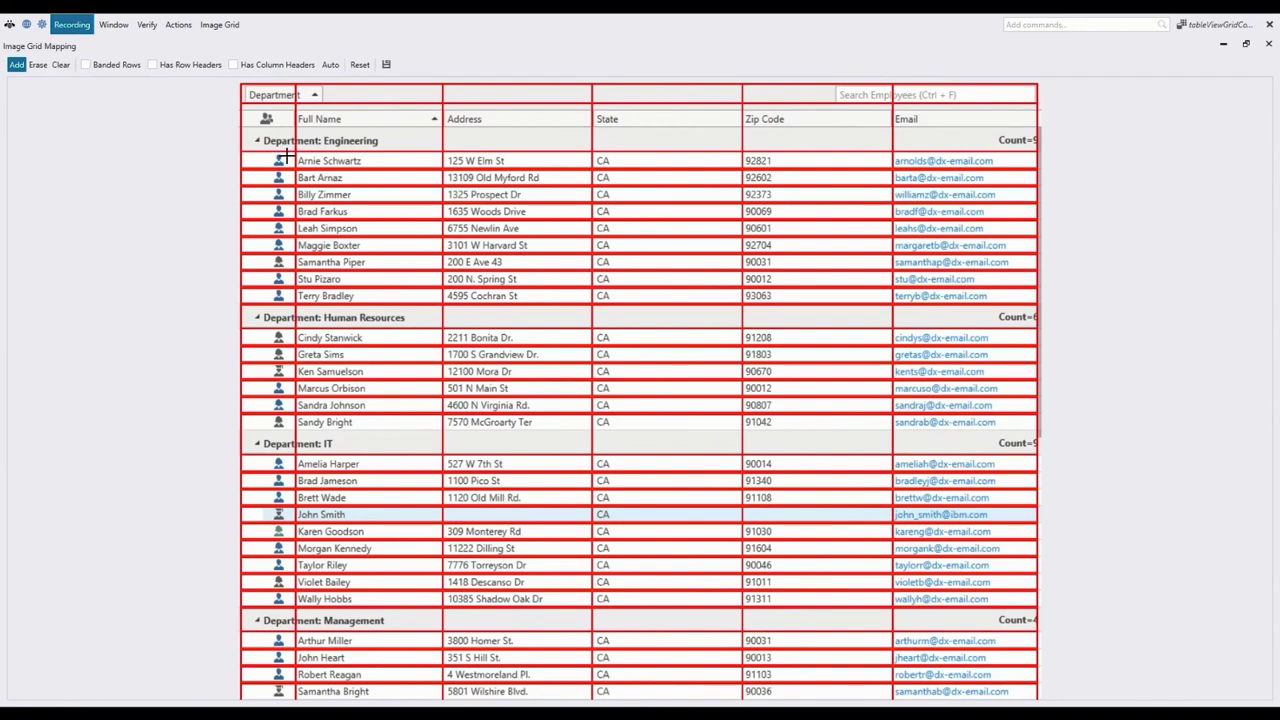
# Step: Save the drawn employee grid mapping to fill the Map Image Grid column mappings
pyautogui.click(386, 64)
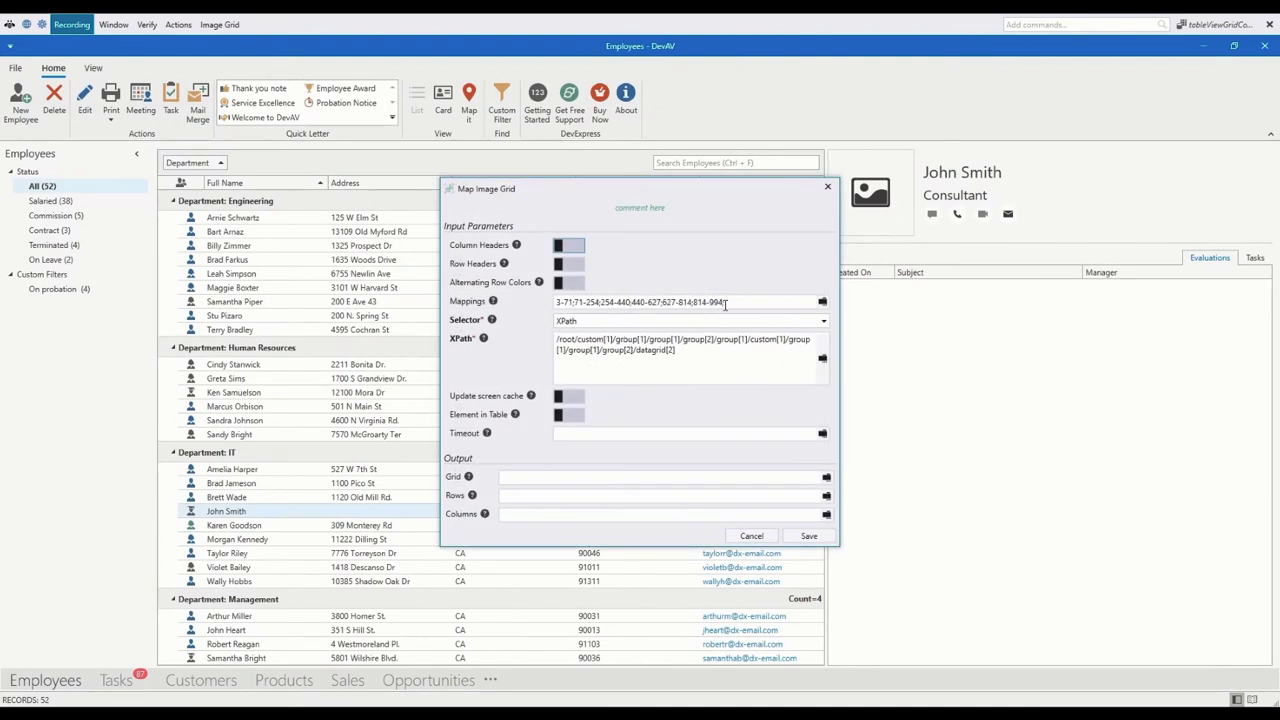
# Step: Store the Map Image Grid output in a 'grid' variable and save the step
pyautogui.moveTo(725, 303); pyautogui.dragTo(537, 310)
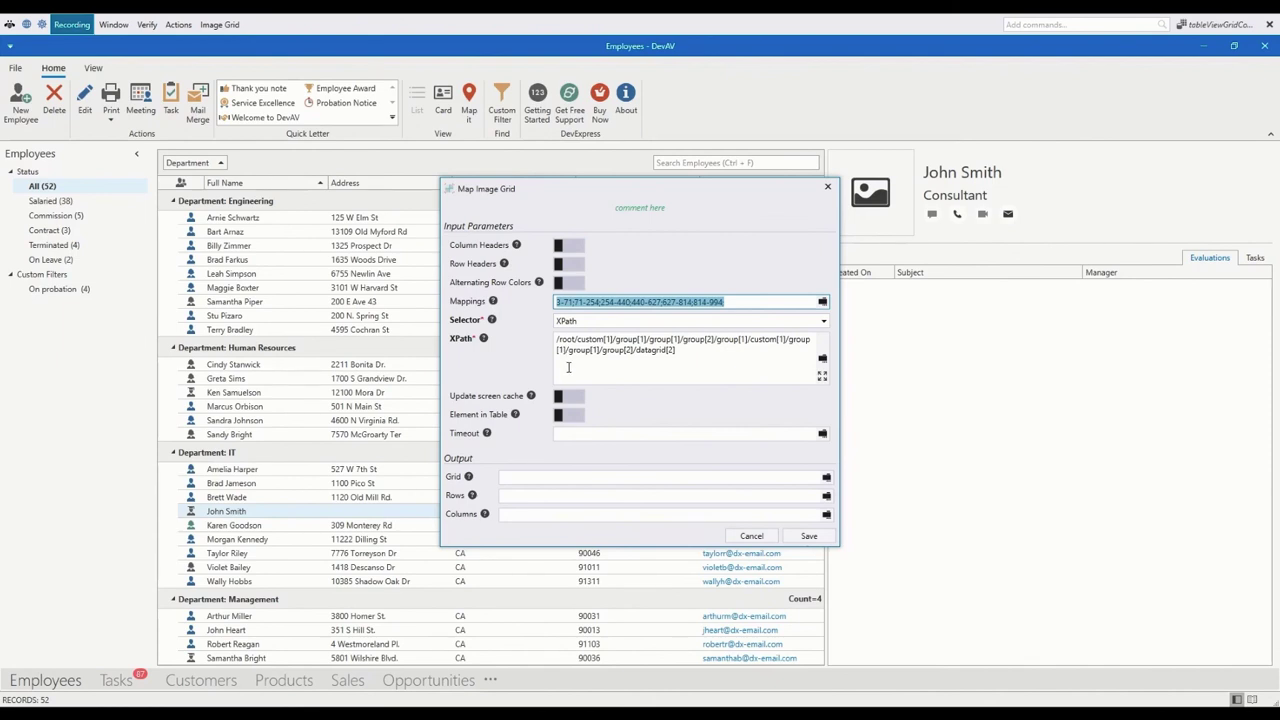
pyautogui.click(538, 480)
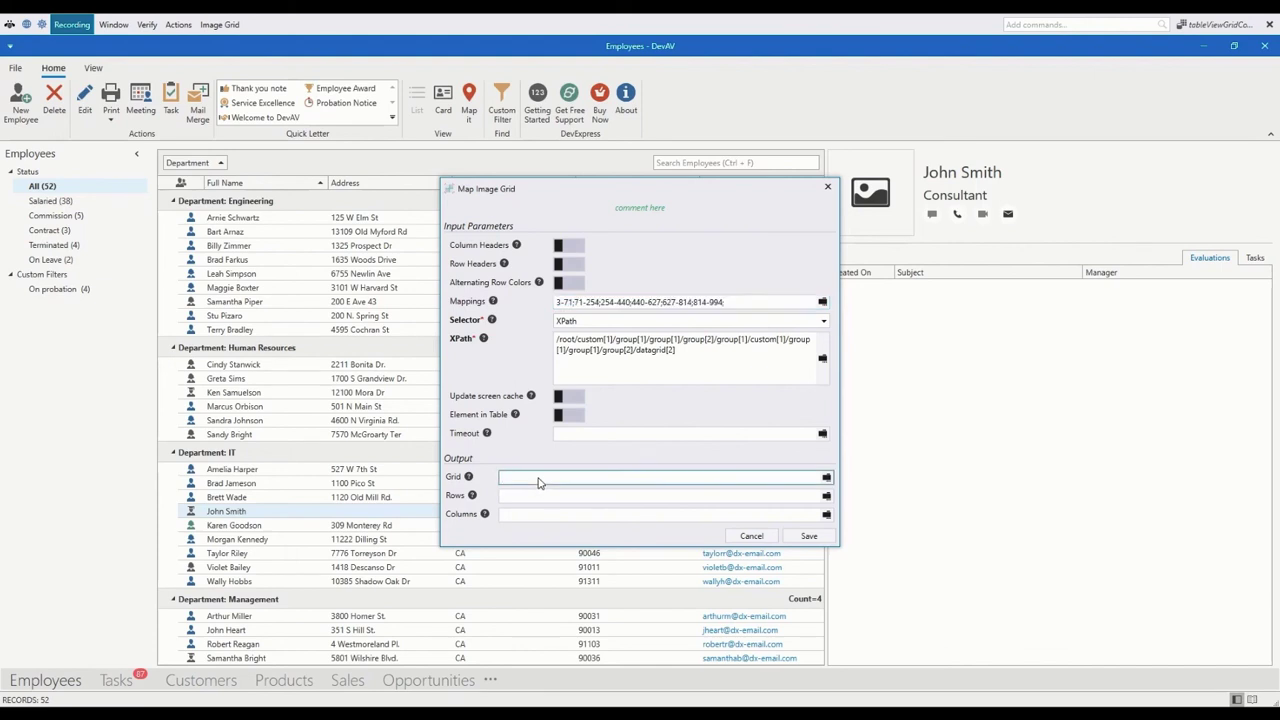
pyautogui.write('grid')
pyautogui.click(805, 537)
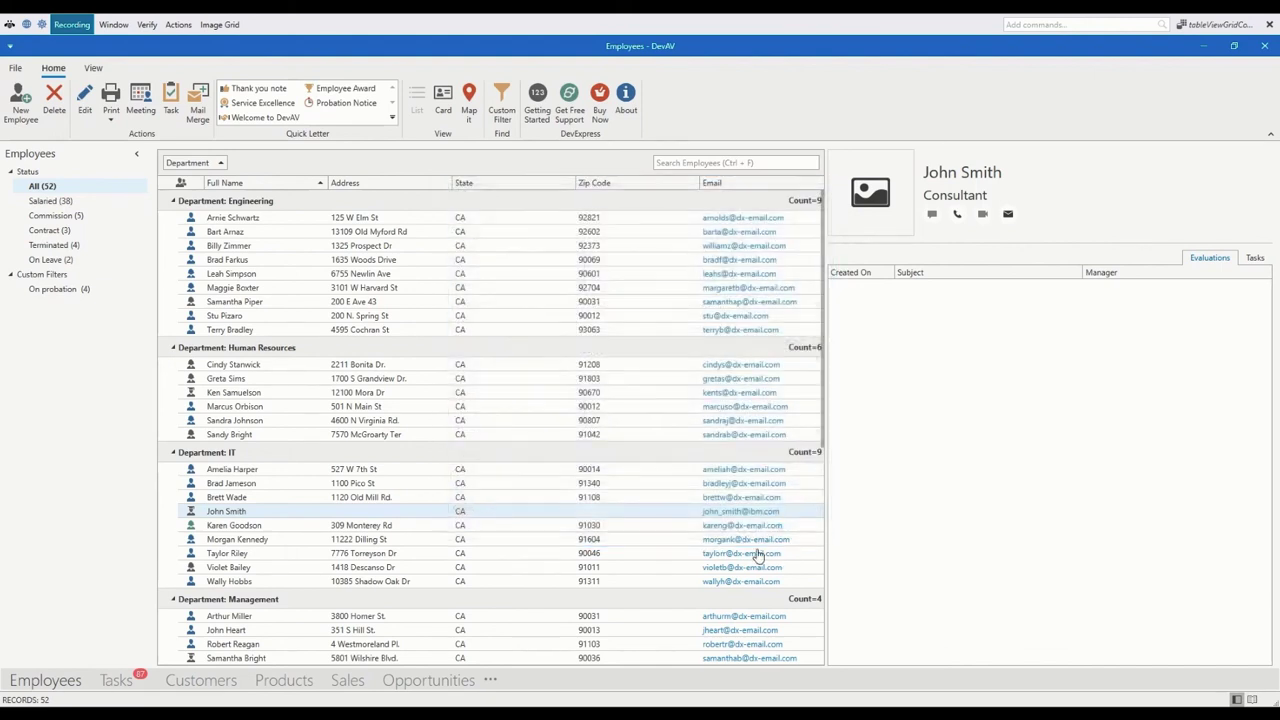
# Step: Back in the Studio, search the Toolbox for 'grid' commands
pyautogui.click(600, 714)
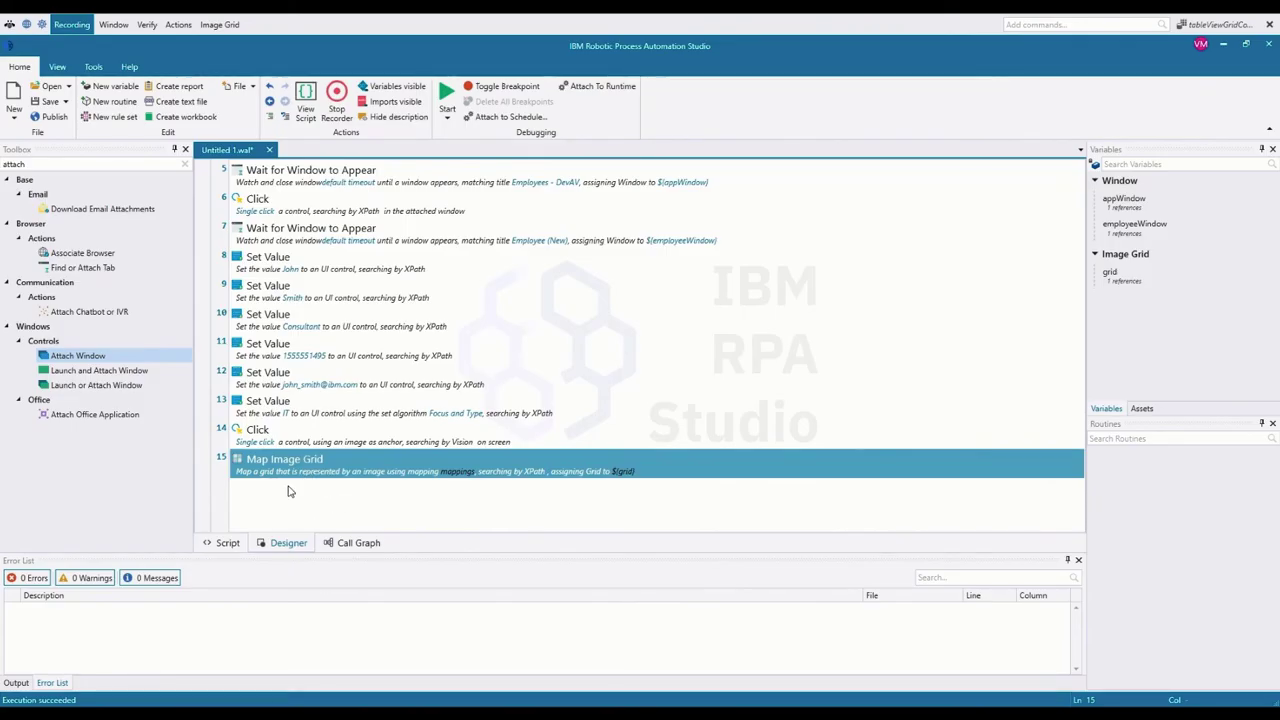
pyautogui.moveTo(28, 164); pyautogui.dragTo(2, 136)
pyautogui.write('grid')
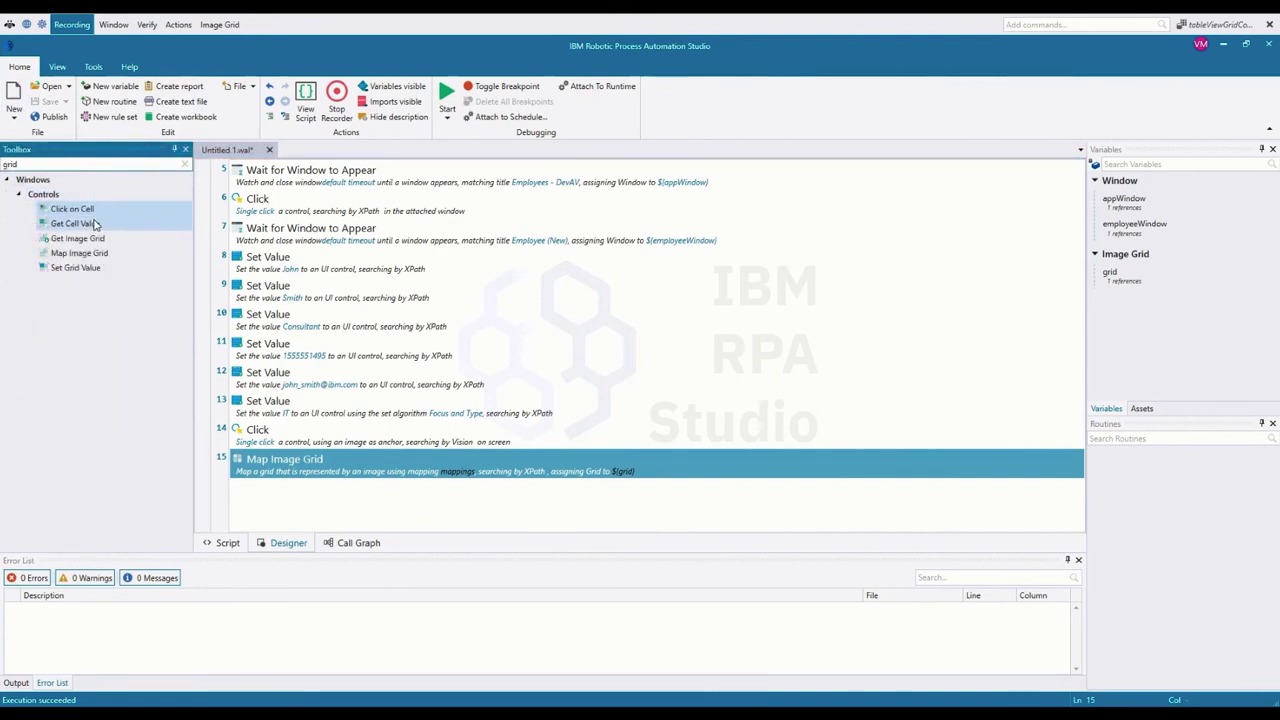
# Step: Add a Get Cell Value step with OCR language en-US reading from the grid variable
pyautogui.moveTo(88, 228); pyautogui.dragTo(320, 506)
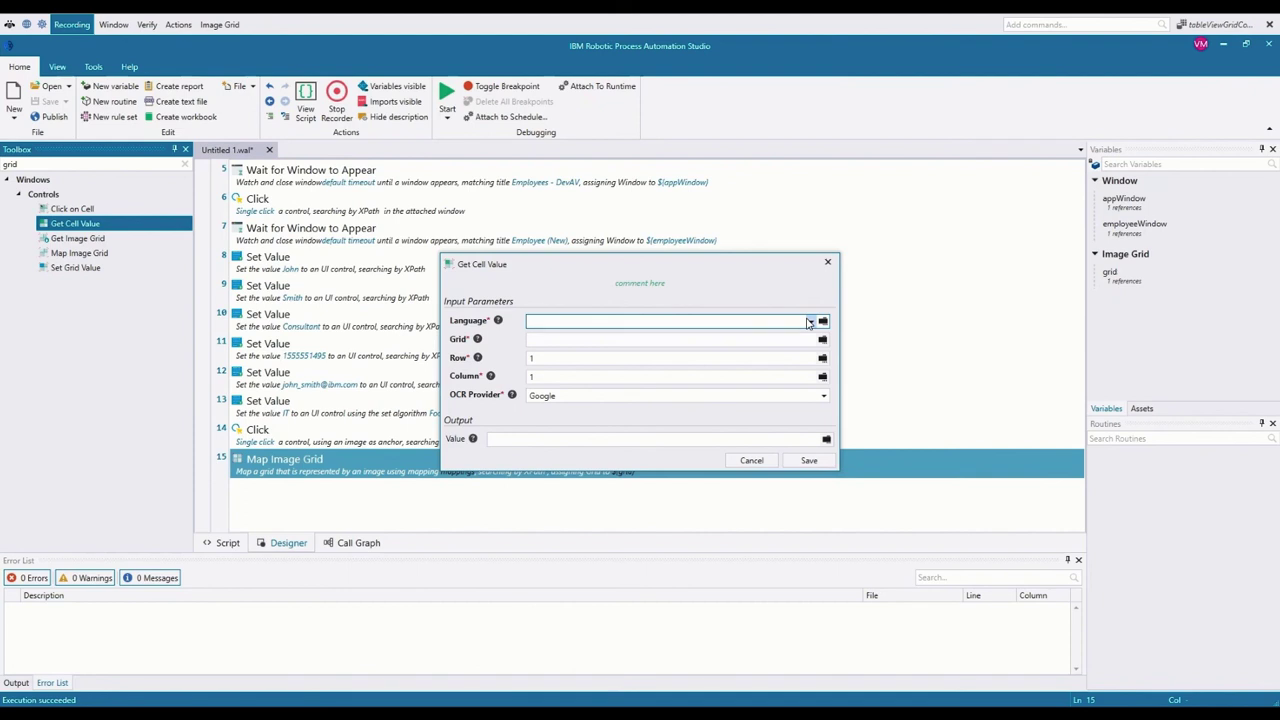
pyautogui.click(809, 322)
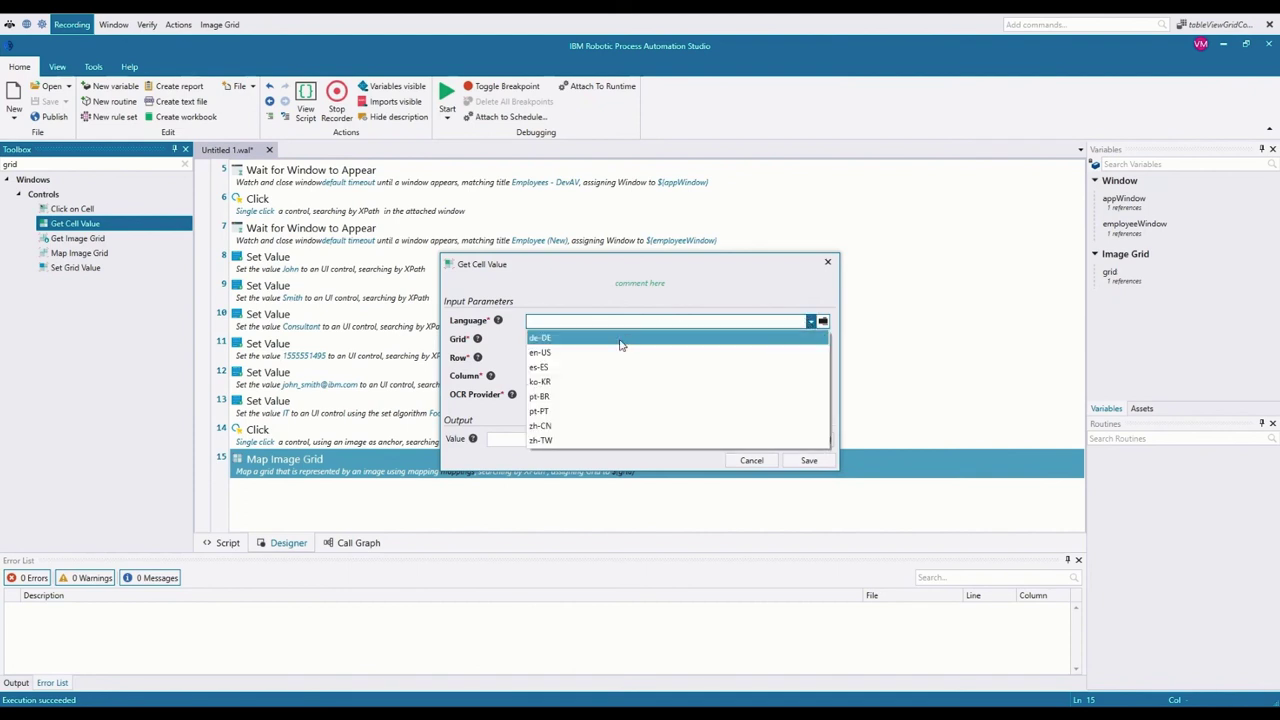
pyautogui.click(578, 354)
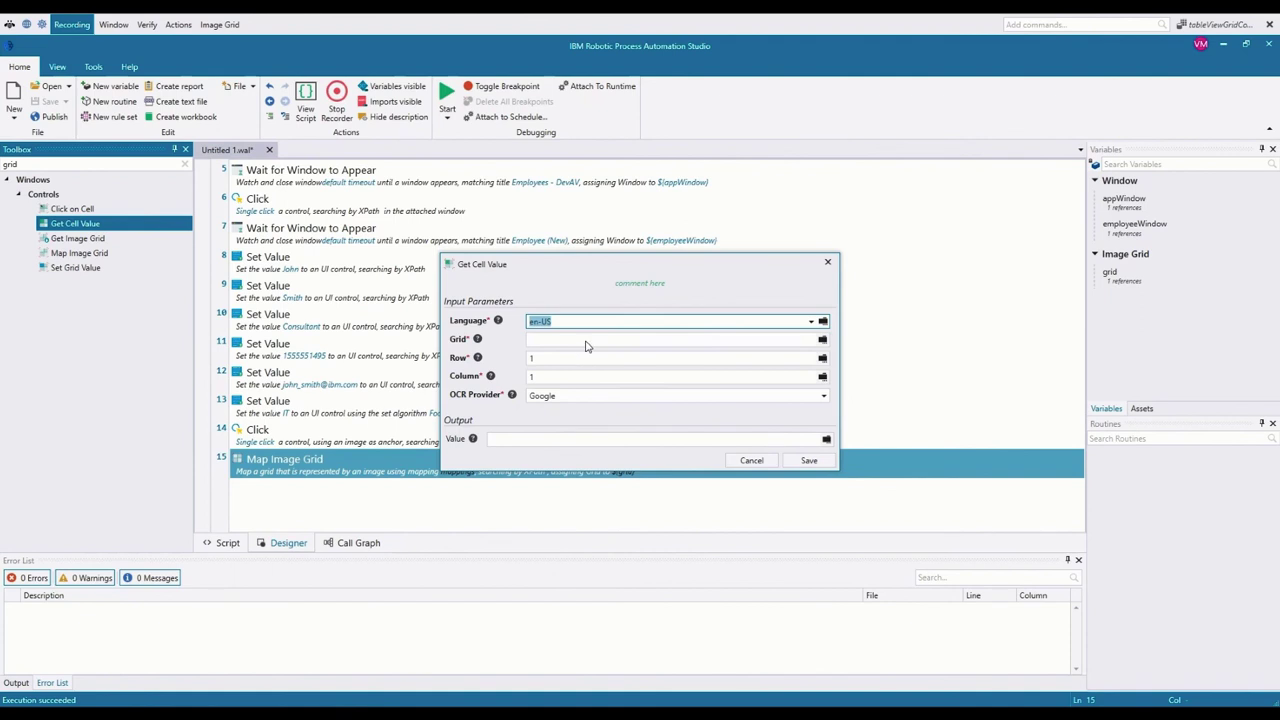
pyautogui.click(822, 341)
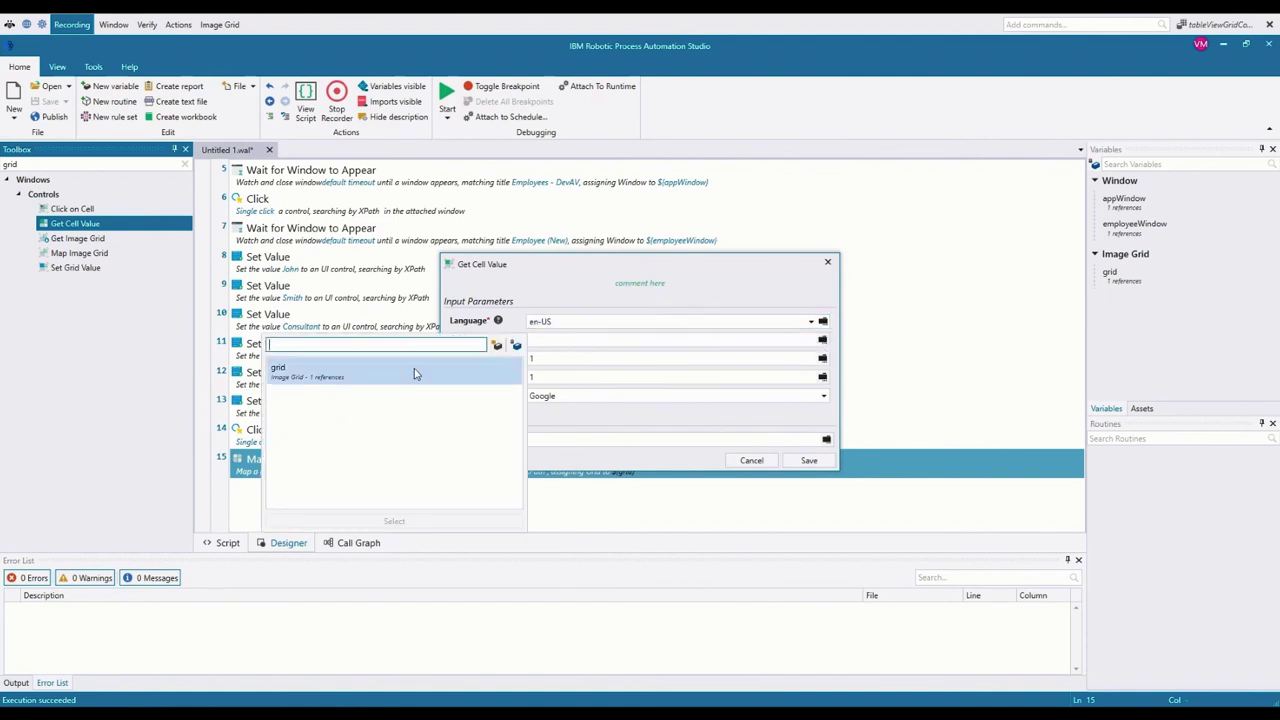
pyautogui.click(315, 375)
pyautogui.doubleClick(315, 375)
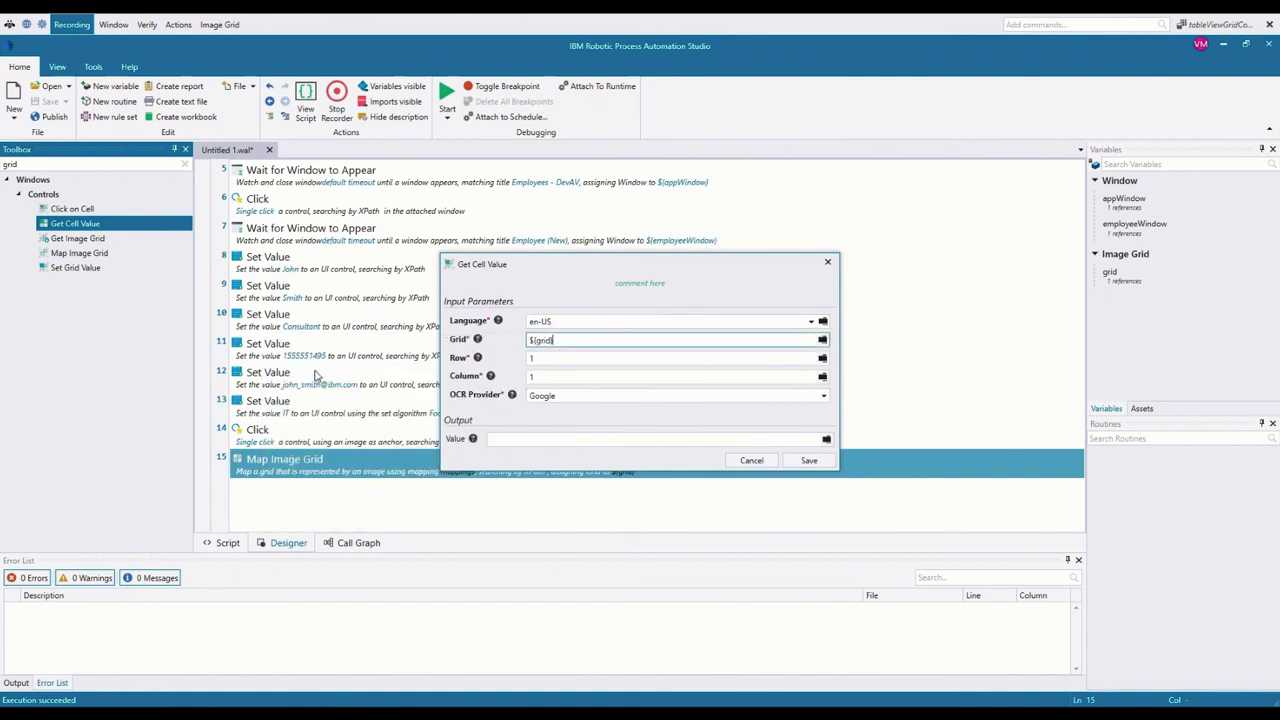
# Step: Read row 3, column 6 with Abbyy OCR into 'value' and save the step
pyautogui.click(524, 357)
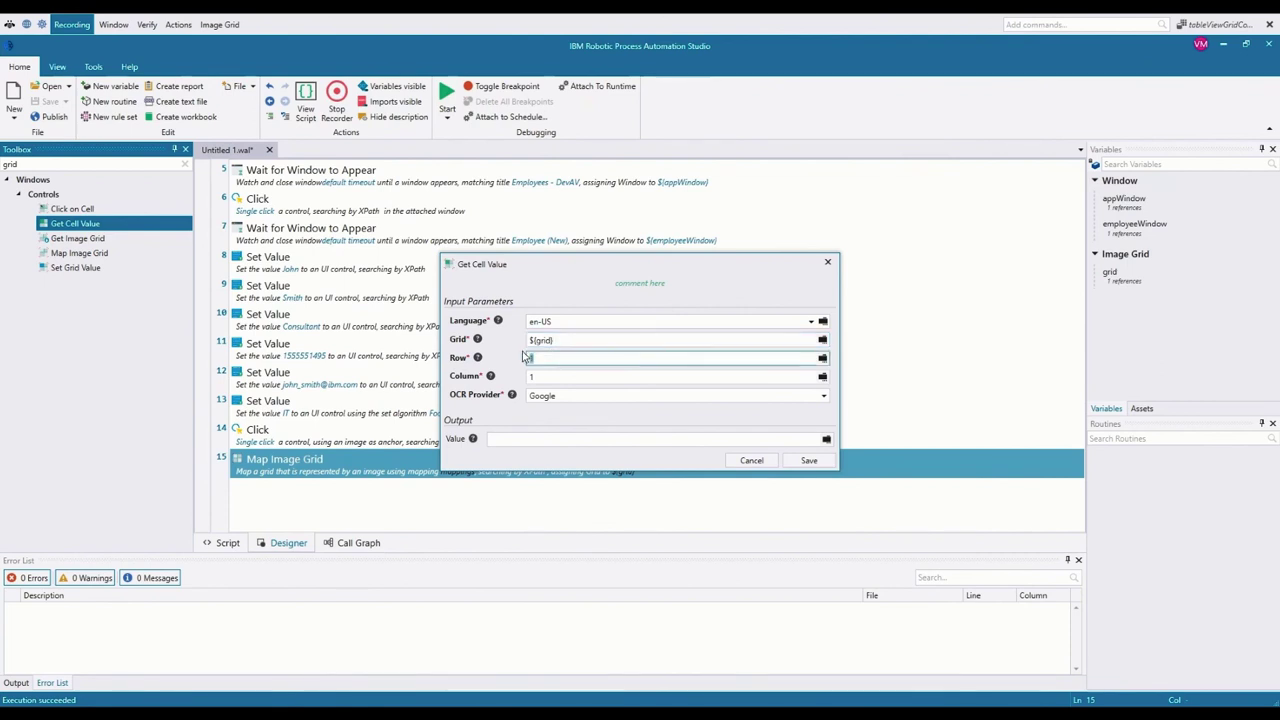
pyautogui.write('3')
pyautogui.press('Tab')
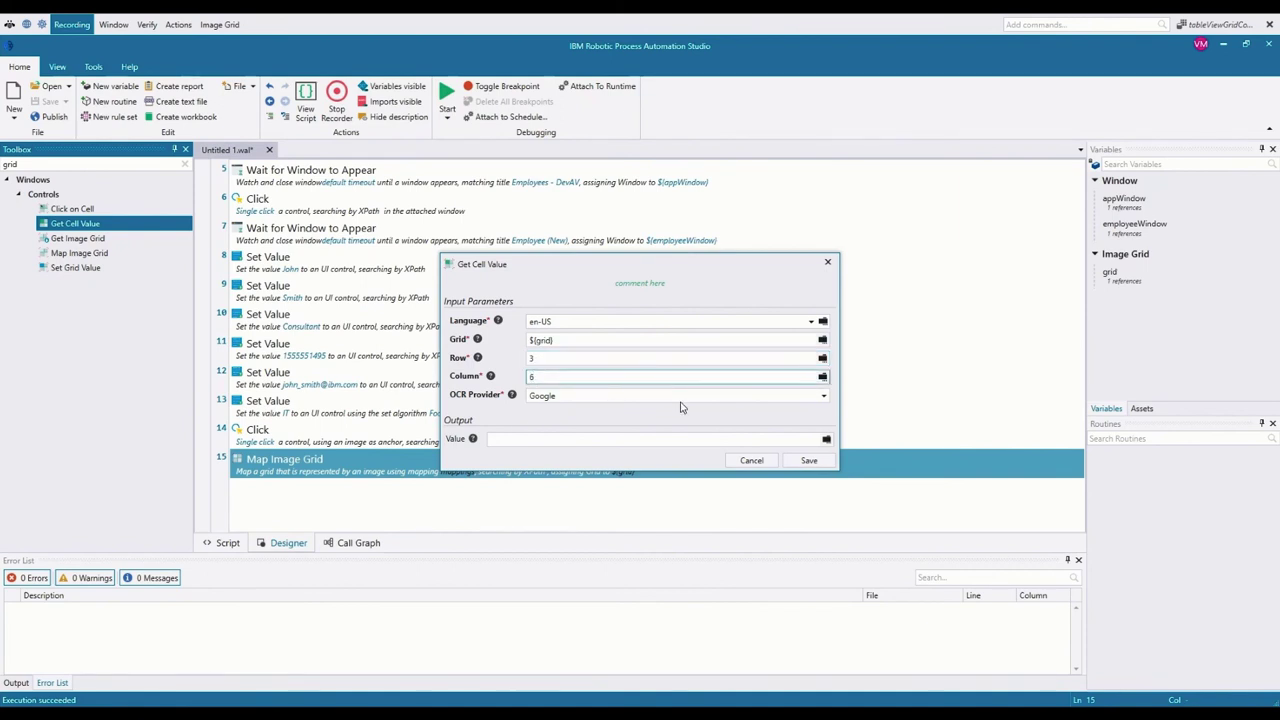
pyautogui.click(824, 396)
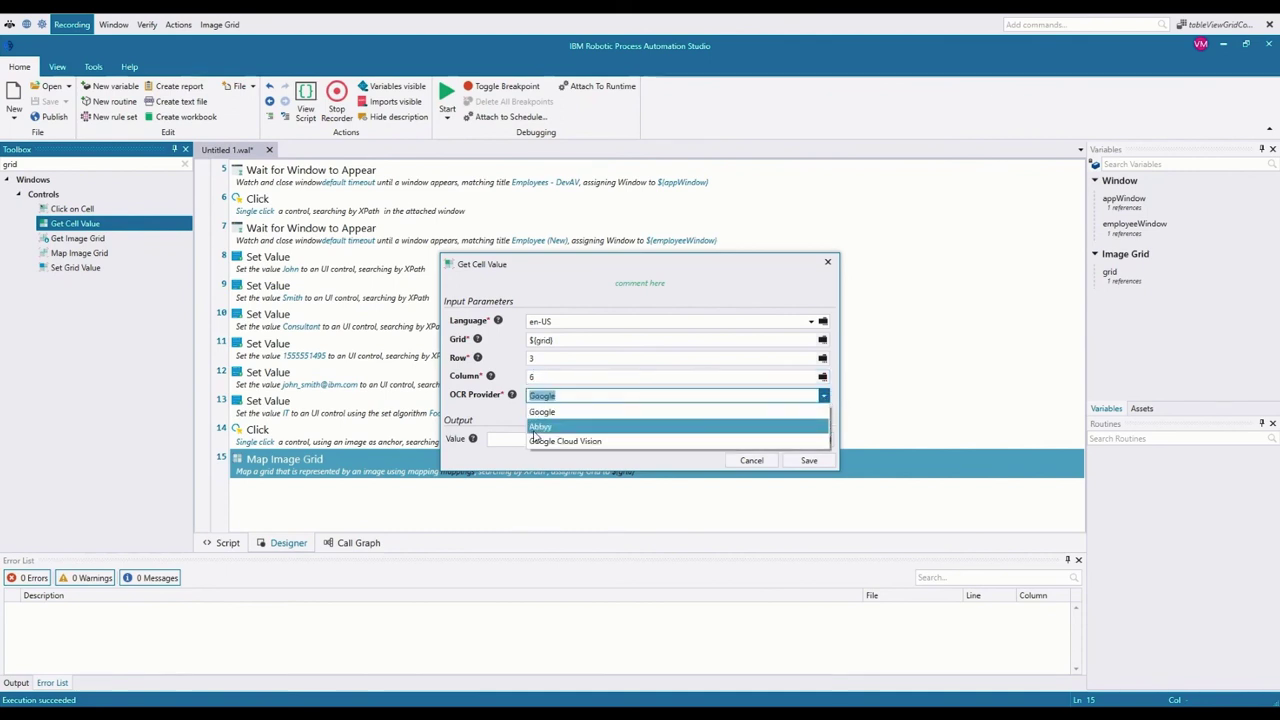
pyautogui.click(538, 427)
pyautogui.click(549, 439)
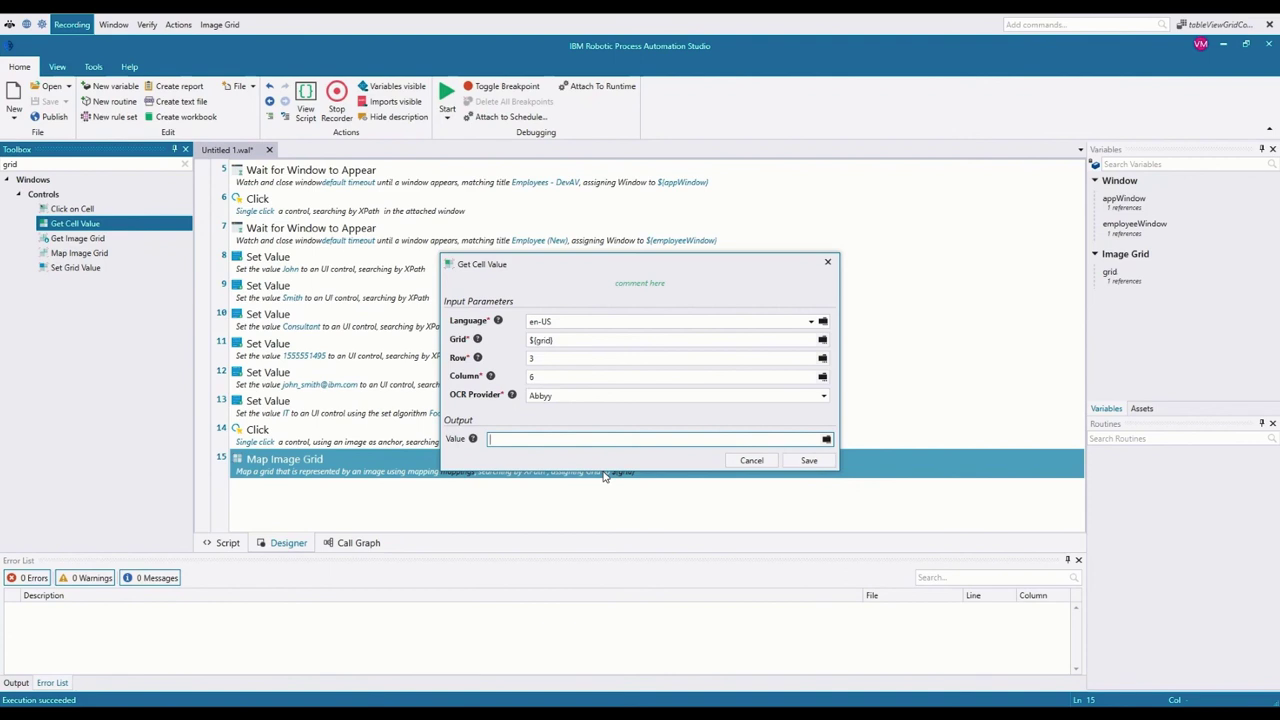
pyautogui.write('value')
pyautogui.click(809, 462)
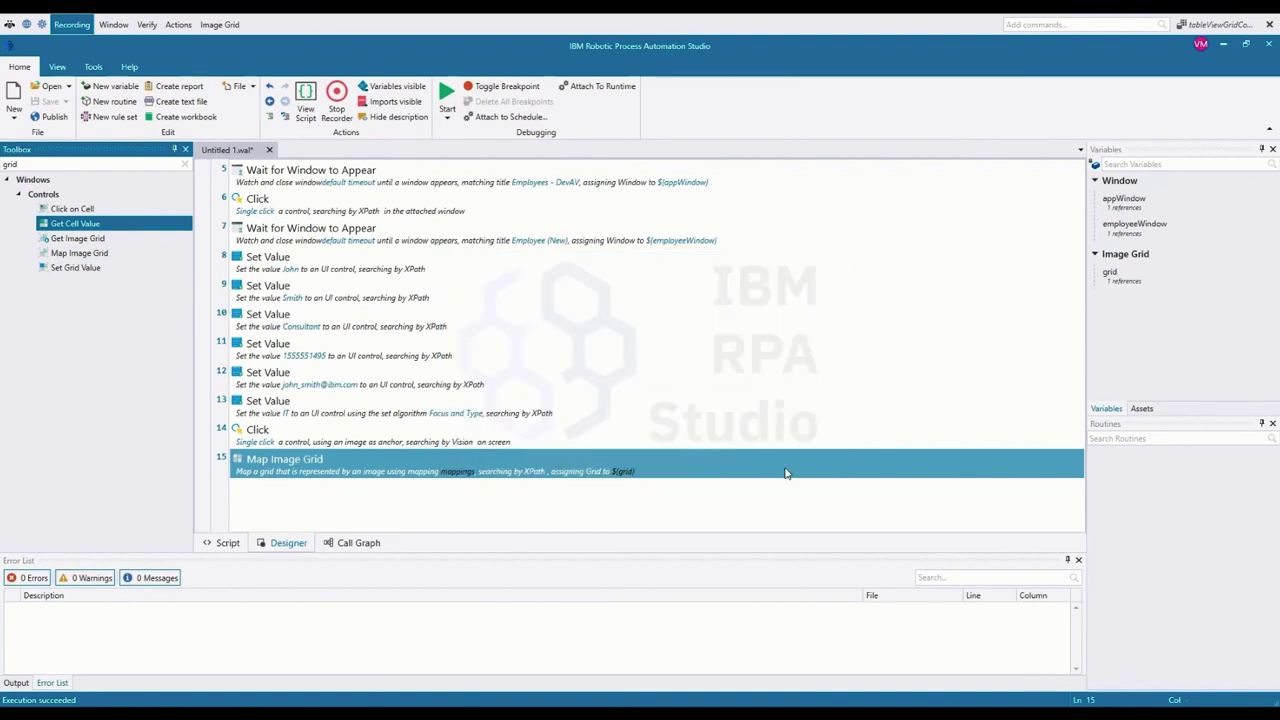
# Step: Add a Log Message step after step 17 that logs ${value} as Information
pyautogui.hotkey('ctrl', 'a')
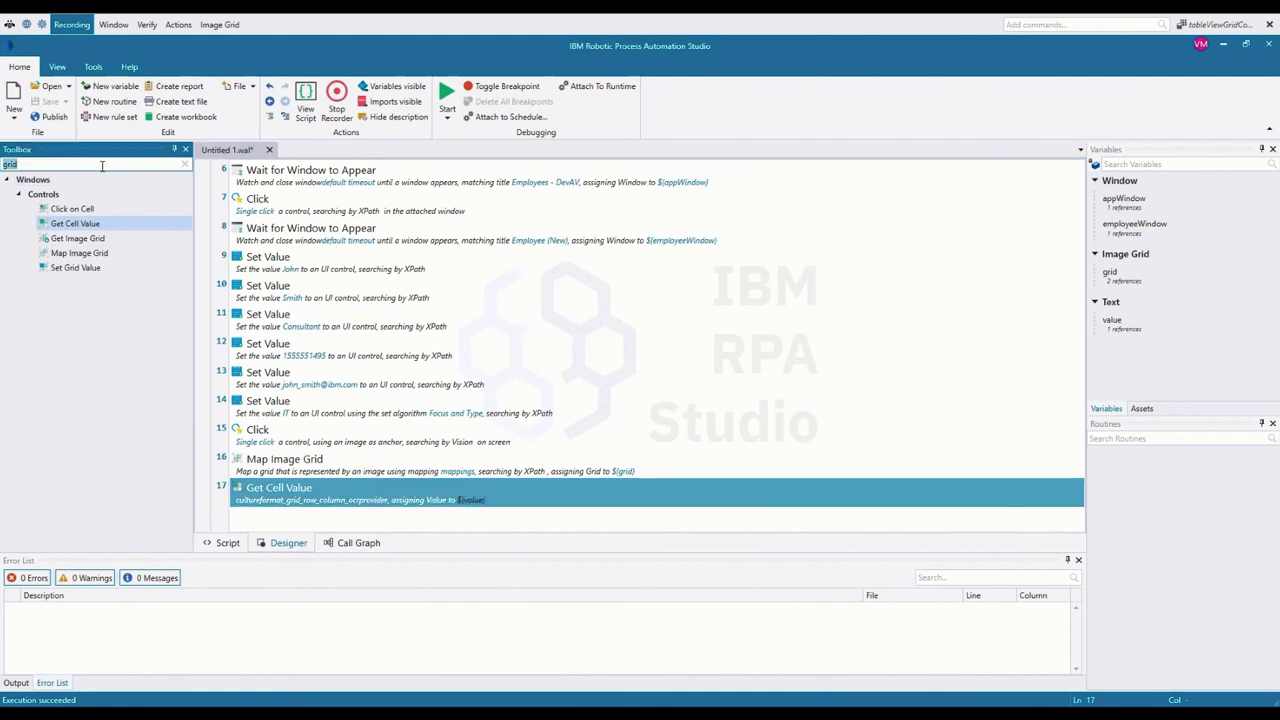
pyautogui.write('log')
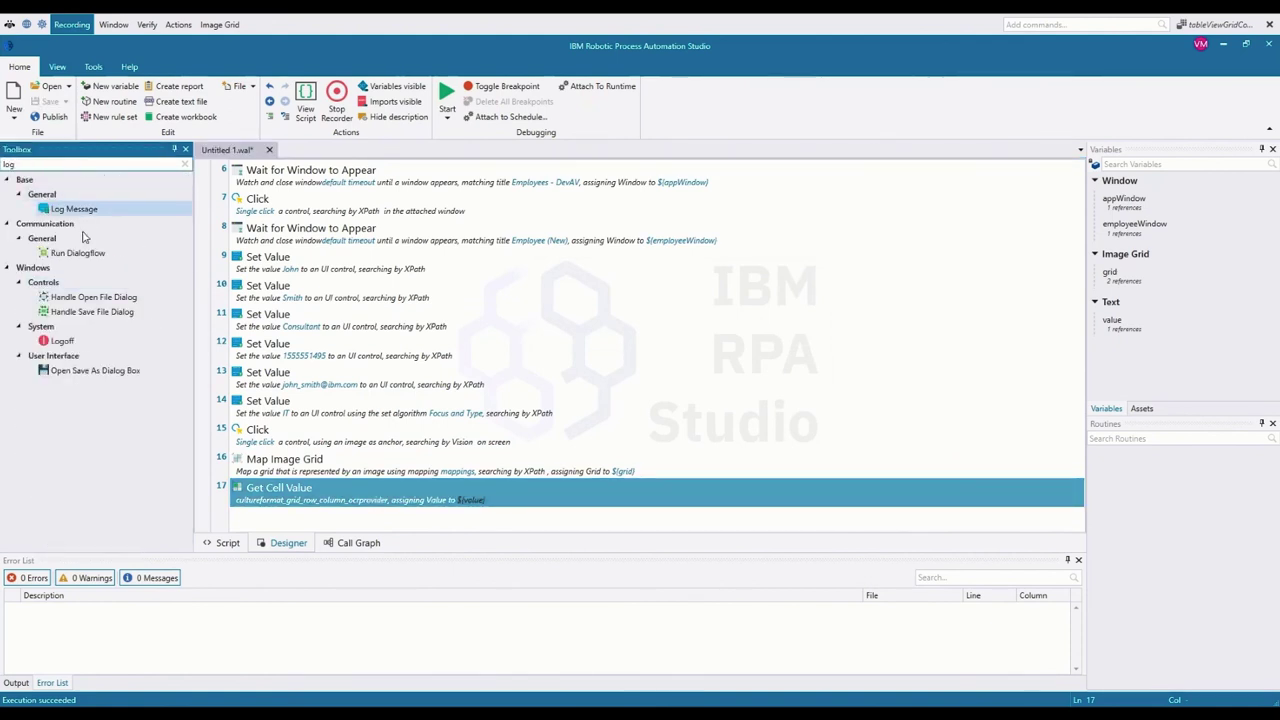
pyautogui.moveTo(395, 512); pyautogui.dragTo(397, 512)
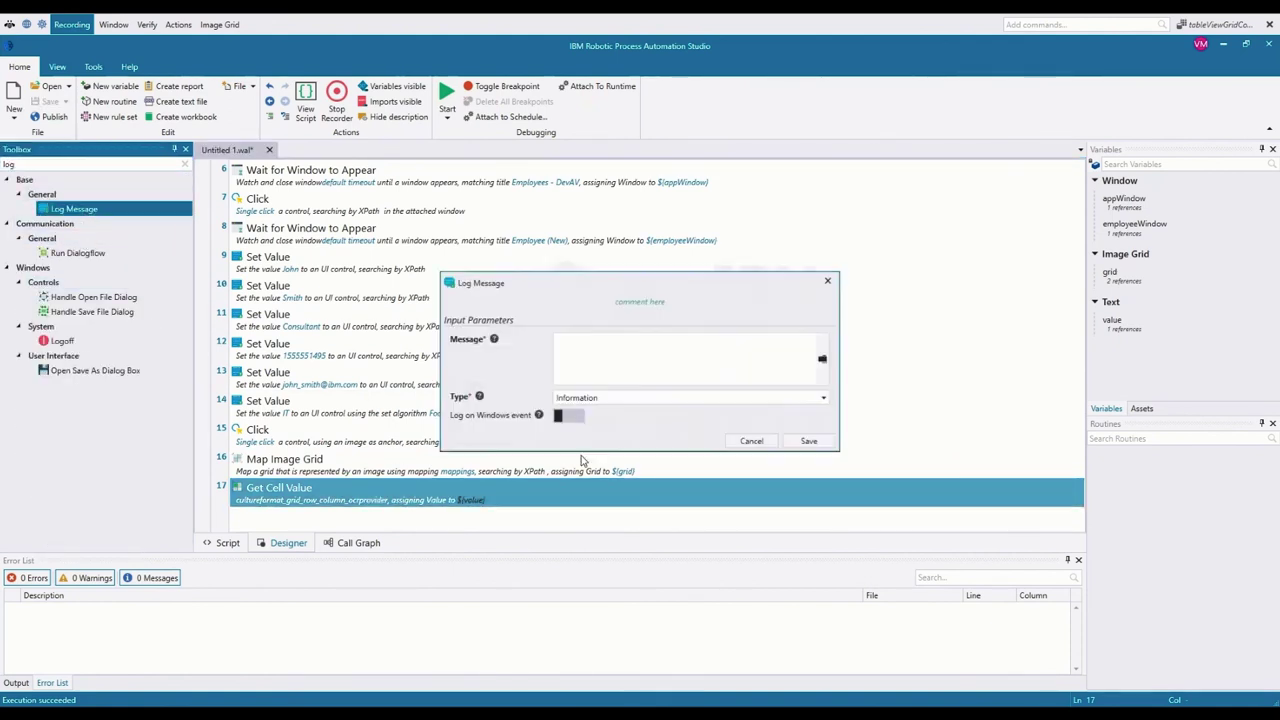
pyautogui.hotkey('ctrl', 'space')
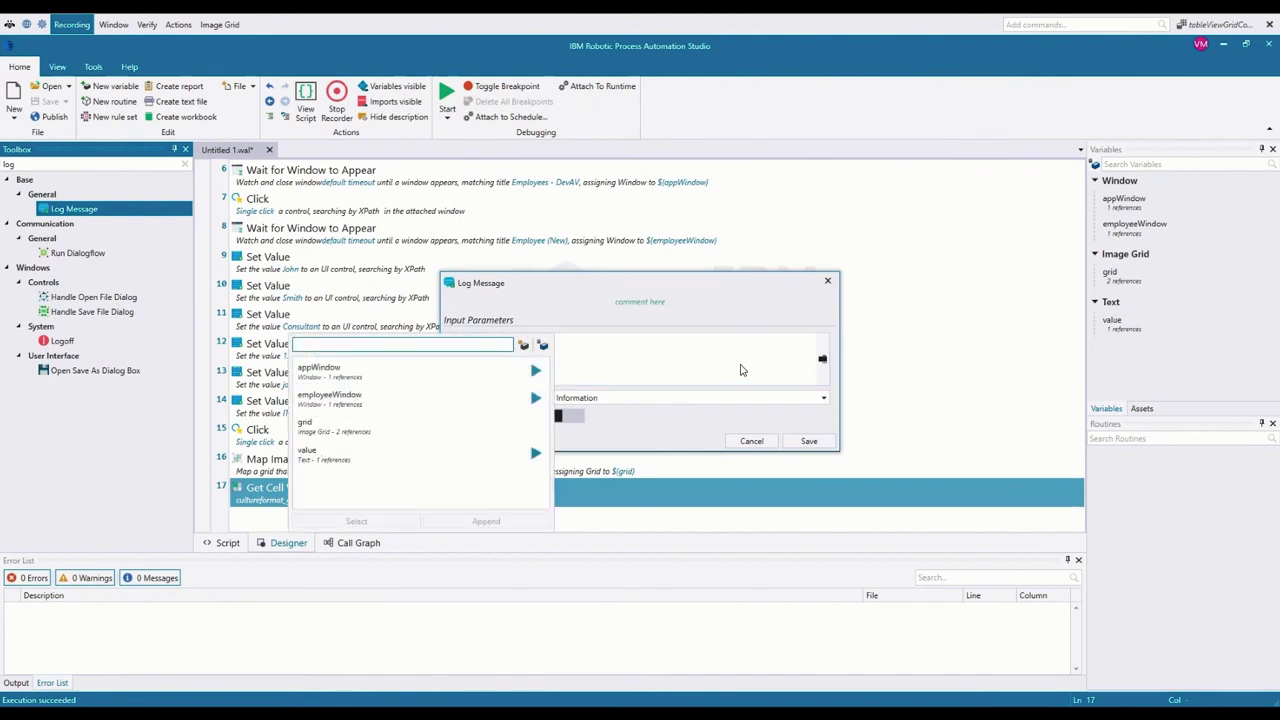
pyautogui.press('Down')
pyautogui.press('Down')
pyautogui.press('Down')
pyautogui.press('Return')
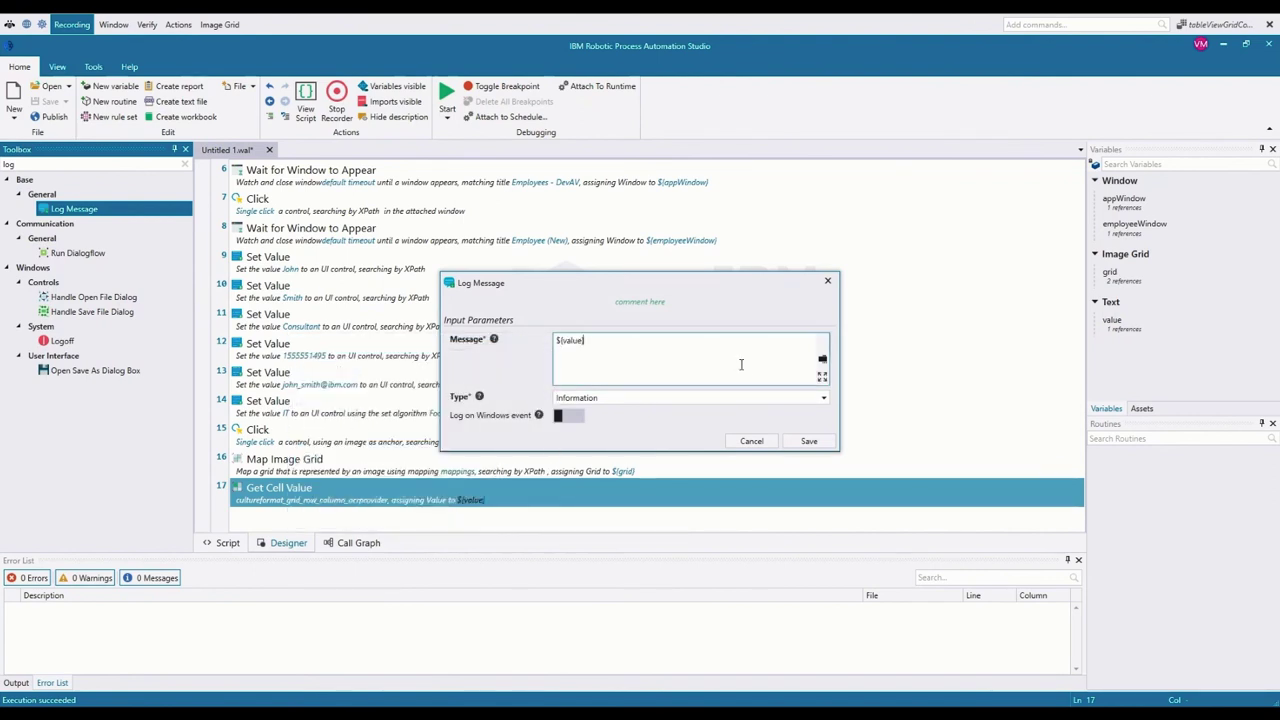
pyautogui.click(816, 441)
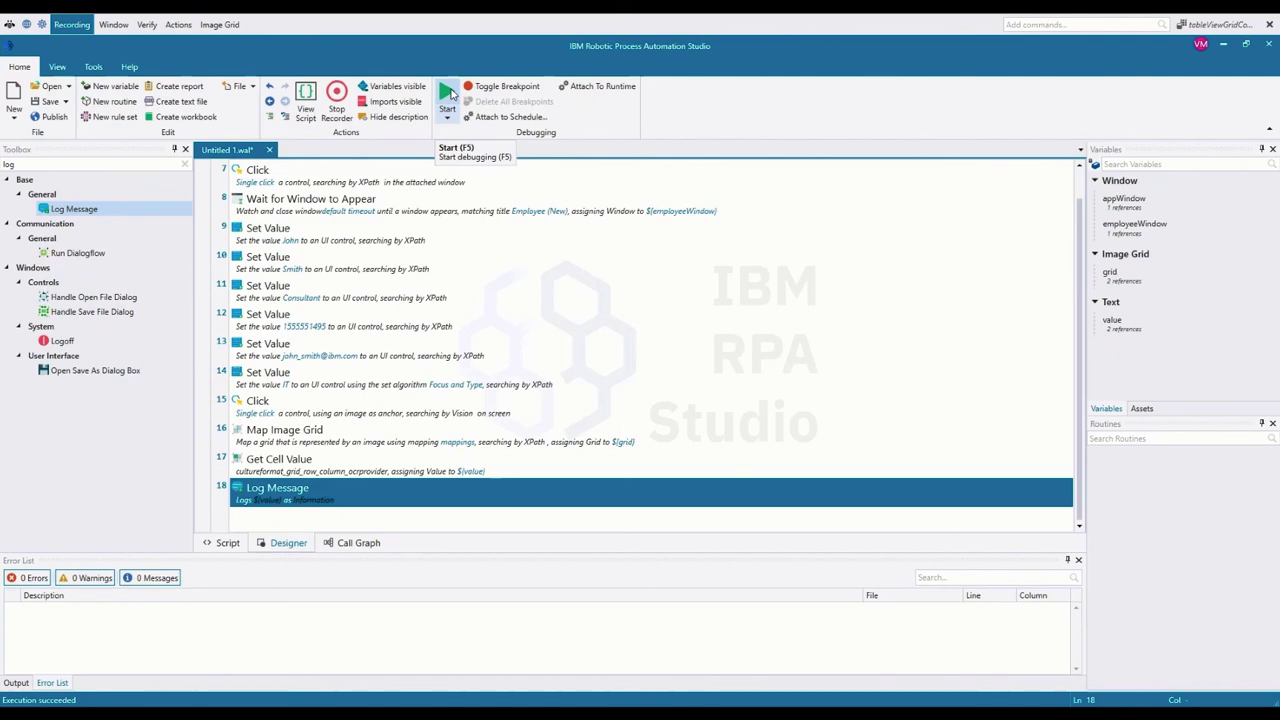
# Step: Close the recorder and run the bot, dismiss the line 16 error, and stop debugging
pyautogui.click(450, 93)
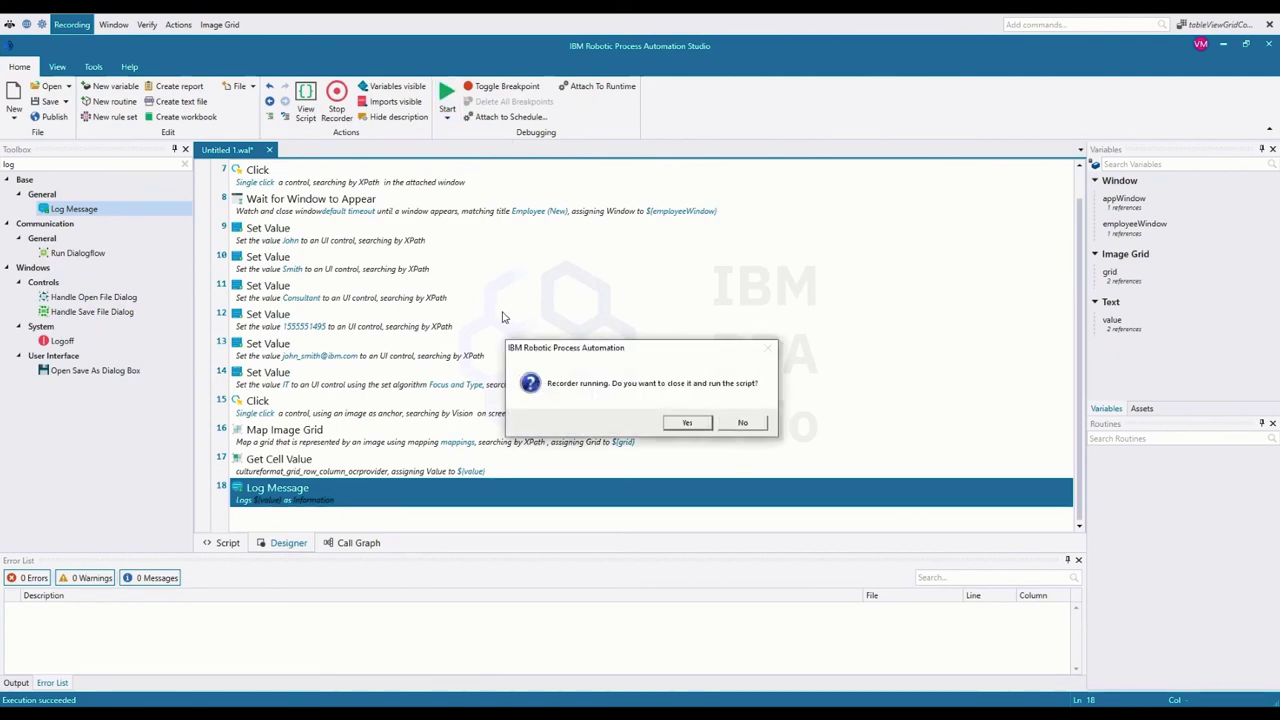
pyautogui.click(680, 428)
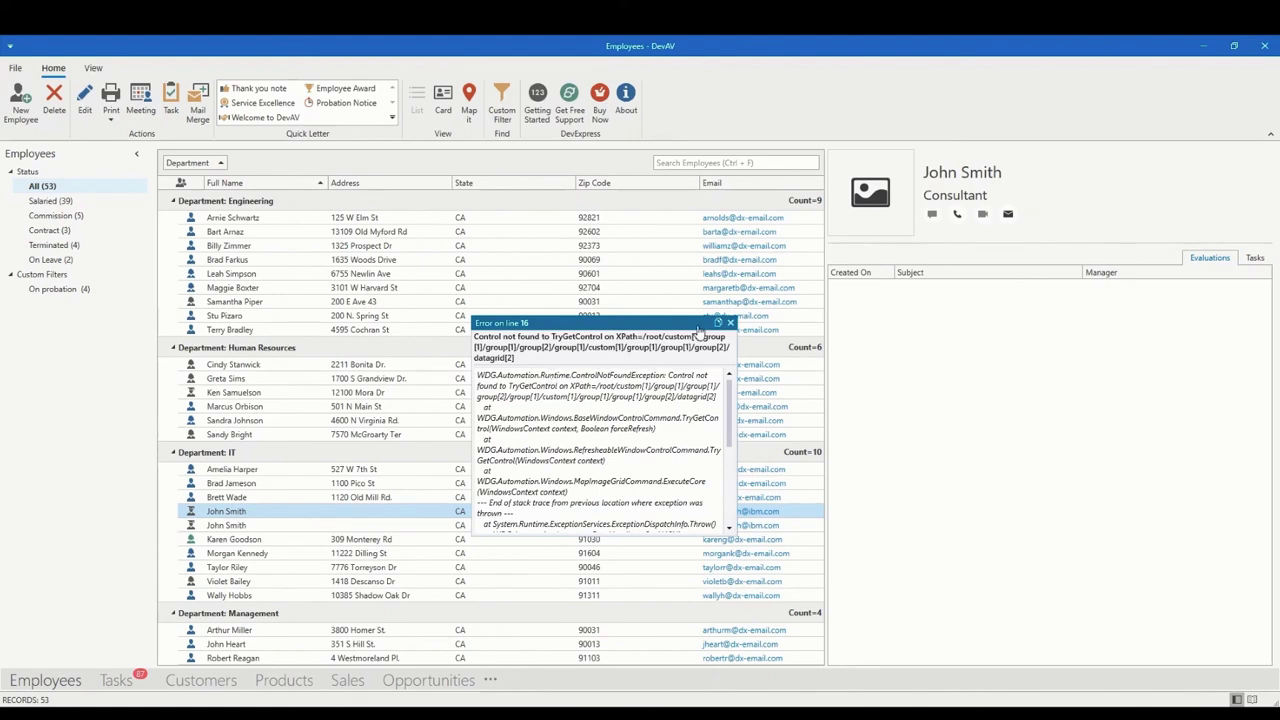
pyautogui.click(731, 323)
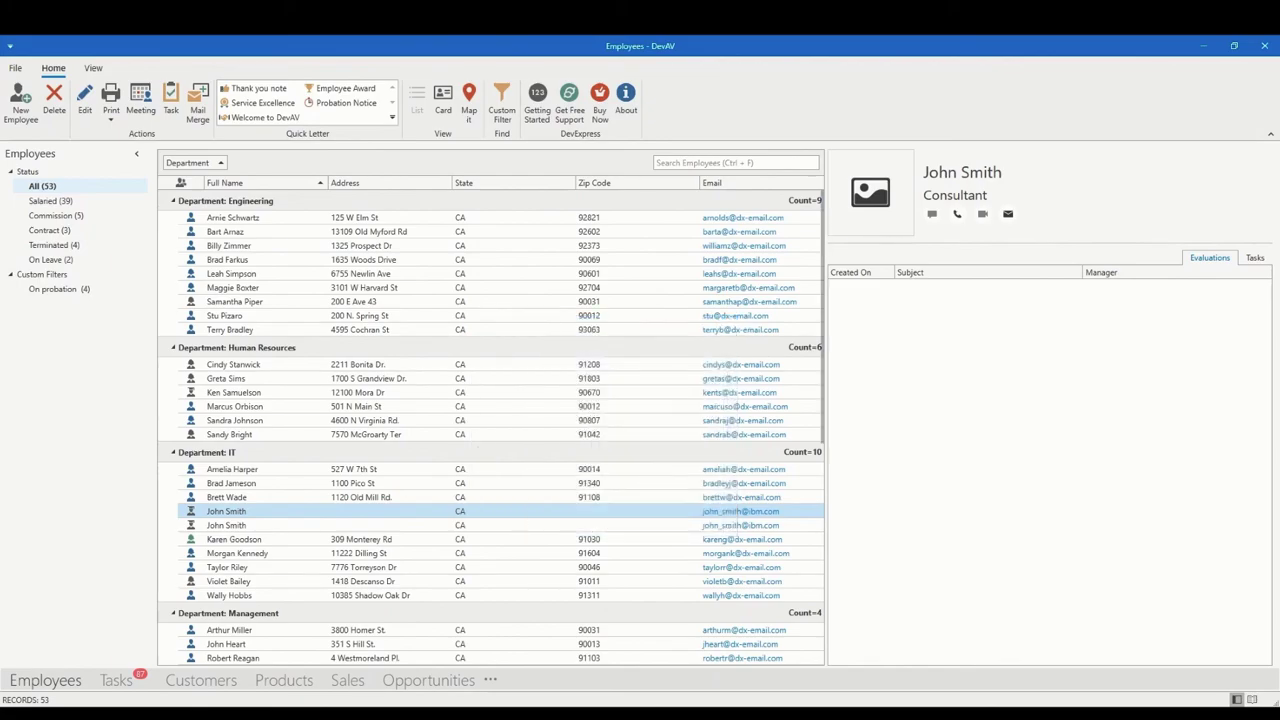
pyautogui.click(588, 708)
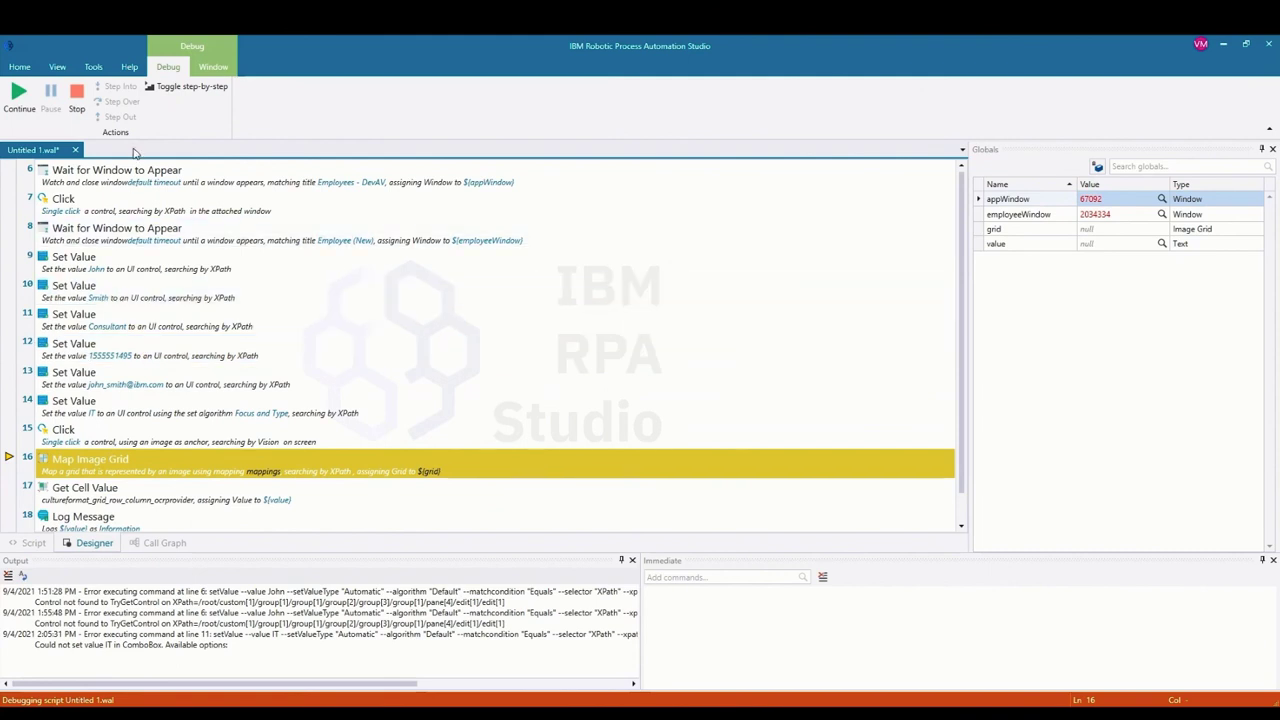
pyautogui.click(86, 114)
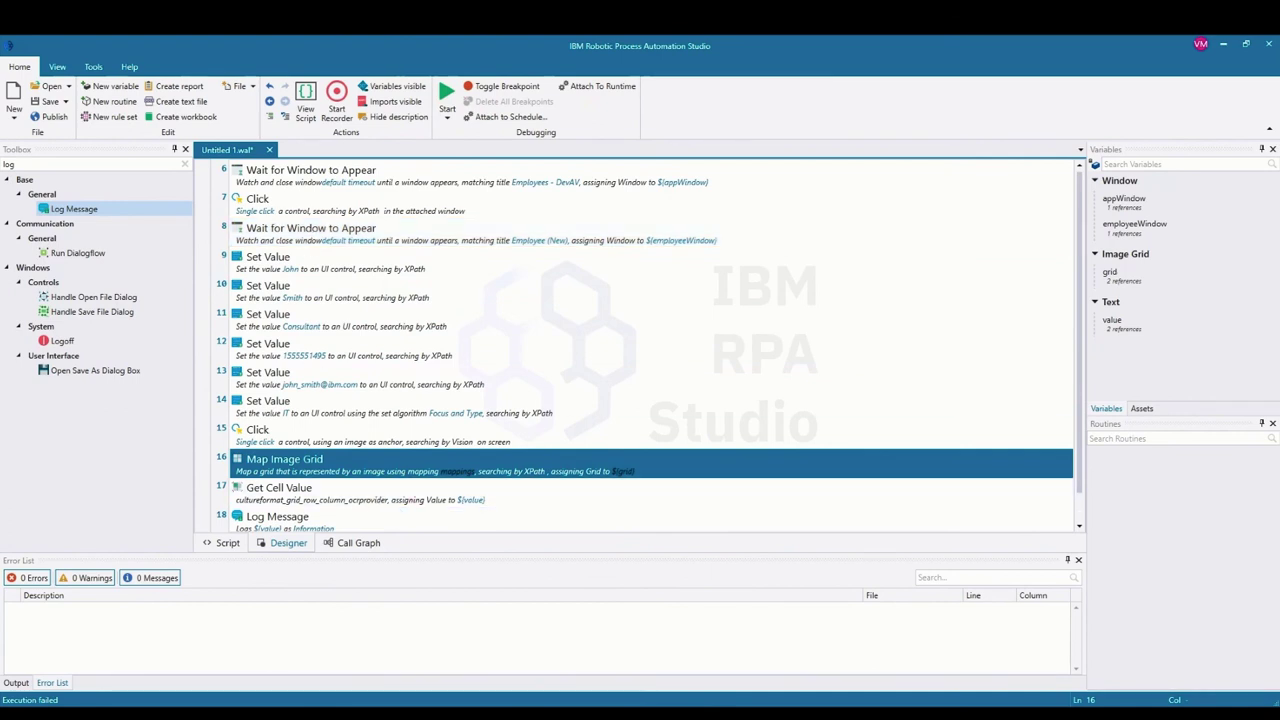
# Step: Bring the DevAV employees window forward, then return to the Studio
pyautogui.moveTo(486, 694)
pyautogui.click(459, 640)
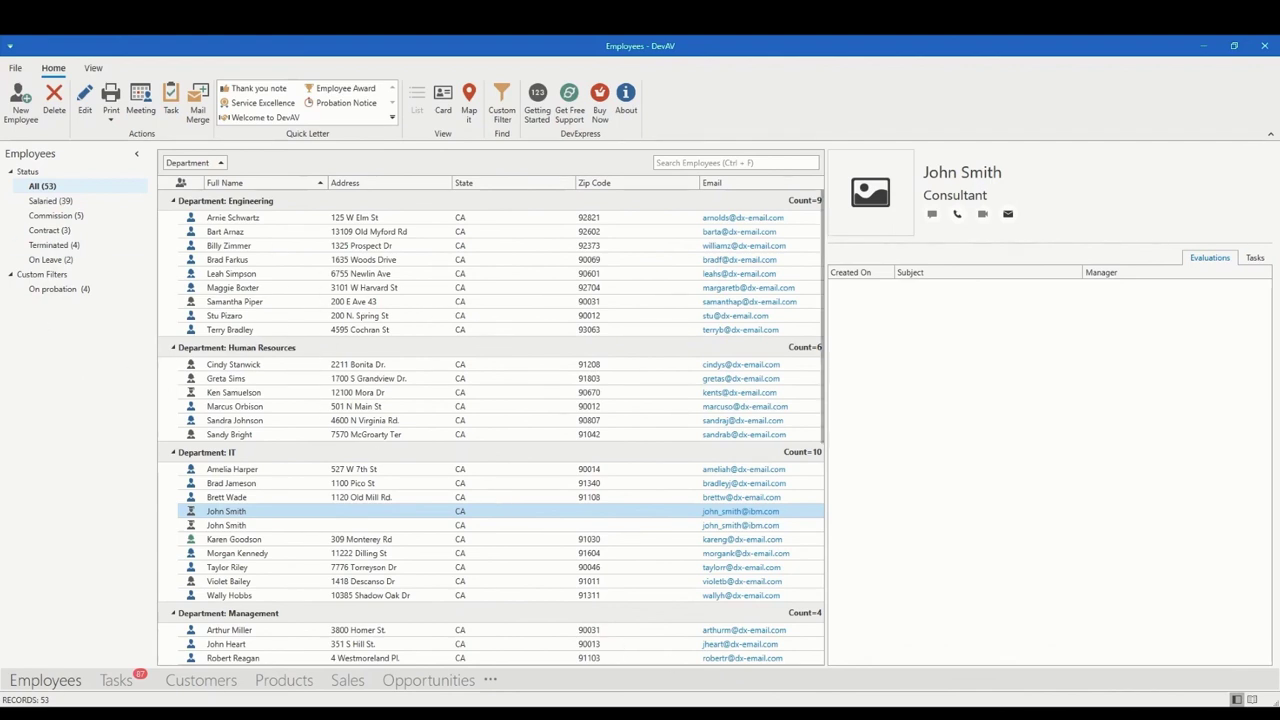
pyautogui.hotkey('alt', 'Tab')
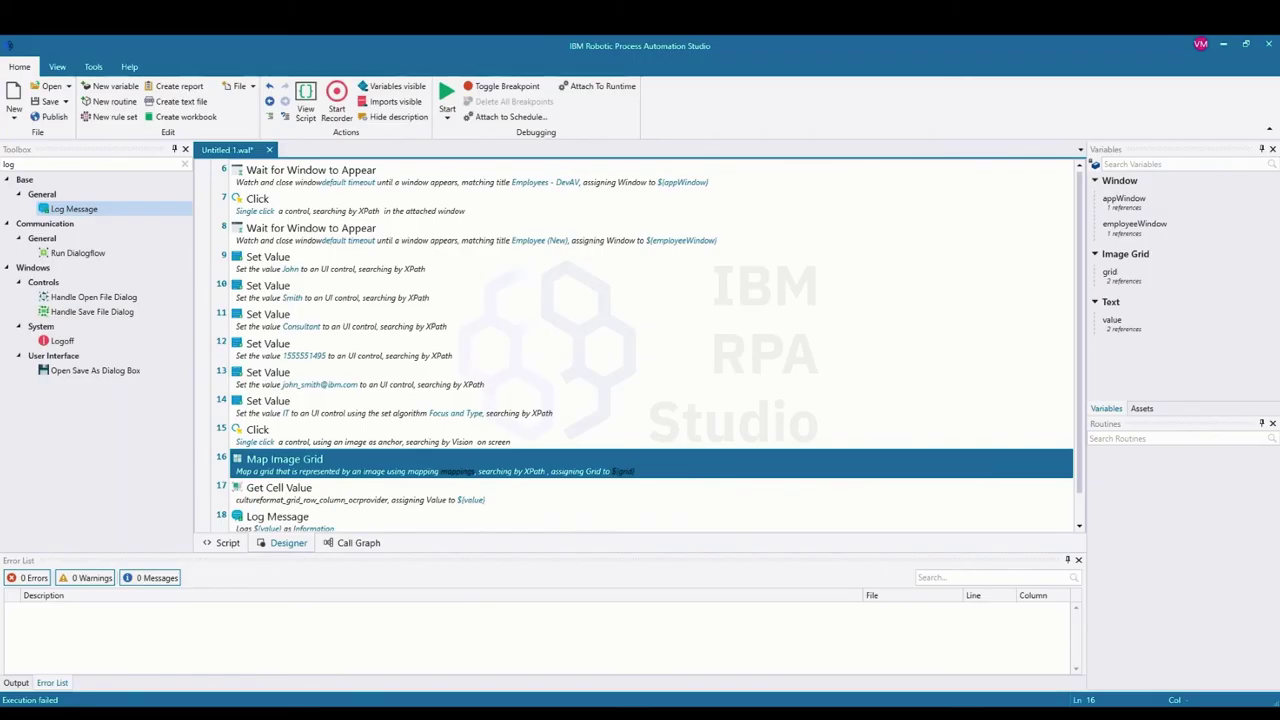
# Step: Insert an Attach Window step using appWindow above Map Image Grid and save it
pyautogui.doubleClick(63, 164)
pyautogui.write('attach wind')
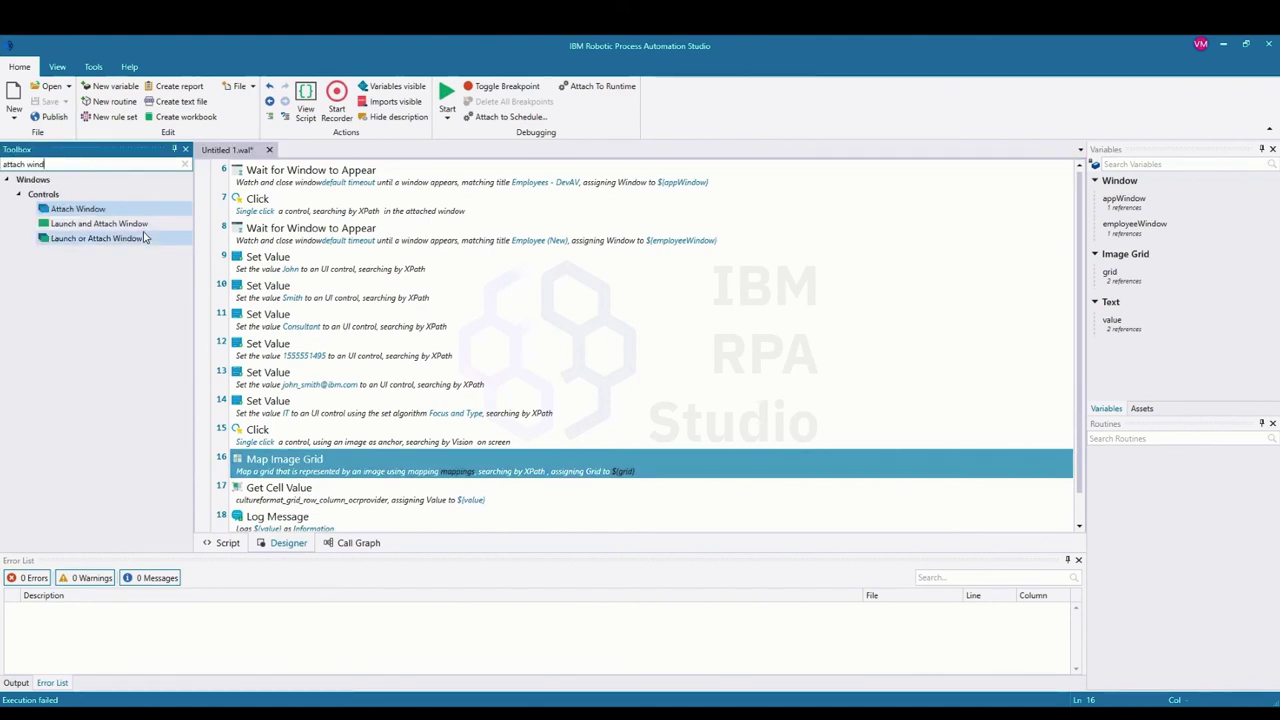
pyautogui.moveTo(104, 212); pyautogui.dragTo(360, 451)
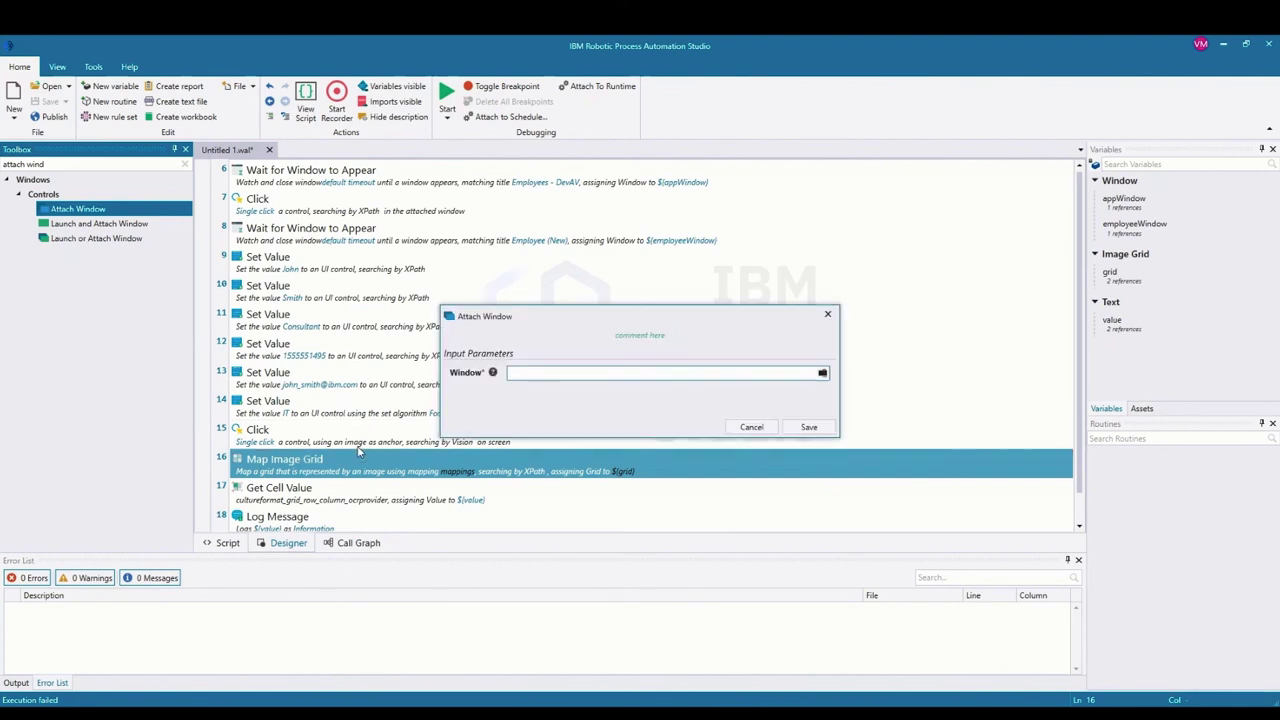
pyautogui.click(764, 374)
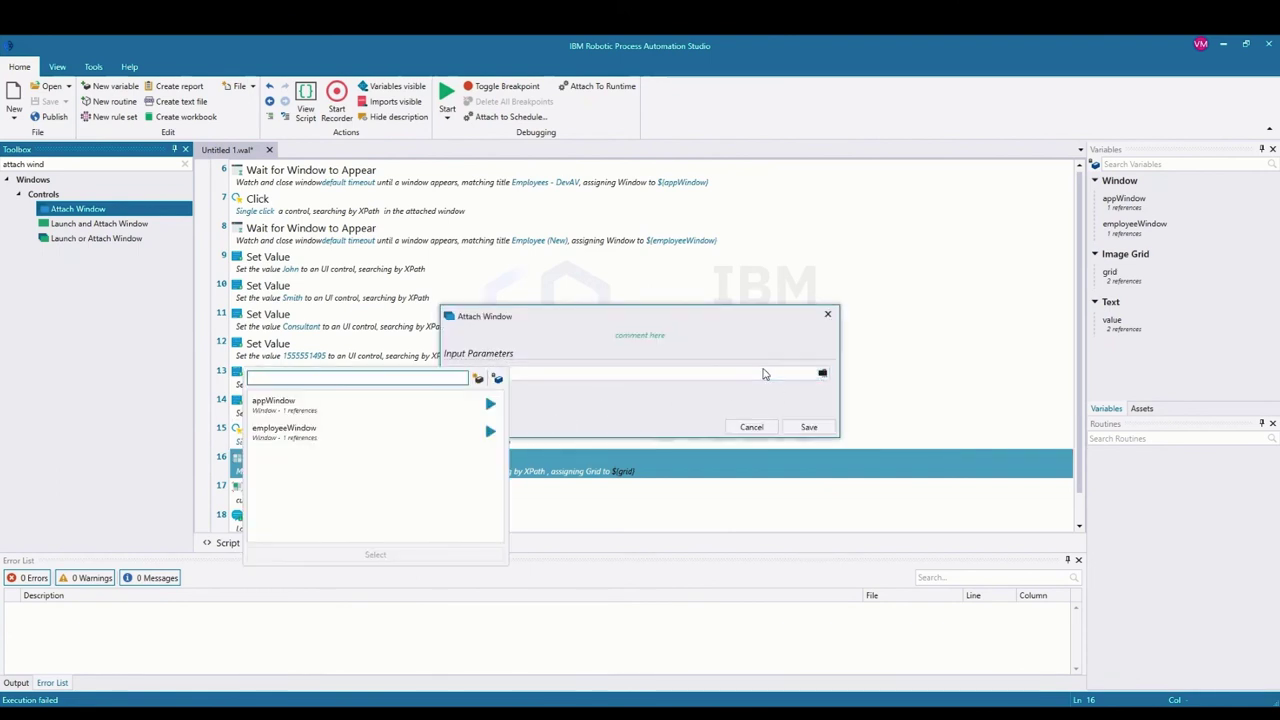
pyautogui.doubleClick(350, 411)
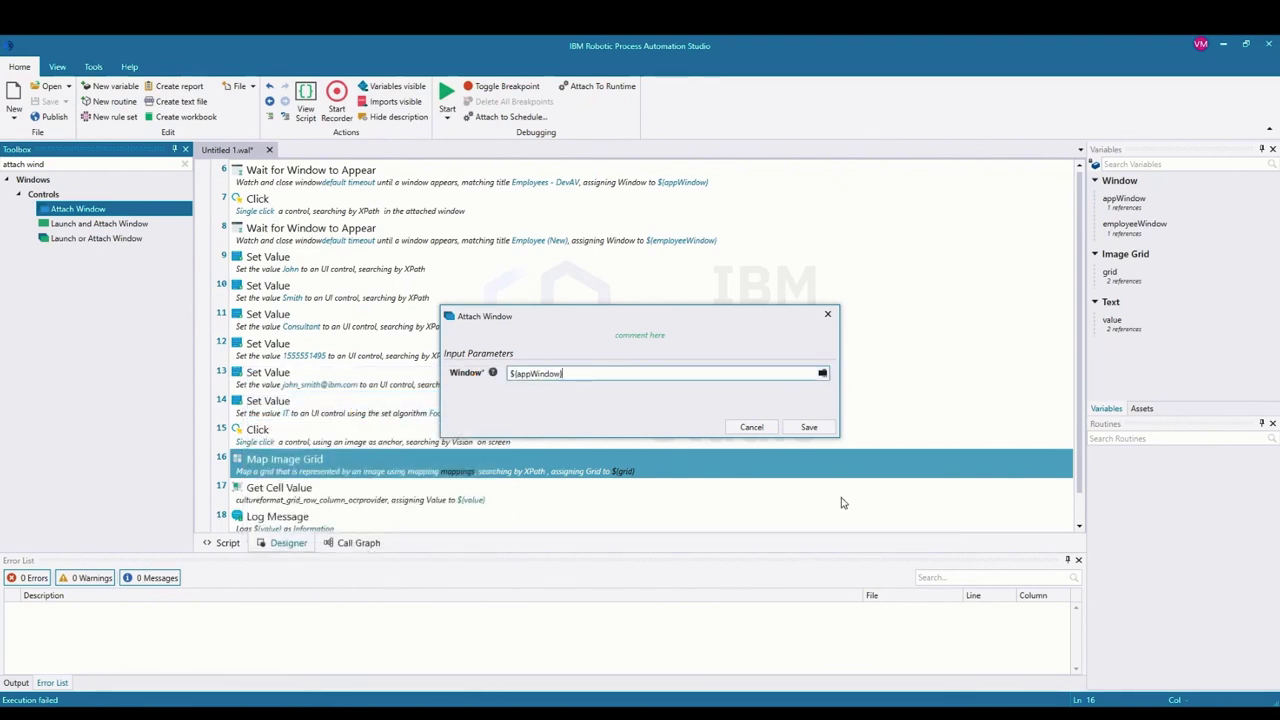
pyautogui.click(809, 427)
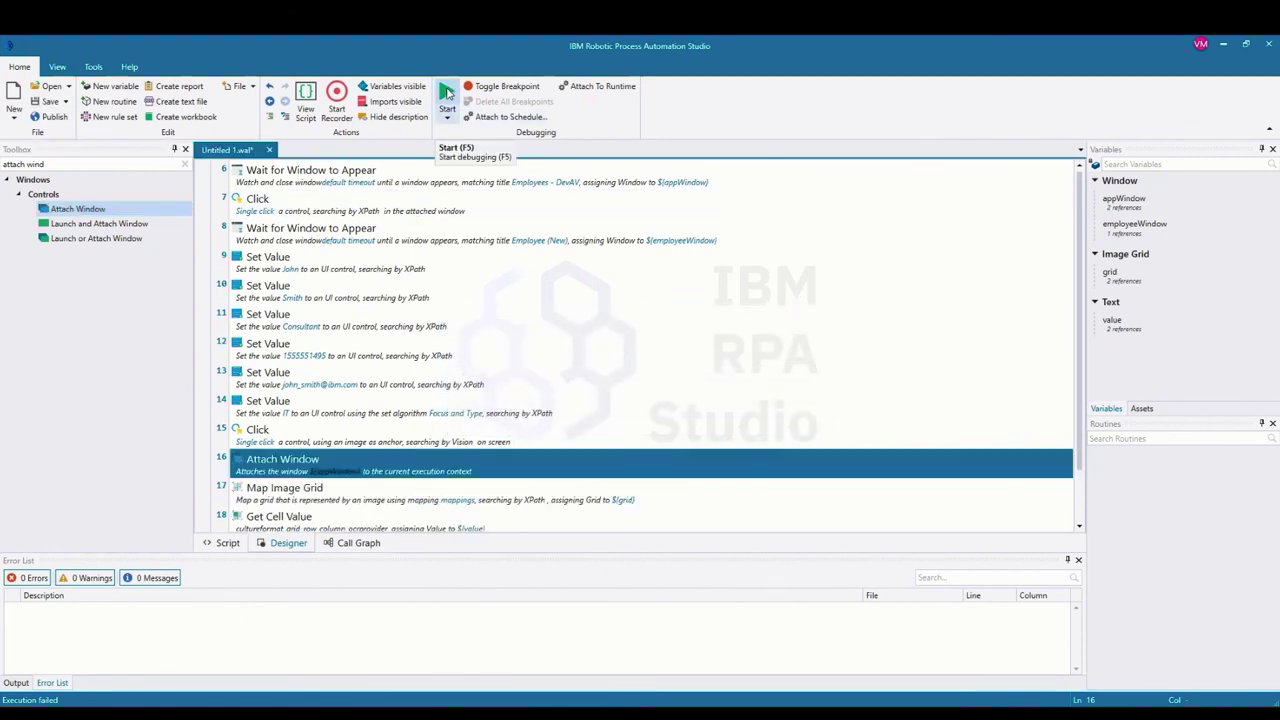
# Step: Rerun the bot and inspect the logged e-mail value in the Output log
pyautogui.click(447, 92)
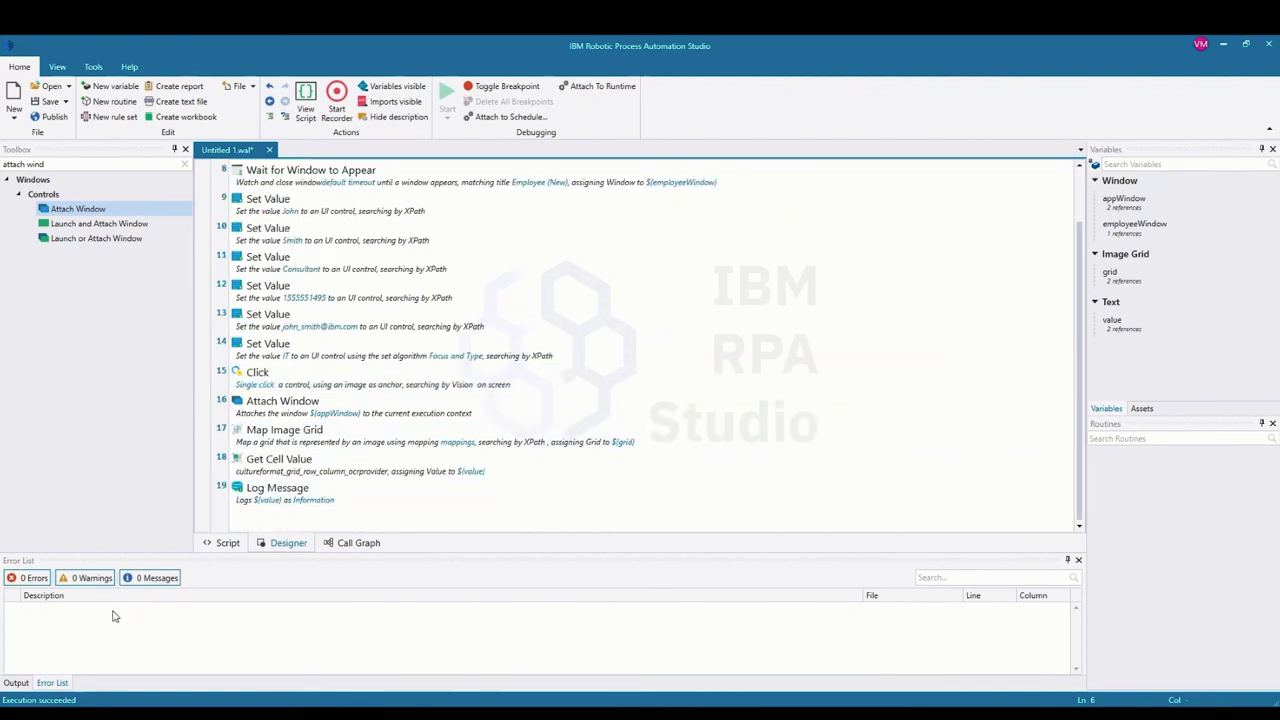
pyautogui.click(16, 682)
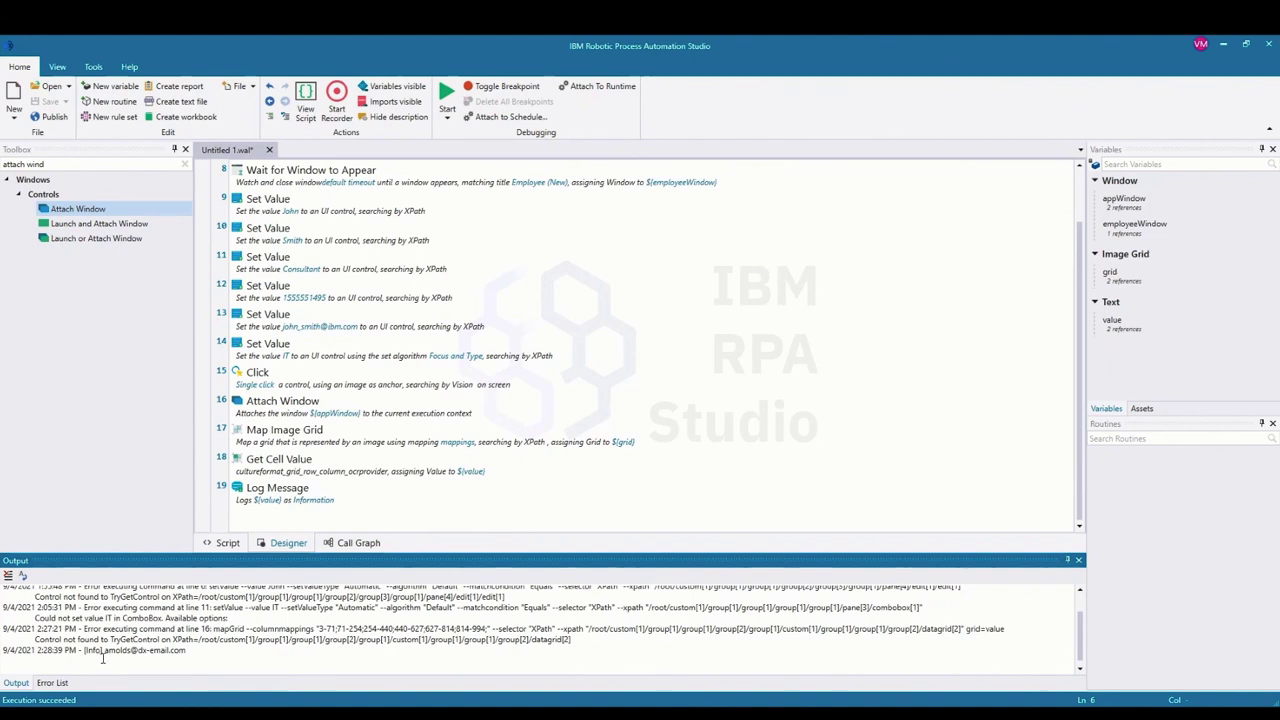
pyautogui.moveTo(104, 651); pyautogui.dragTo(187, 656)
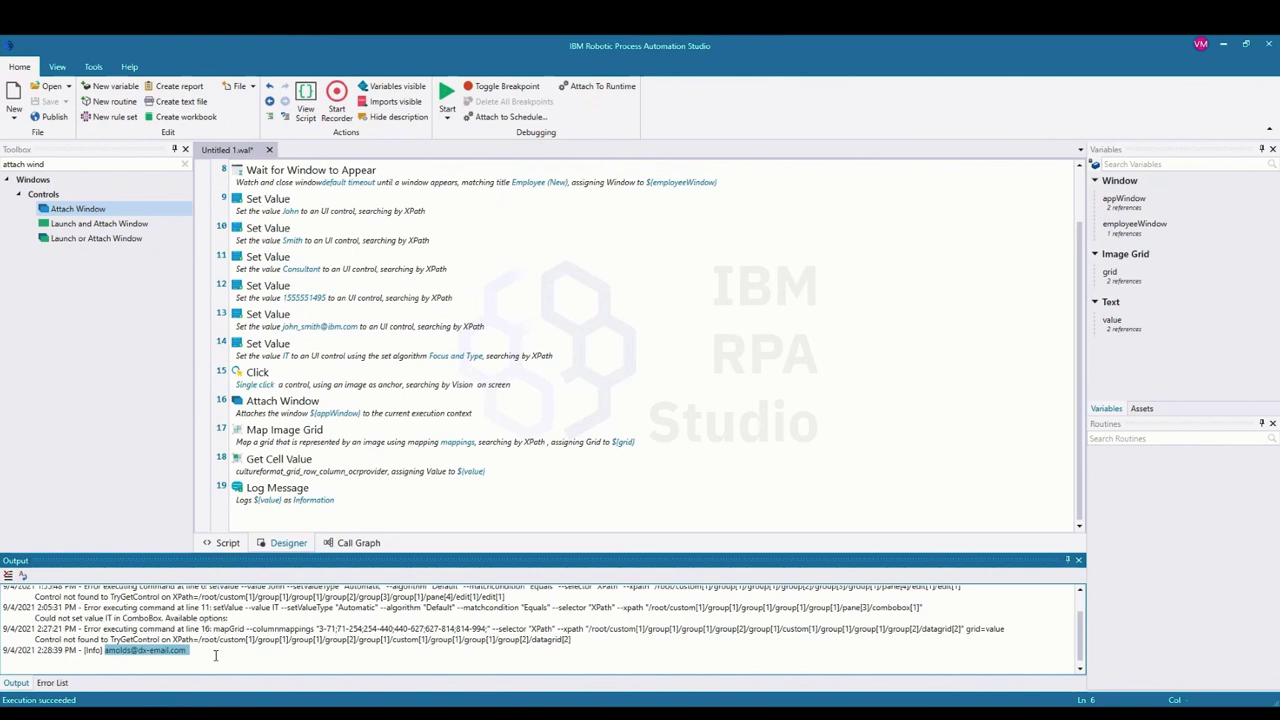
pyautogui.scroll(1, 243, 628)
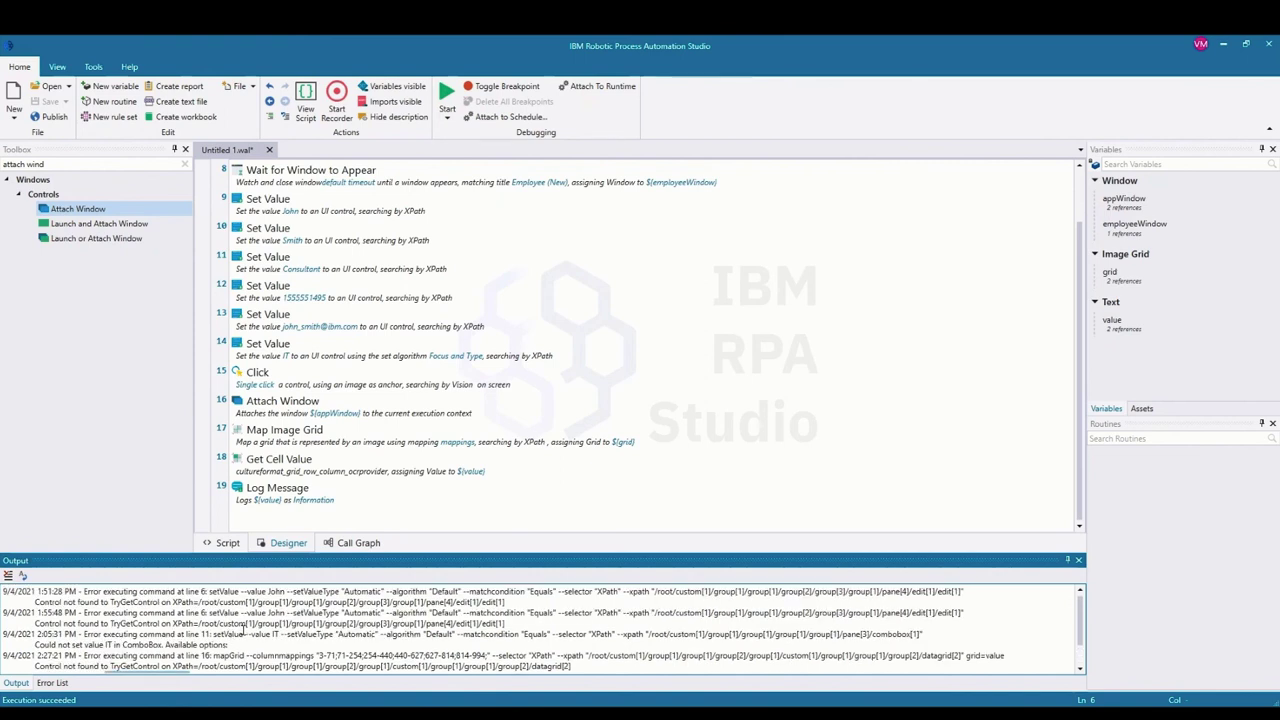
pyautogui.scroll(-1, 243, 630)
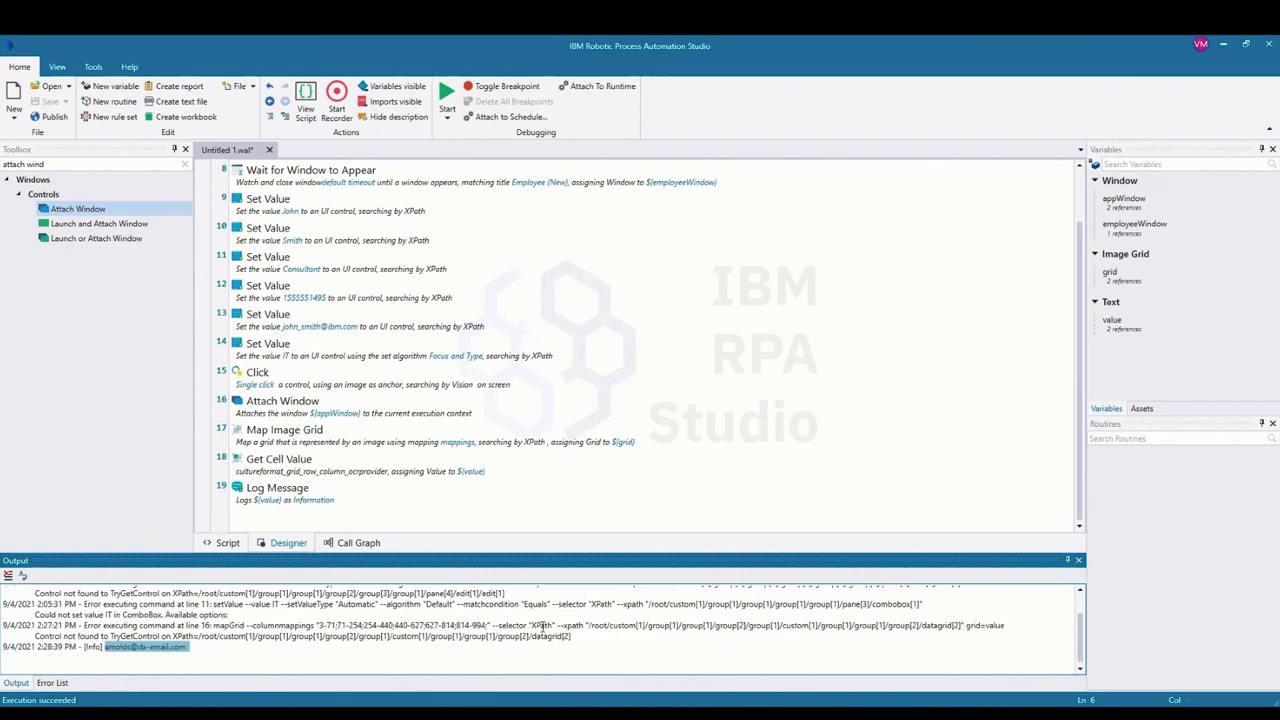
# Step: Review the earlier error lines, then clear all entries from the output log
pyautogui.moveTo(578, 636); pyautogui.dragTo(29, 589)
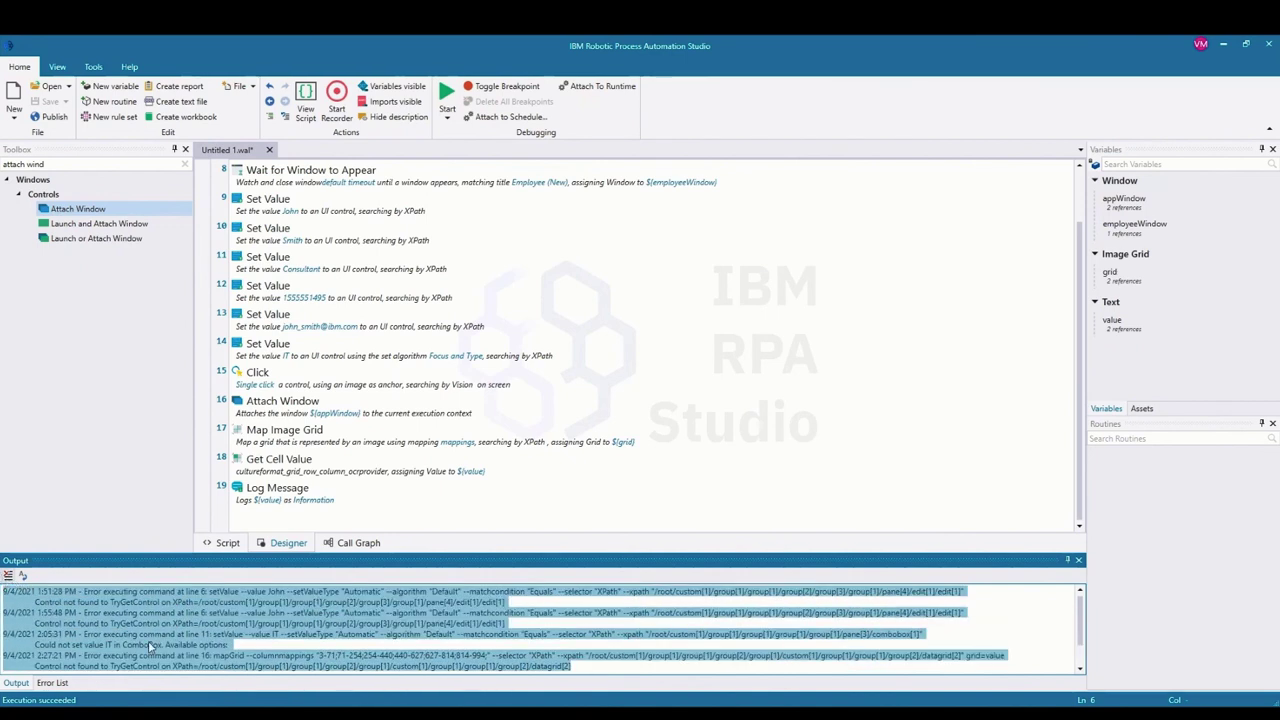
pyautogui.click(298, 642)
pyautogui.scroll(-1, 298, 642)
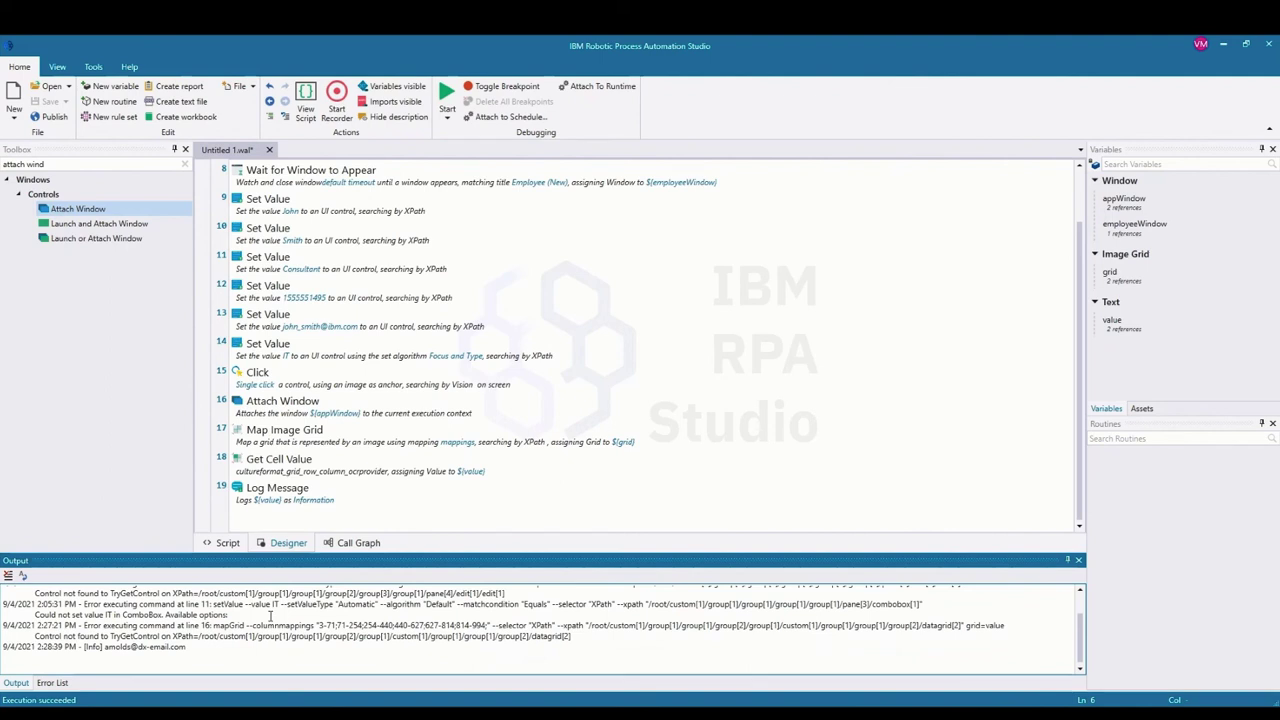
pyautogui.scroll(1, 240, 635)
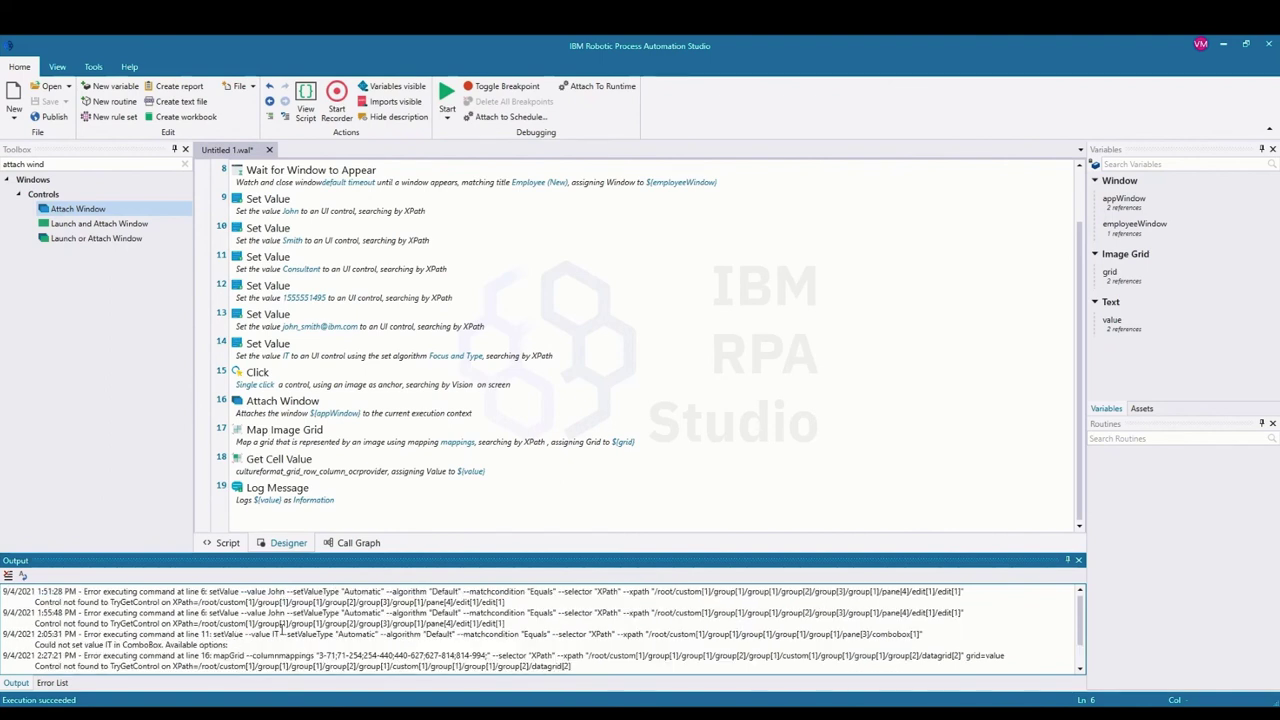
pyautogui.scroll(-1, 206, 635)
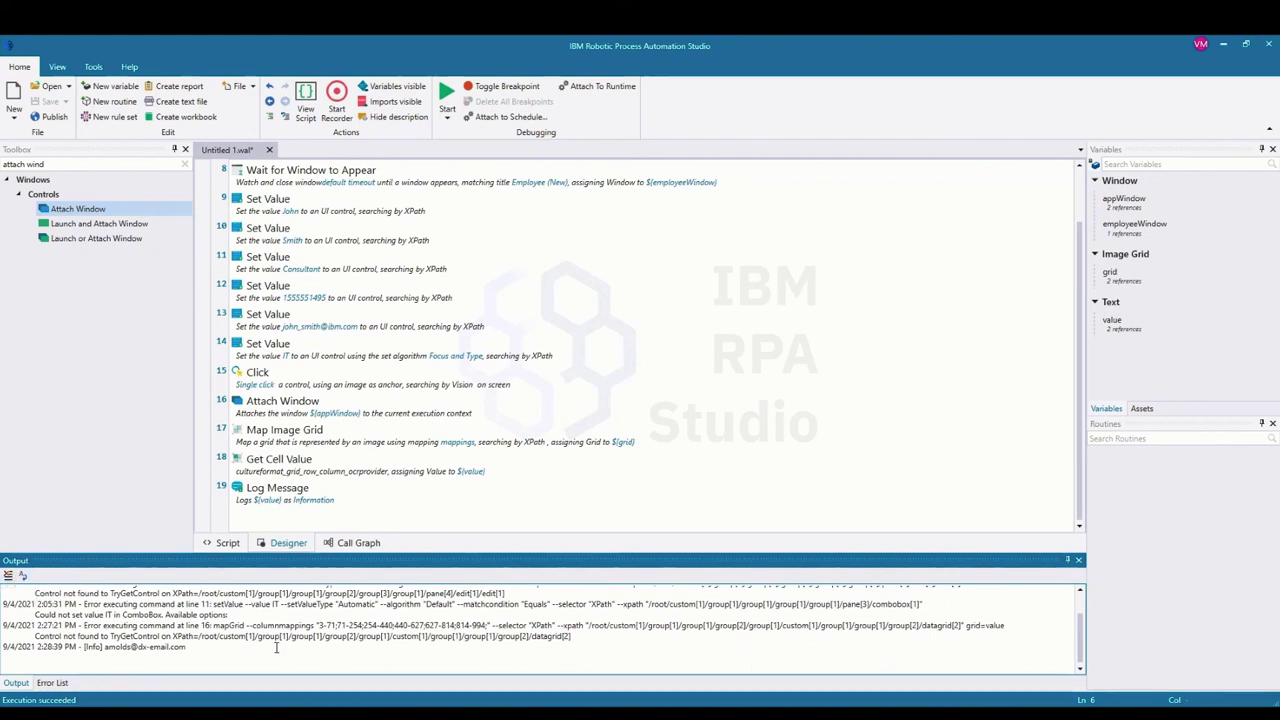
pyautogui.click(8, 575)
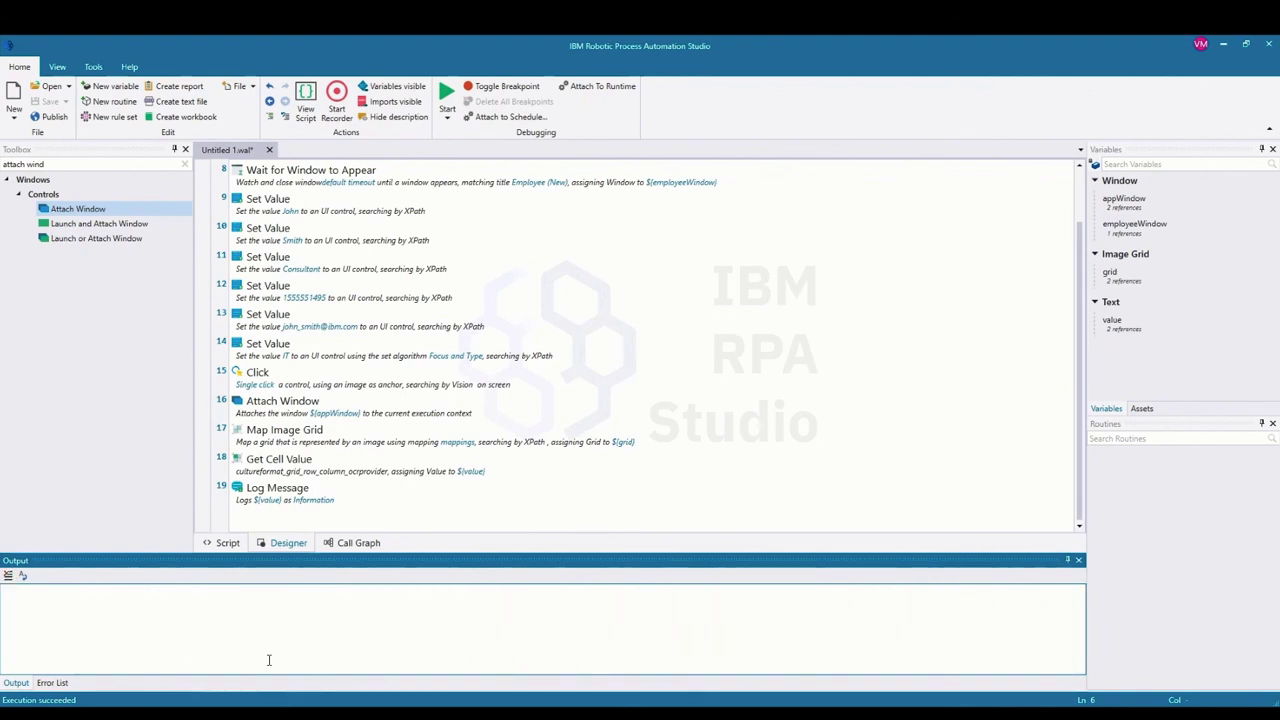